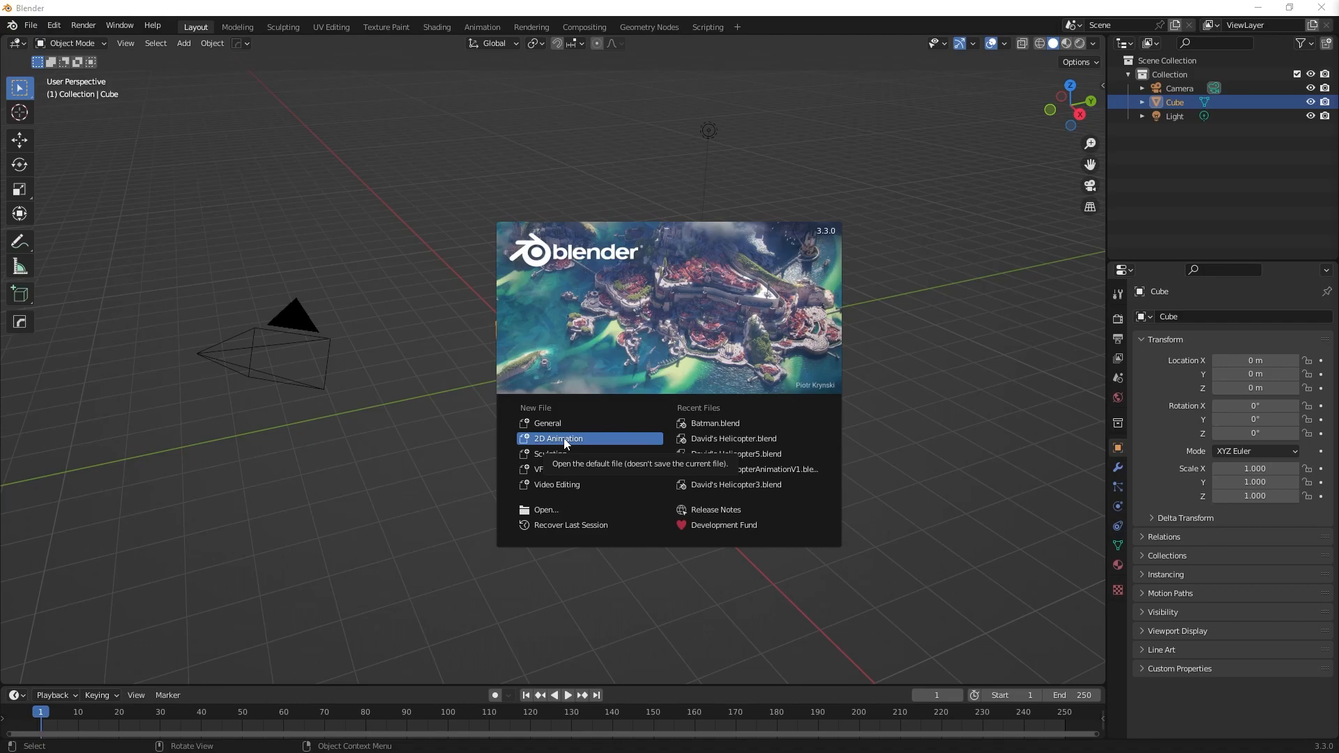
Create a new file from the 2D Animation template
click(571, 435)
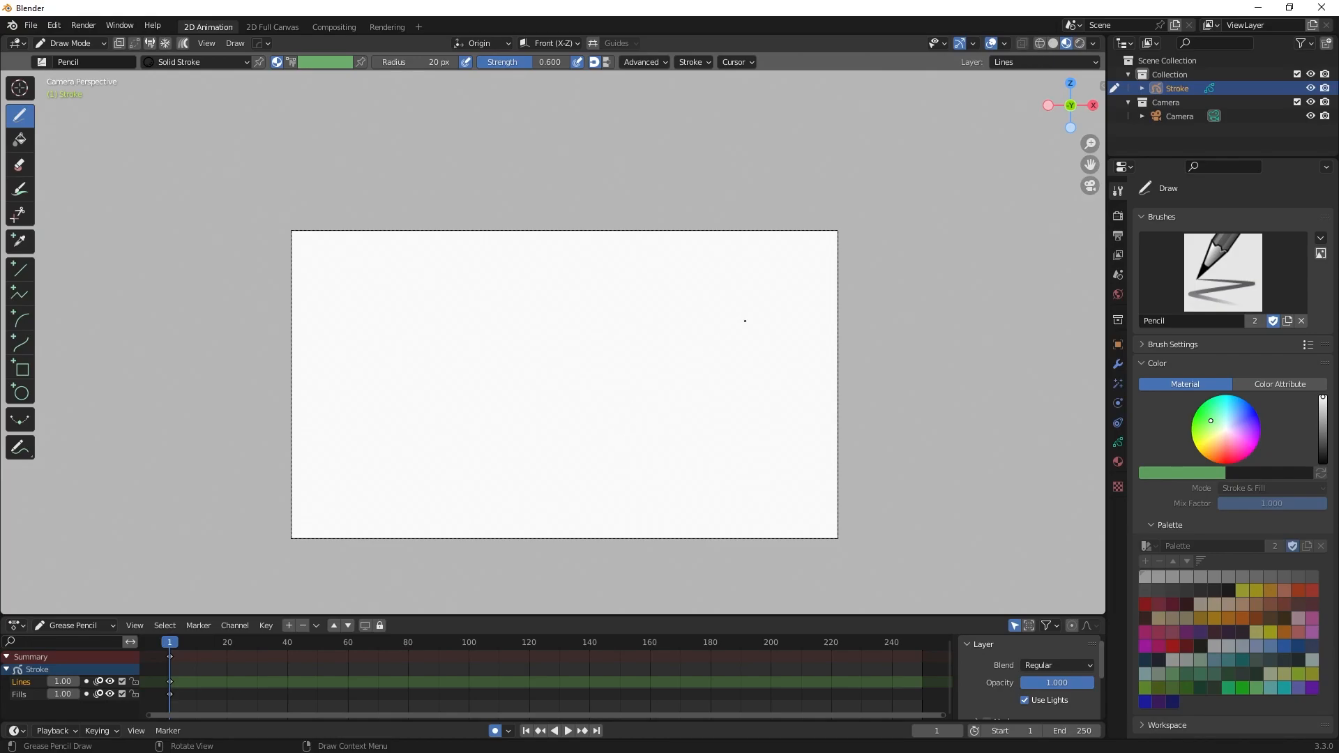
mouse_move(745, 320)
middle_down()
mouse_move(616, 359)
mouse_move(384, 370)
mouse_move(621, 382)
mouse_move(630, 275)
mouse_move(539, 312)
mouse_move(544, 386)
mouse_move(597, 397)
mouse_move(640, 382)
mouse_move(609, 356)
middle_up()
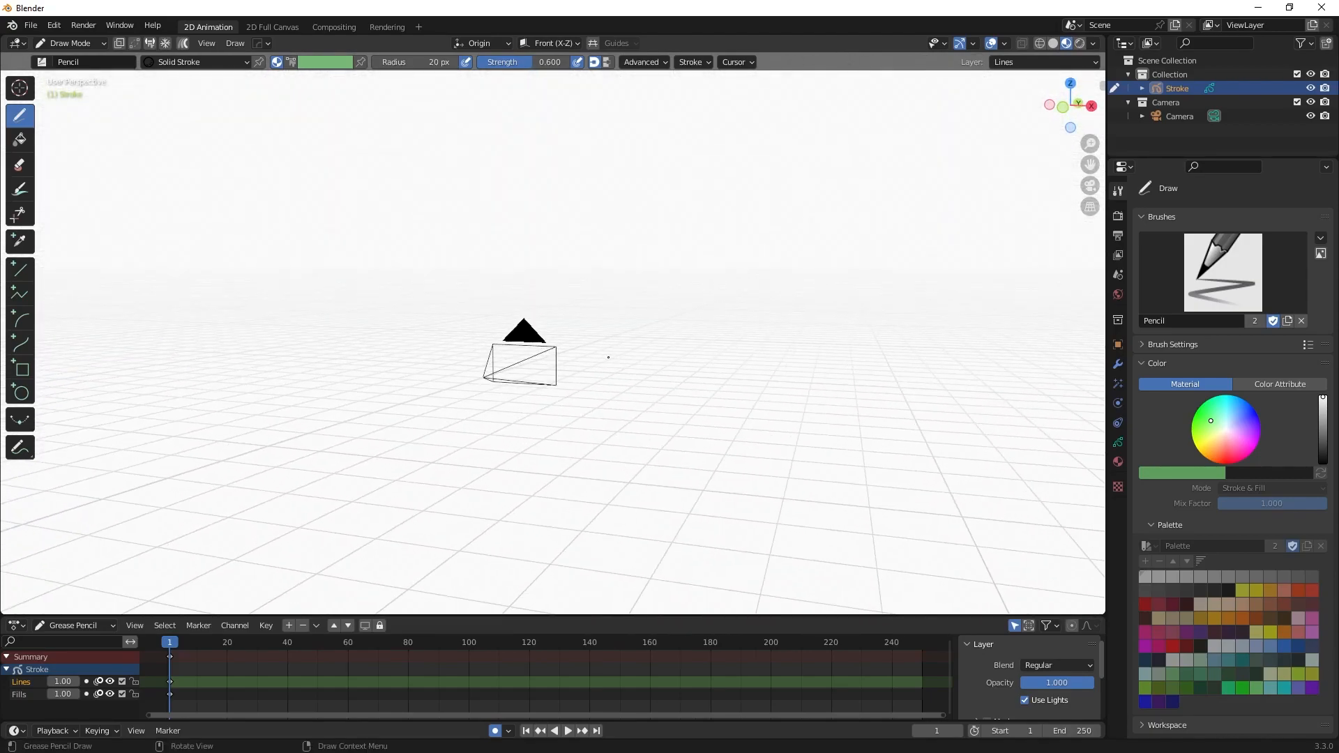
scroll(609, 355, up, 5)
scroll(589, 363, up, 3)
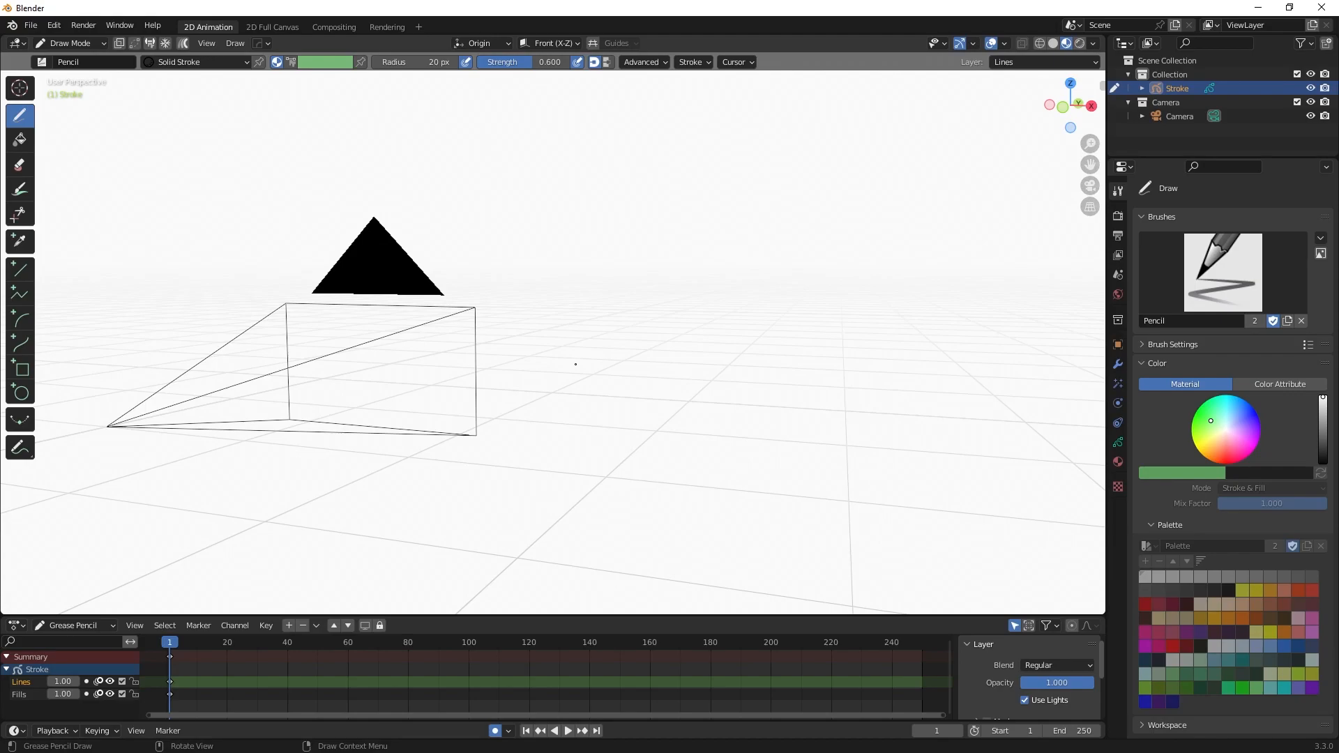
Set the world background colour to light grey, keeping the Stroke object selected
click(1187, 111)
click(1171, 86)
click(1118, 295)
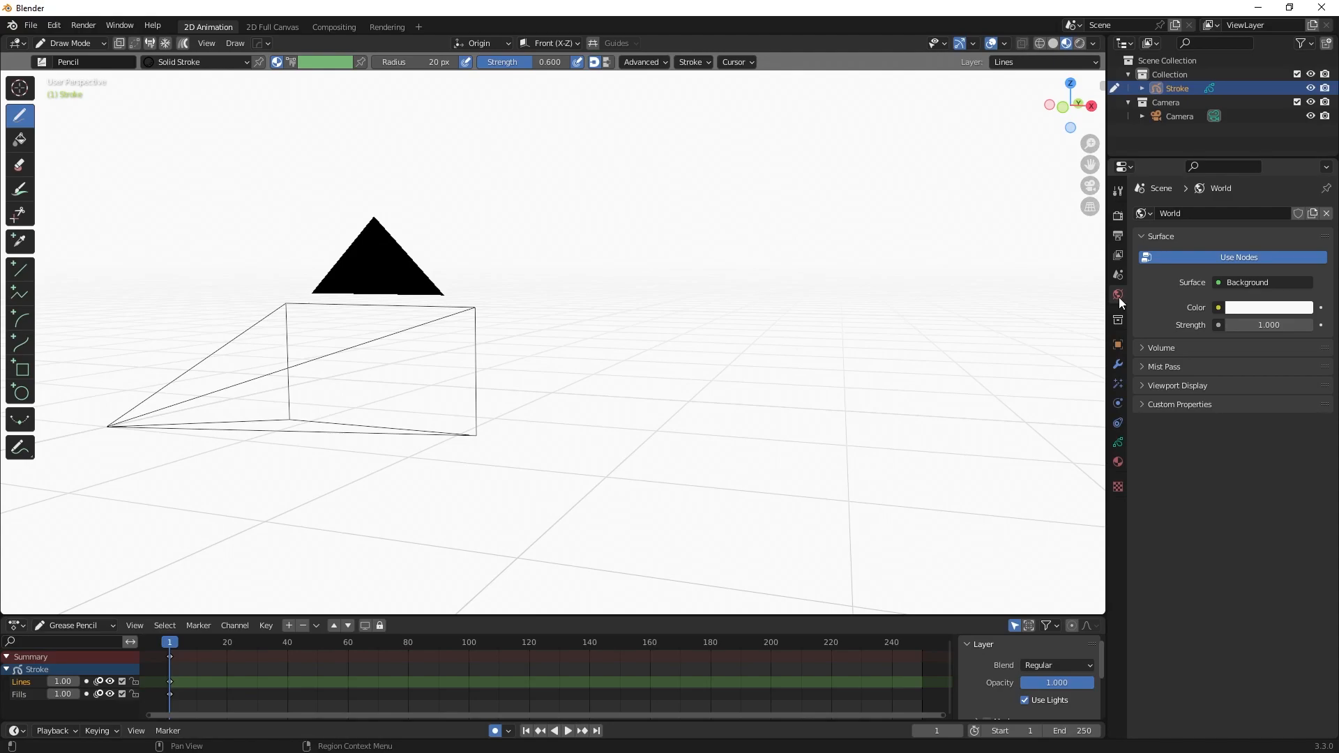
click(1258, 309)
drag(1301, 112, 1308, 144)
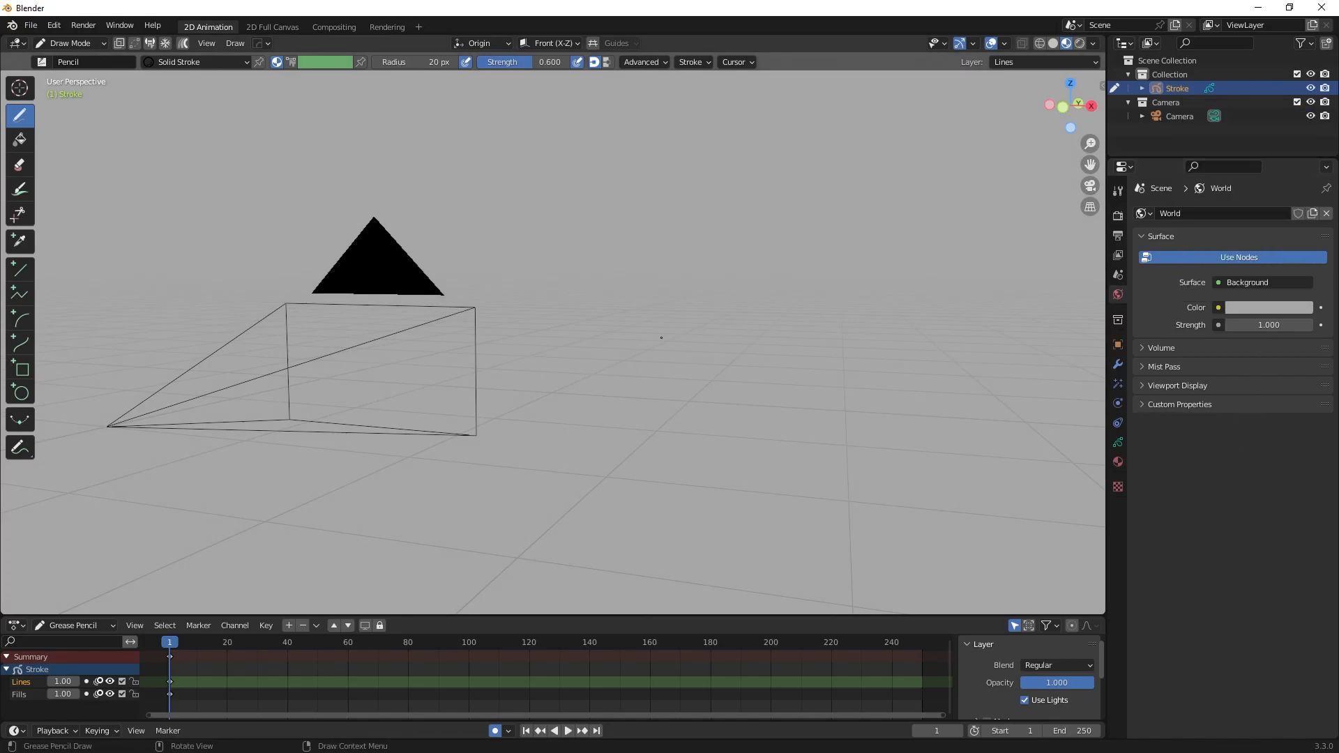
Return the viewport to the camera viewpoint for drawing on the canvas
key(KP_0)
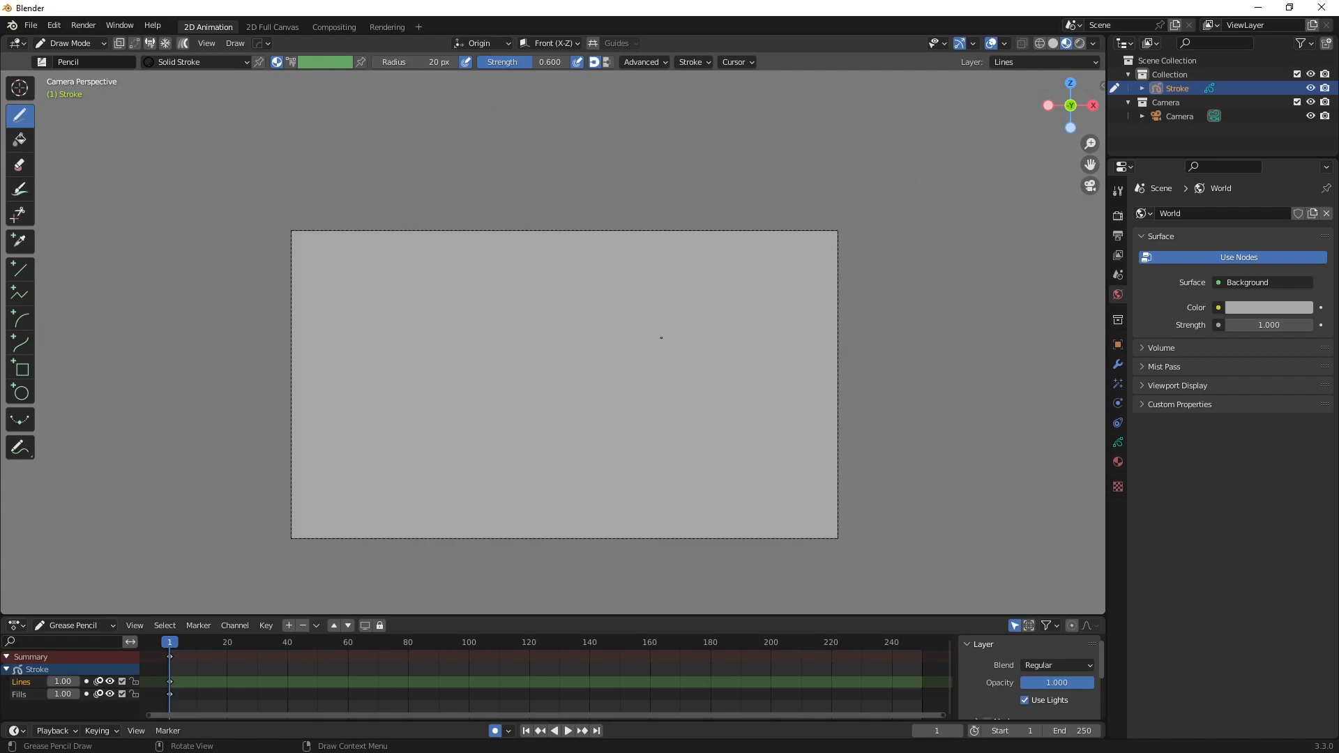
key(KP_0)
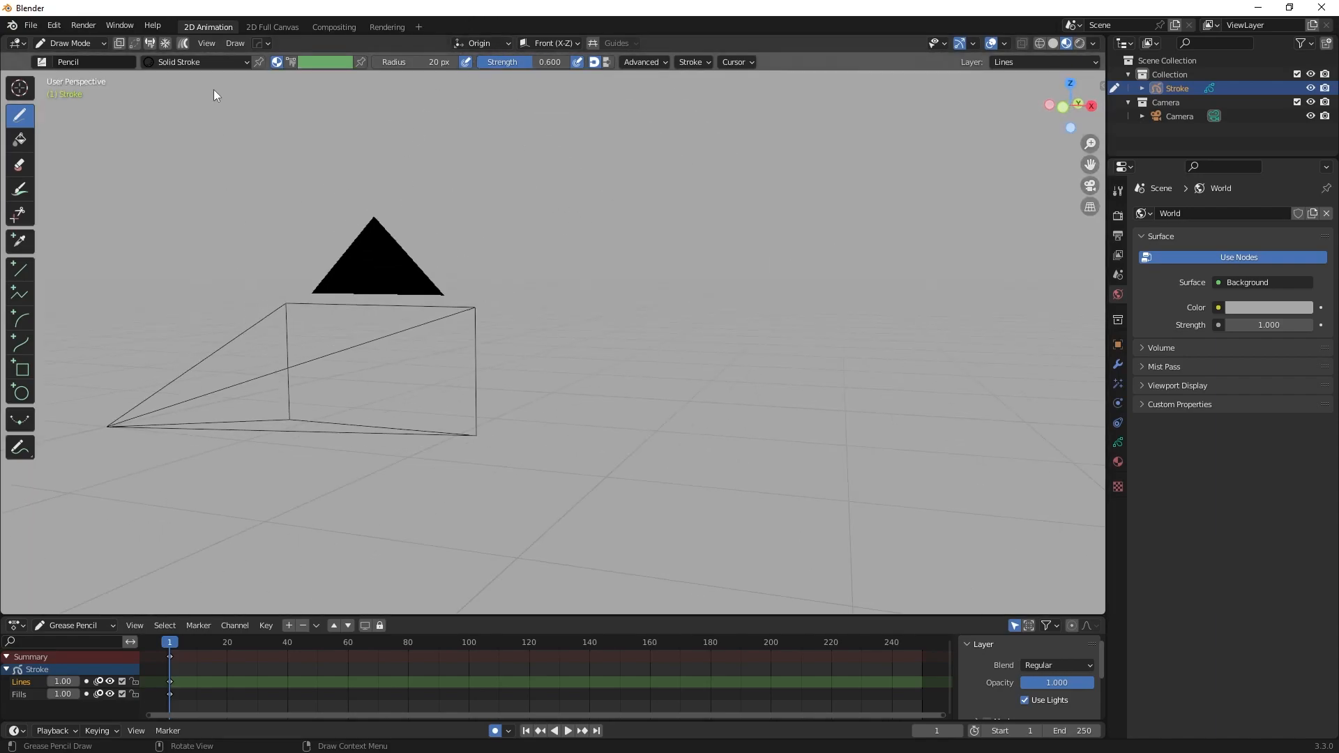
click(204, 43)
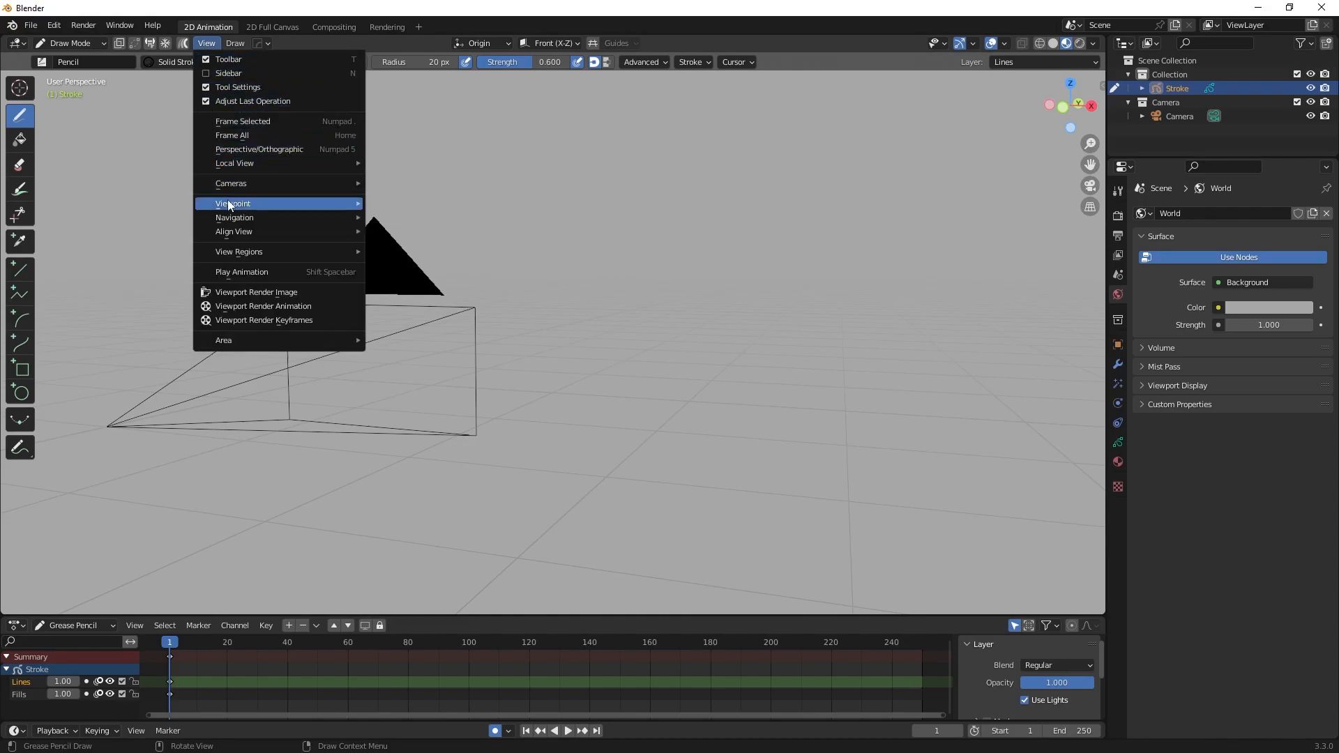
mouse_move(227, 199)
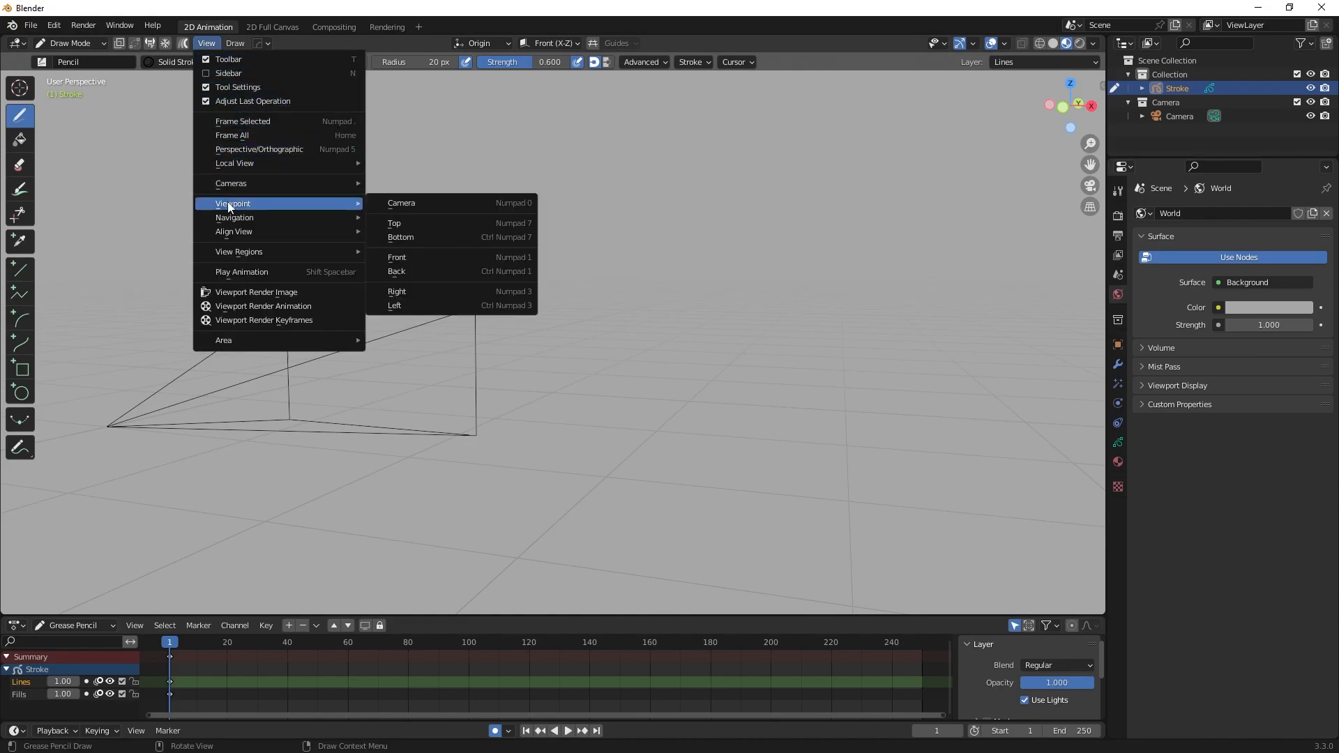
click(417, 205)
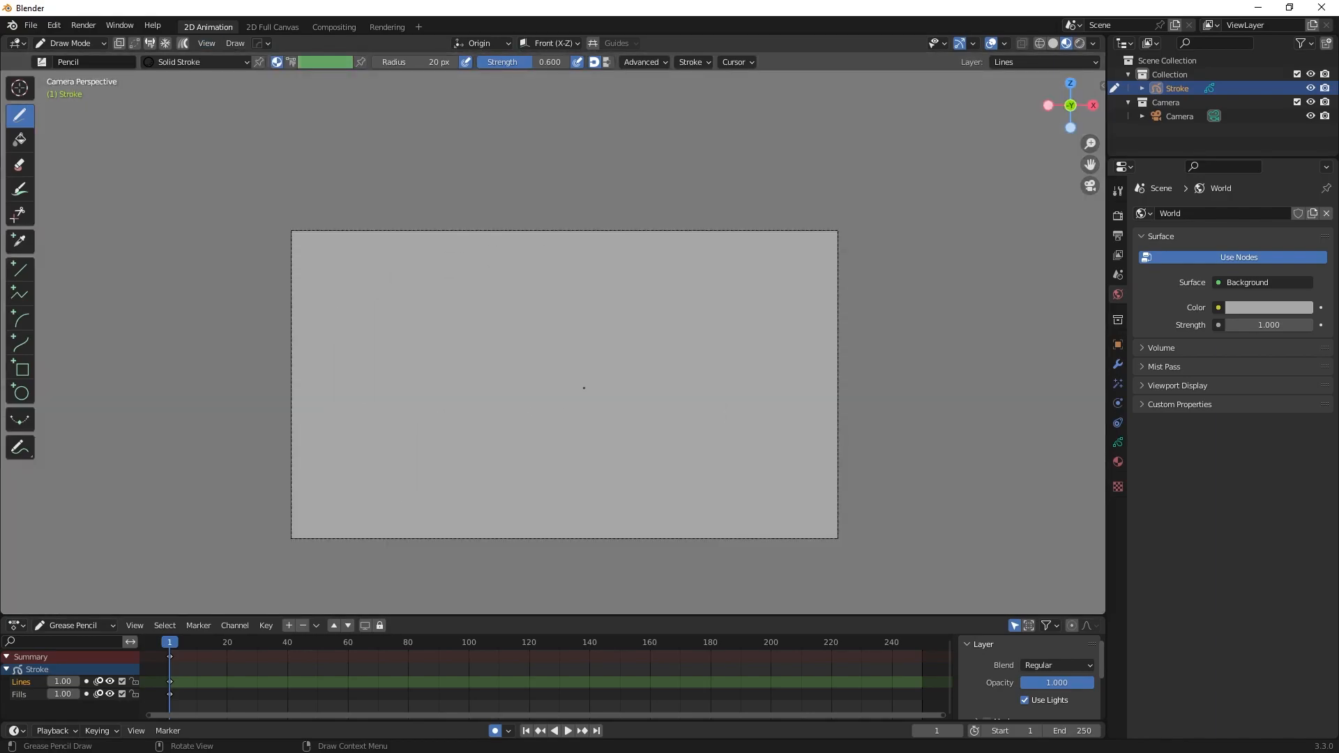
scroll(583, 388, up, 1)
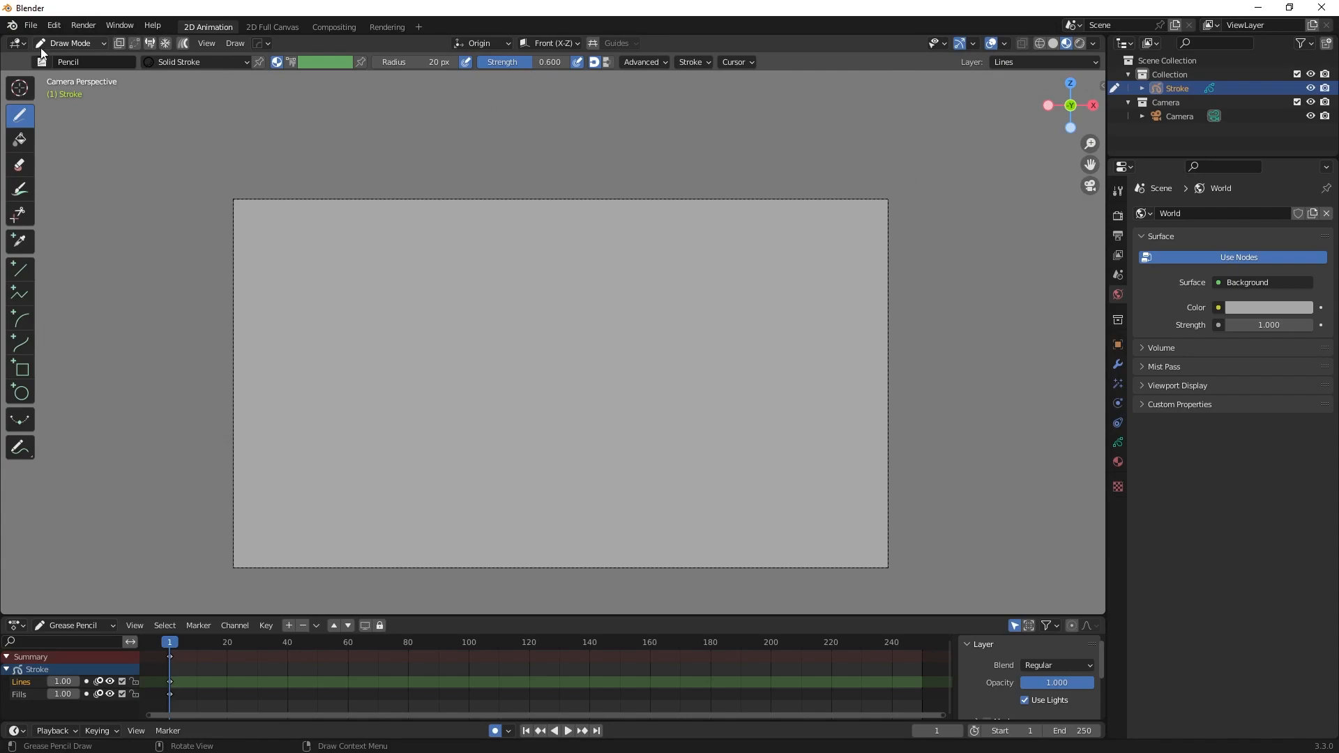
Find the Object: Grease Pencil Tools add-on by searching for grease in the preferences and enable it
click(52, 26)
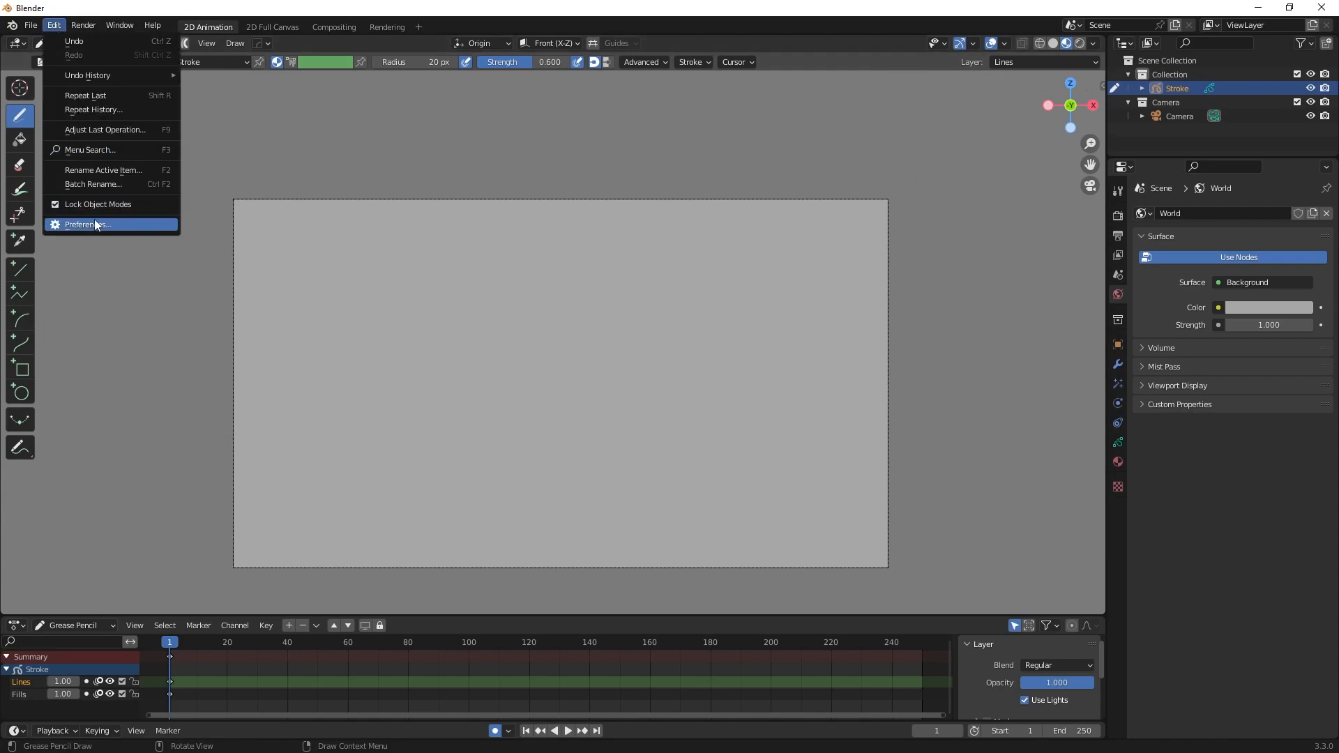
click(94, 218)
click(378, 69)
text(grease)
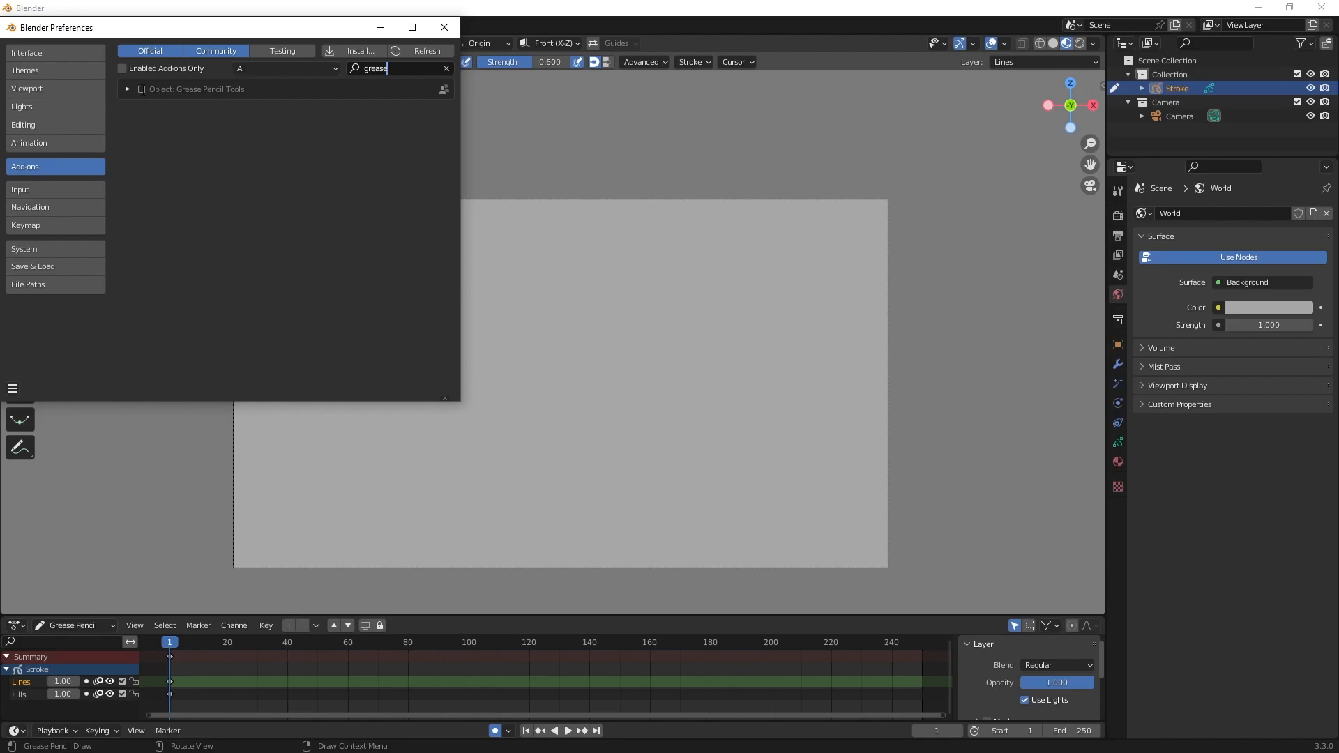
click(142, 89)
click(443, 31)
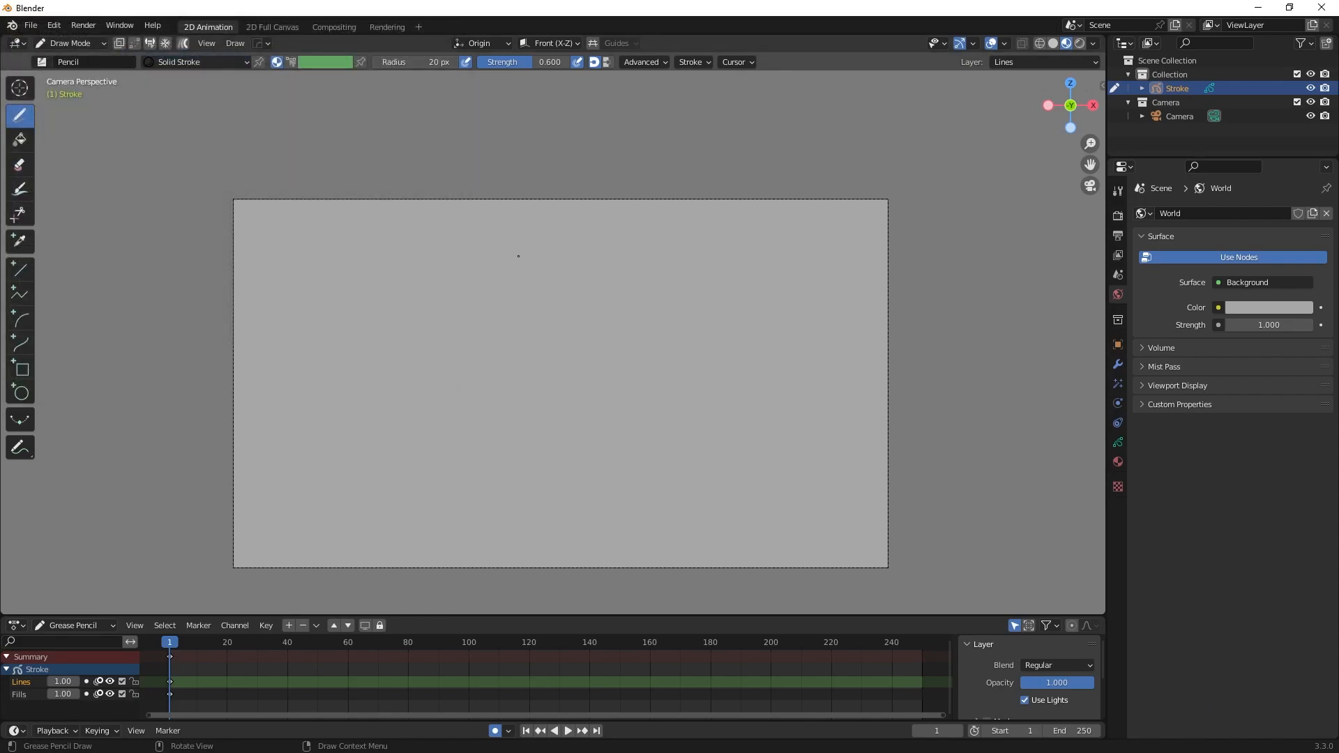
Make the Stroke object active and choose the Pencil brush for the Draw tool
scroll(519, 254, up, 1)
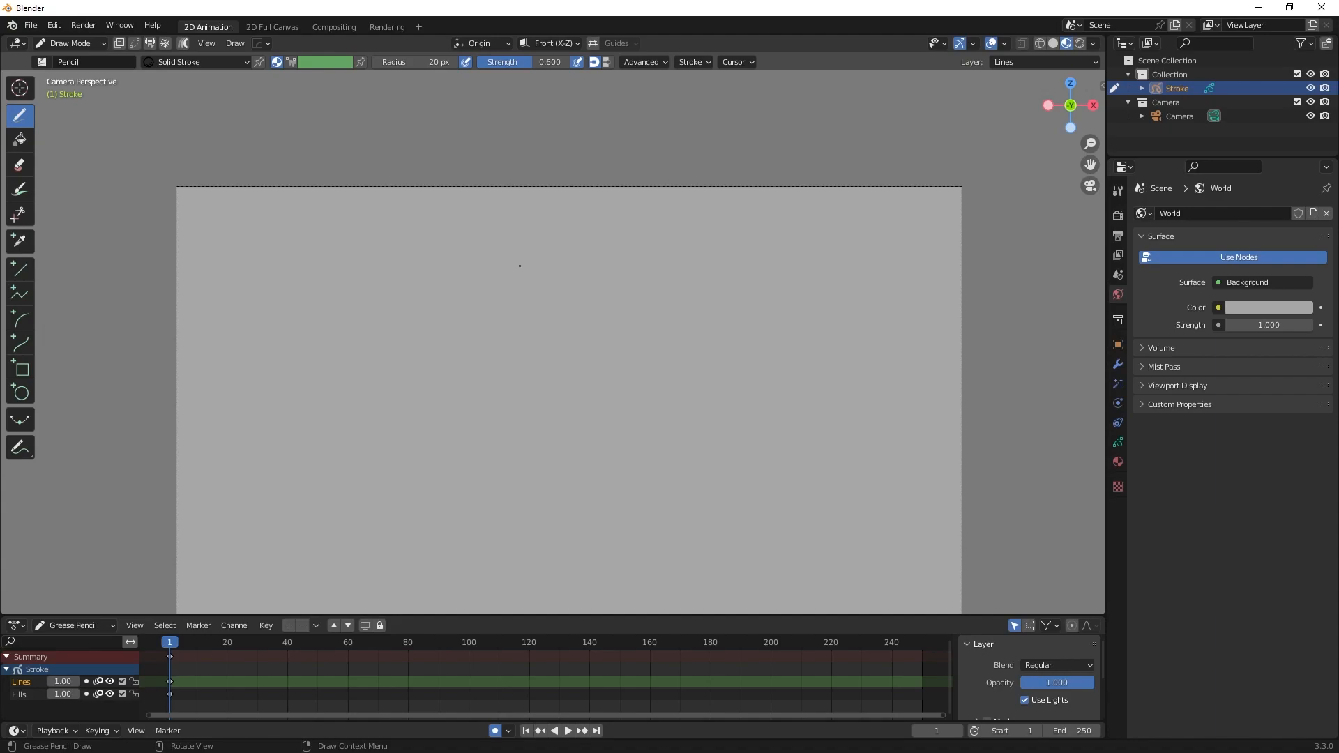
scroll(605, 375, down, 1)
scroll(612, 483, up, 1)
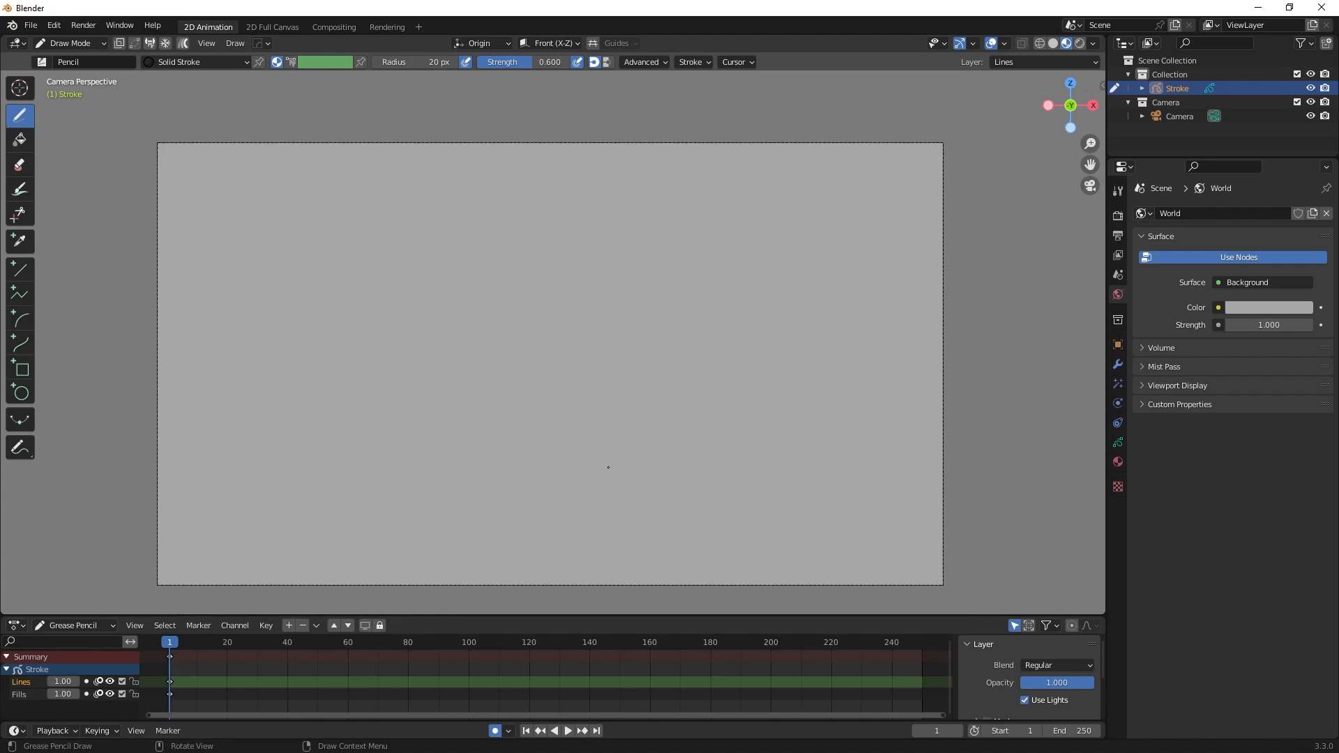
scroll(589, 586, up, 1)
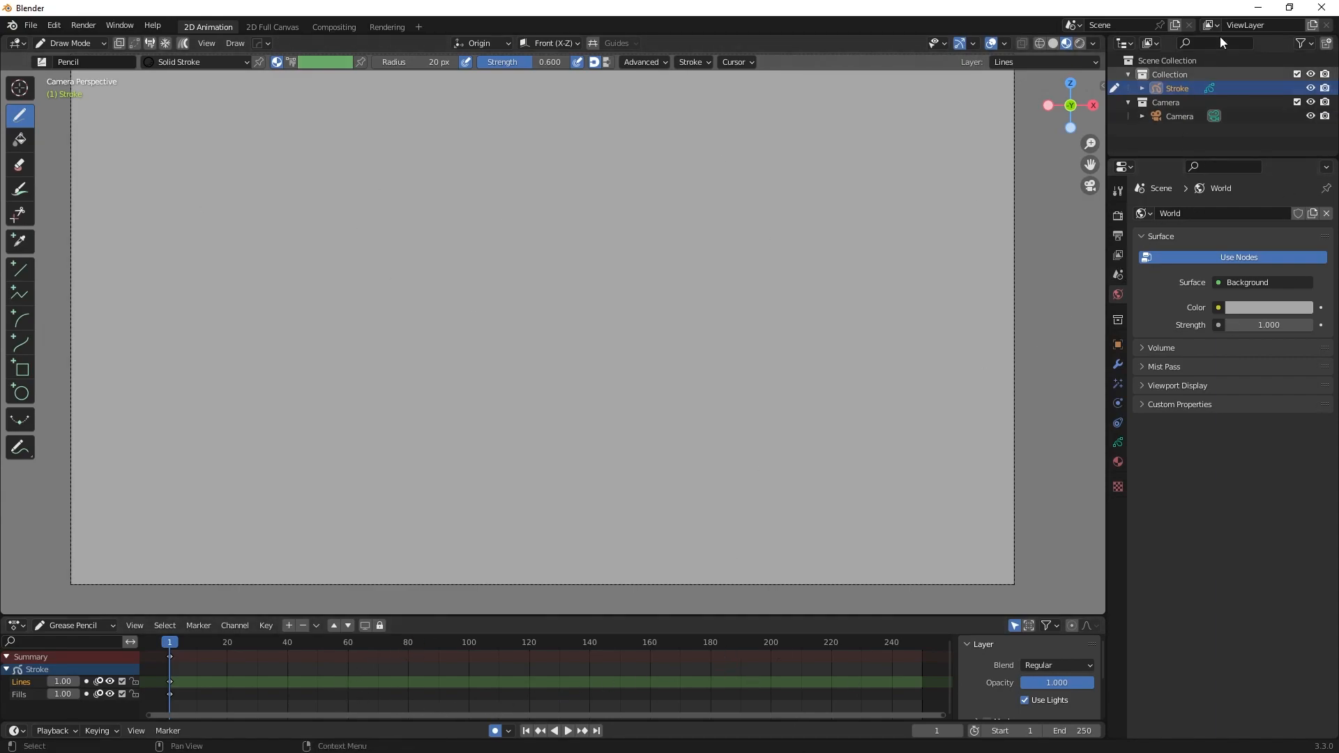
click(1190, 116)
click(1191, 88)
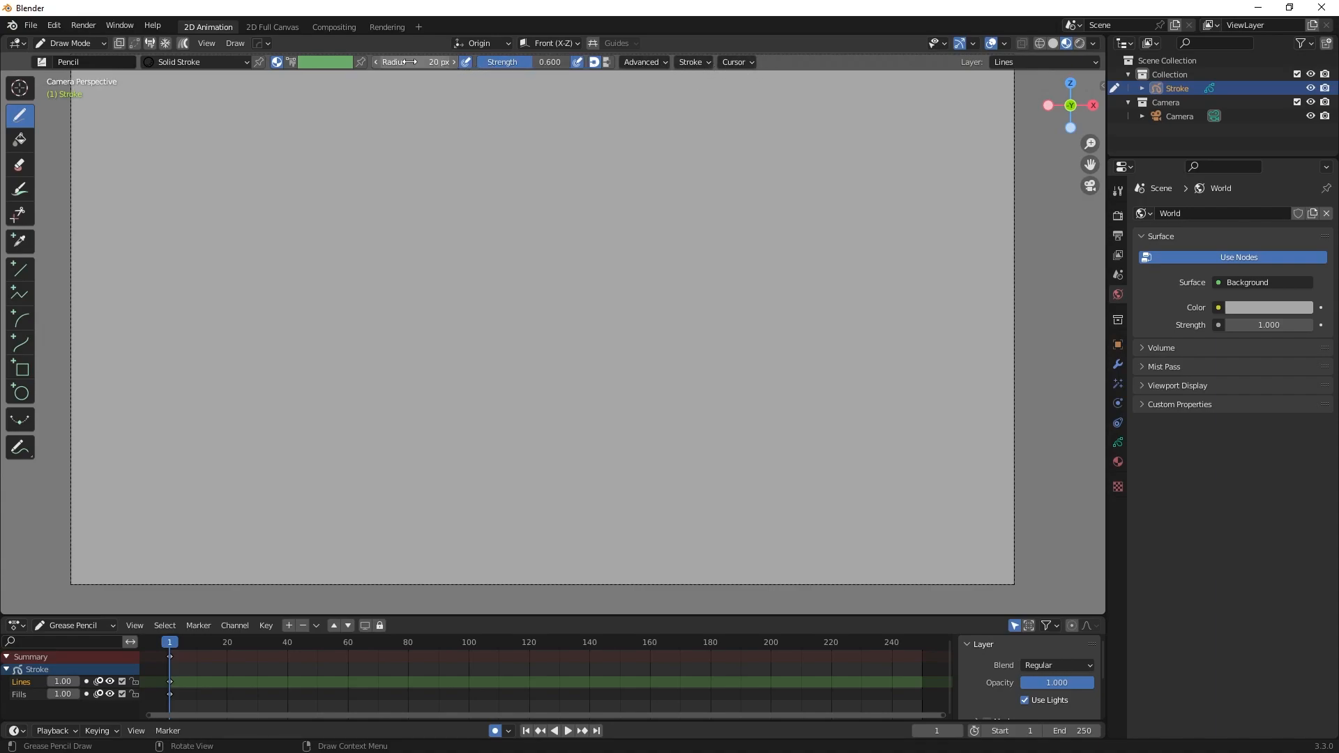
click(41, 63)
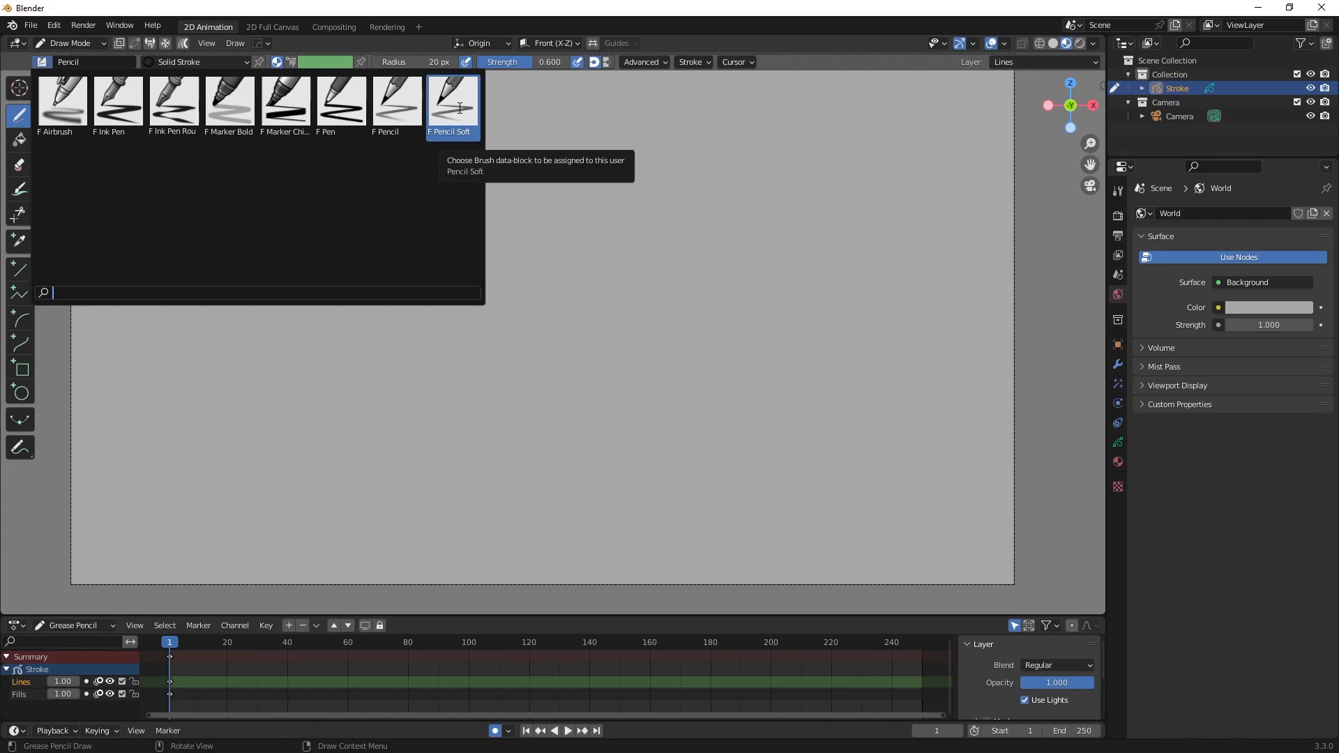
click(390, 109)
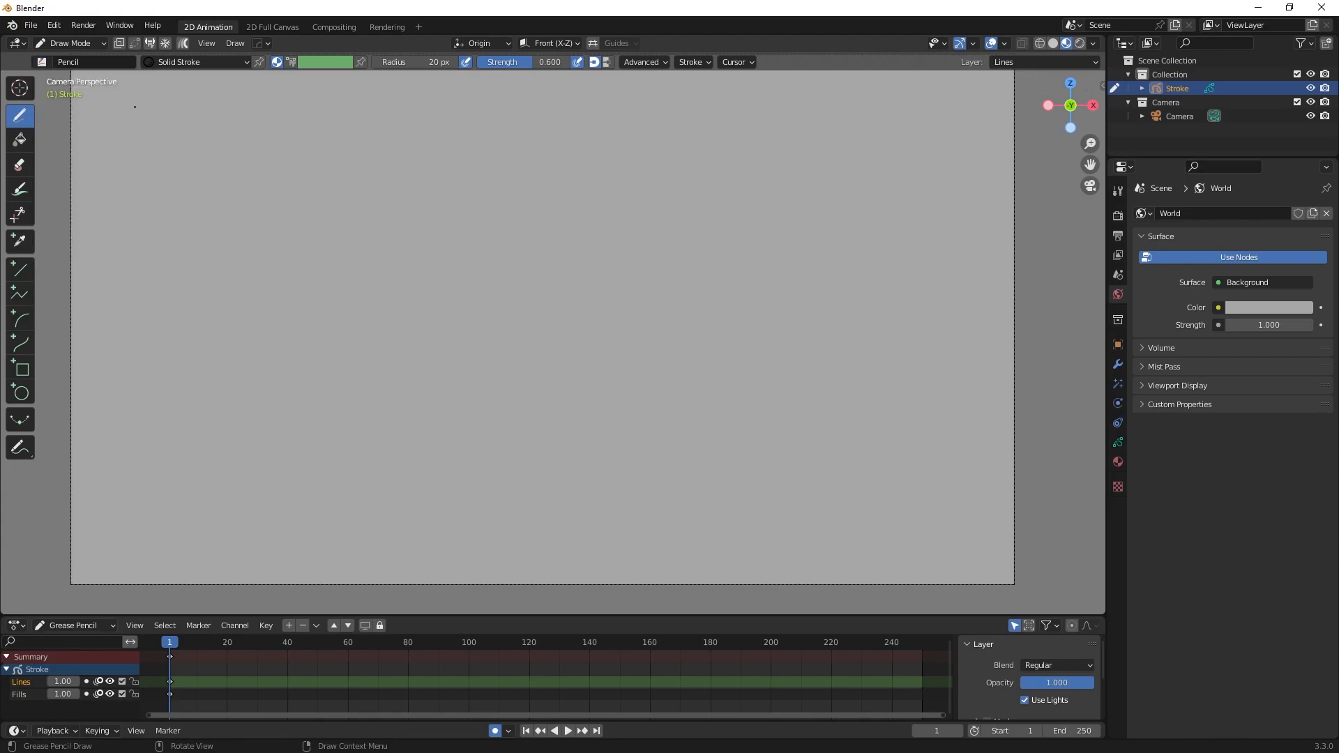
Go through the Squares Stroke, Solid Fill and Dots Stroke materials and return to Solid Stroke
click(246, 63)
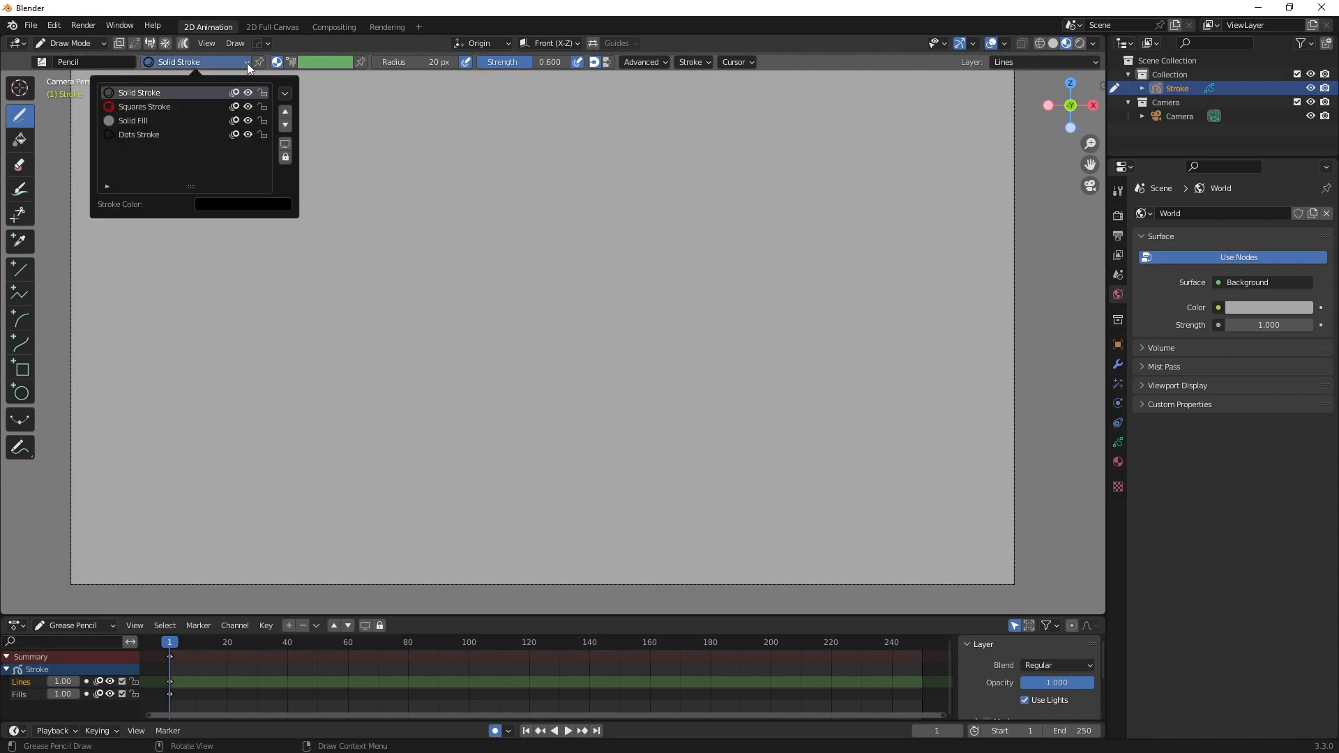
click(191, 108)
click(185, 121)
click(186, 134)
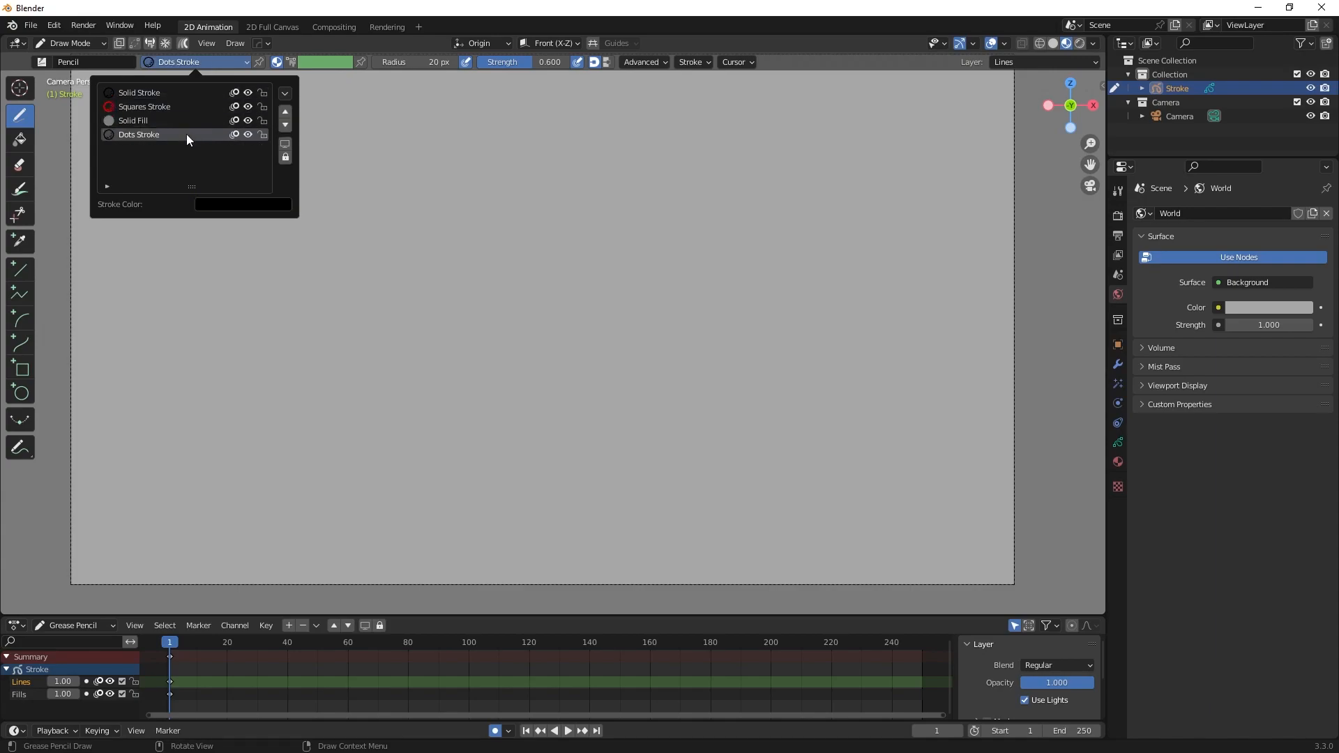
click(183, 93)
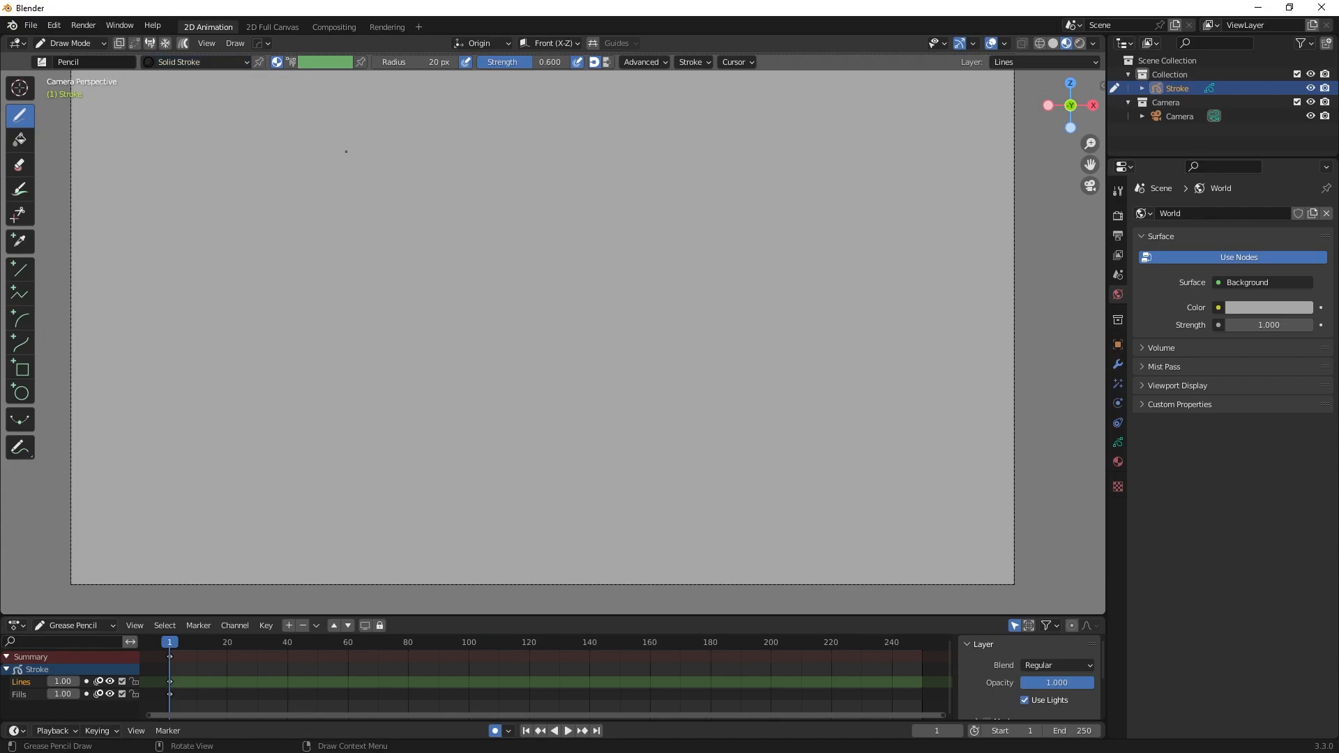
Draw three wavy vertical lines side by side on the left half of the canvas with the Solid Stroke material
mouse_move(323, 157)
mouse_down()
mouse_move(334, 253)
mouse_move(288, 396)
mouse_move(411, 493)
mouse_up()
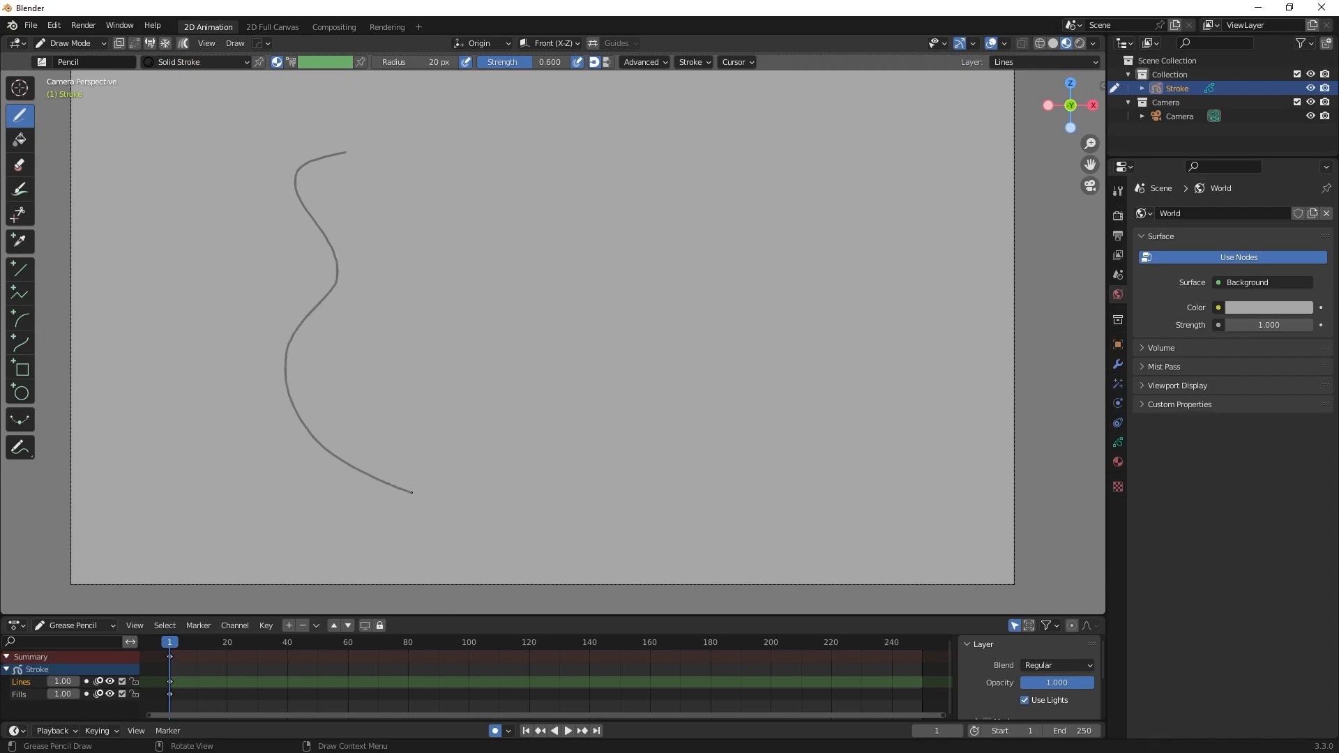
scroll(385, 371, up, 1)
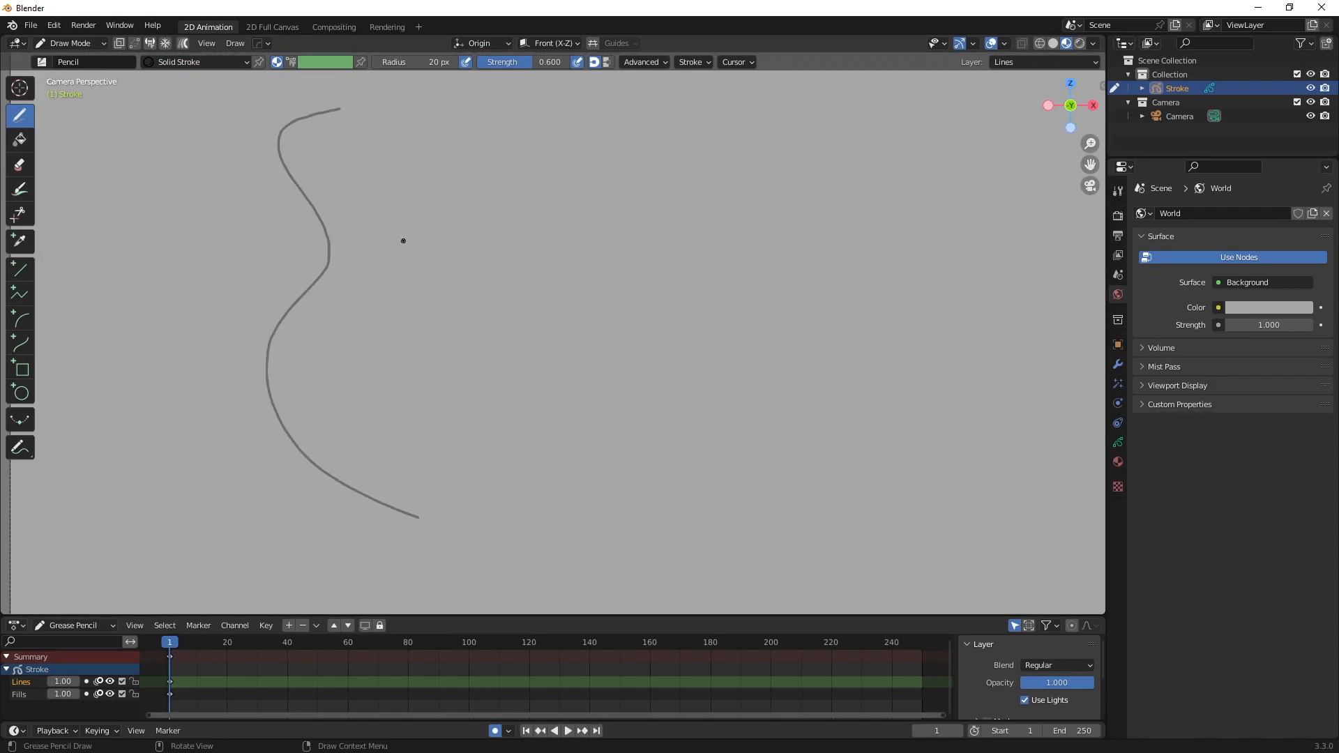
mouse_move(399, 136)
mouse_down()
mouse_move(432, 460)
mouse_move(494, 466)
mouse_up()
mouse_move(483, 143)
mouse_down()
mouse_move(438, 139)
mouse_move(477, 419)
mouse_move(510, 423)
mouse_up()
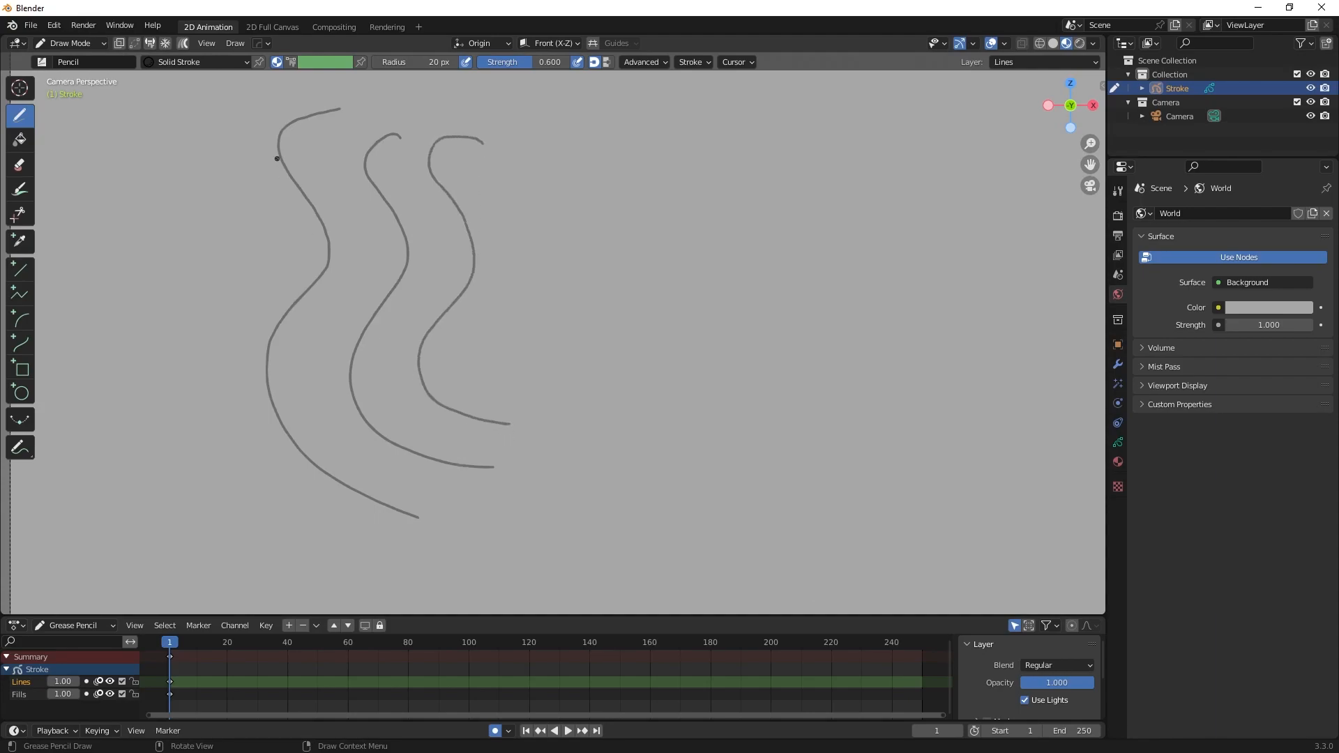
Draw two wavy vertical lines with the Squares Stroke material to the right of the solid lines and inspect them up close
click(245, 62)
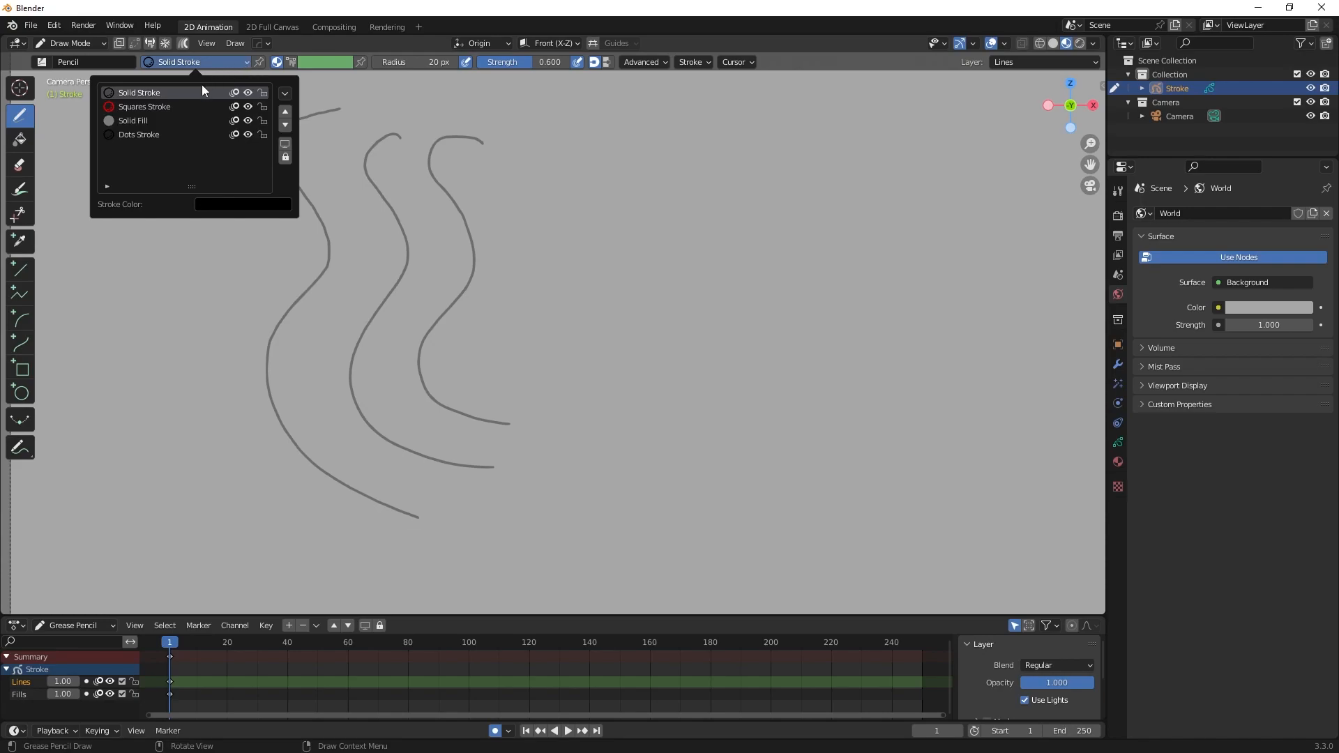
click(168, 106)
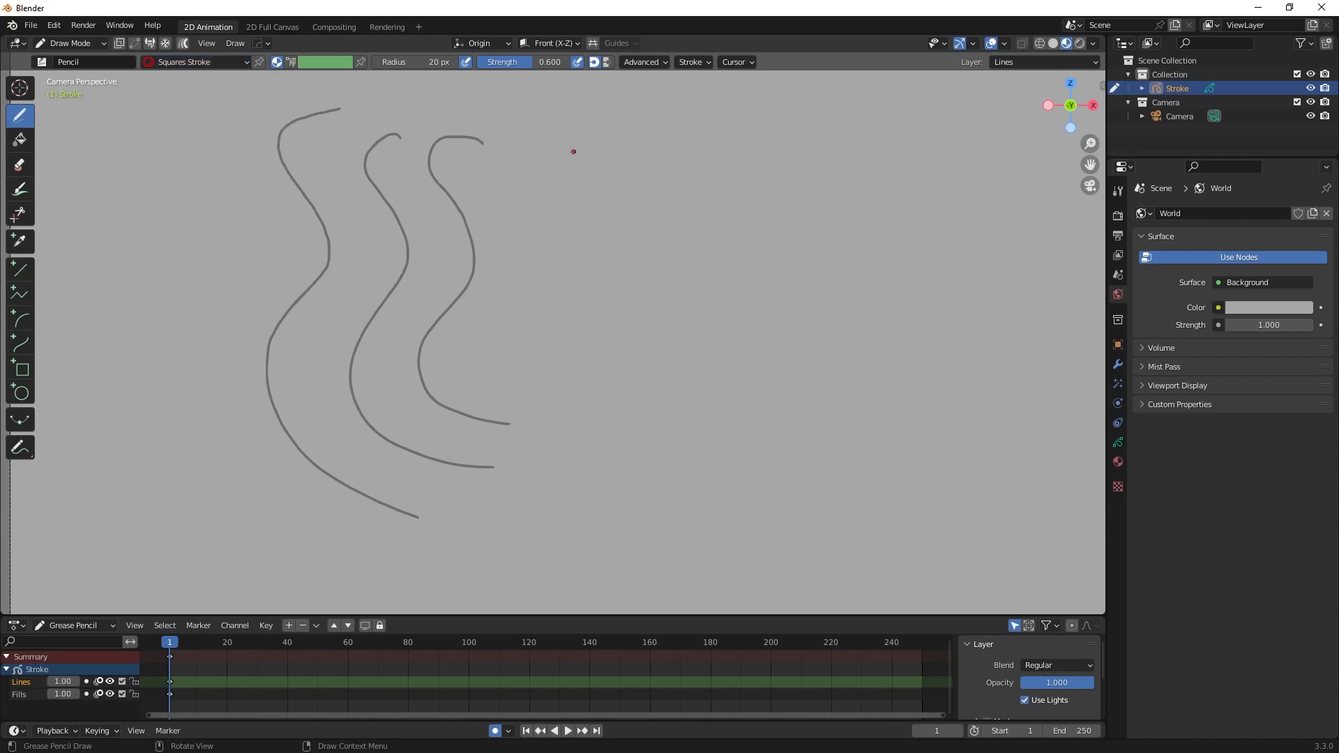
mouse_move(566, 142)
mouse_down()
mouse_move(530, 288)
mouse_move(595, 412)
mouse_up()
mouse_move(636, 151)
mouse_down()
mouse_move(599, 148)
mouse_move(598, 357)
mouse_move(631, 408)
mouse_up()
scroll(612, 359, up, 10)
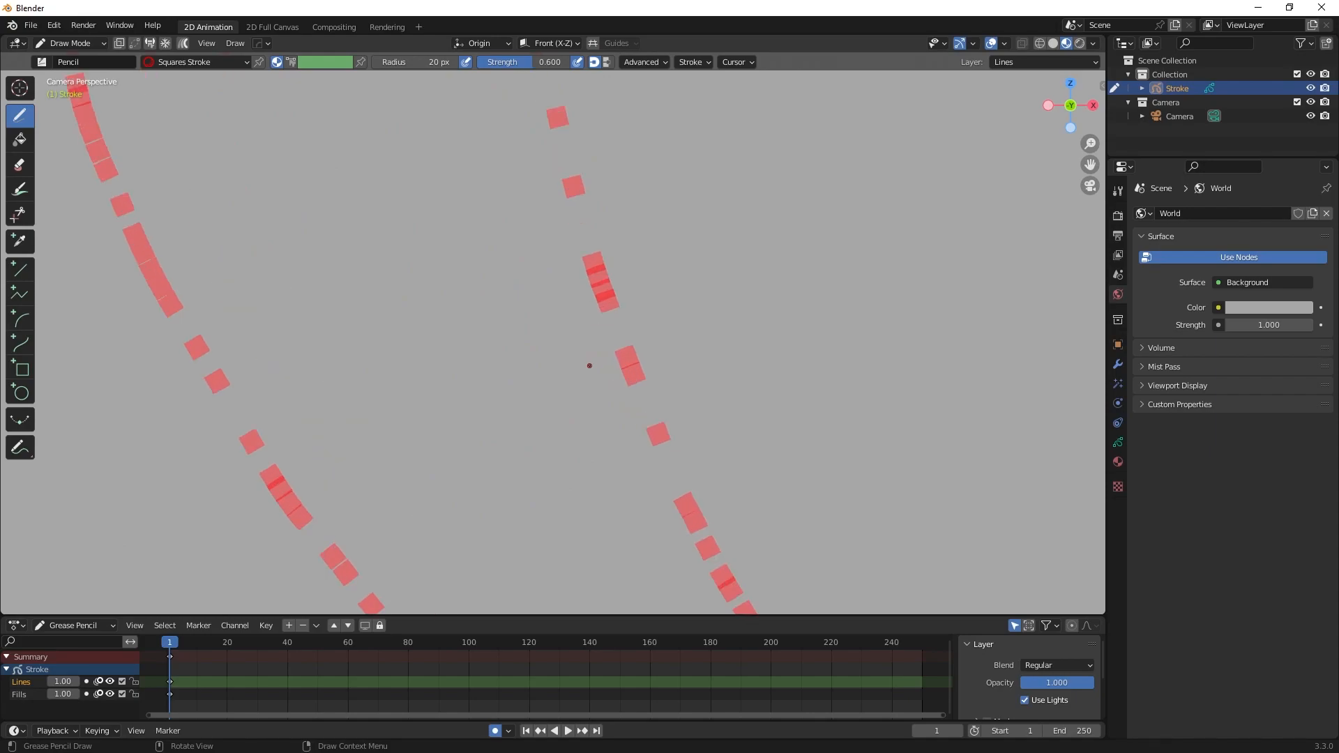
scroll(590, 365, up, 2)
scroll(584, 361, up, 2)
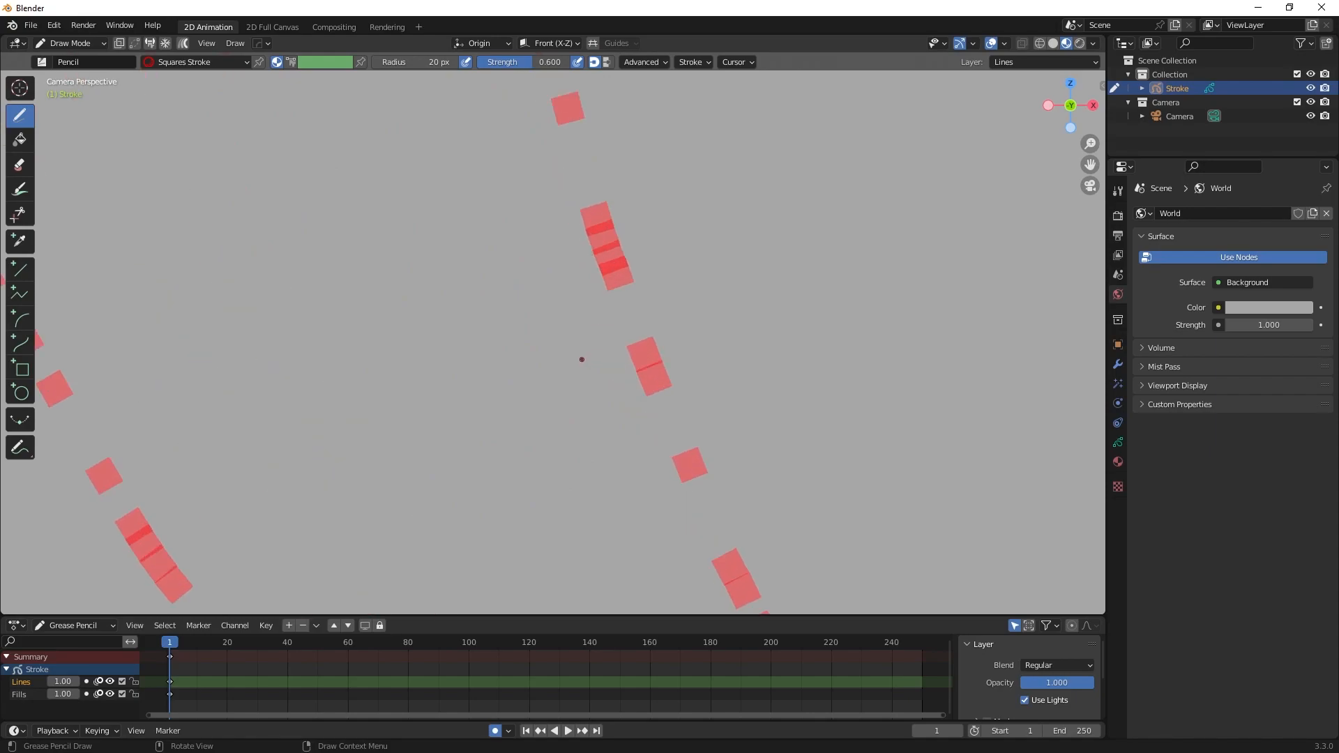
scroll(582, 360, down, 15)
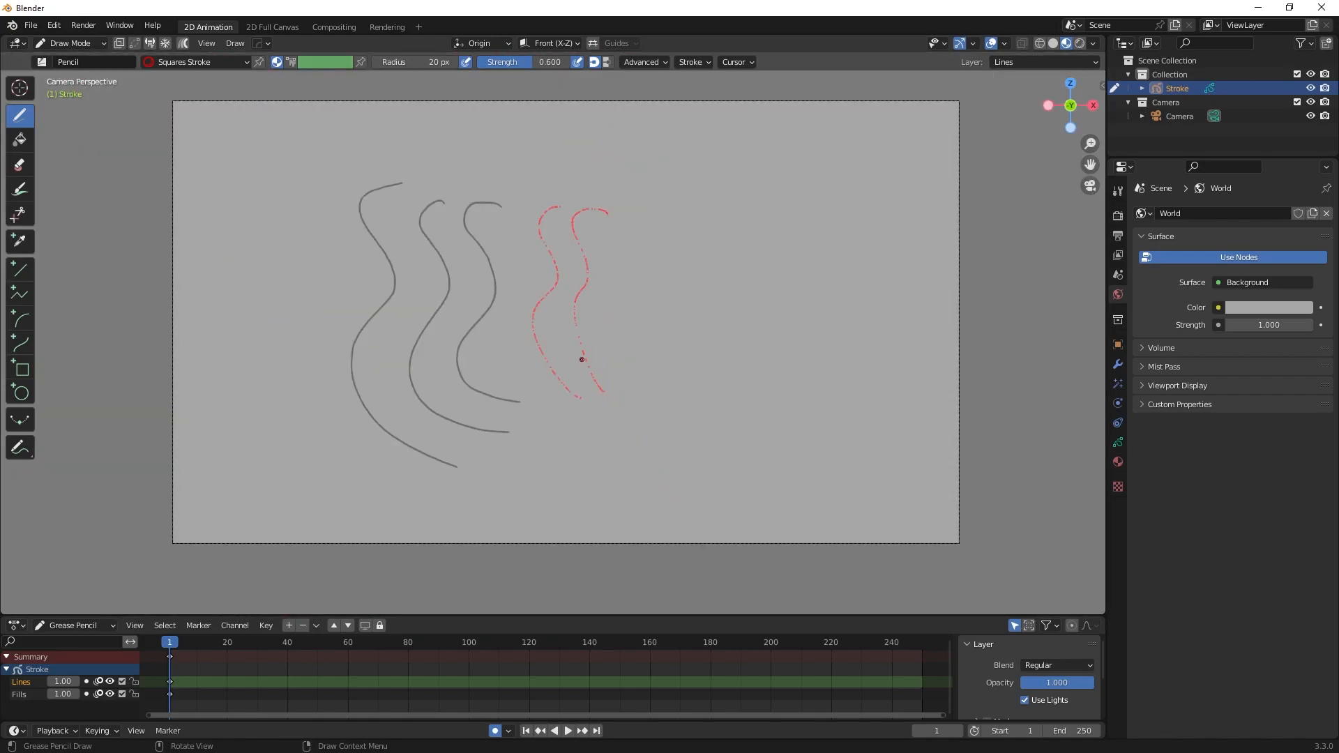
Draw a large irregular closed blob with the Solid Fill material to the right of the red lines
click(245, 62)
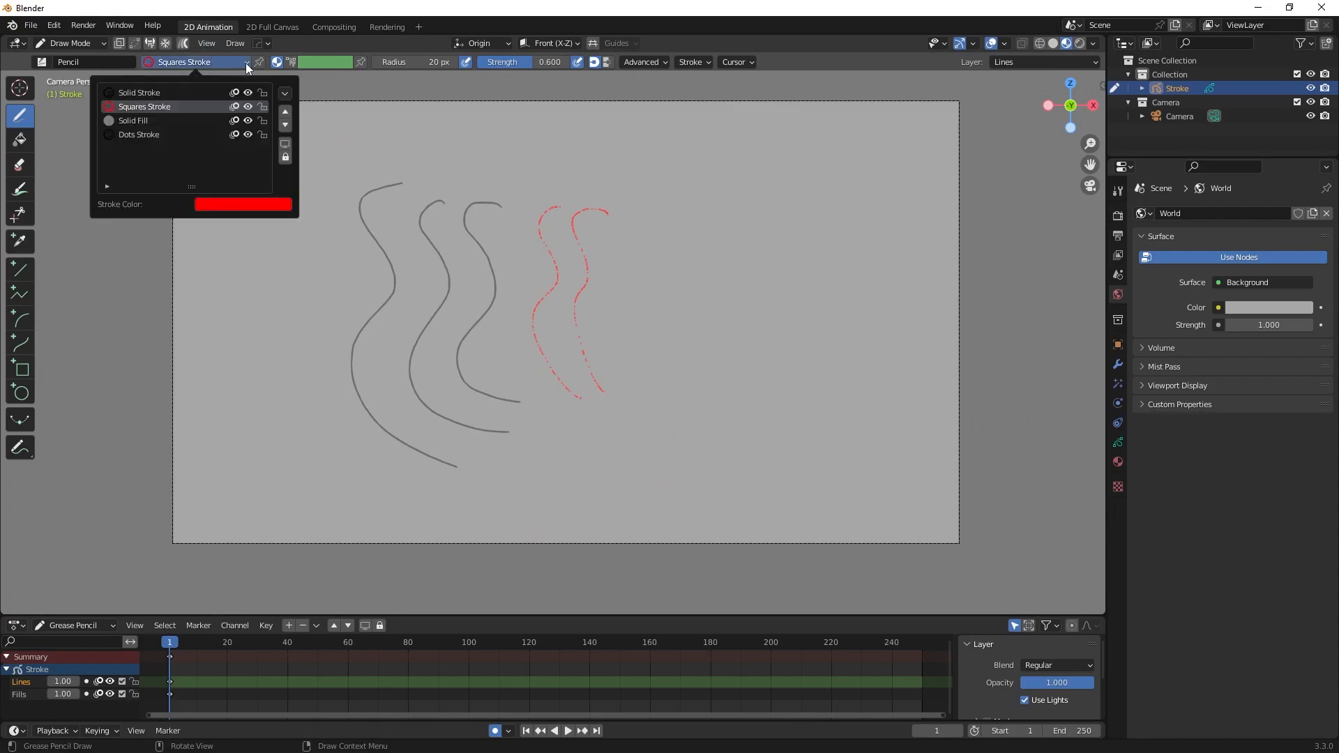
click(175, 120)
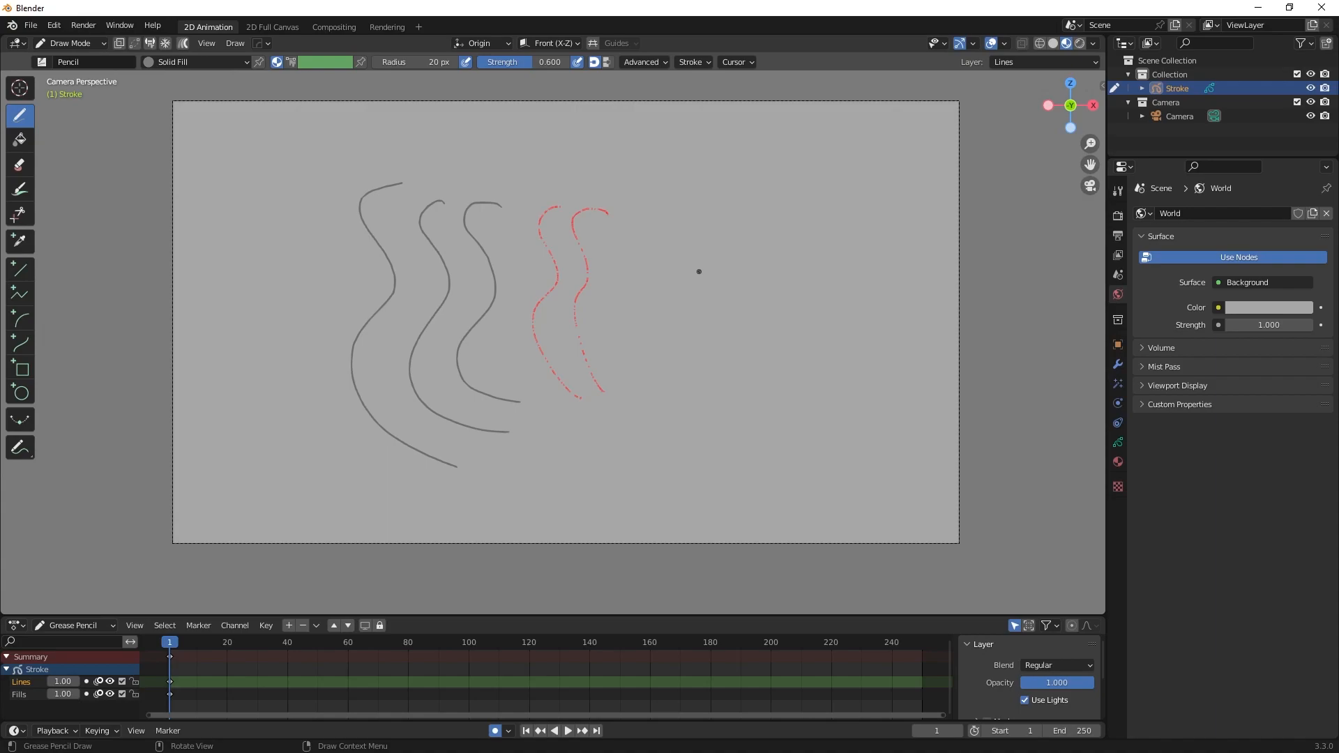
mouse_move(699, 272)
mouse_down()
mouse_move(674, 268)
mouse_move(664, 289)
mouse_move(652, 382)
mouse_move(715, 412)
mouse_move(691, 460)
mouse_move(802, 485)
mouse_move(758, 498)
mouse_move(736, 453)
mouse_move(816, 398)
mouse_move(750, 366)
mouse_move(868, 314)
mouse_move(862, 203)
mouse_move(767, 287)
mouse_move(736, 202)
mouse_move(694, 181)
mouse_move(709, 281)
mouse_up()
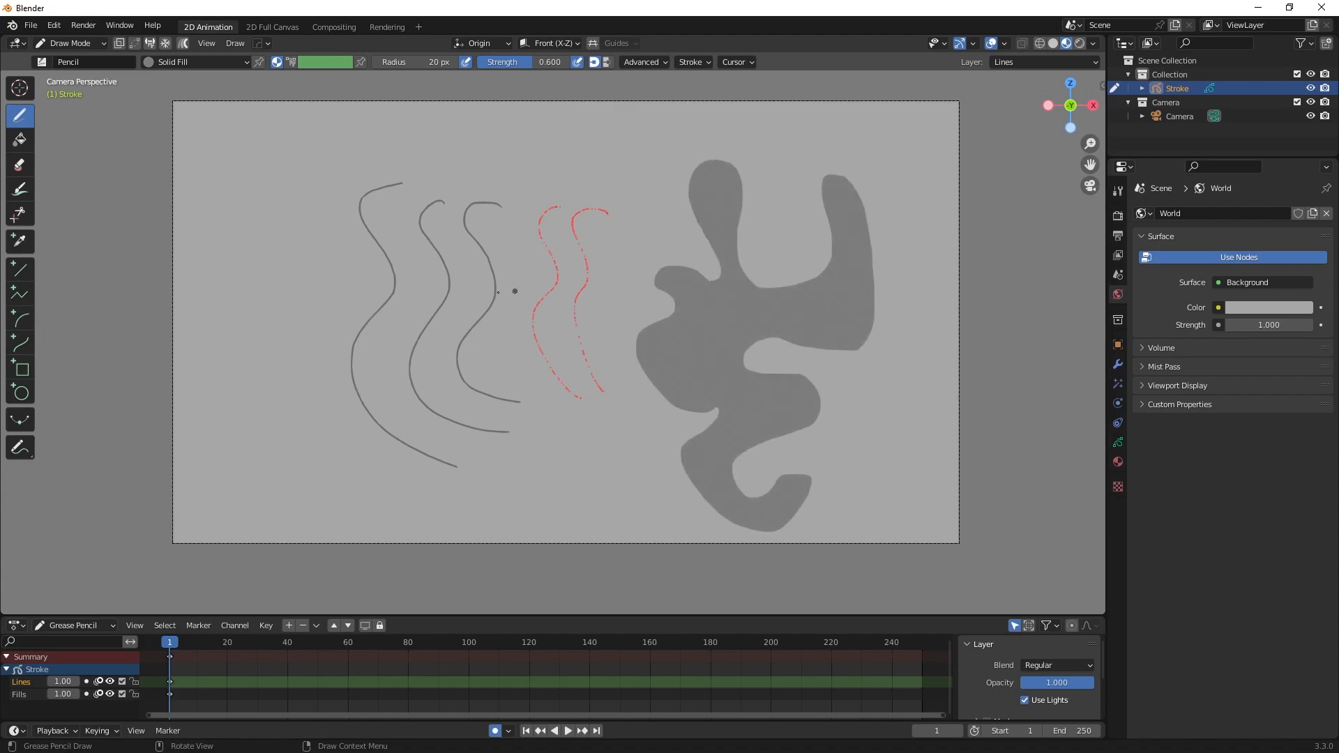
Draw one wavy vertical line with the Dots Stroke material to the left of the solid lines and inspect it up close
click(250, 62)
click(169, 134)
mouse_move(311, 182)
mouse_down()
mouse_move(301, 387)
mouse_move(312, 413)
mouse_up()
scroll(305, 371, up, 5)
scroll(305, 370, up, 4)
scroll(289, 324, down, 6)
scroll(289, 323, down, 2)
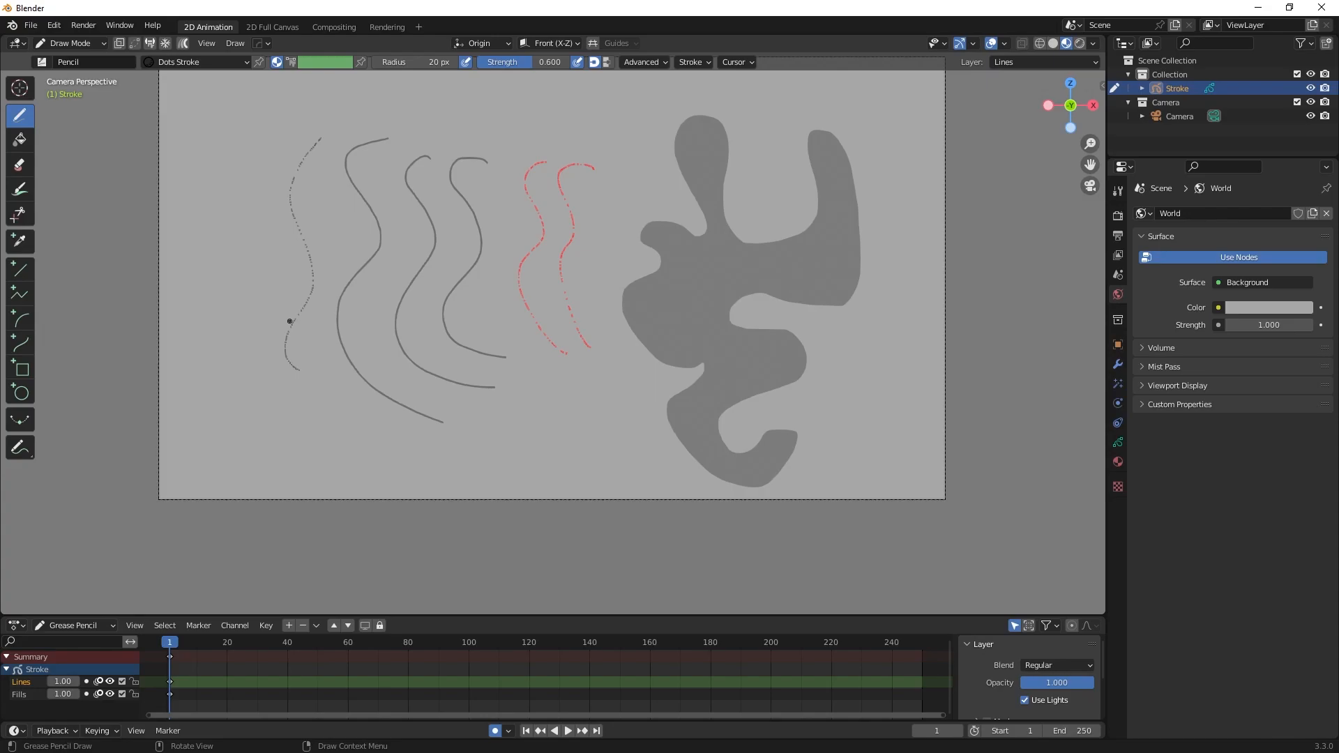
Make Solid Stroke the active Grease Pencil material
click(241, 62)
click(242, 62)
click(241, 62)
click(242, 63)
key(u)
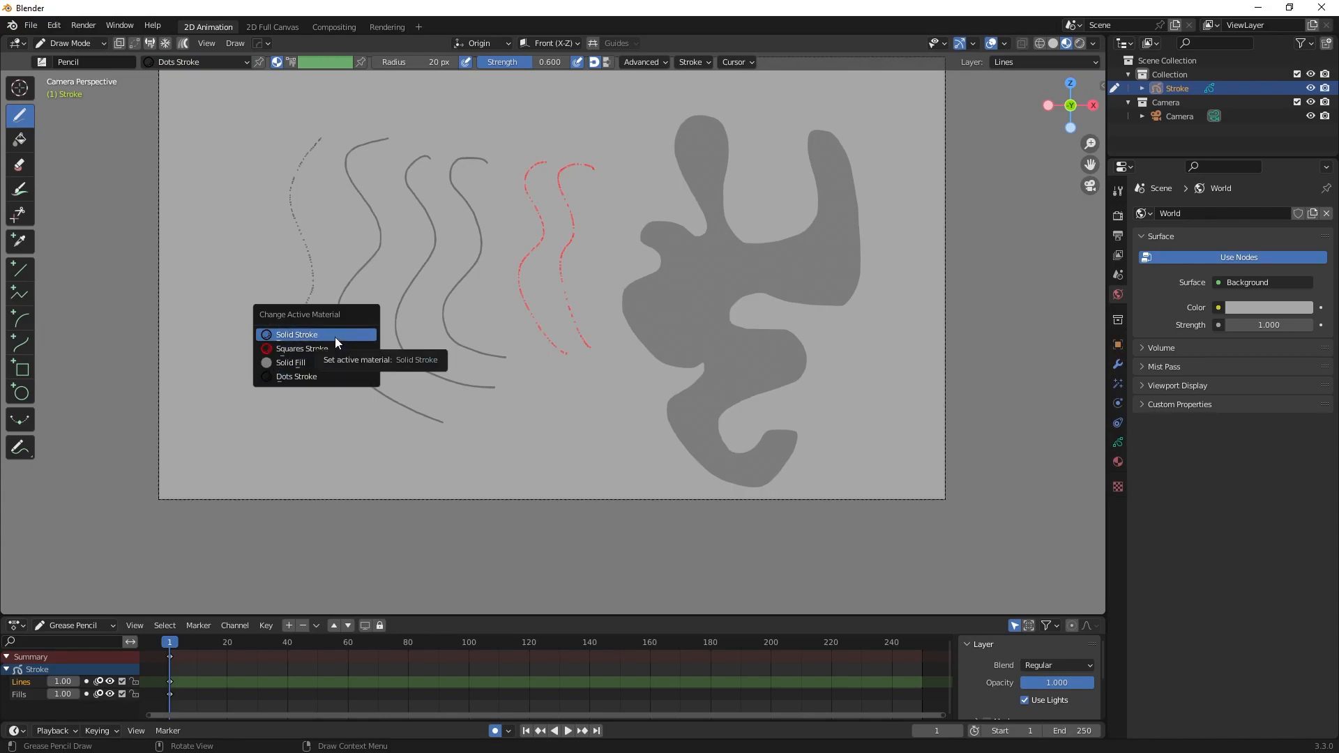
click(334, 337)
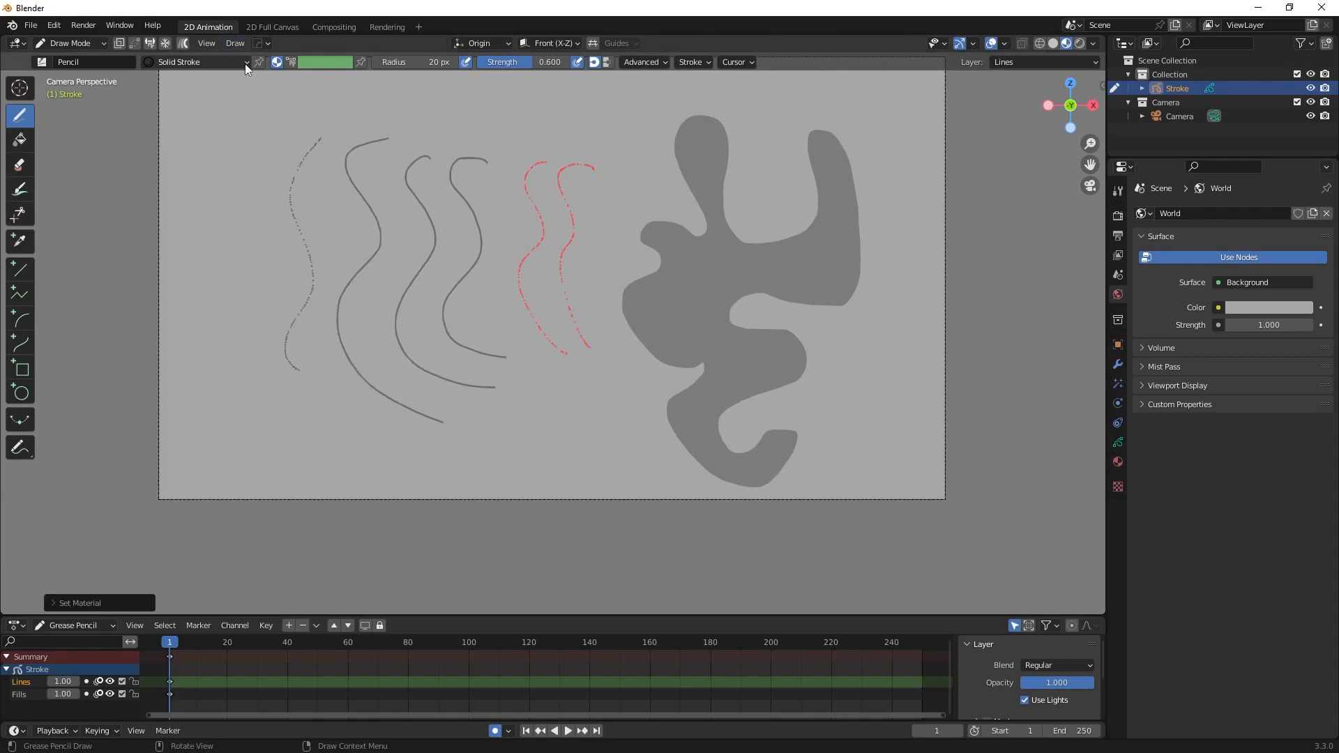
Try out other stroke colors on the Solid Stroke material
key(u)
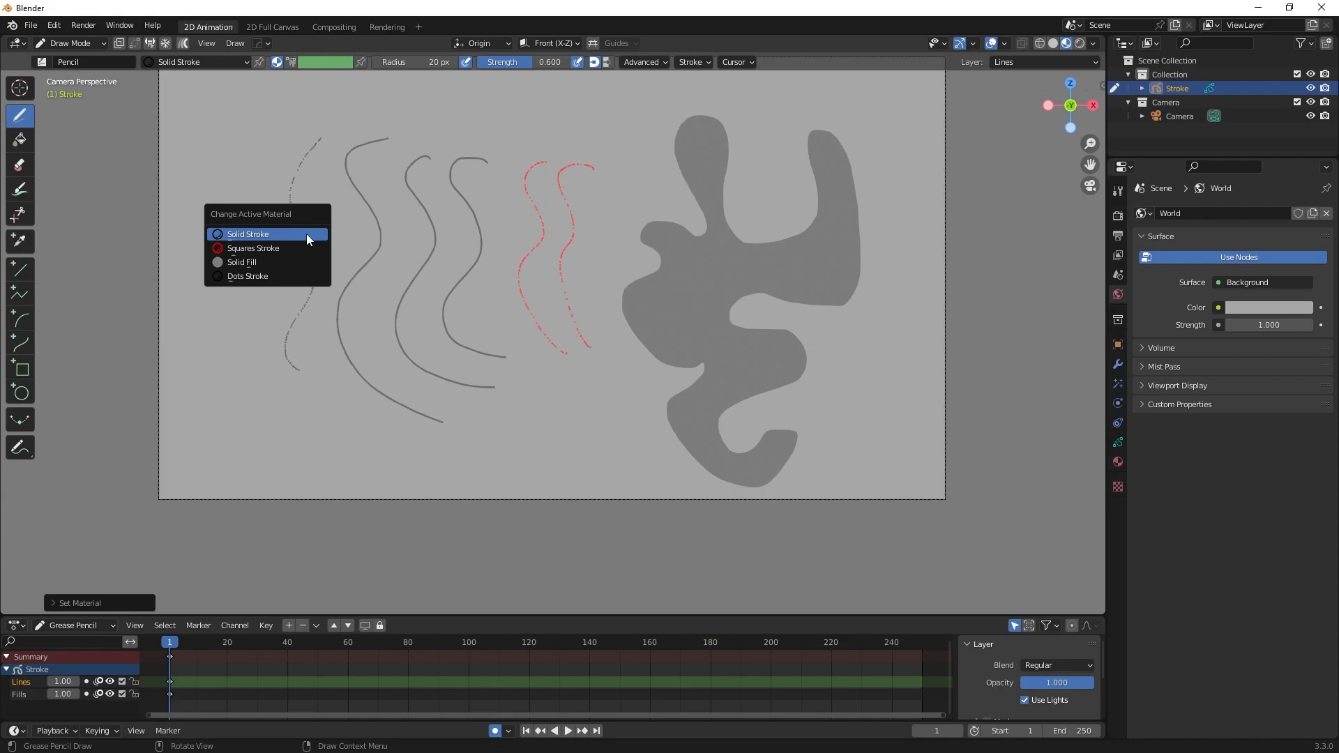
click(245, 61)
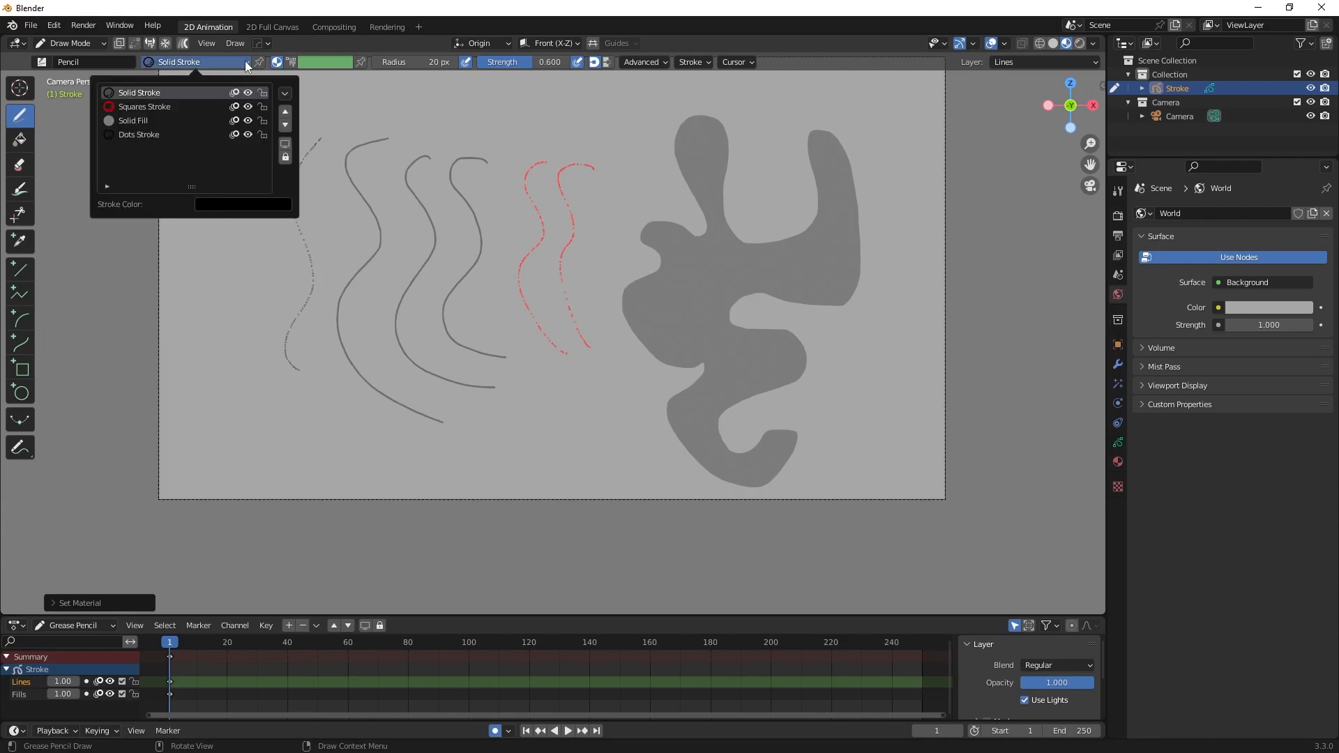
click(255, 207)
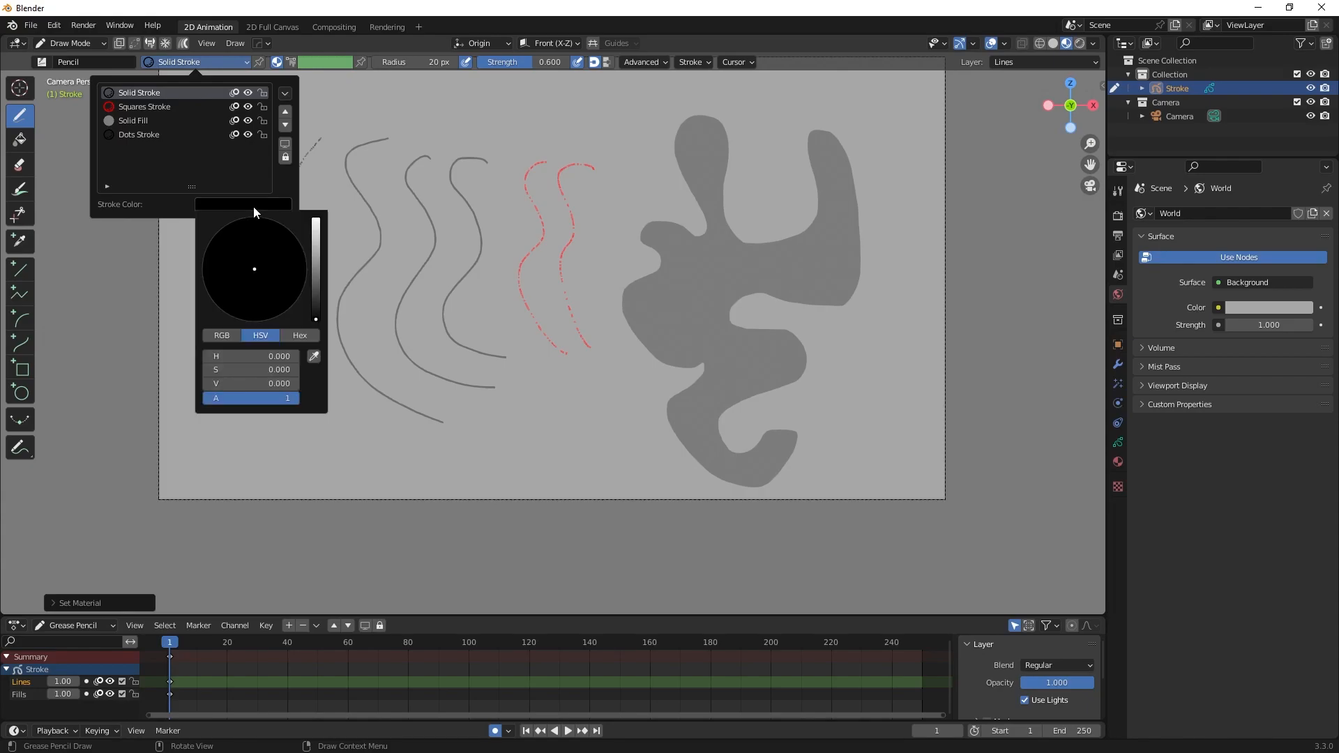
click(254, 207)
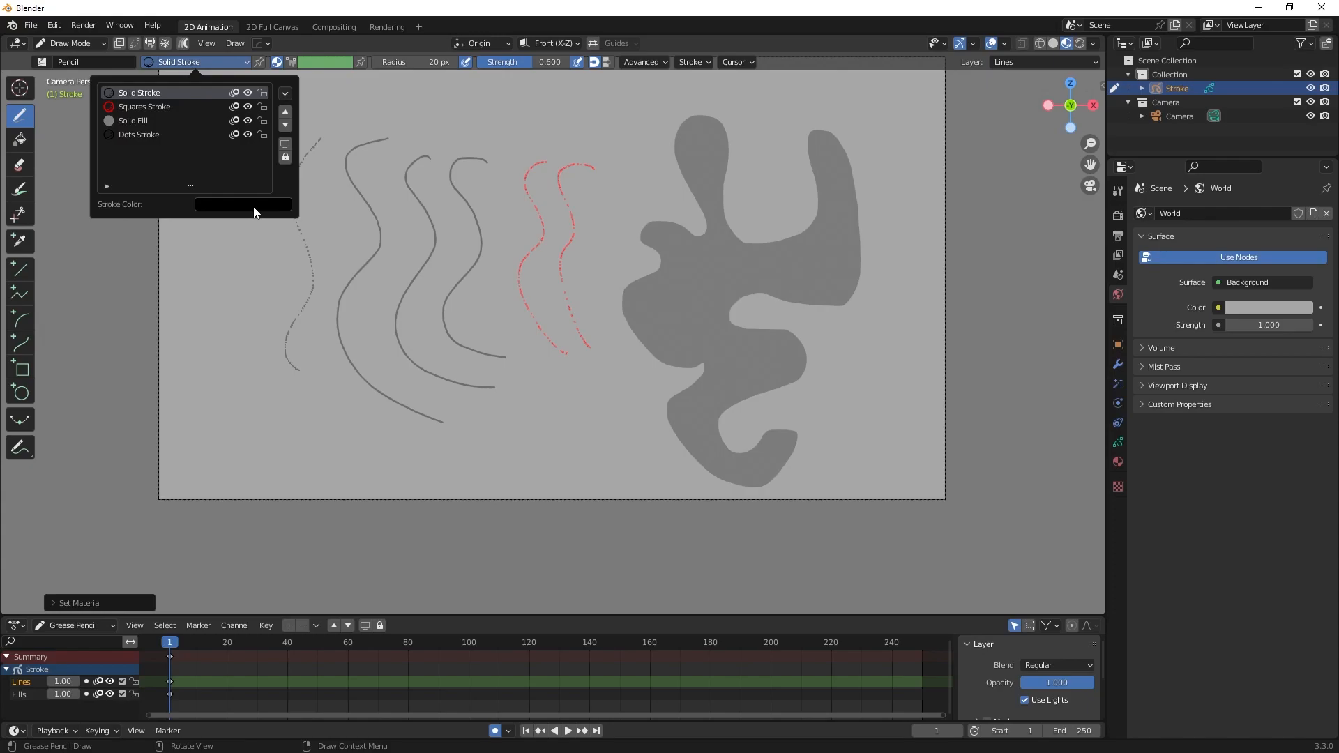
click(254, 205)
click(254, 206)
drag(316, 273, 316, 249)
mouse_move(255, 293)
mouse_down()
mouse_move(260, 321)
mouse_move(272, 300)
mouse_up()
mouse_move(289, 248)
mouse_down()
mouse_move(227, 248)
mouse_move(283, 297)
mouse_move(281, 256)
mouse_move(317, 279)
mouse_up()
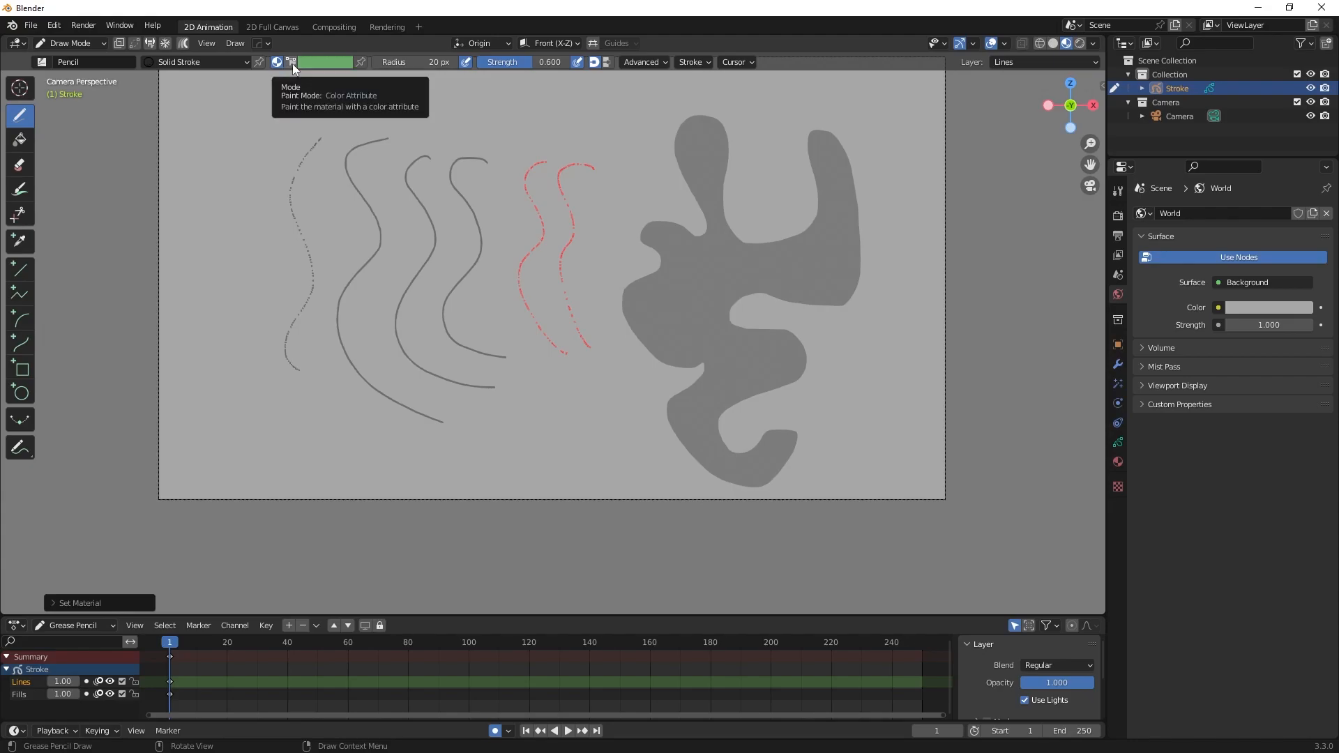
Switch the brush's paint mode to Color Attribute and draw two wavy green strokes beside the dotted line
click(292, 64)
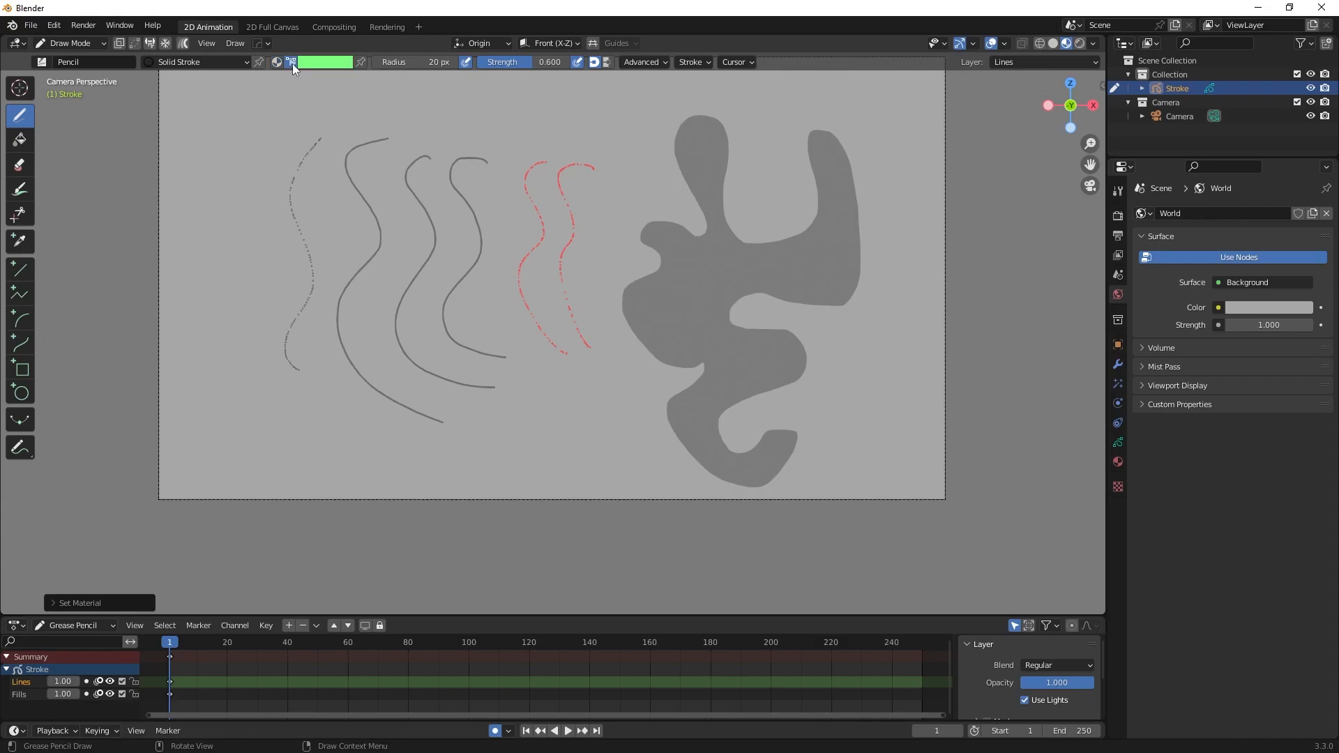
scroll(315, 112, up, 3)
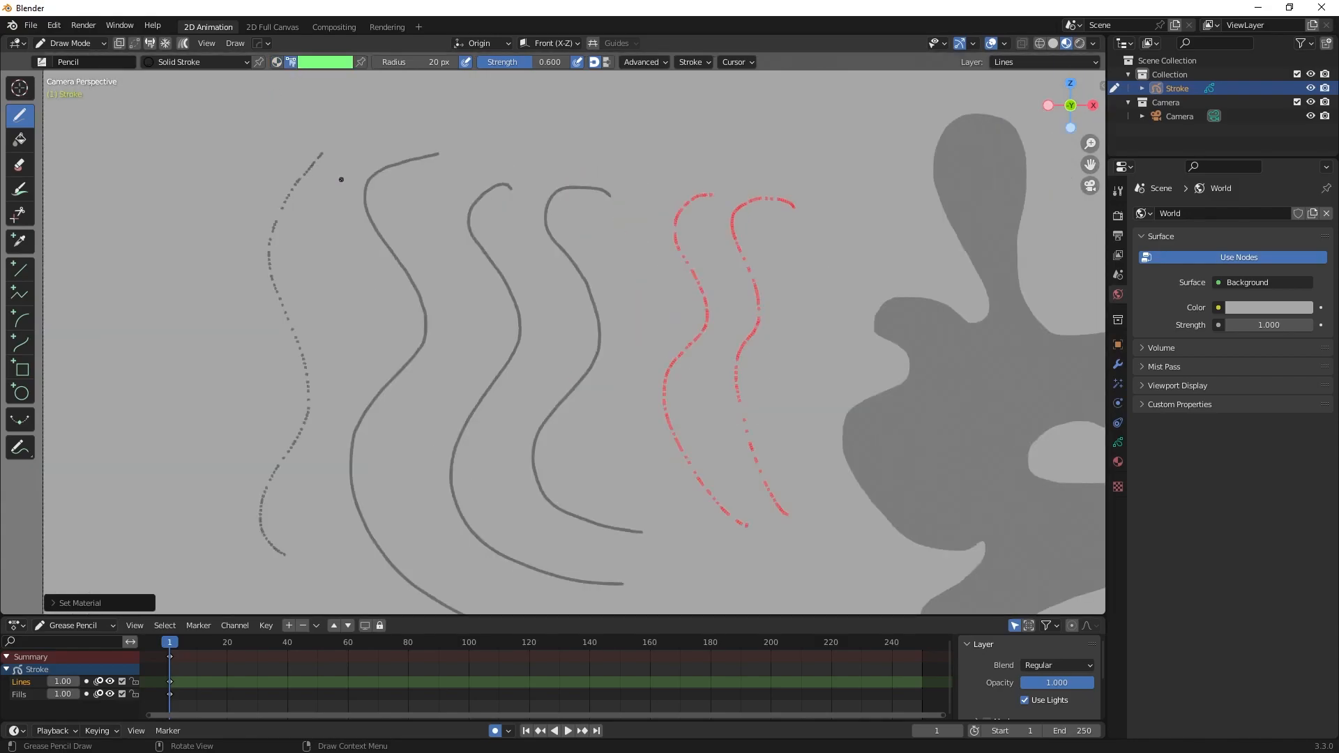
mouse_move(363, 145)
mouse_down()
mouse_move(334, 159)
mouse_move(315, 339)
mouse_move(352, 406)
mouse_up()
drag(342, 123, 277, 298)
Choose orange from the brush's color palette and draw several wavy strokes over the green ones
click(327, 62)
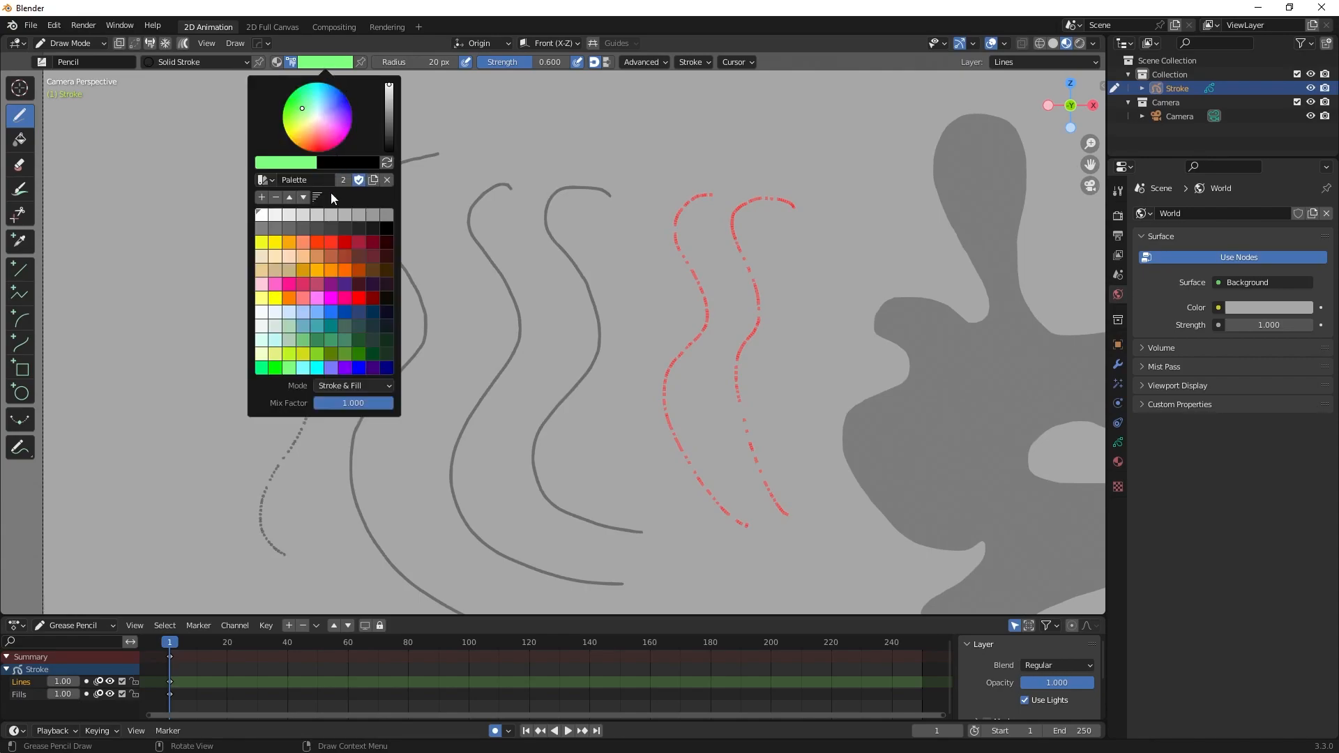
click(340, 273)
click(446, 165)
mouse_move(362, 130)
mouse_down()
mouse_move(334, 171)
mouse_move(329, 333)
mouse_move(325, 214)
mouse_move(317, 328)
mouse_up()
mouse_move(318, 136)
mouse_down()
mouse_move(328, 240)
mouse_move(306, 328)
mouse_up()
drag(342, 168, 316, 330)
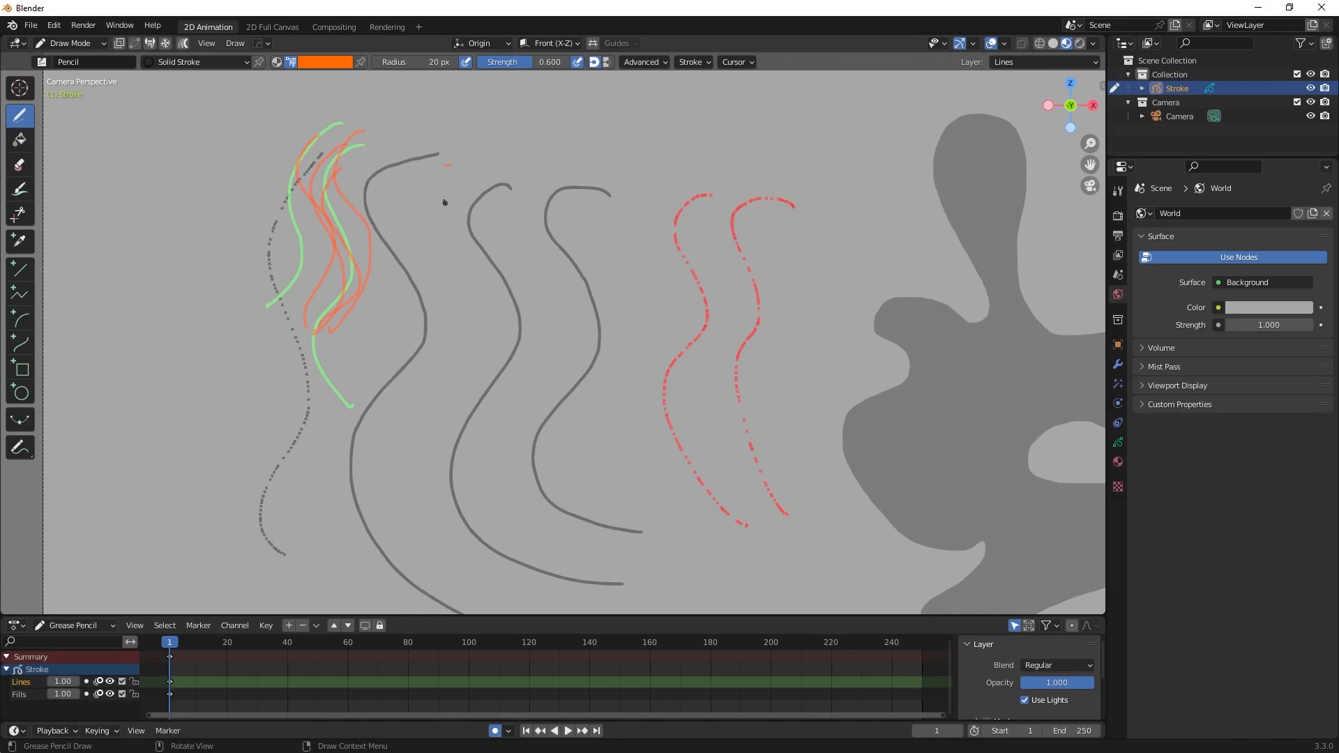
Brighten the Solid Stroke material's stroke color and change it to blue
click(220, 64)
click(282, 204)
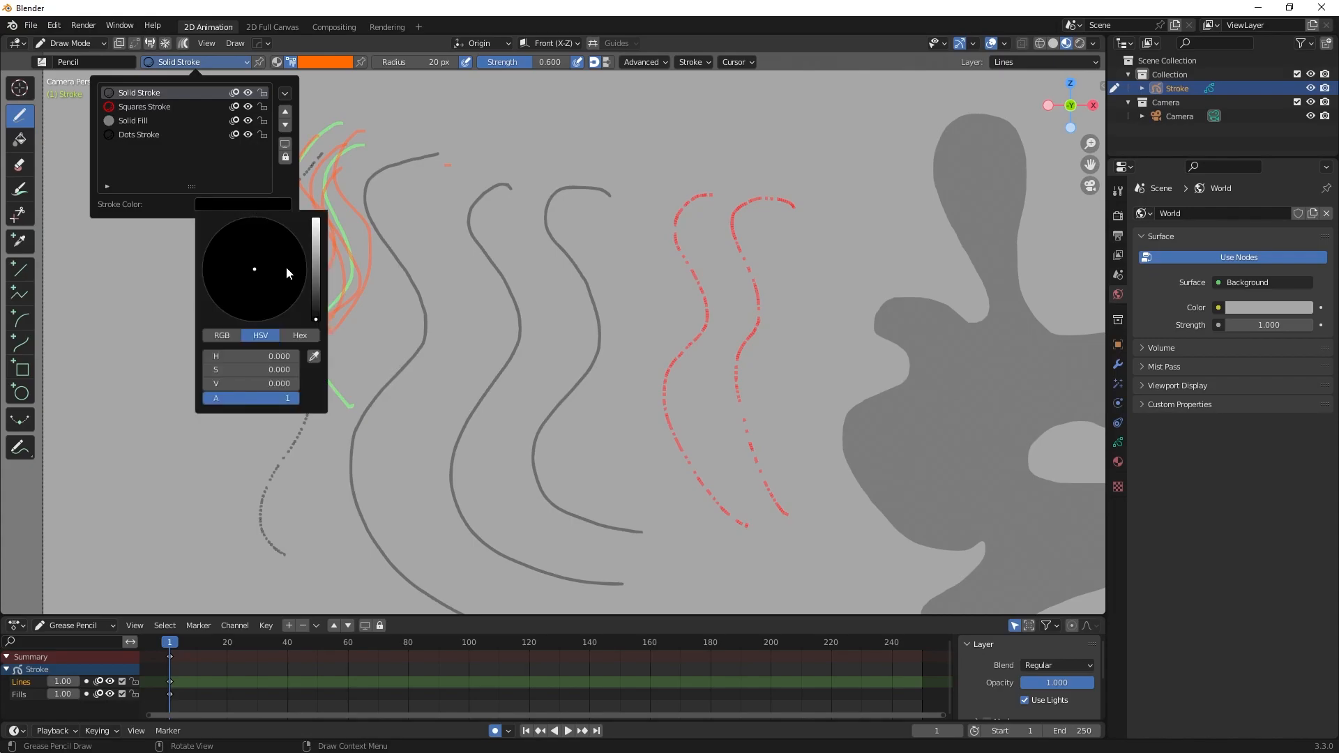
drag(314, 265, 315, 220)
click(276, 257)
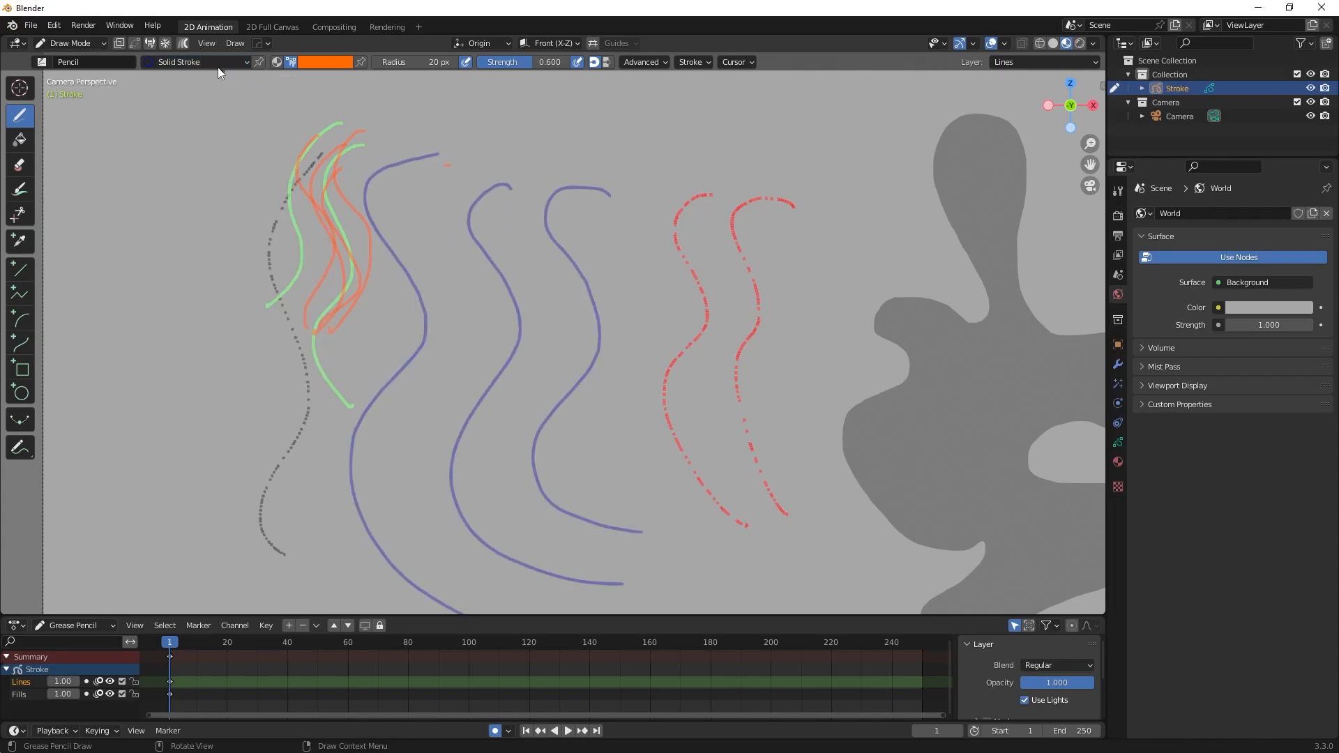
Change the Solid Stroke material's stroke color to red and set the brush's paint mode back to Material
click(218, 64)
click(241, 203)
drag(277, 257, 279, 315)
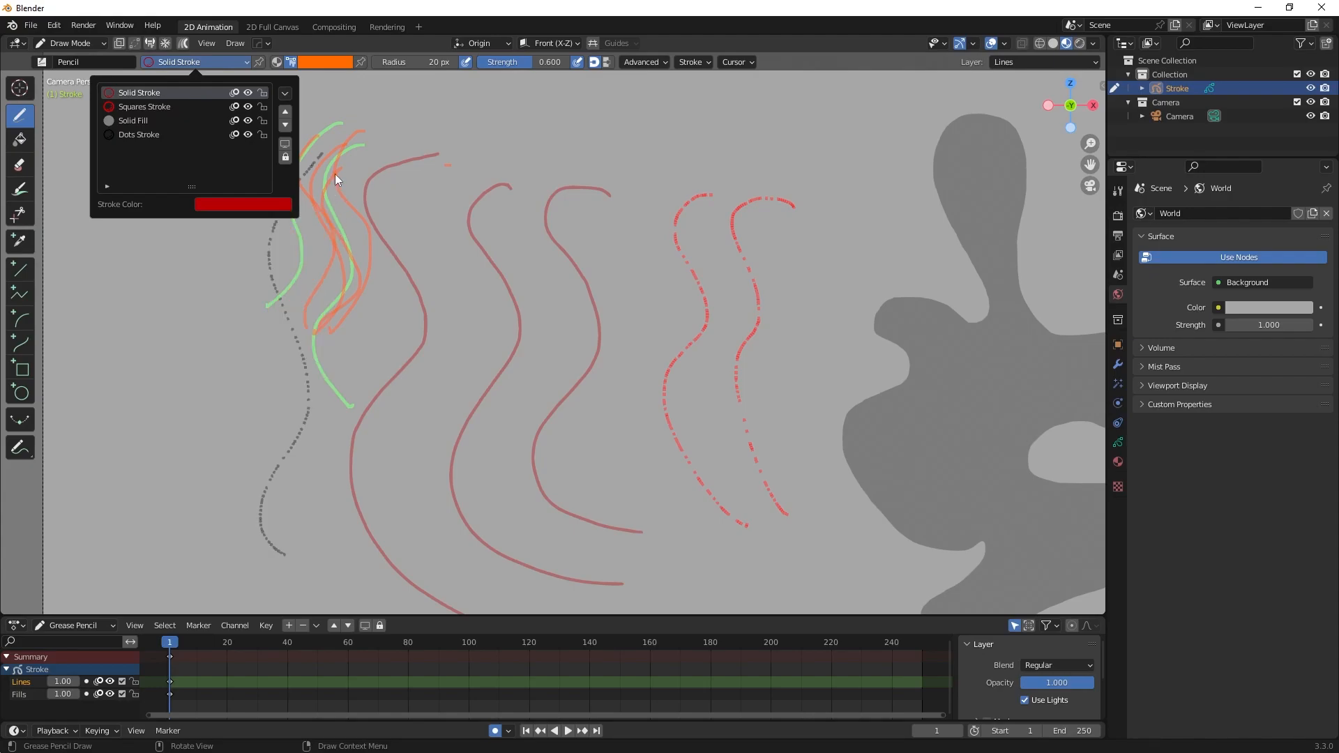
click(278, 63)
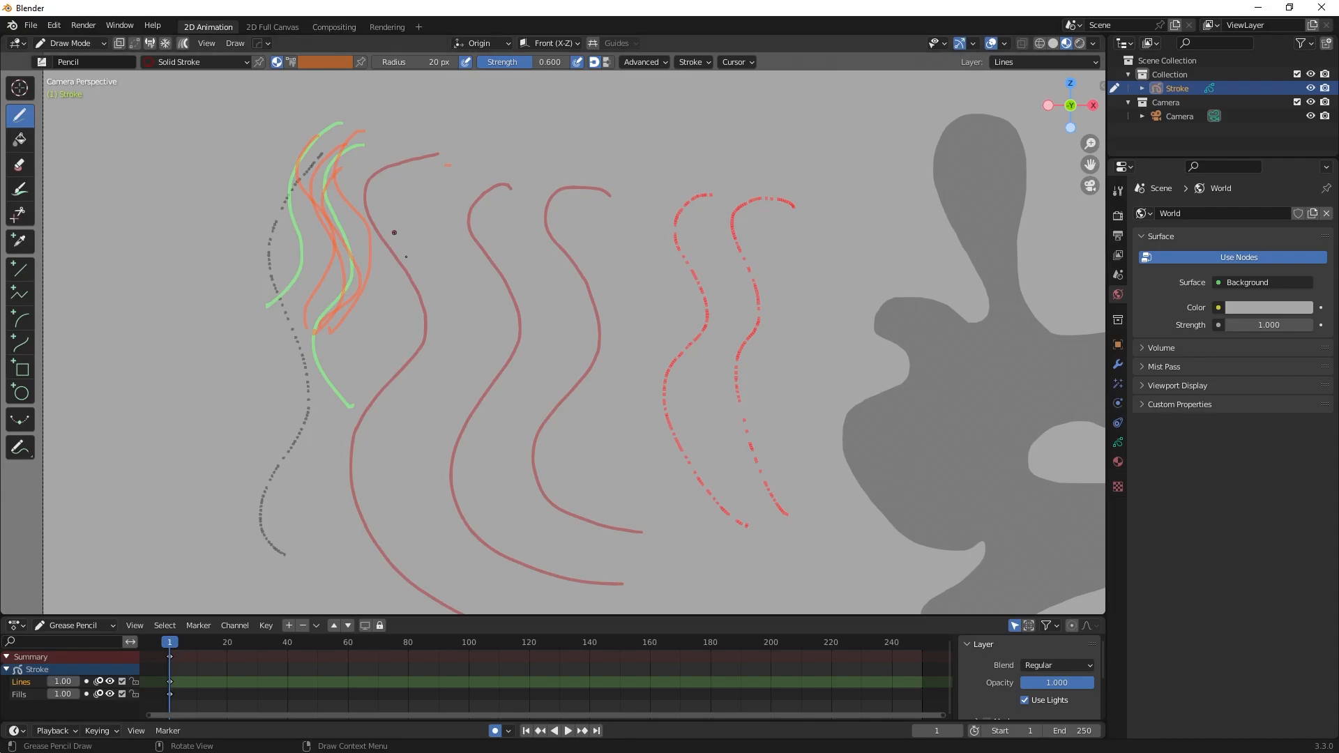
Set the brush radius to 120 px and draw a thick wavy stroke across the tops of the solid lines
scroll(408, 258, down, 3)
scroll(509, 205, up, 2)
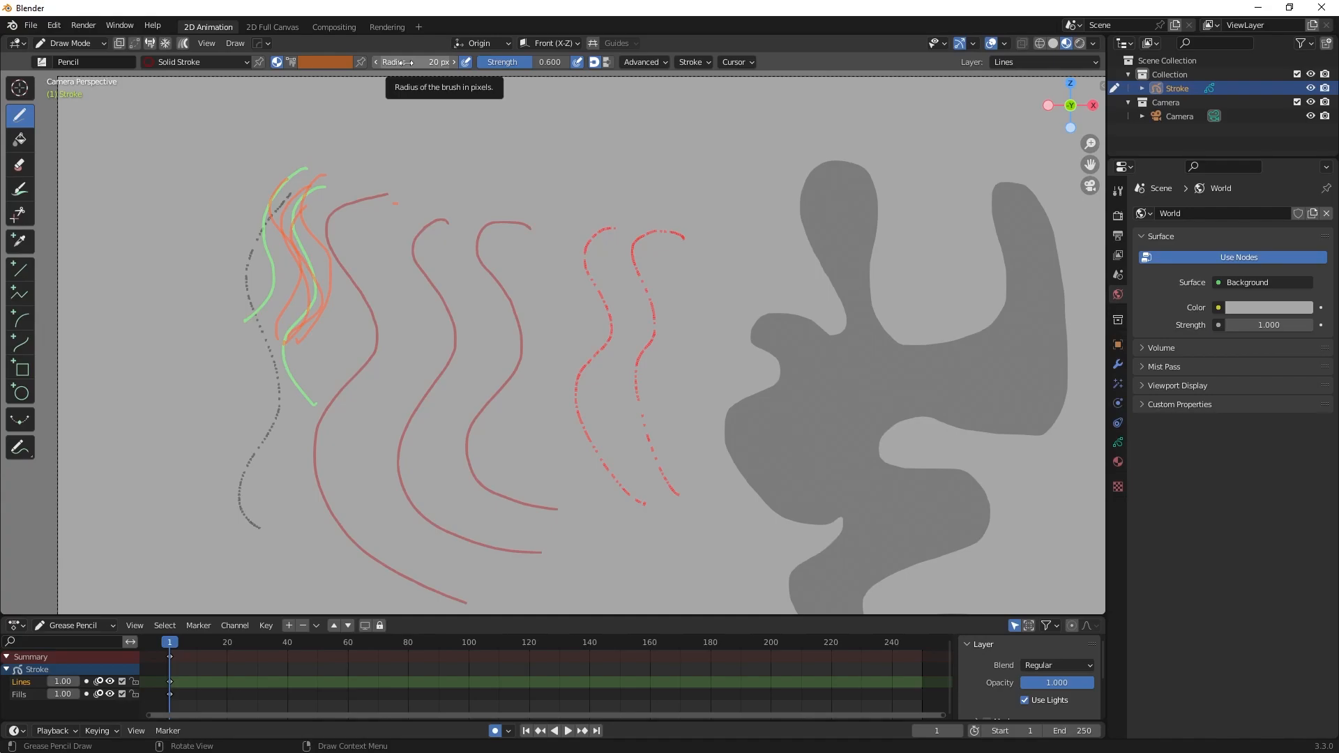
drag(405, 63, 440, 63)
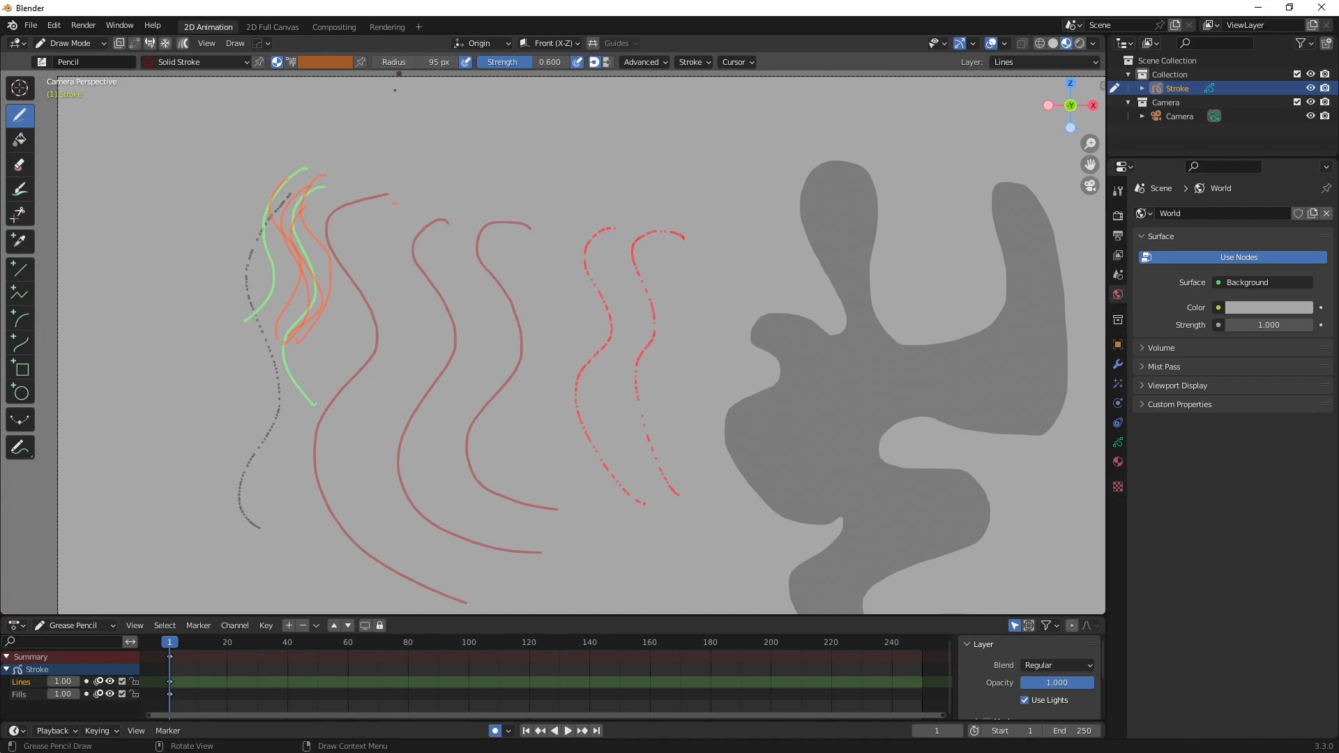
click(416, 63)
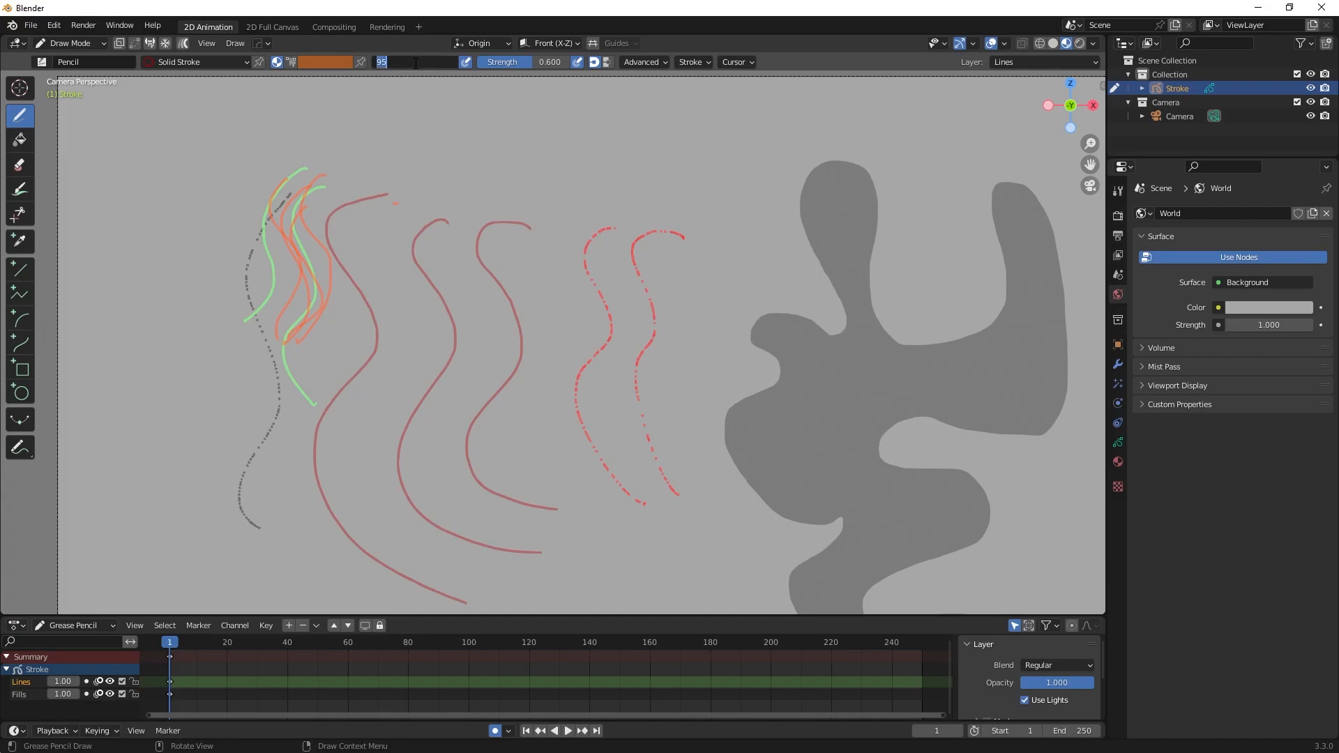
text(120)
key(Return)
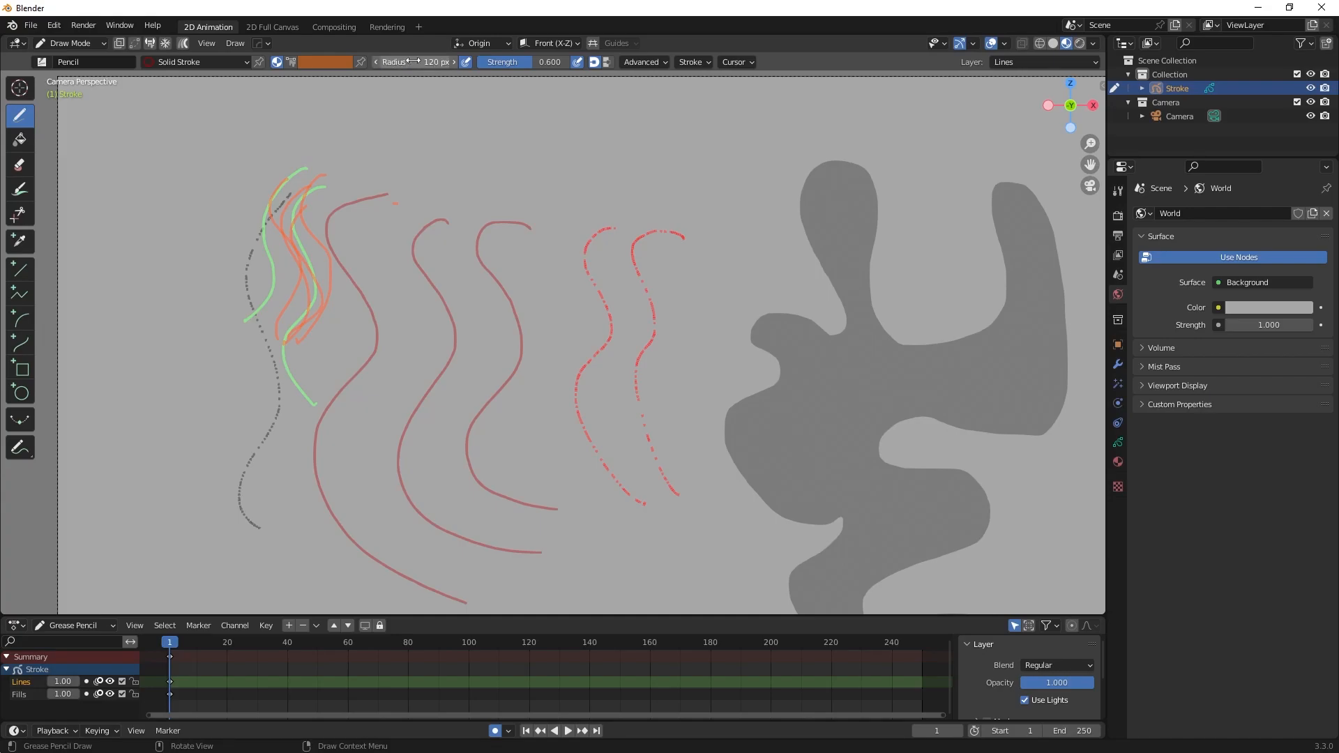
mouse_move(430, 131)
mouse_down()
mouse_move(401, 162)
mouse_move(468, 296)
mouse_up()
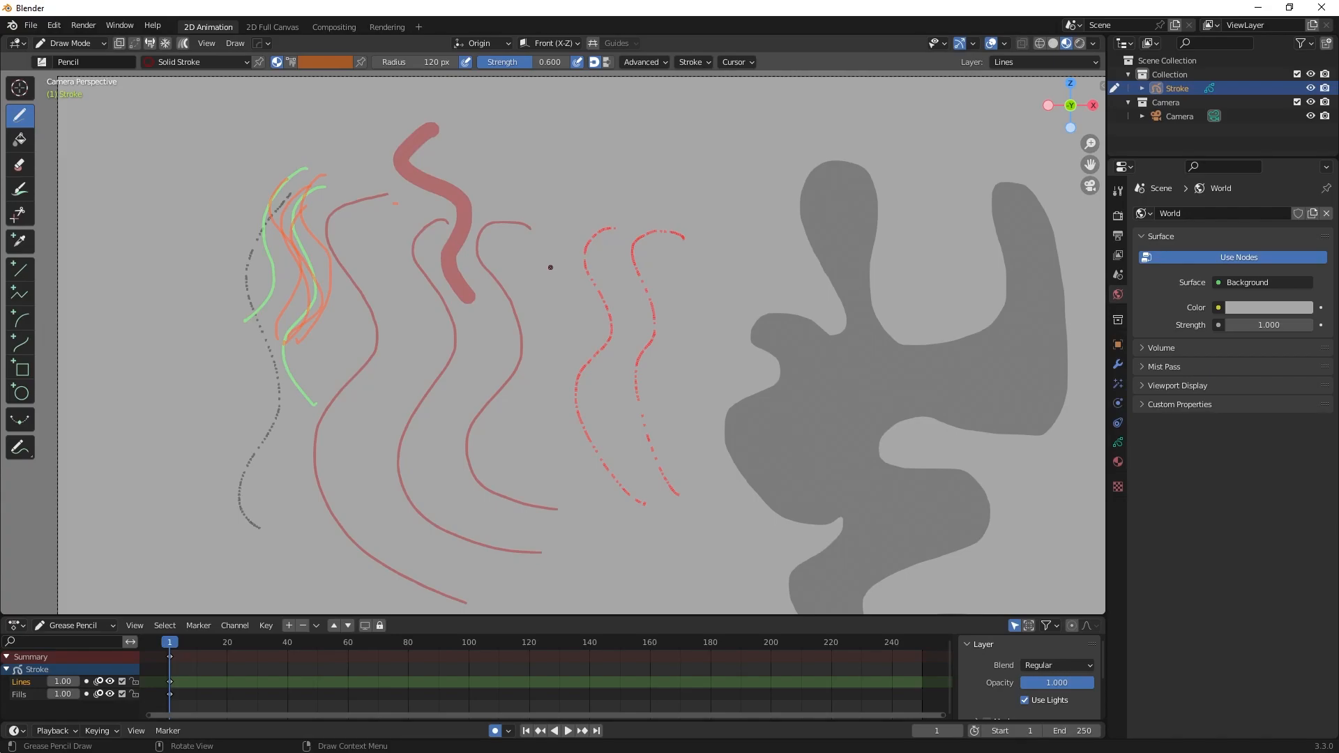
Draw two wavy strokes around the red squares lines, one with a 97 px brush radius and one with 229 px
key(f)
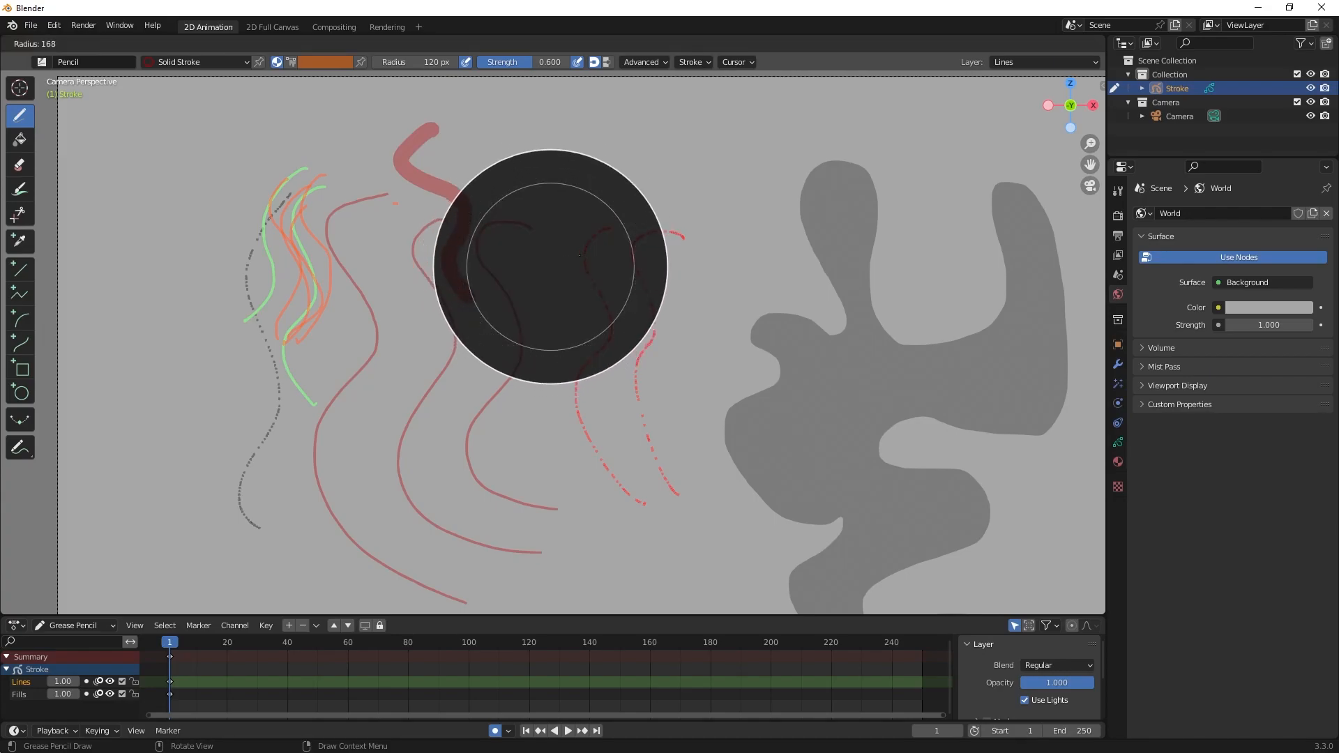
click(534, 292)
drag(574, 235, 539, 416)
key(f)
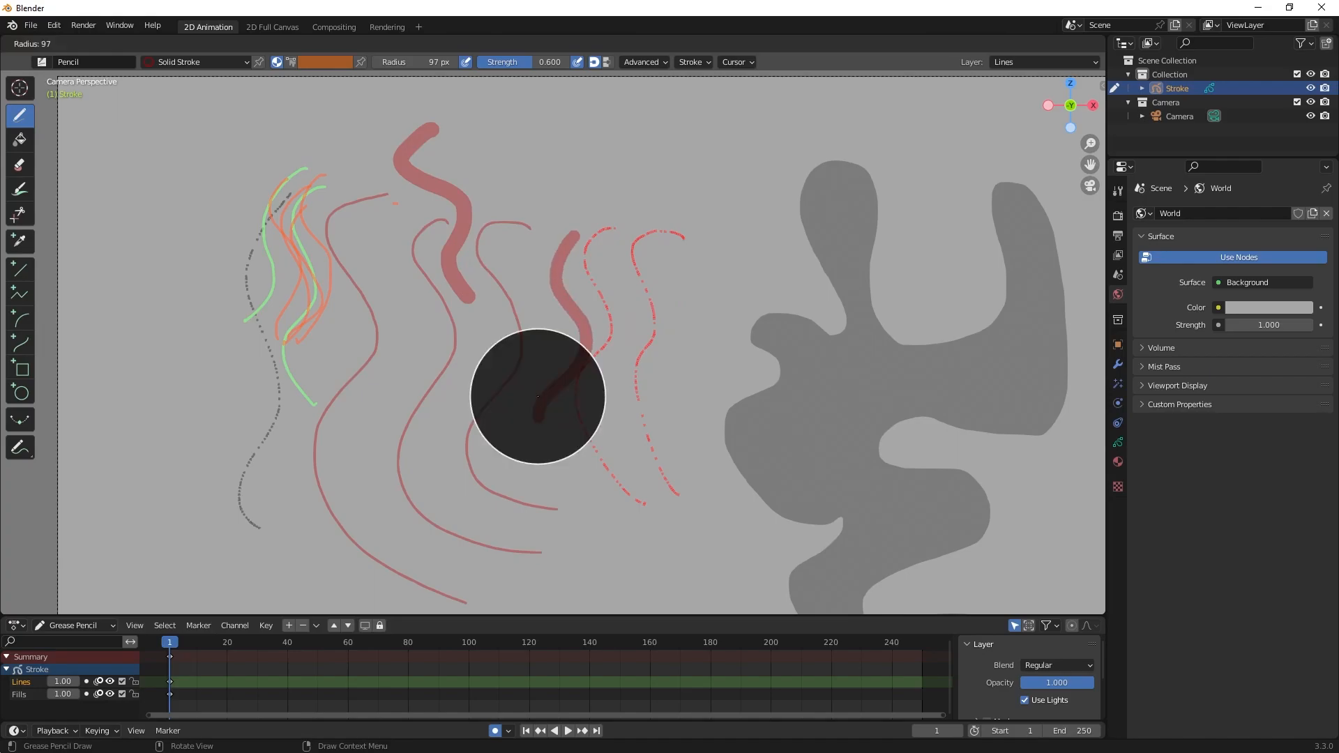
click(598, 401)
drag(684, 213, 645, 456)
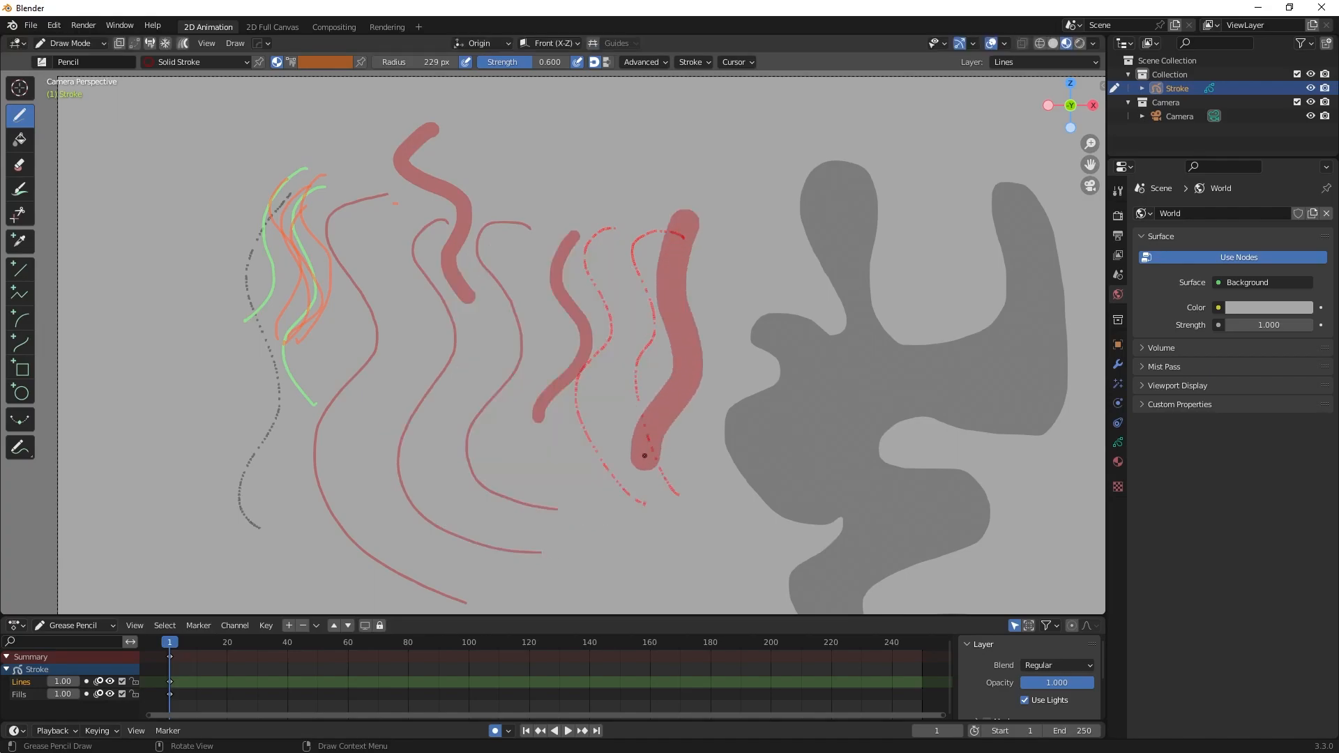
Set the brush radius to 160 px and raise the brush strength to the maximum of 1.000
key(f)
click(596, 367)
click(466, 63)
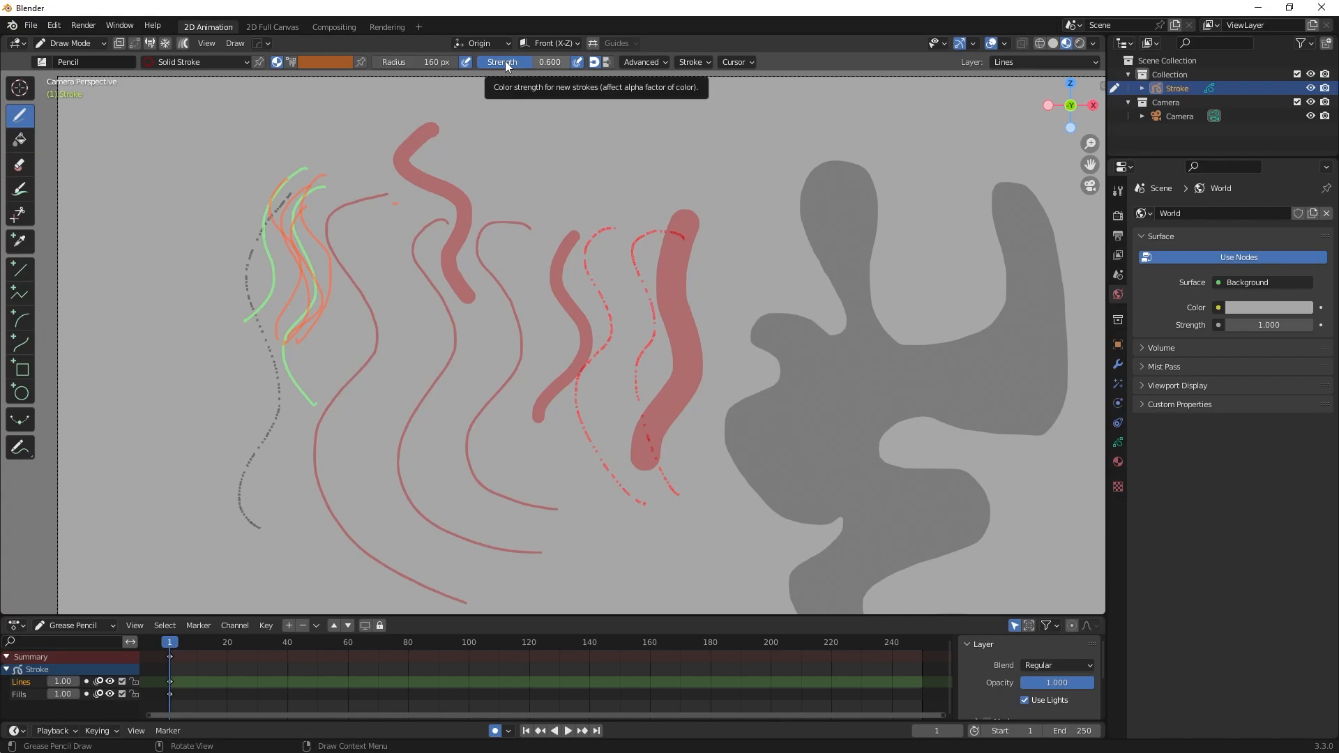
mouse_move(505, 60)
mouse_down()
mouse_move(528, 61)
mouse_move(502, 61)
mouse_up()
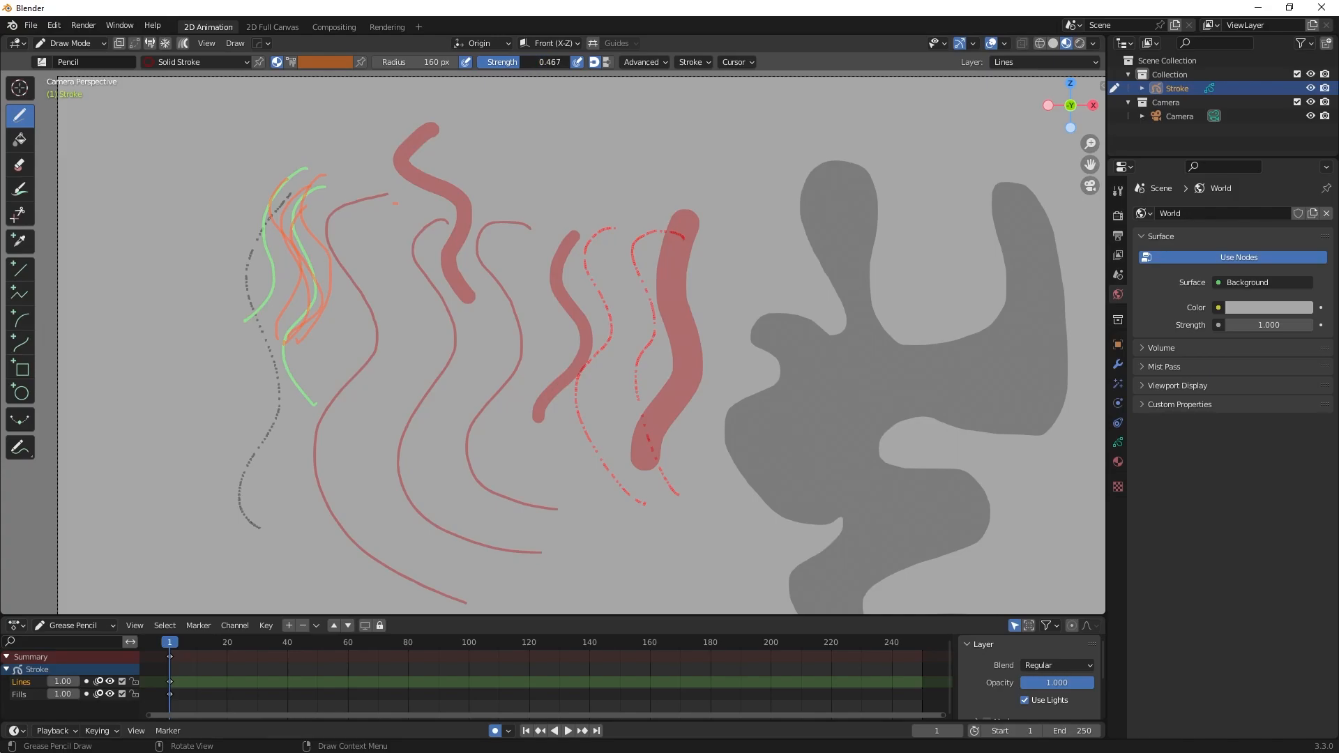
click(536, 62)
text(90)
key(Return)
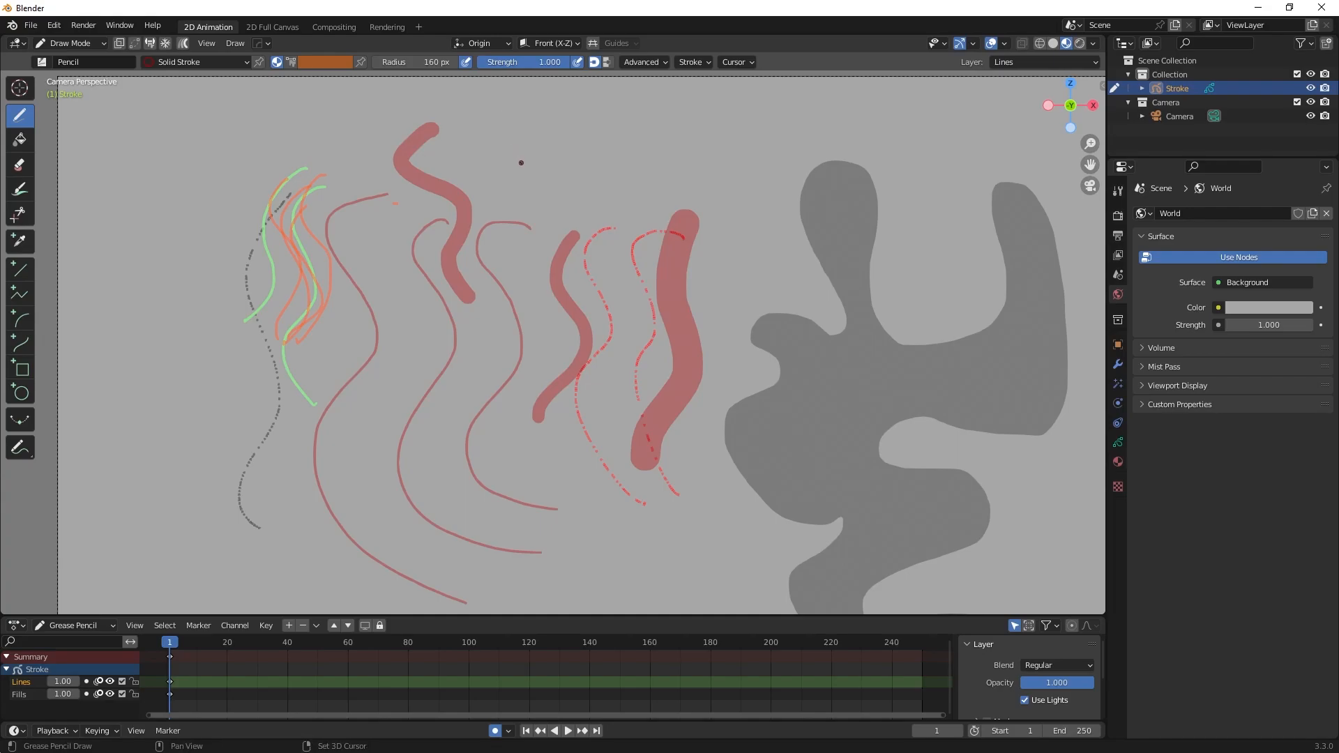
Lower the brush strength to 0.152 and draw a faint wavy stroke between the two narrower thick strokes
key(shift+f)
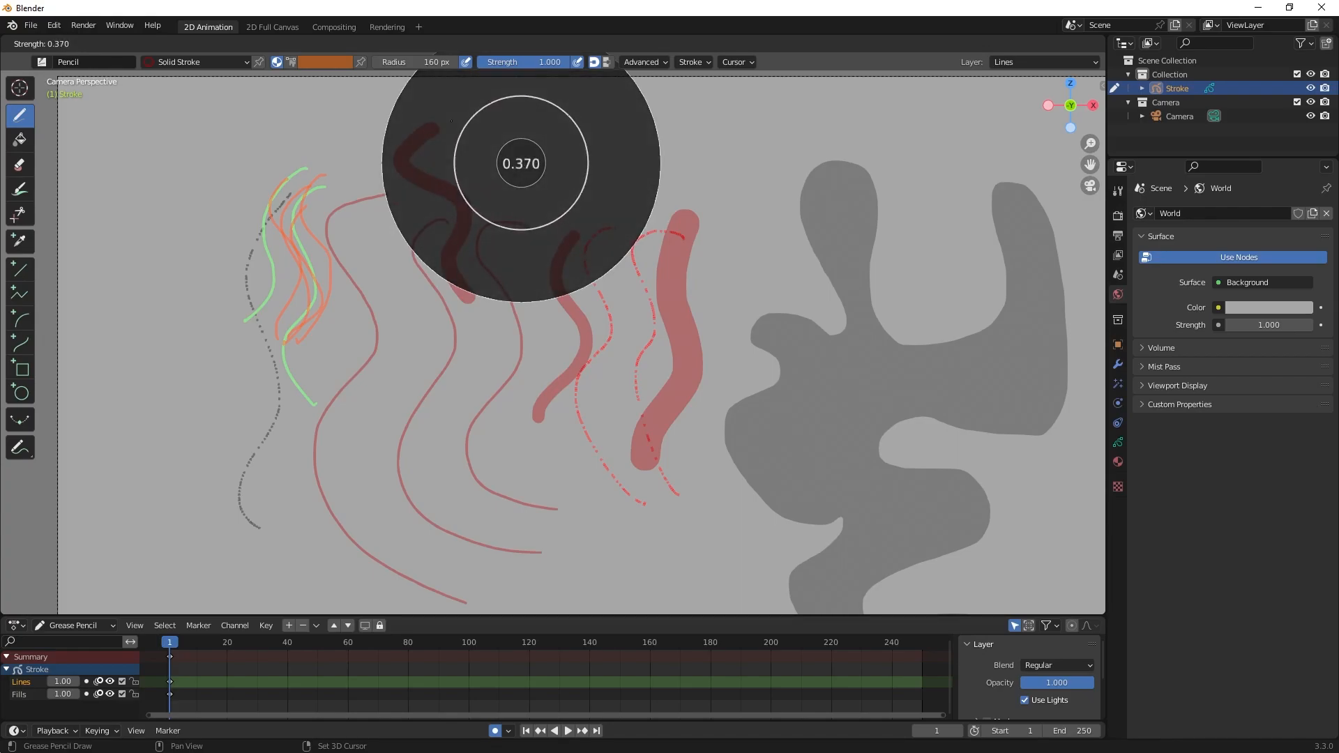
click(502, 152)
drag(555, 172, 502, 377)
Set the brush strength to 0.927 and draw a wavy vertical stroke, plus a looping stroke with round caps below it
key(shift+f)
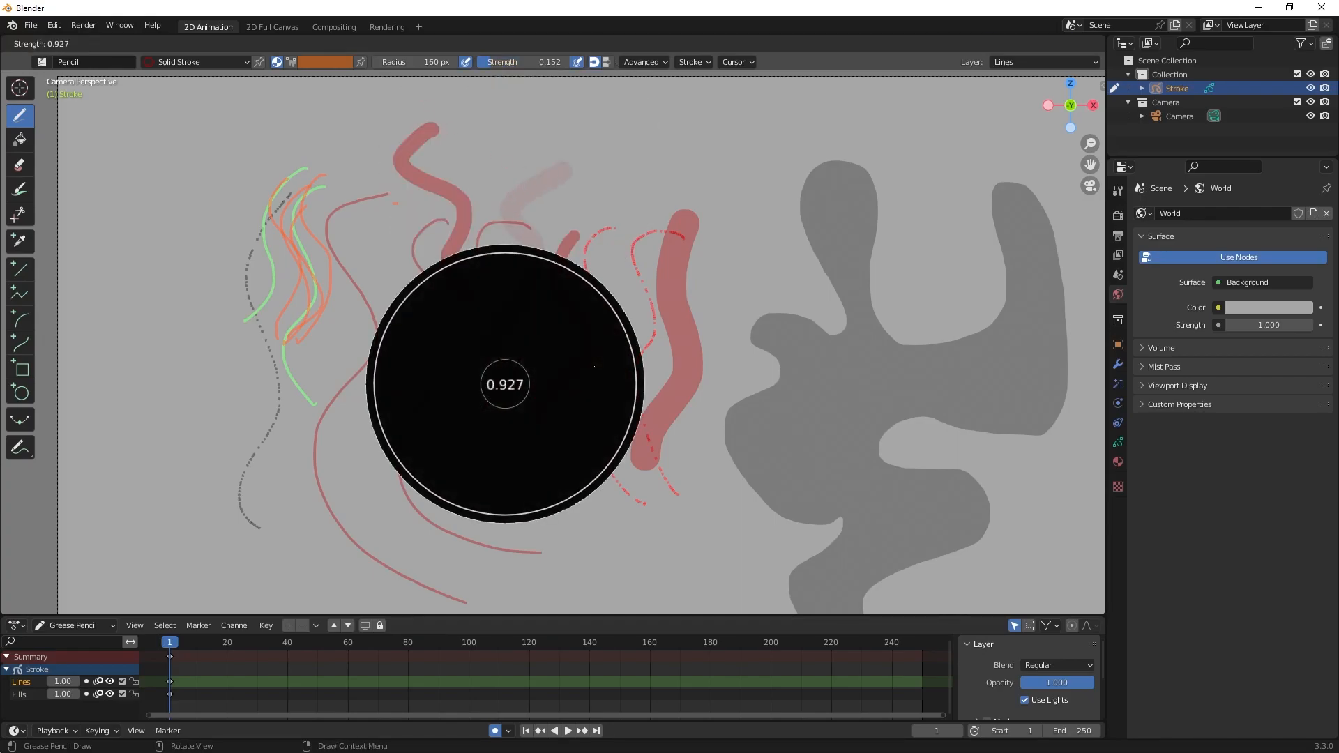
click(600, 293)
mouse_move(599, 200)
mouse_down()
mouse_move(614, 342)
mouse_move(579, 433)
mouse_up()
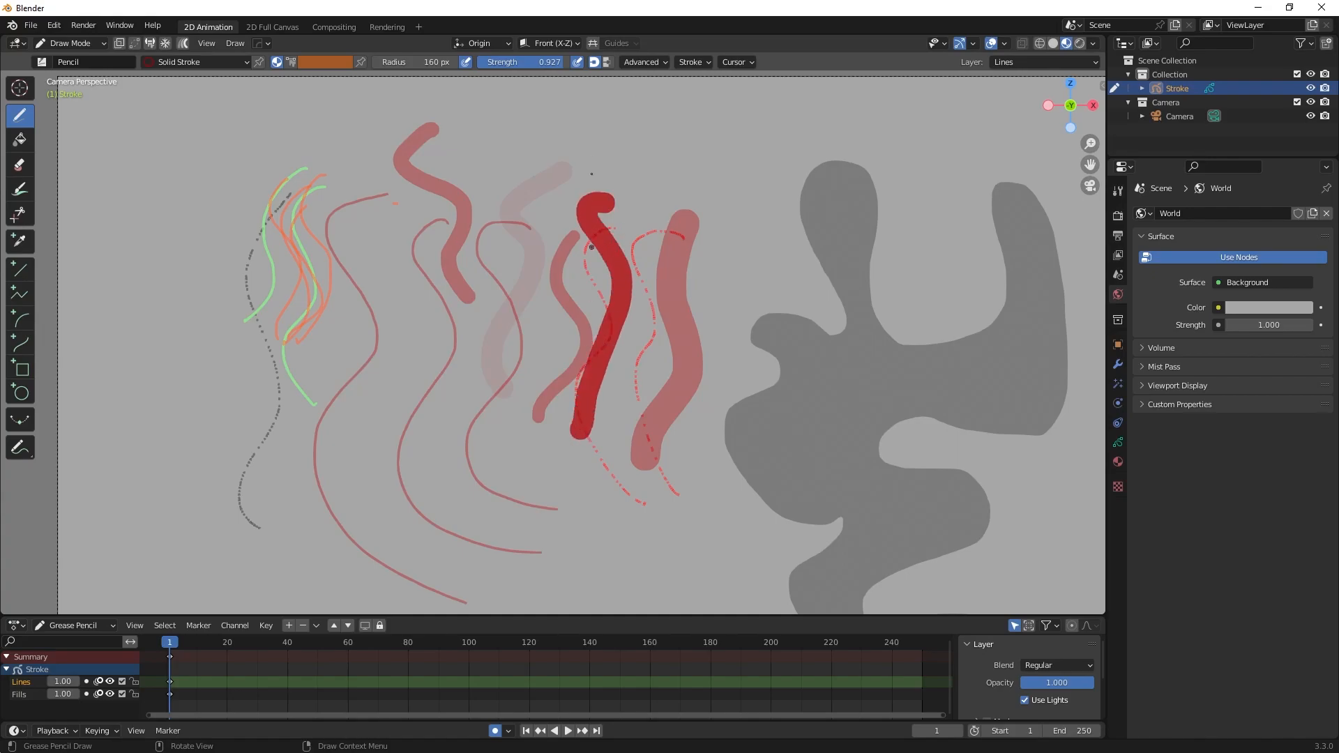
click(595, 65)
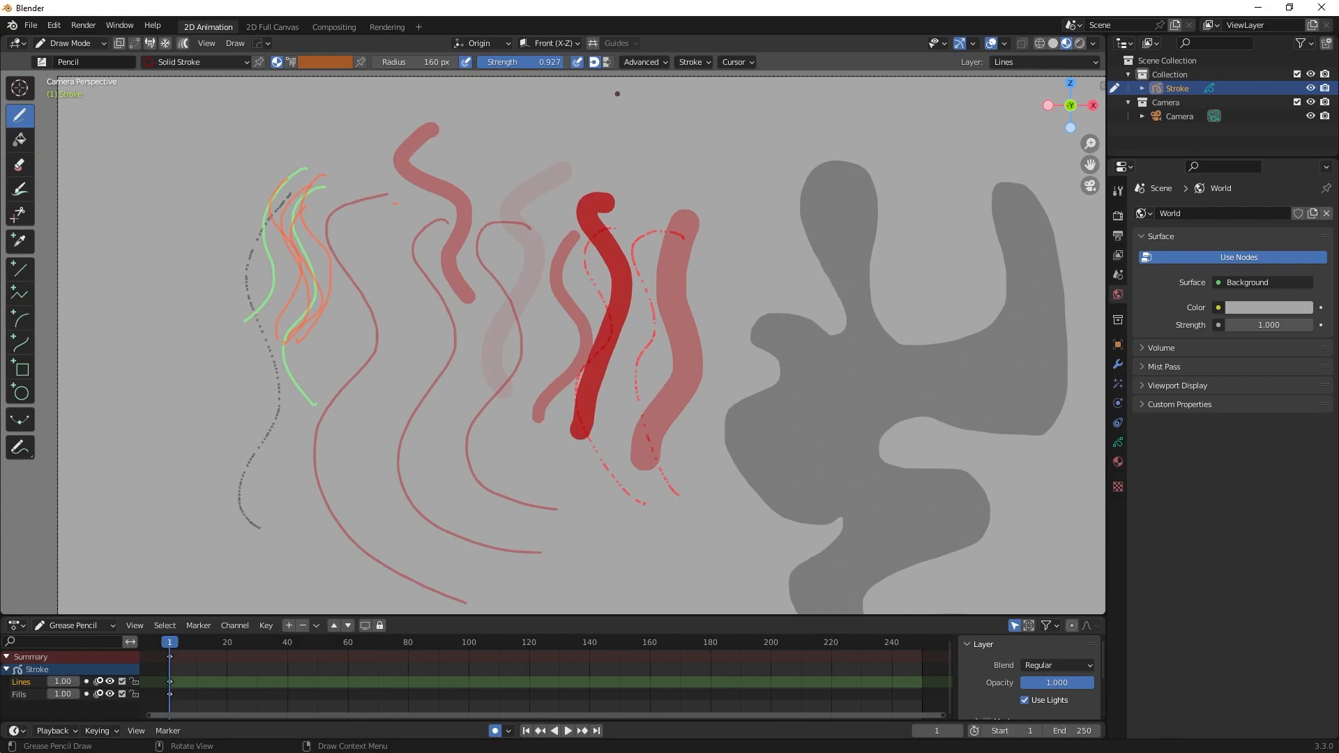
drag(537, 446, 579, 556)
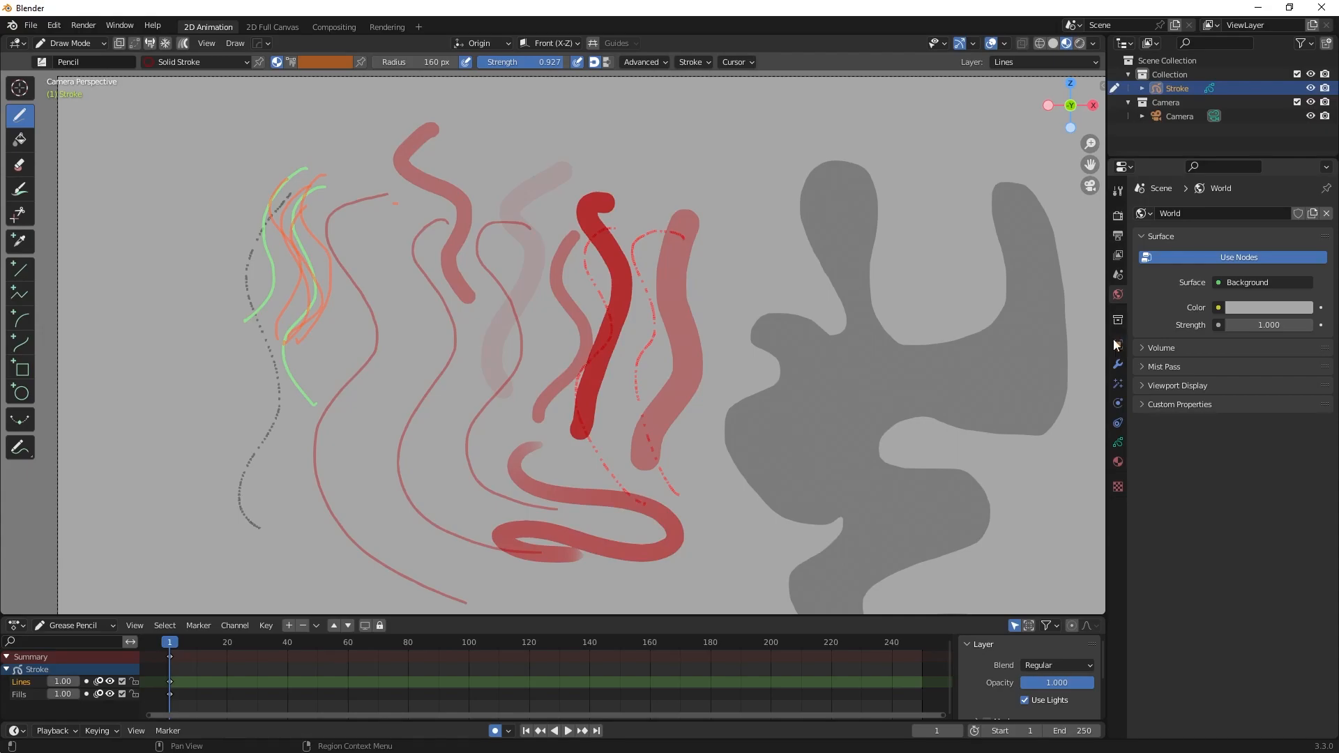
Add a new layer to the Stroke object and remove it, and move the Lines layer down and back up
click(1117, 443)
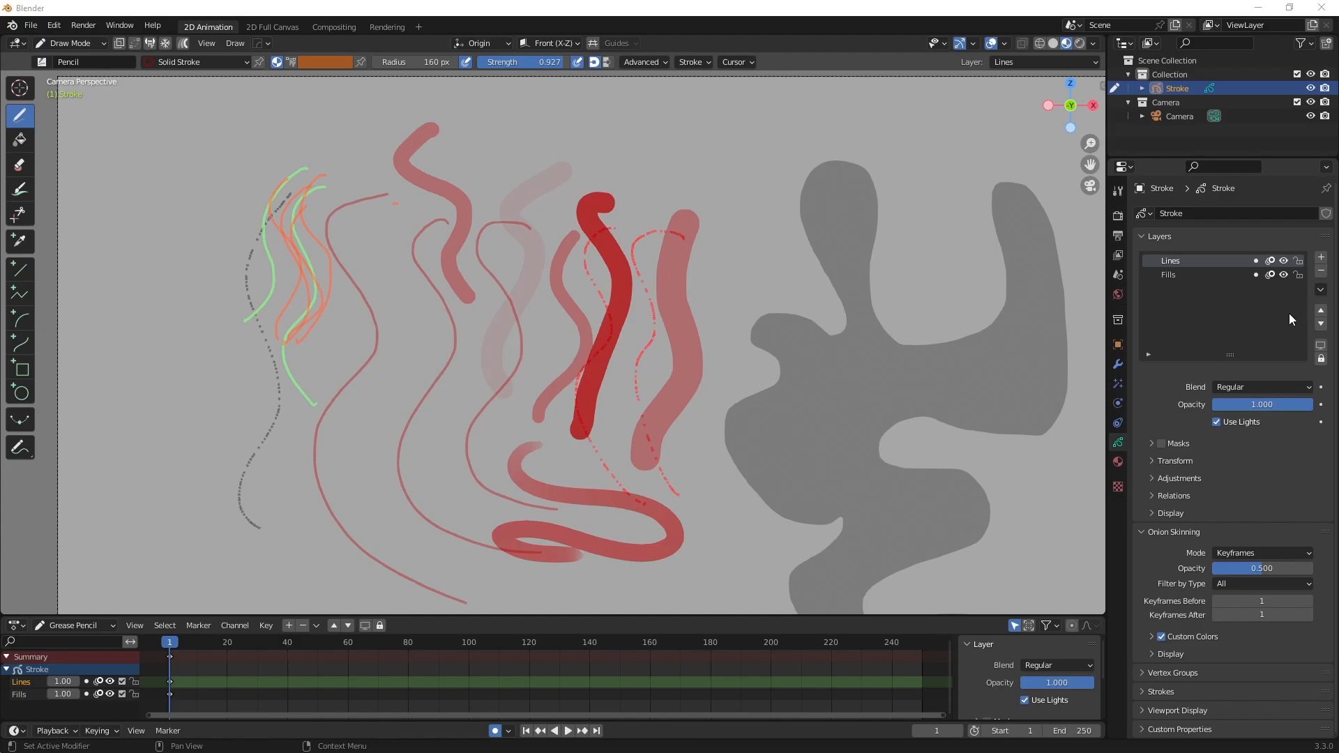
click(1321, 258)
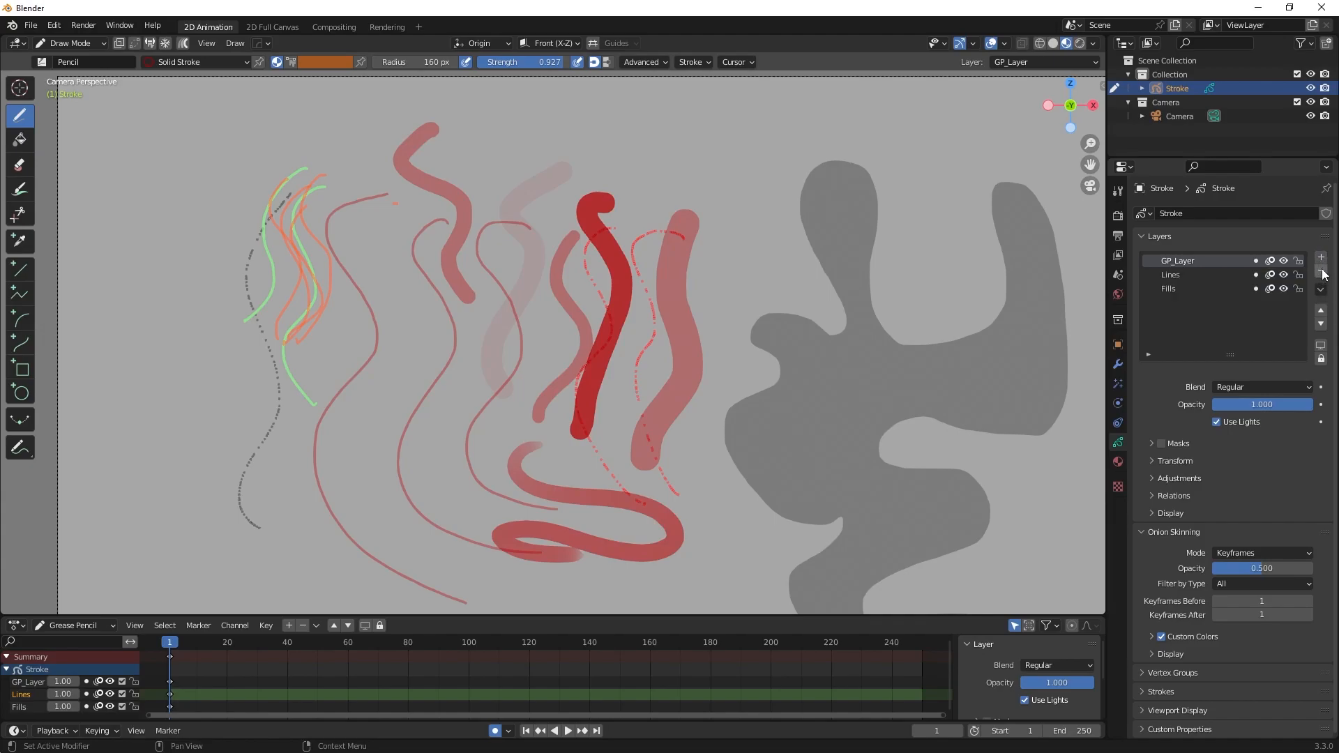
click(1321, 272)
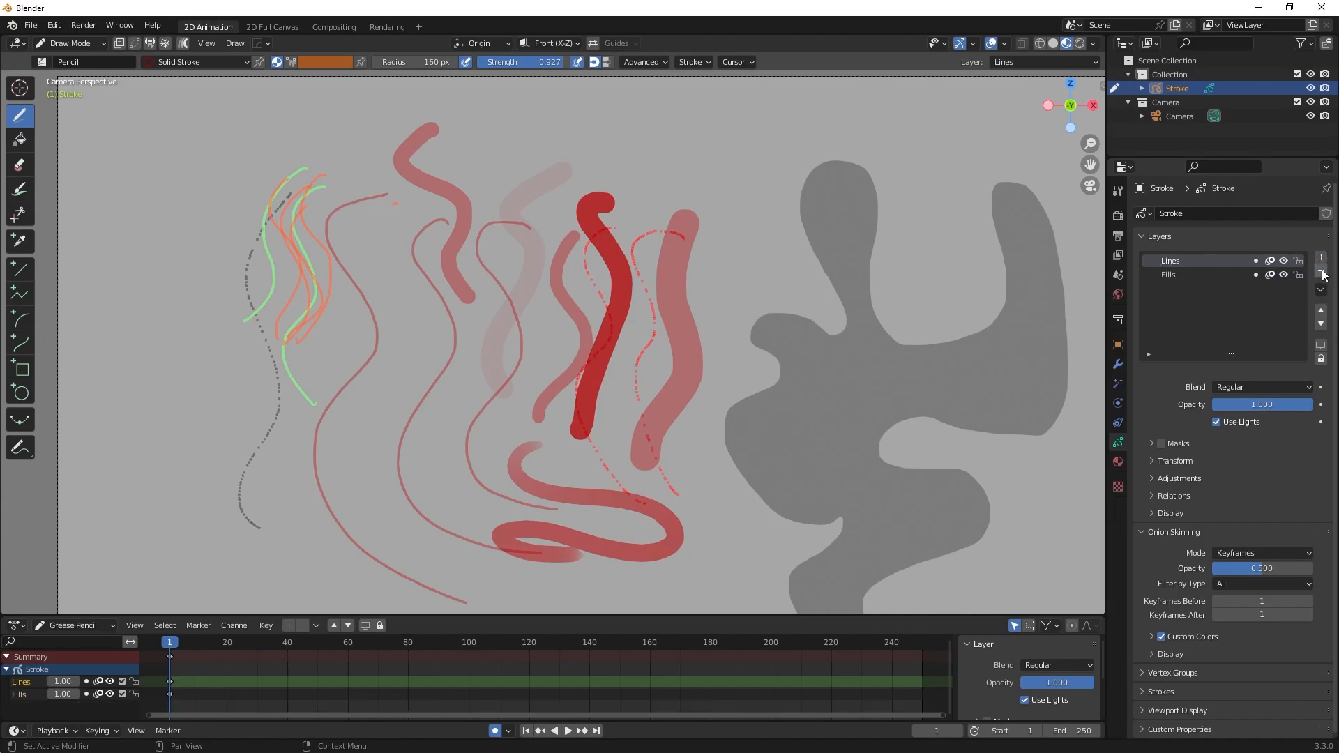
click(1321, 323)
click(1321, 310)
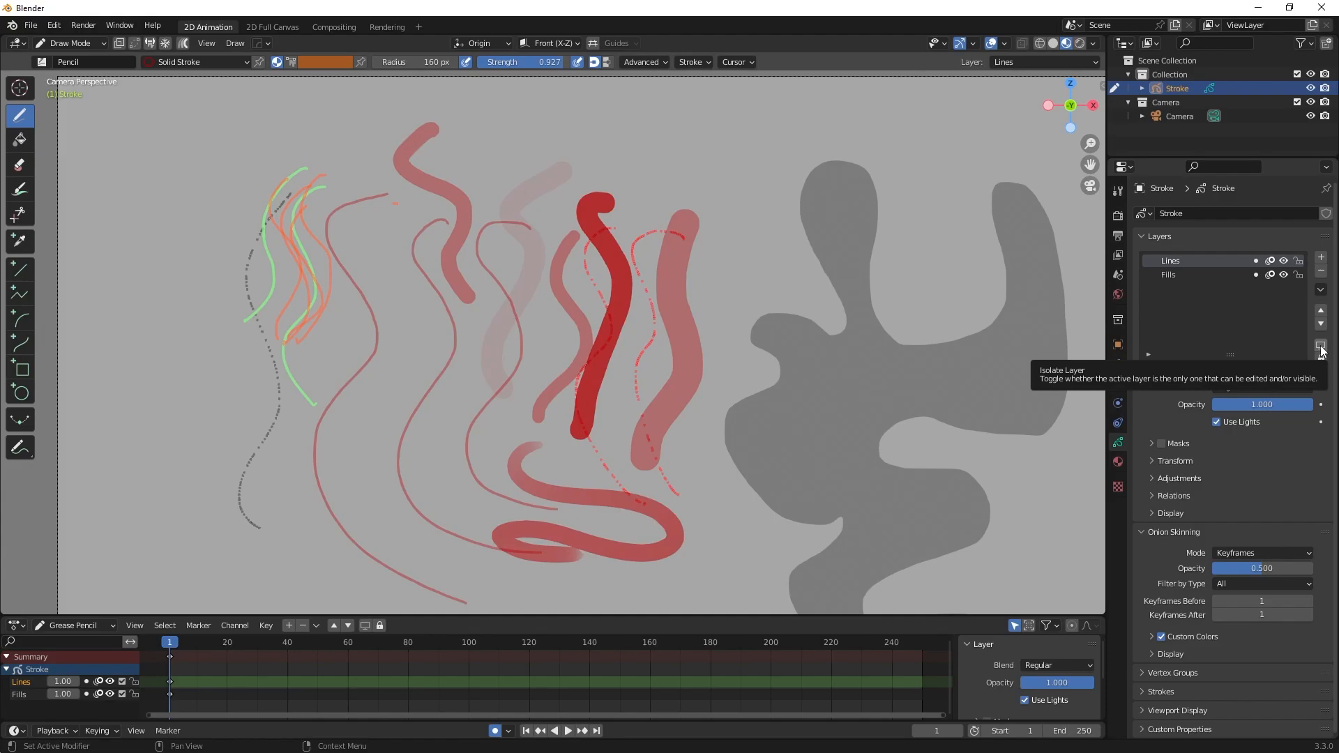
Isolate the Fills layer and restore the others, and toggle the locking of the other layers on and off
click(1231, 275)
click(1321, 345)
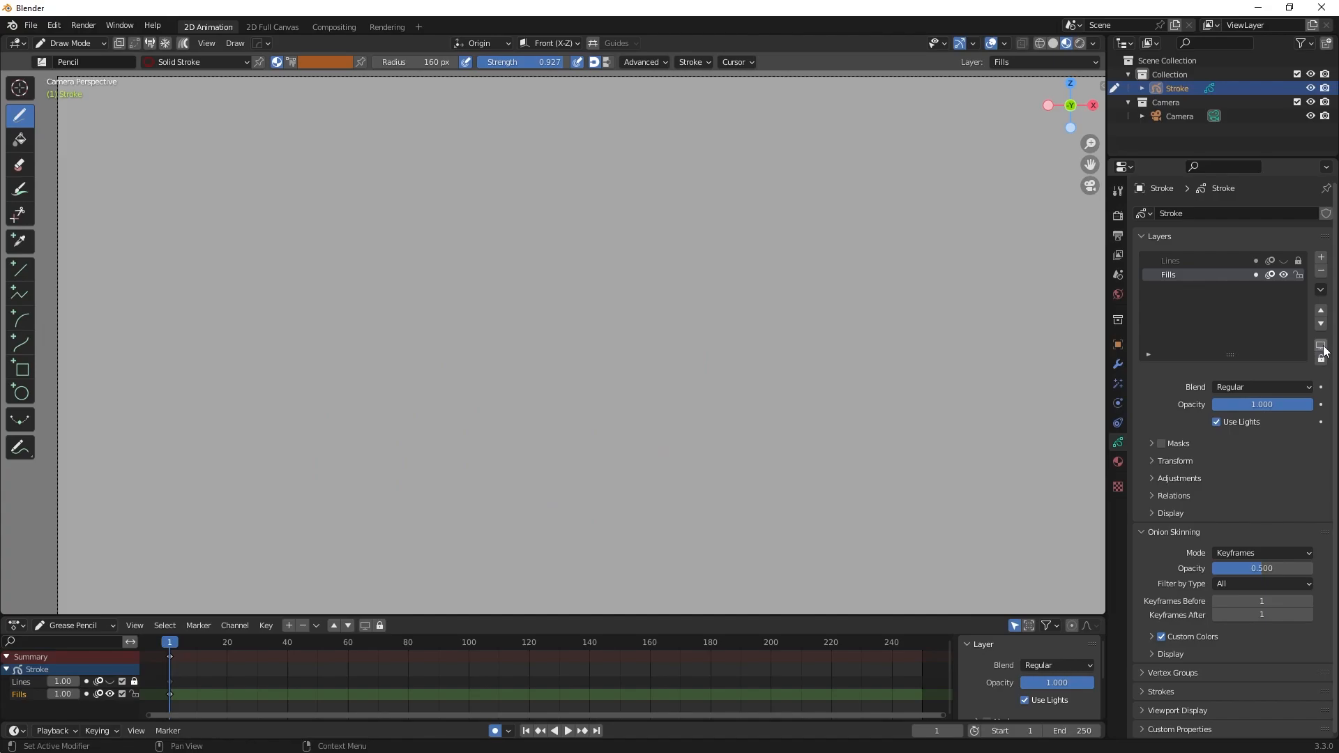
click(1322, 347)
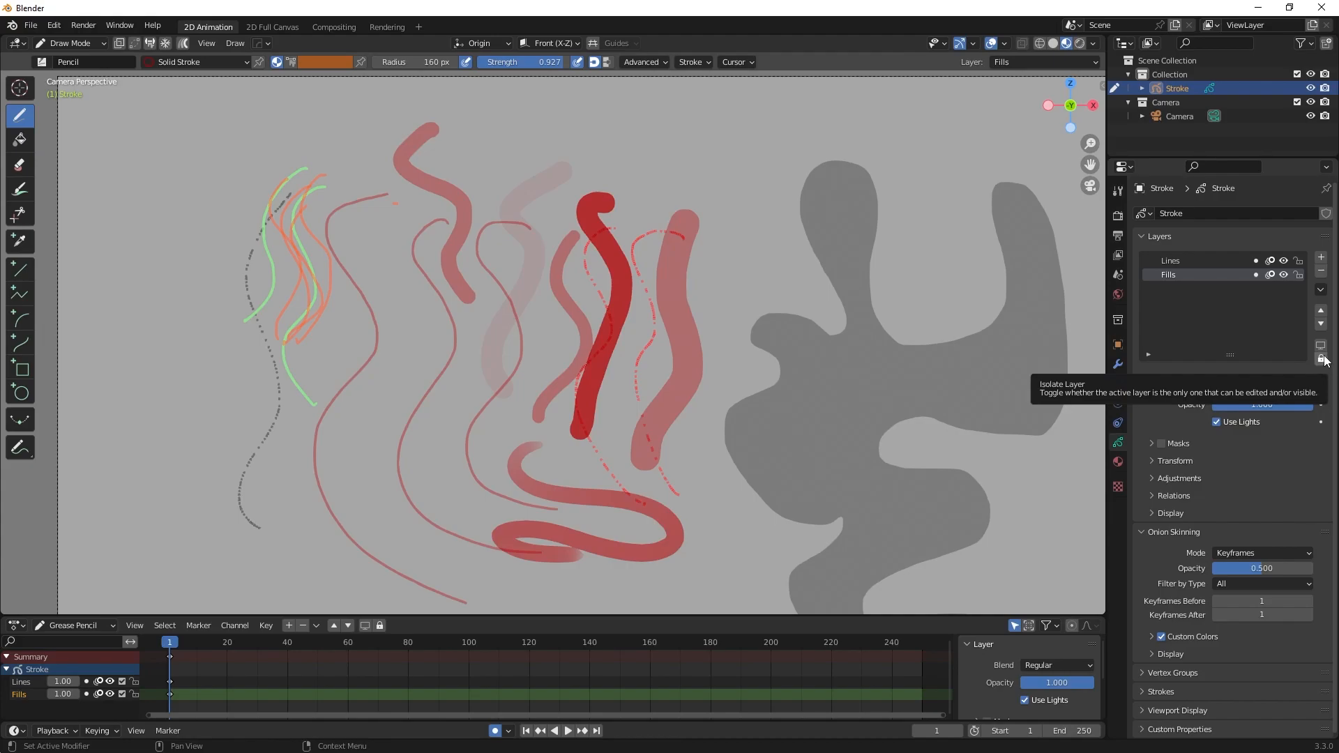
click(1322, 360)
click(1322, 359)
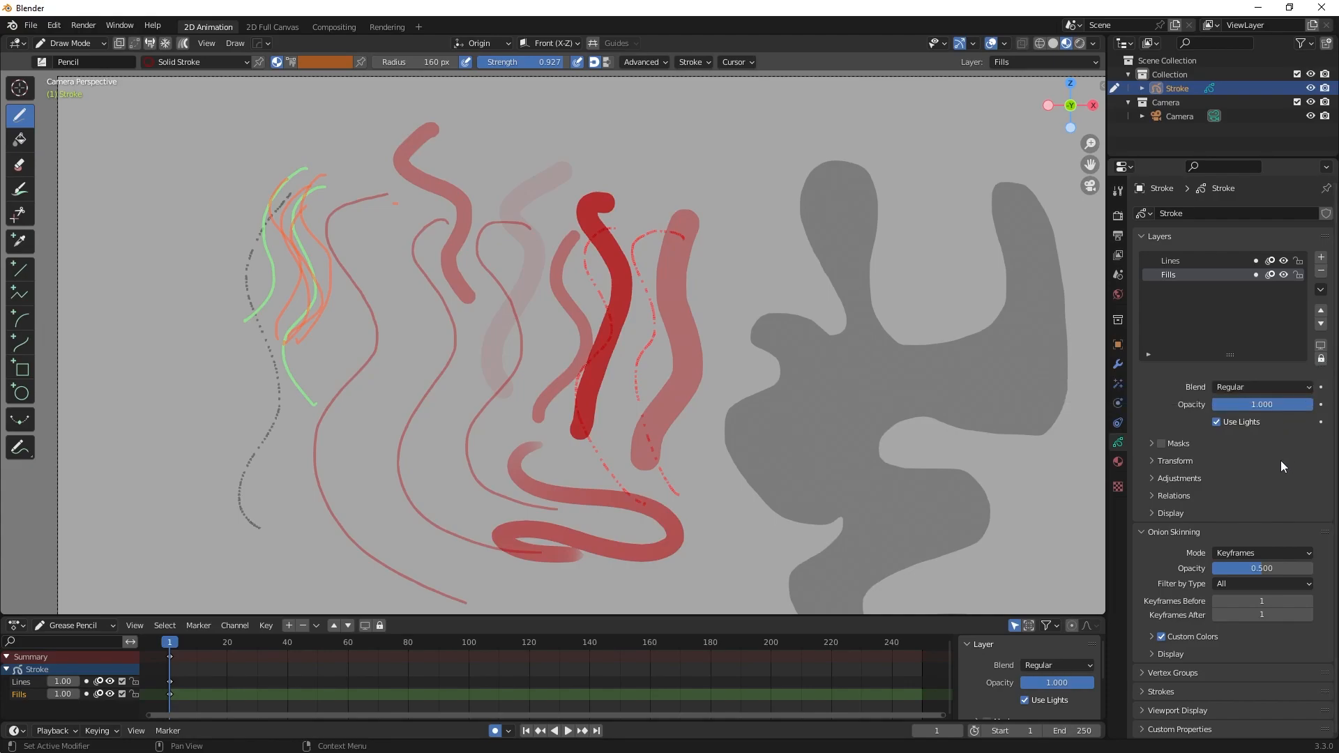
Keep the Fills layer's blend mode at Regular with opacity at 1.000, and turn off Use Lights for it
click(1298, 387)
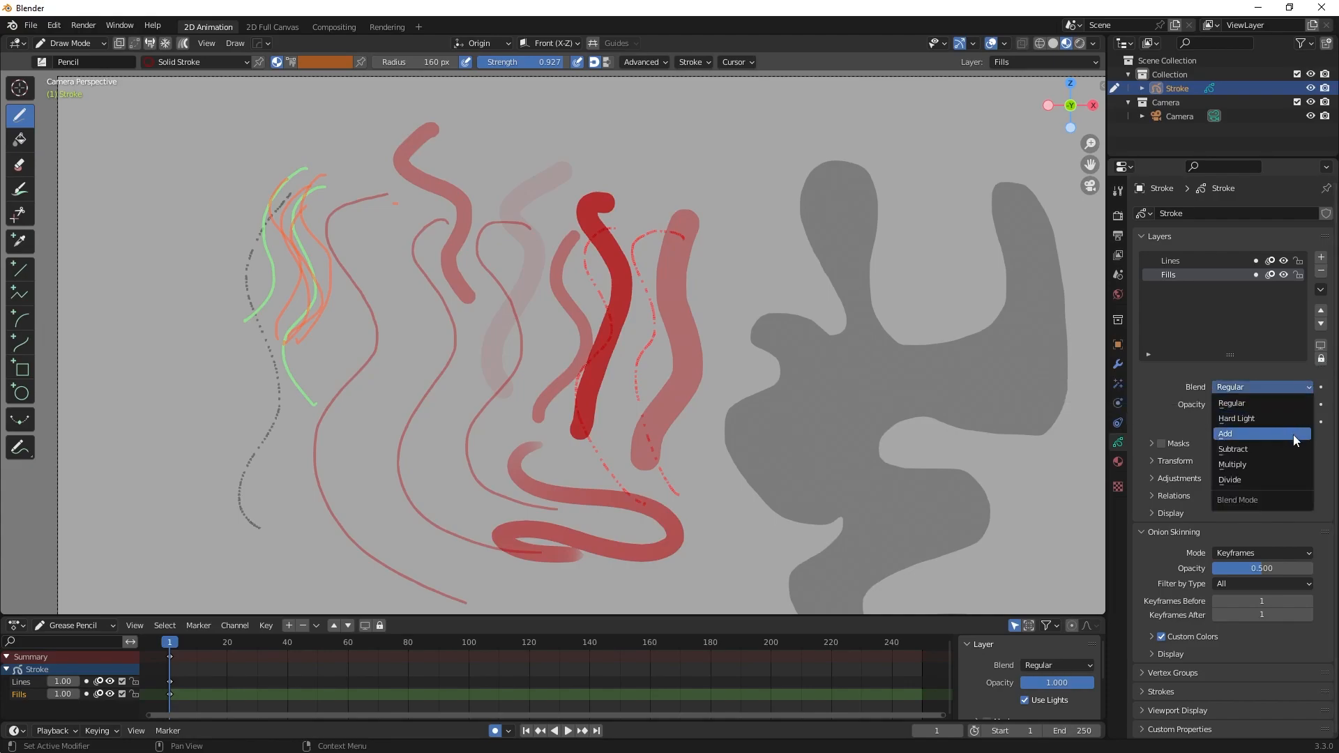
click(1285, 397)
mouse_move(1262, 404)
mouse_down()
mouse_move(1289, 405)
mouse_move(1214, 404)
mouse_move(1316, 412)
mouse_up()
click(1232, 261)
click(1219, 277)
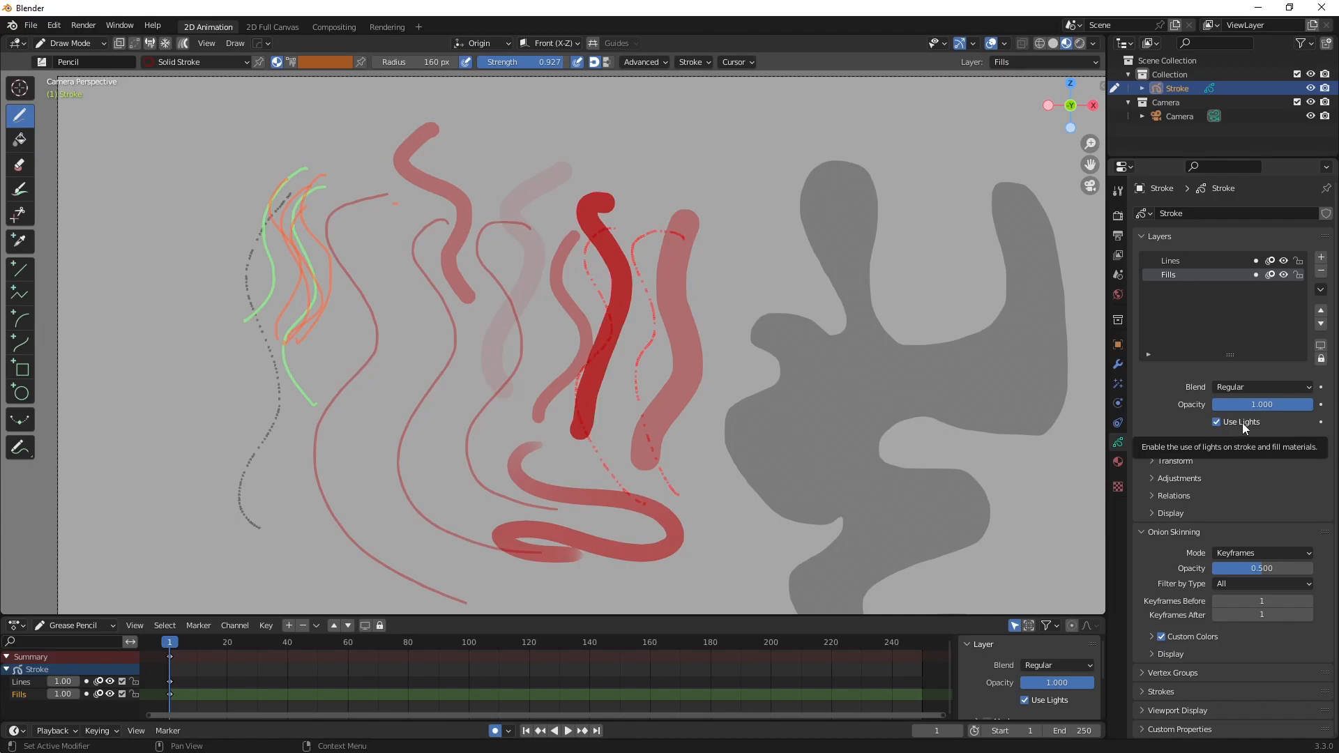
click(1241, 423)
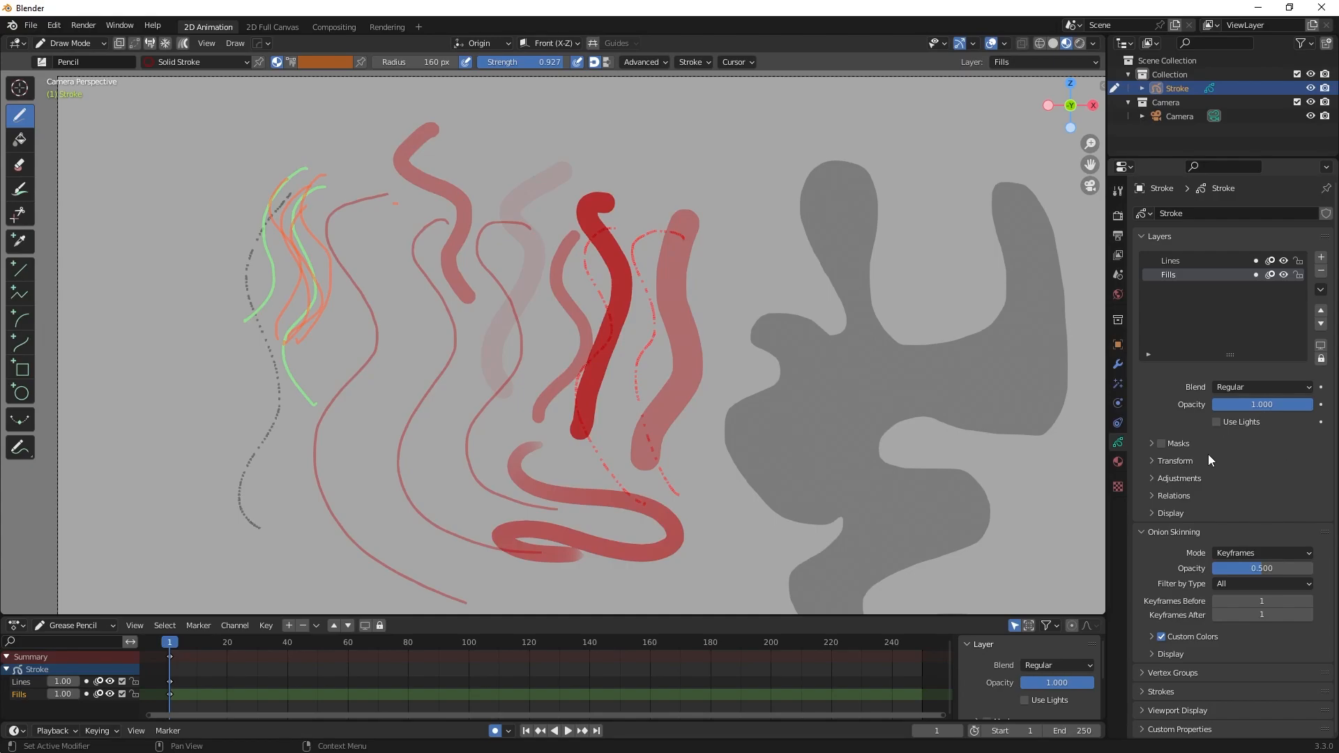
Expand the layer transform settings and try shifting the Lines layer along X, cancelling the change
click(1152, 462)
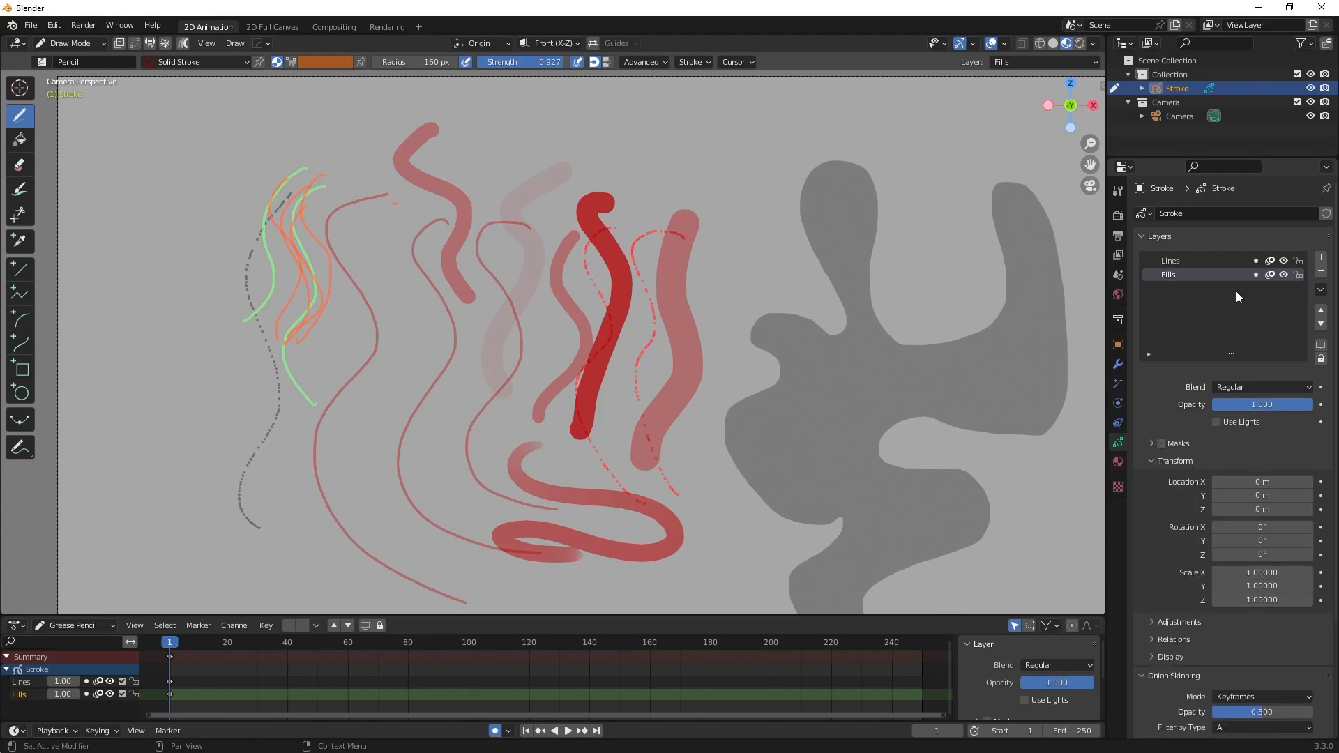
click(1221, 262)
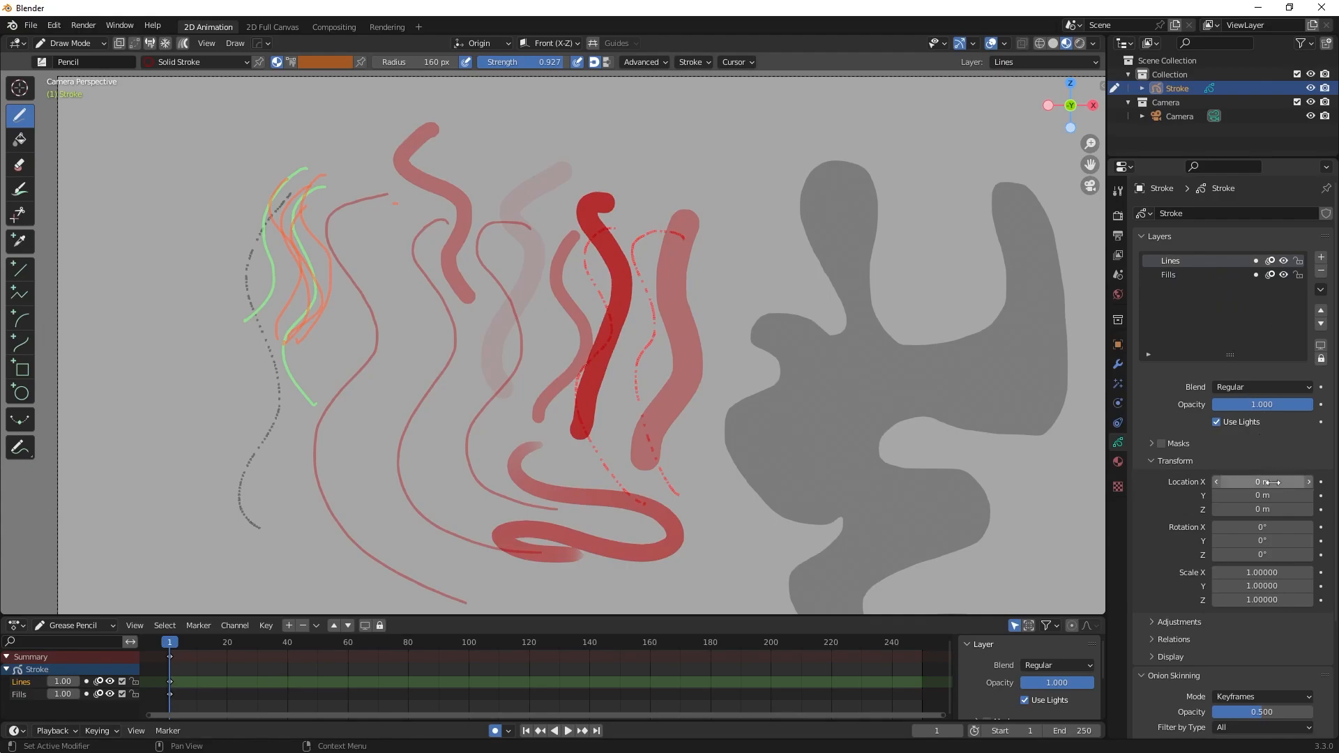
key(Home)
mouse_move(1259, 481)
mouse_down()
mouse_move(1203, 481)
mouse_move(1305, 481)
mouse_move(1248, 481)
mouse_up()
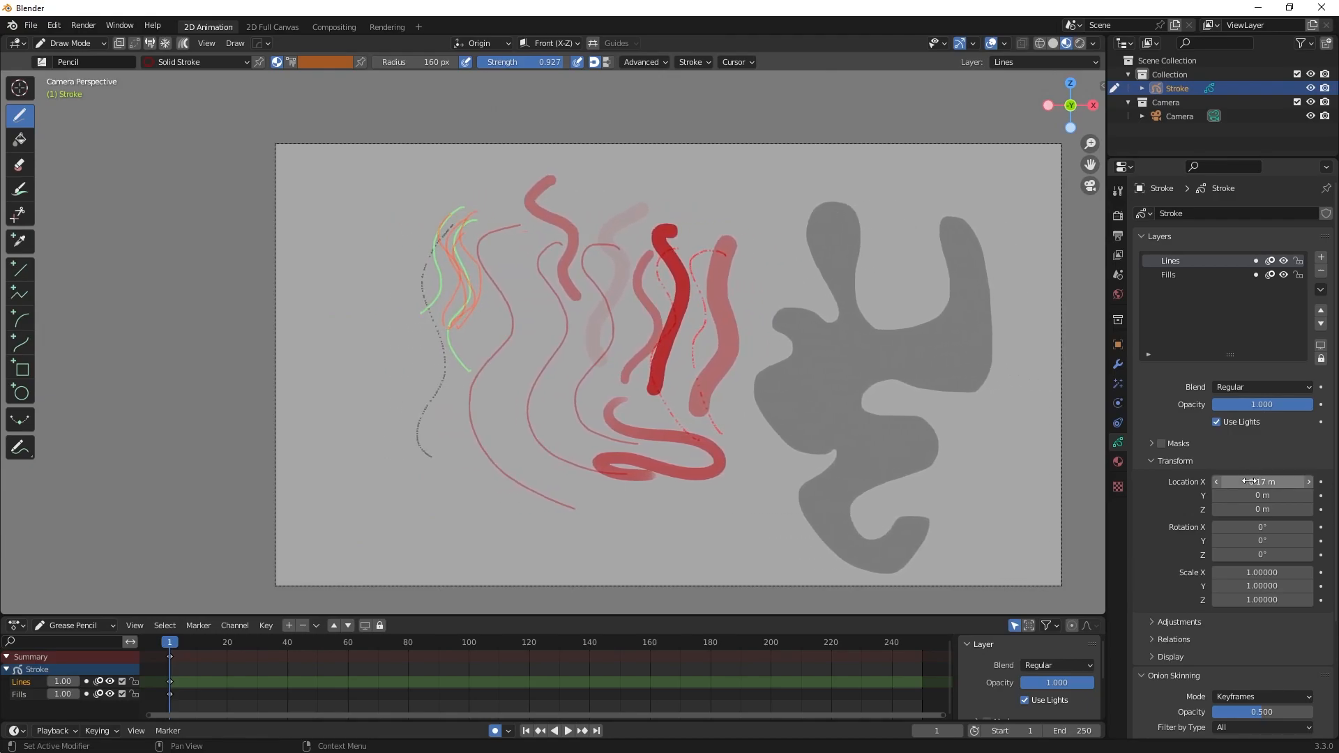
key(Escape)
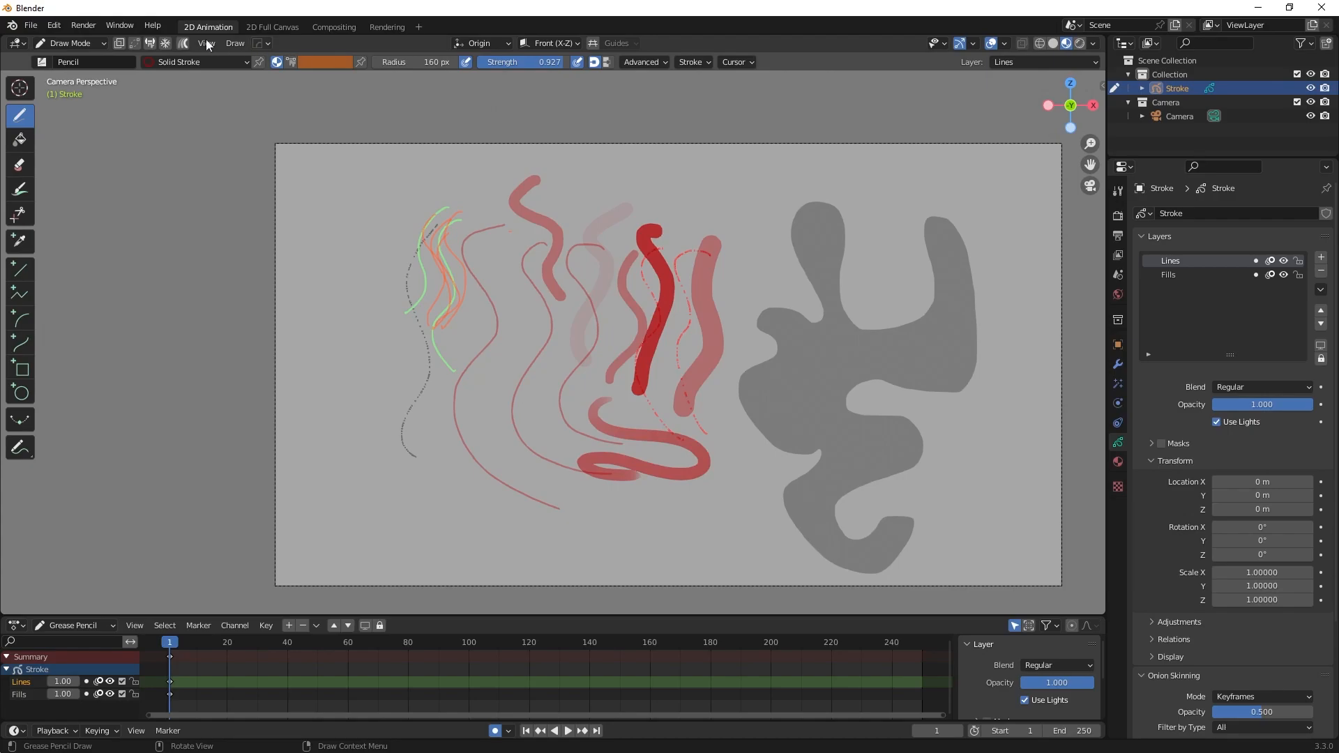
Switch to Object Mode, try moving the whole Stroke object toward the camera frame's left side, and undo the move
click(96, 46)
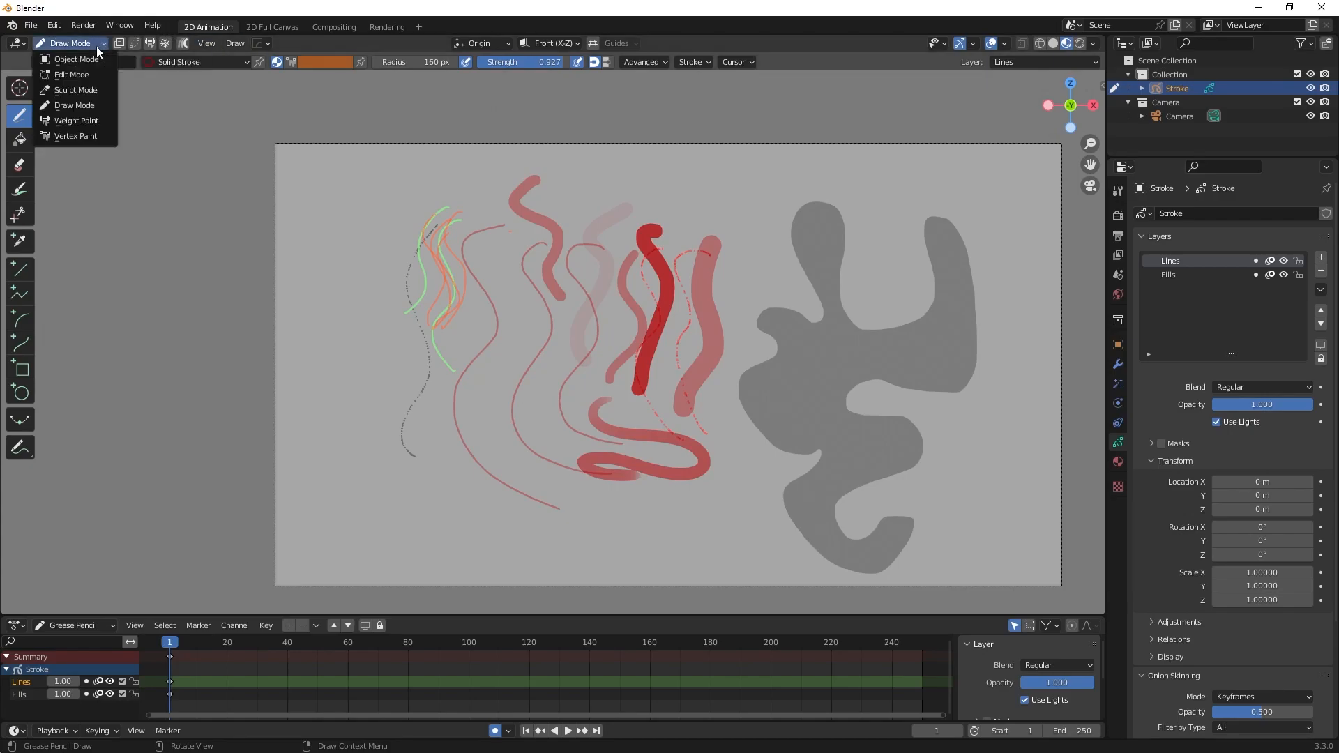
click(89, 40)
click(89, 41)
click(88, 62)
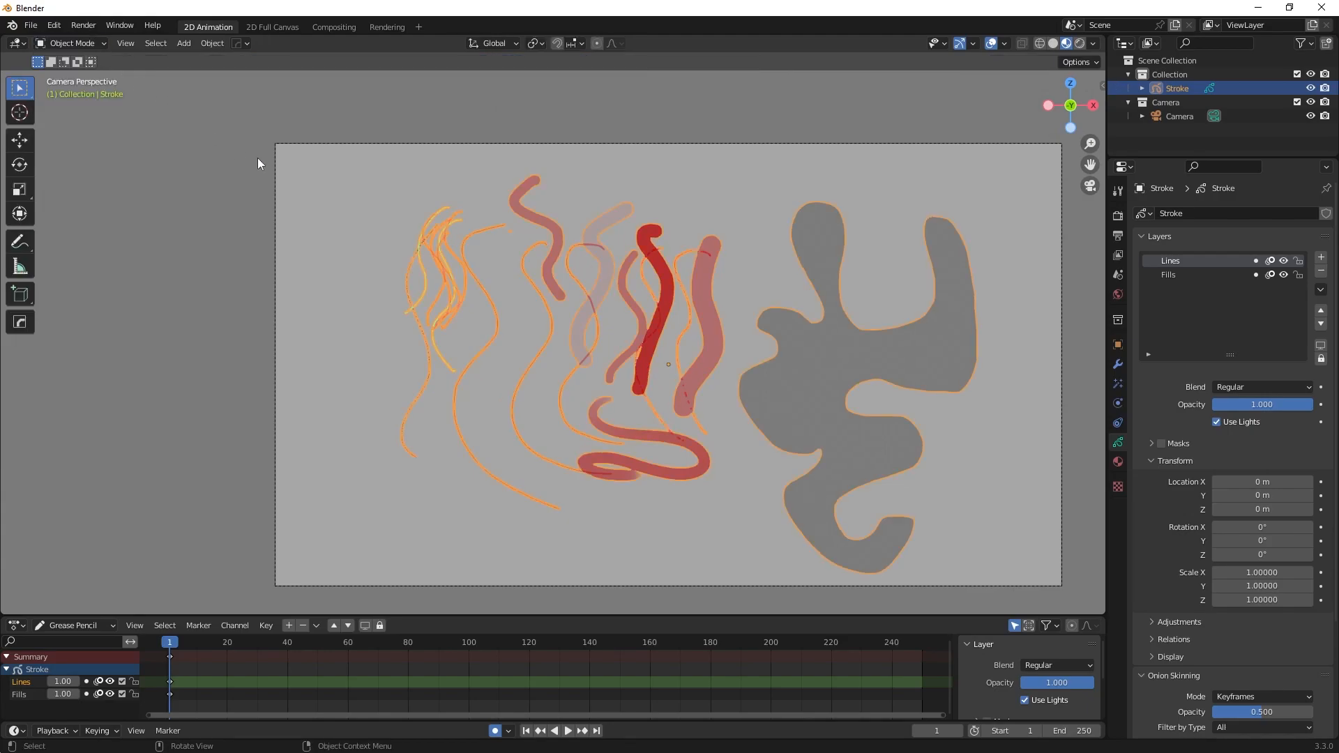
scroll(603, 278, down, 1)
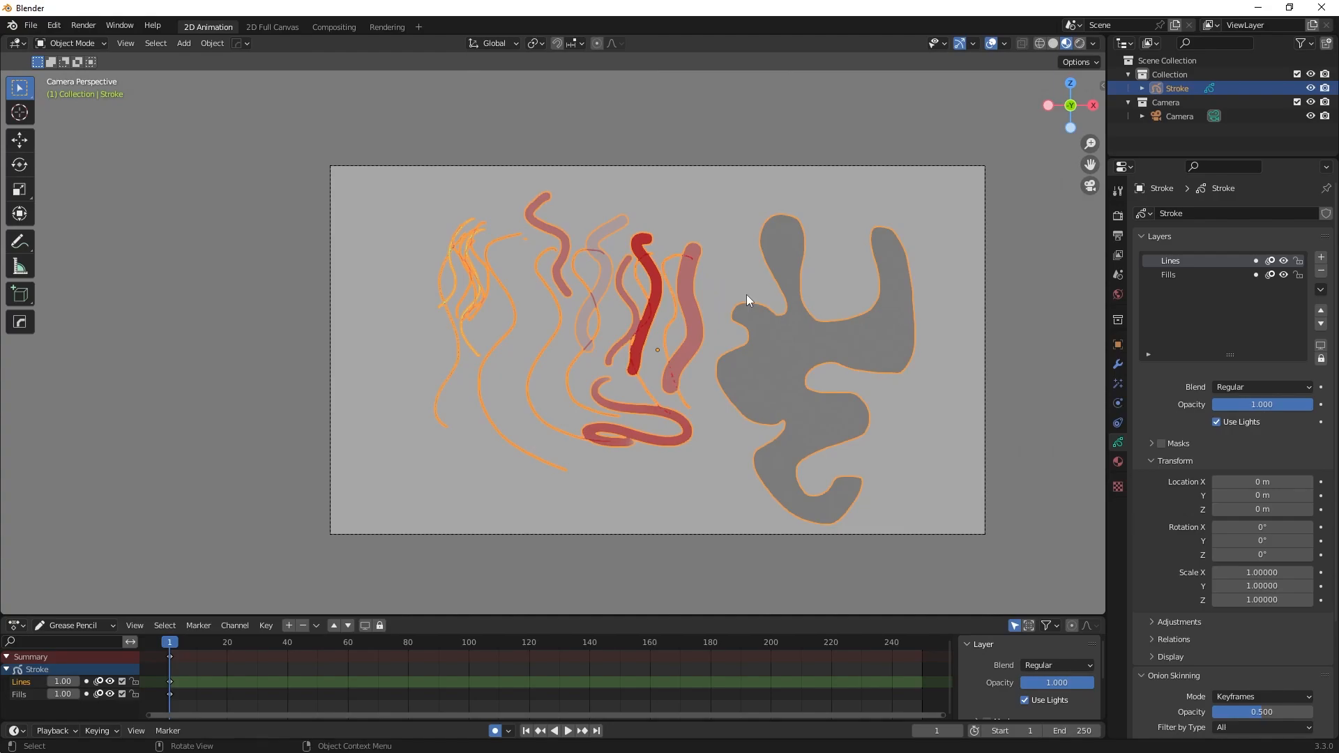
key(g)
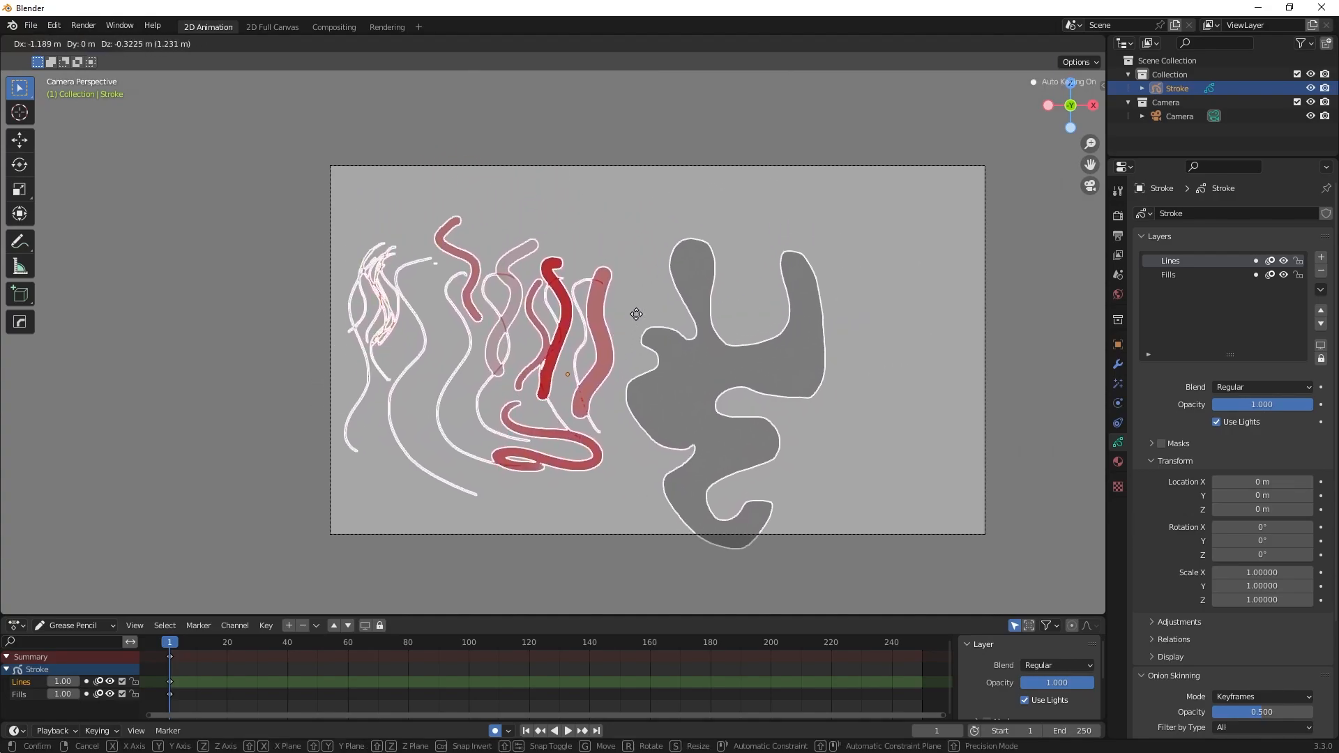
key(Escape)
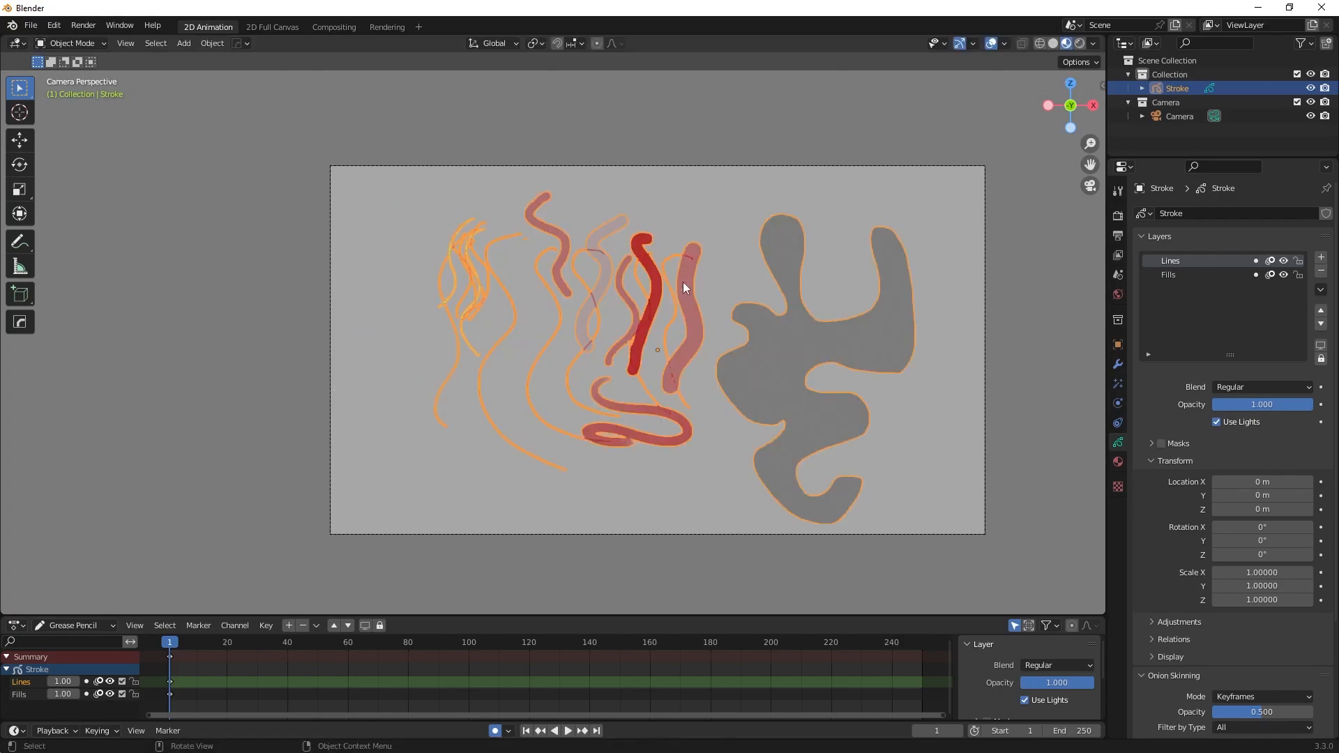
key(g)
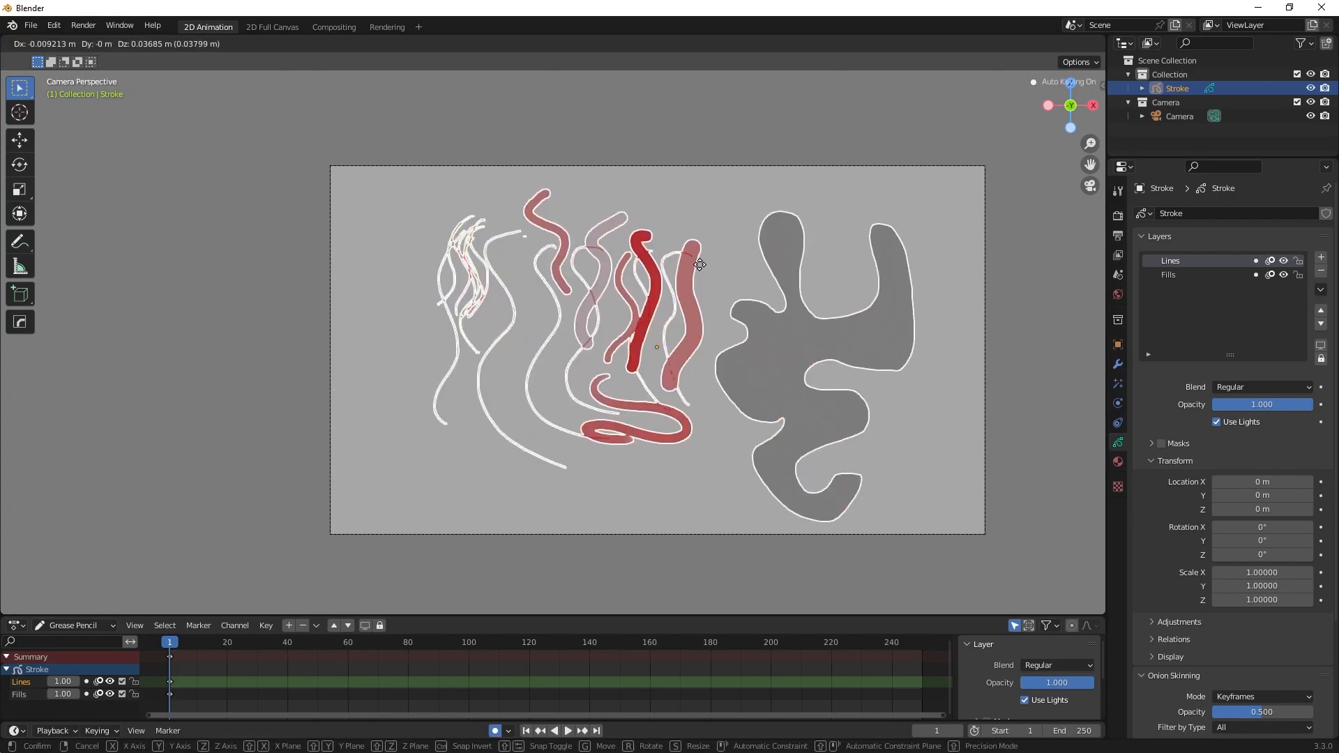
click(597, 284)
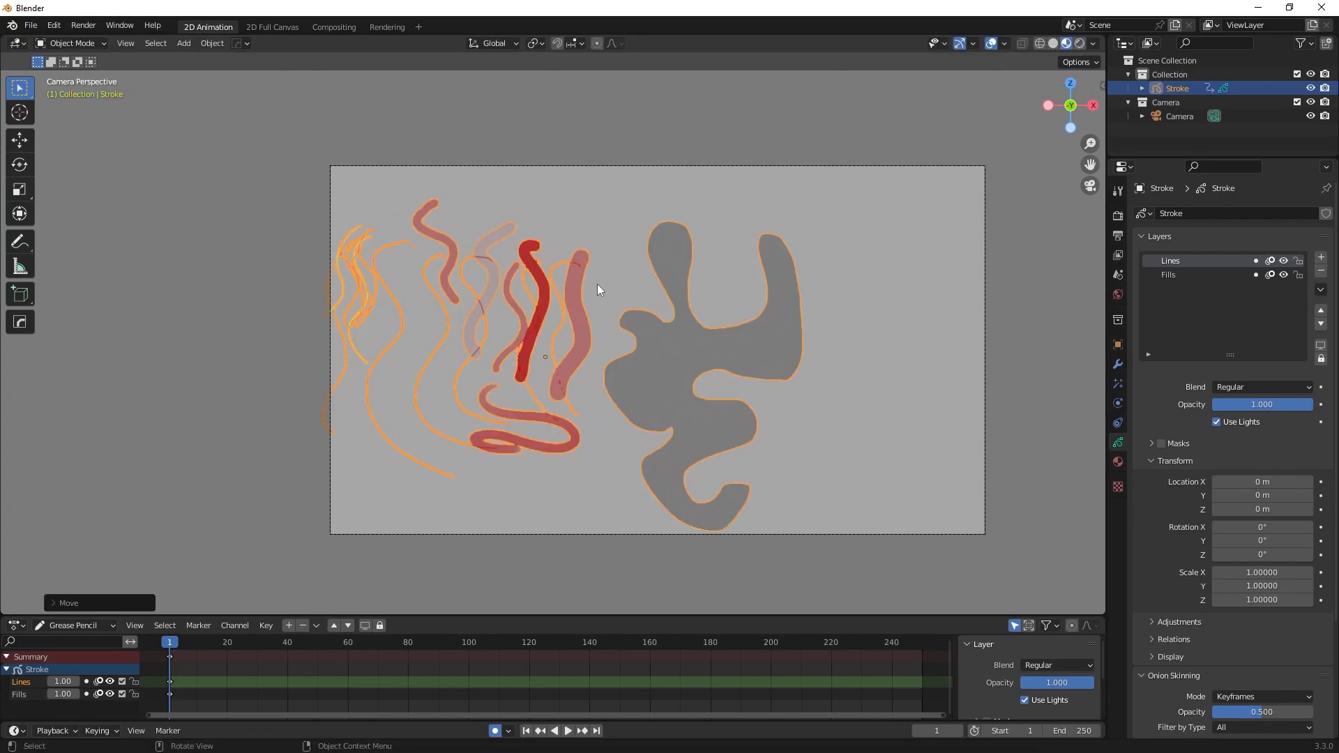
key(ctrl+z)
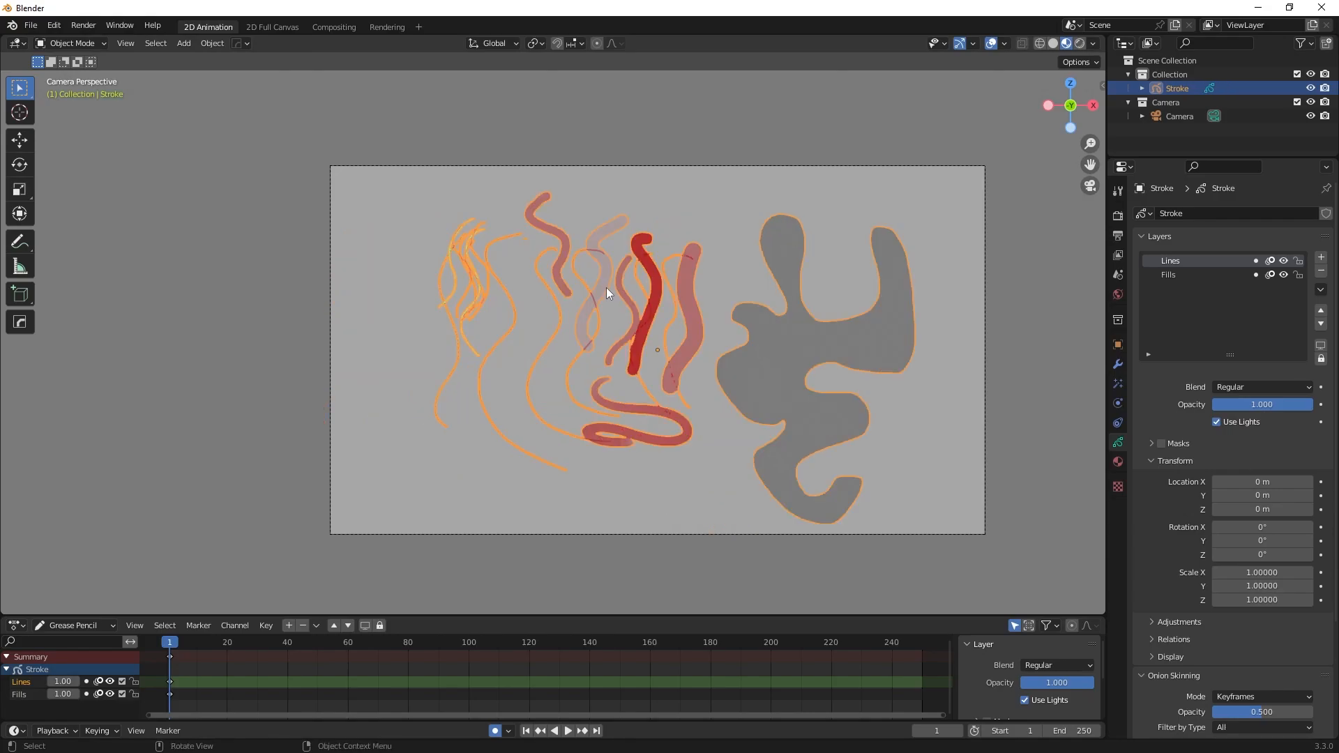
Try scaling and rotating the whole Stroke object, without keeping either change
key(s)
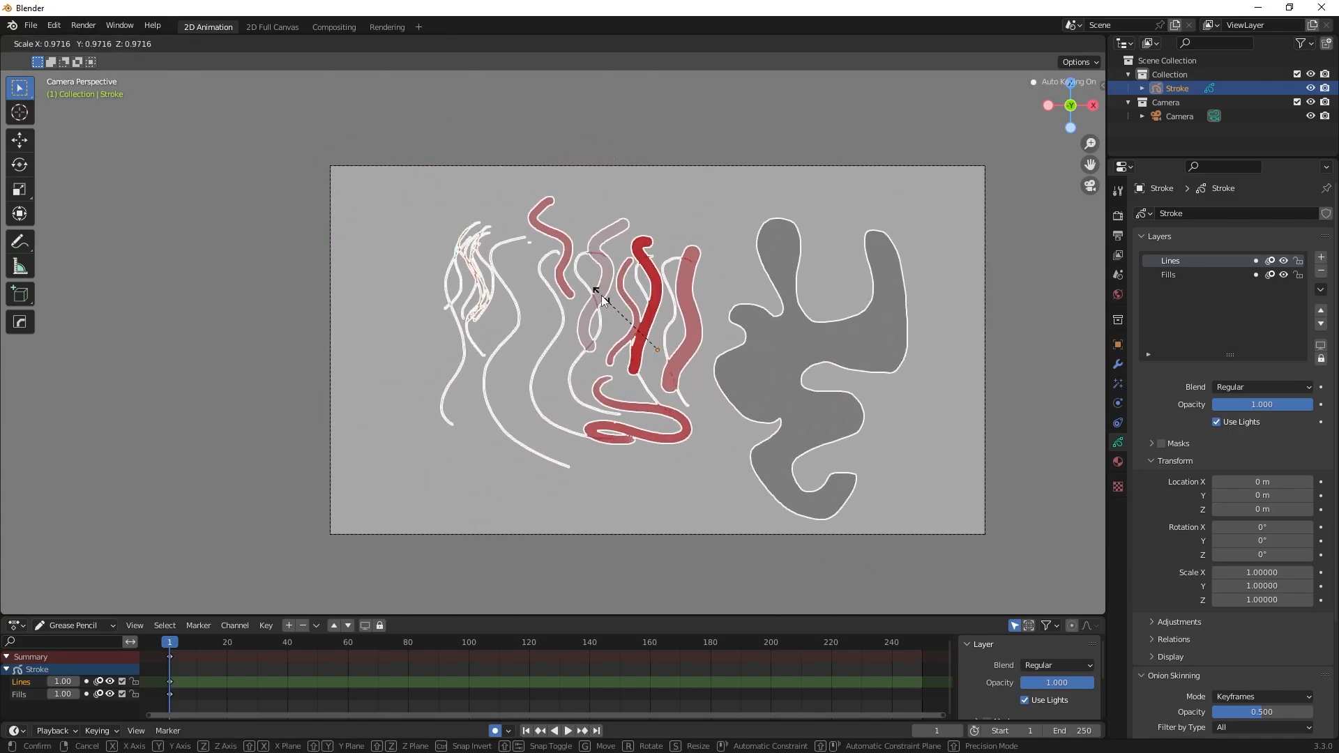
click(601, 295)
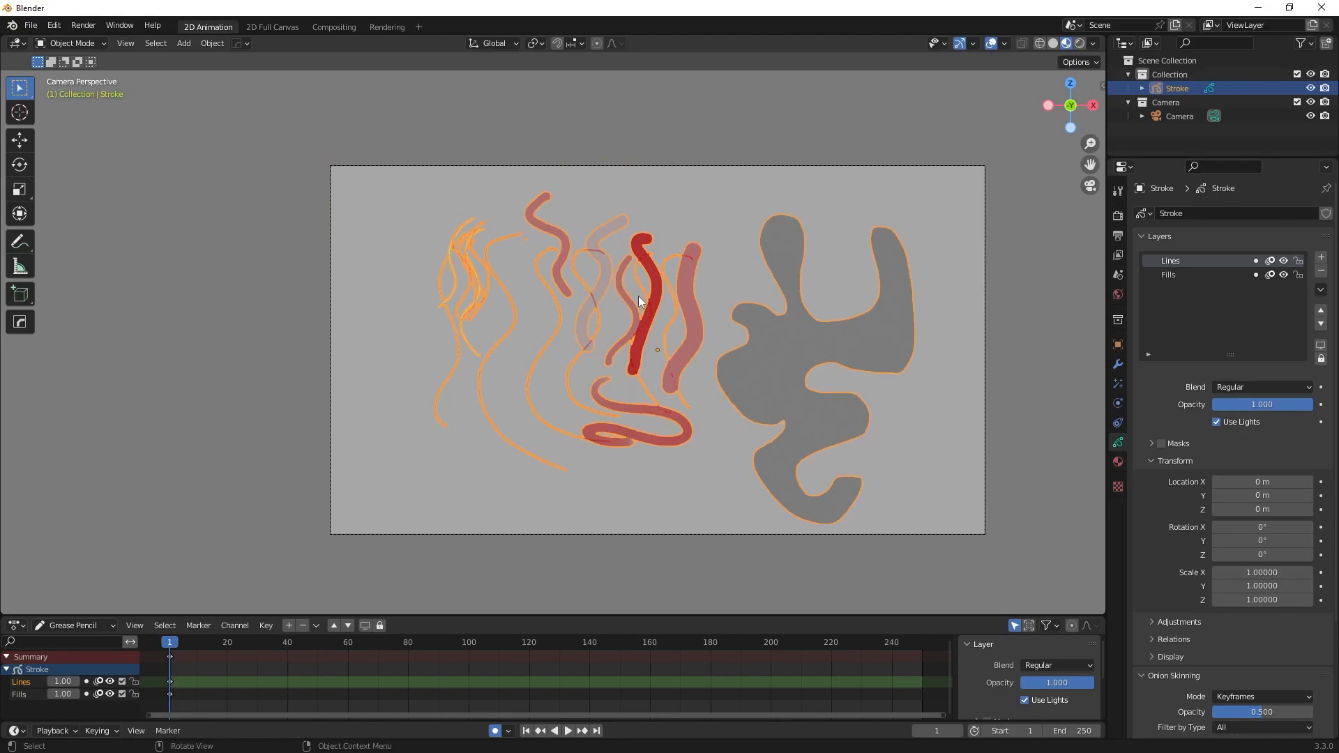
key(r)
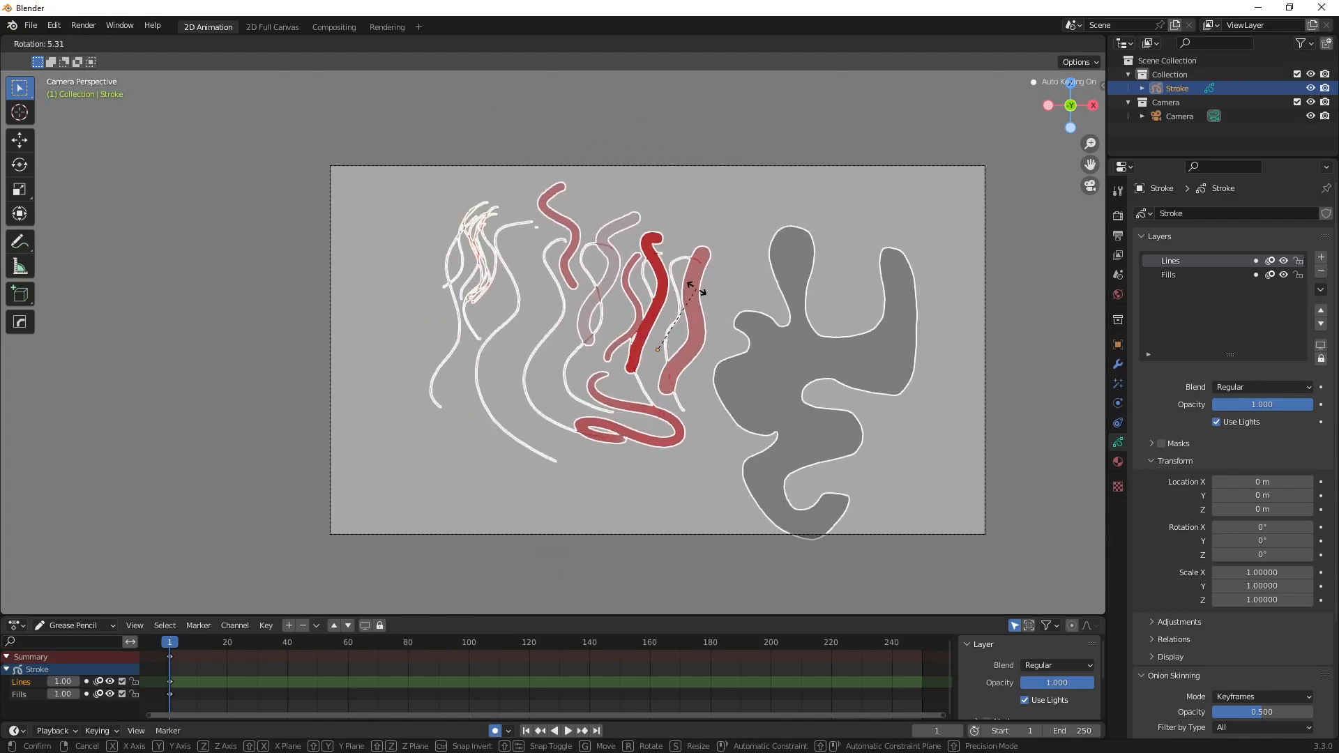
right_click(695, 291)
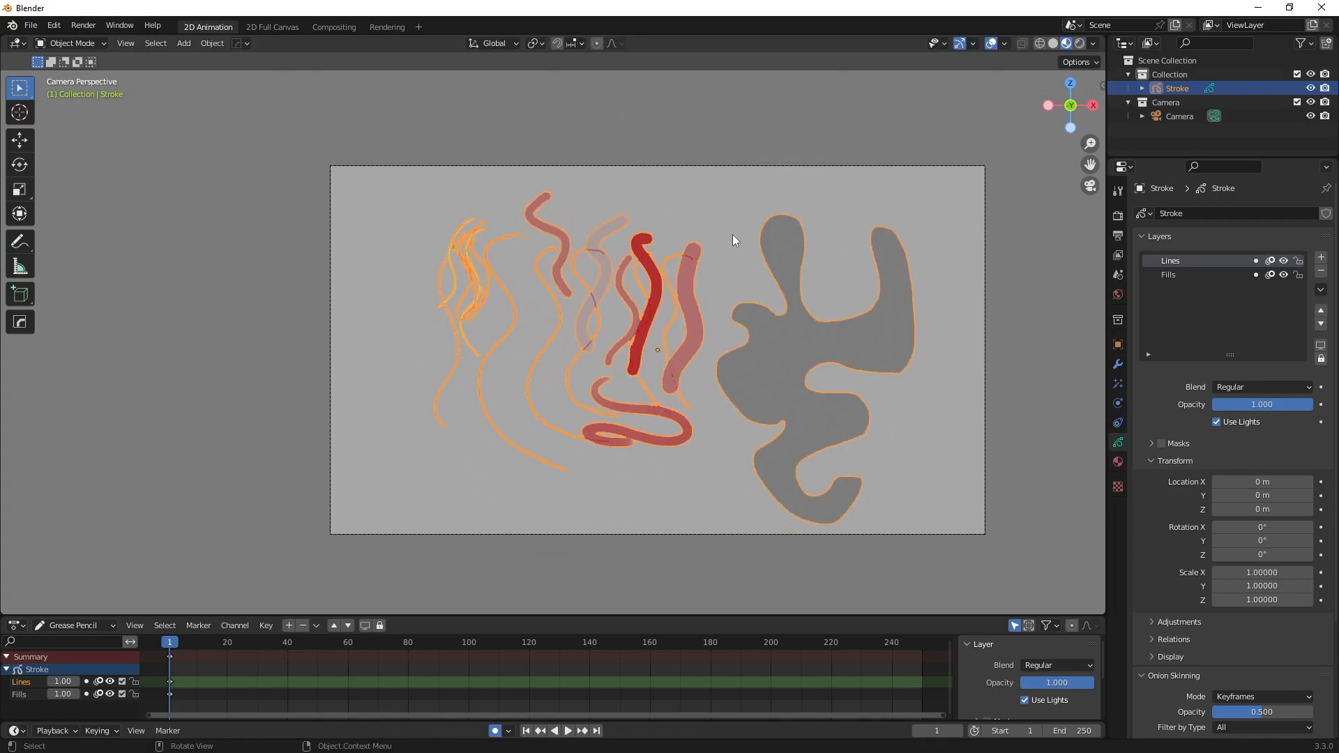
Switch the Stroke object back and forth between Draw Mode and Object Mode, ending in Draw Mode
click(85, 44)
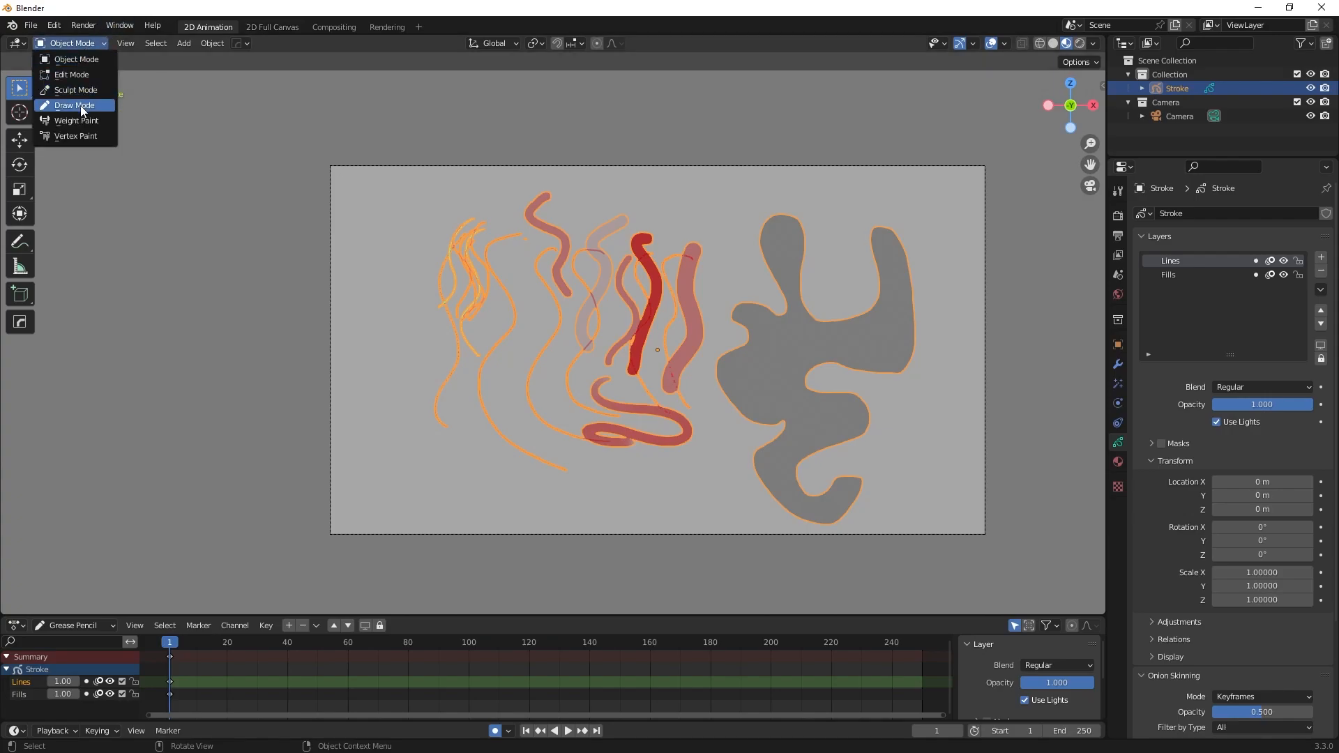
click(74, 105)
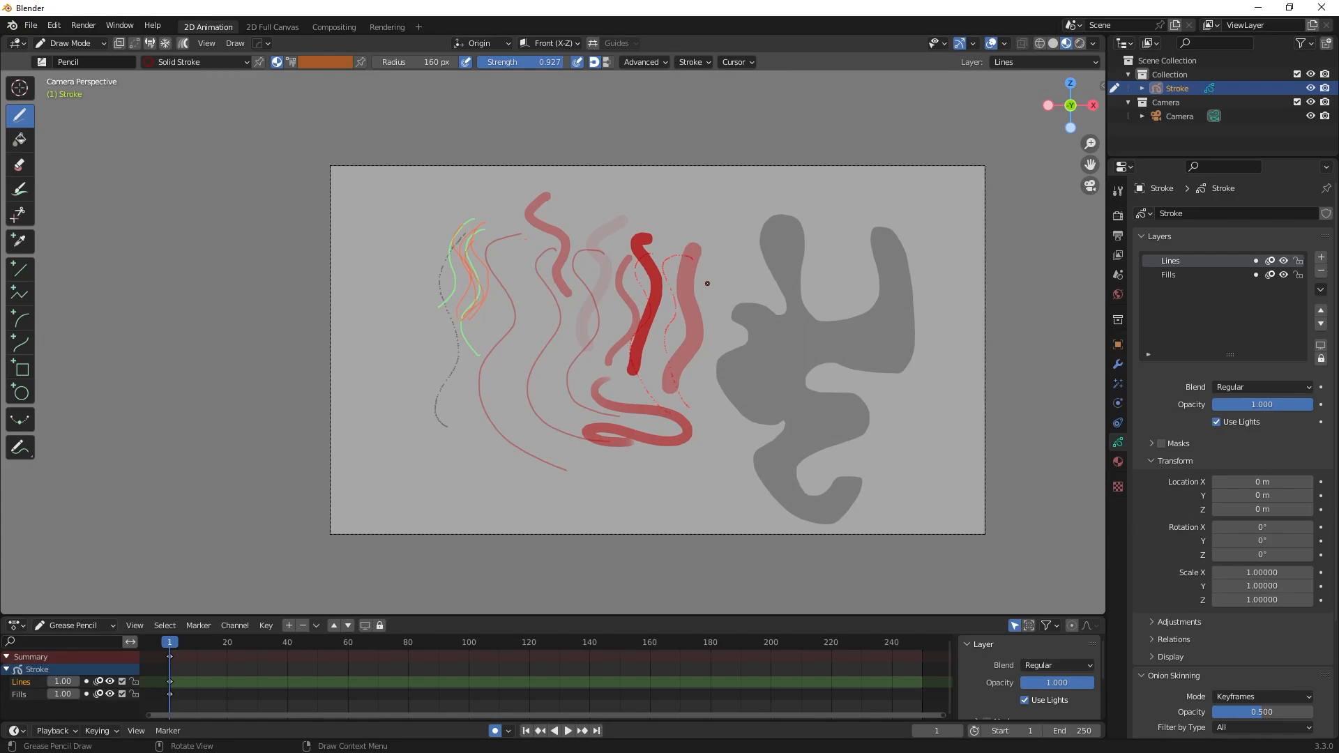
key(ctrl+Tab)
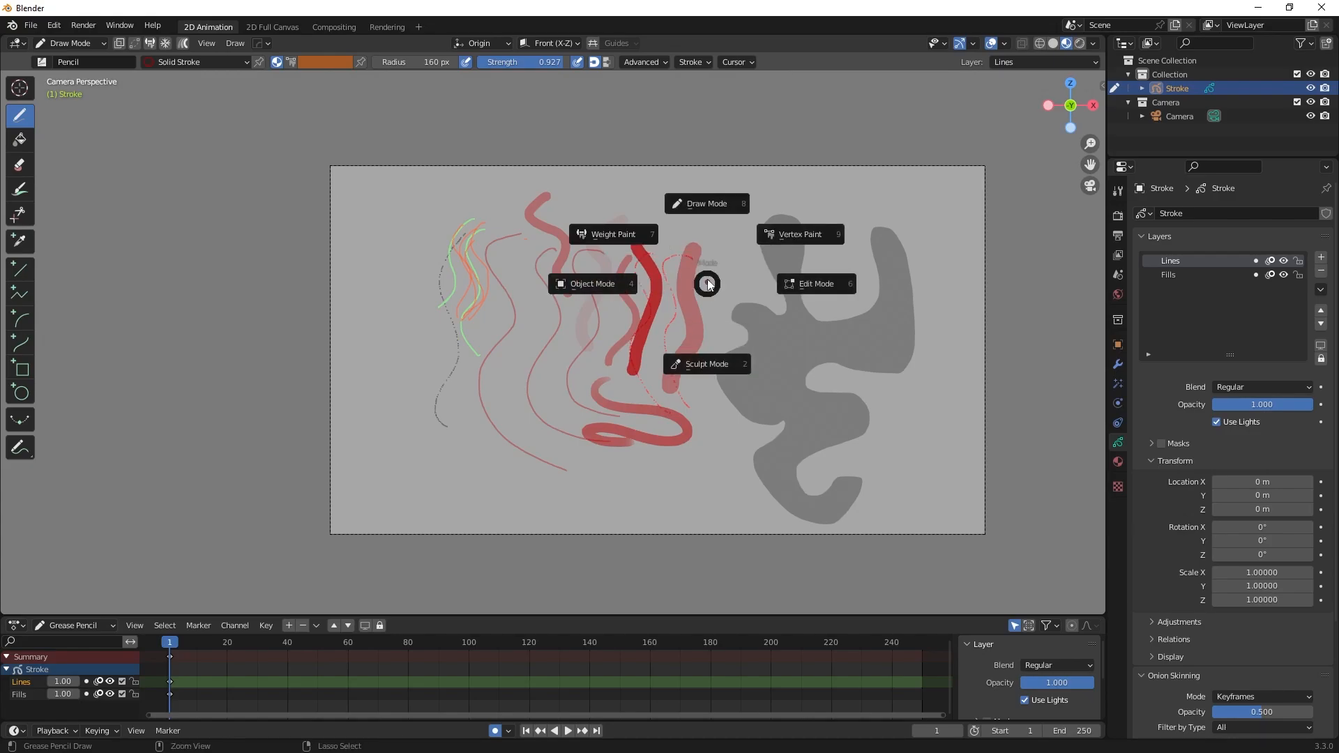
click(593, 282)
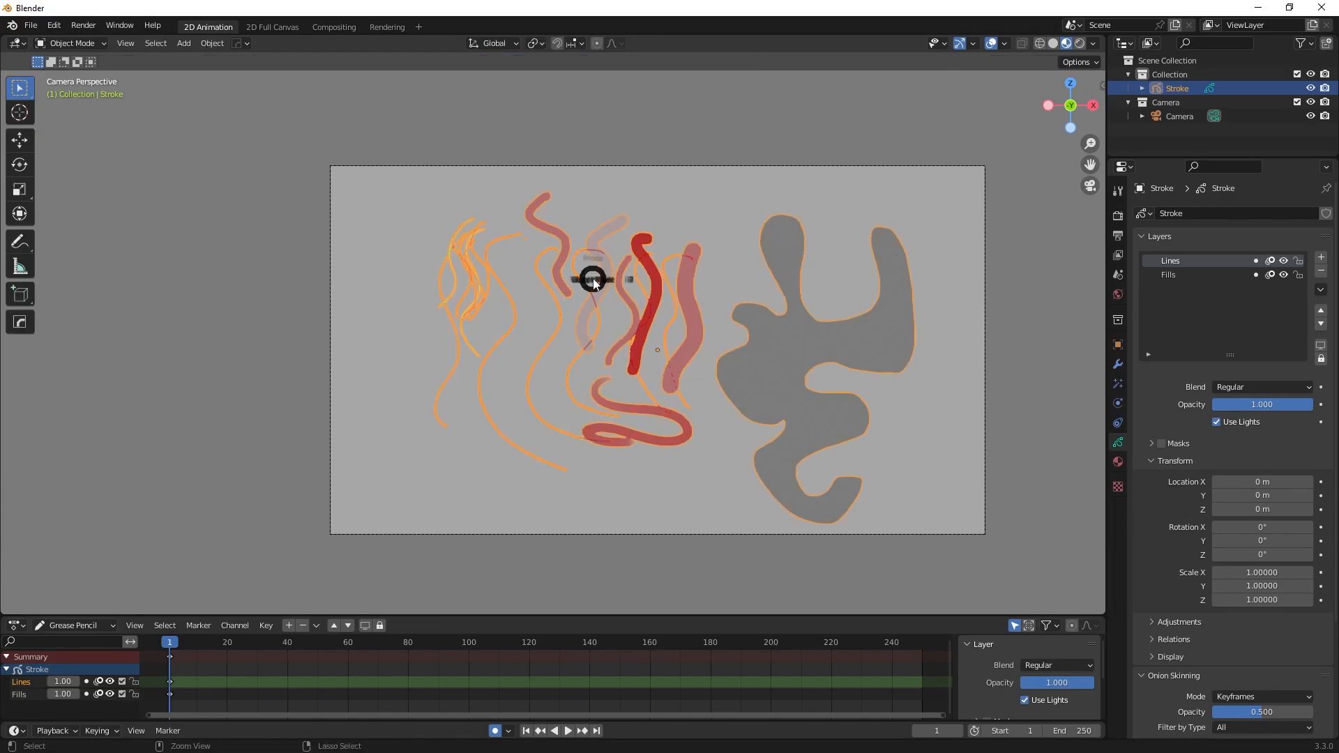
key(ctrl+Tab)
click(601, 198)
key(ctrl+Tab)
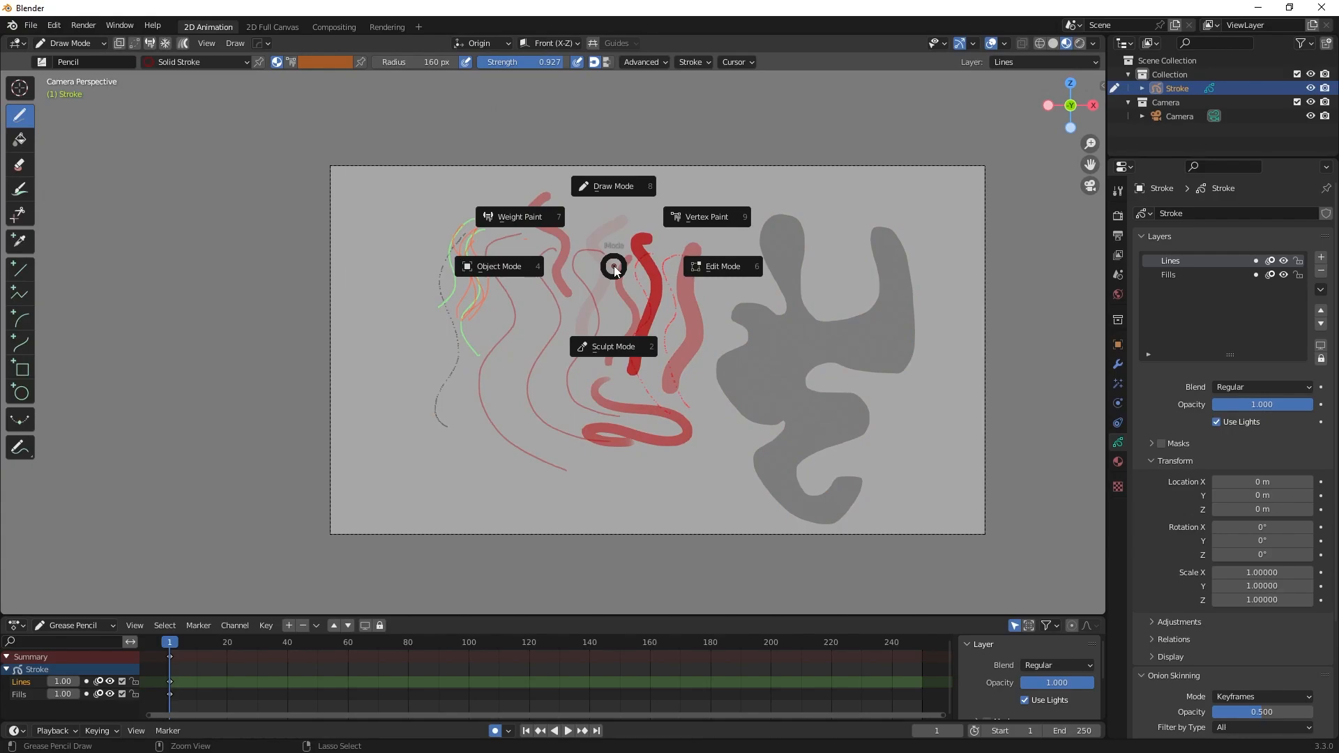
click(505, 266)
key(ctrl+Tab)
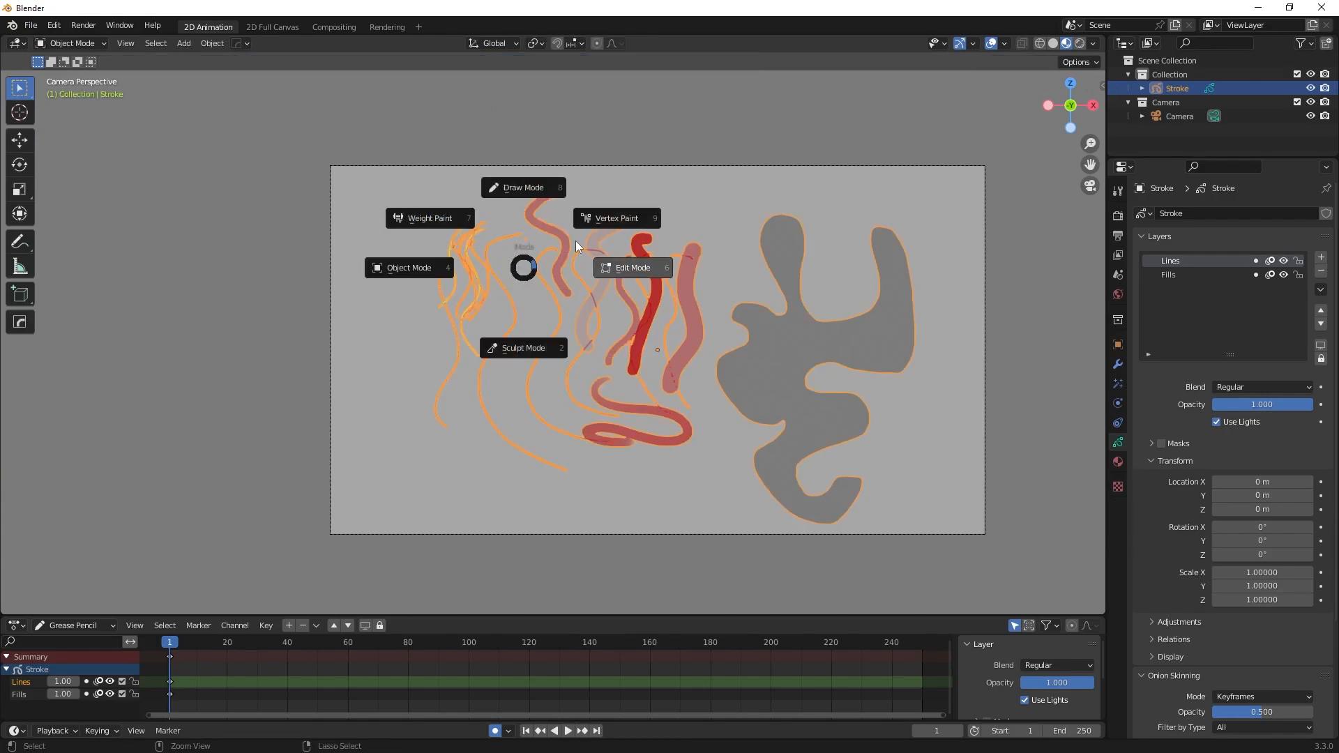
click(523, 191)
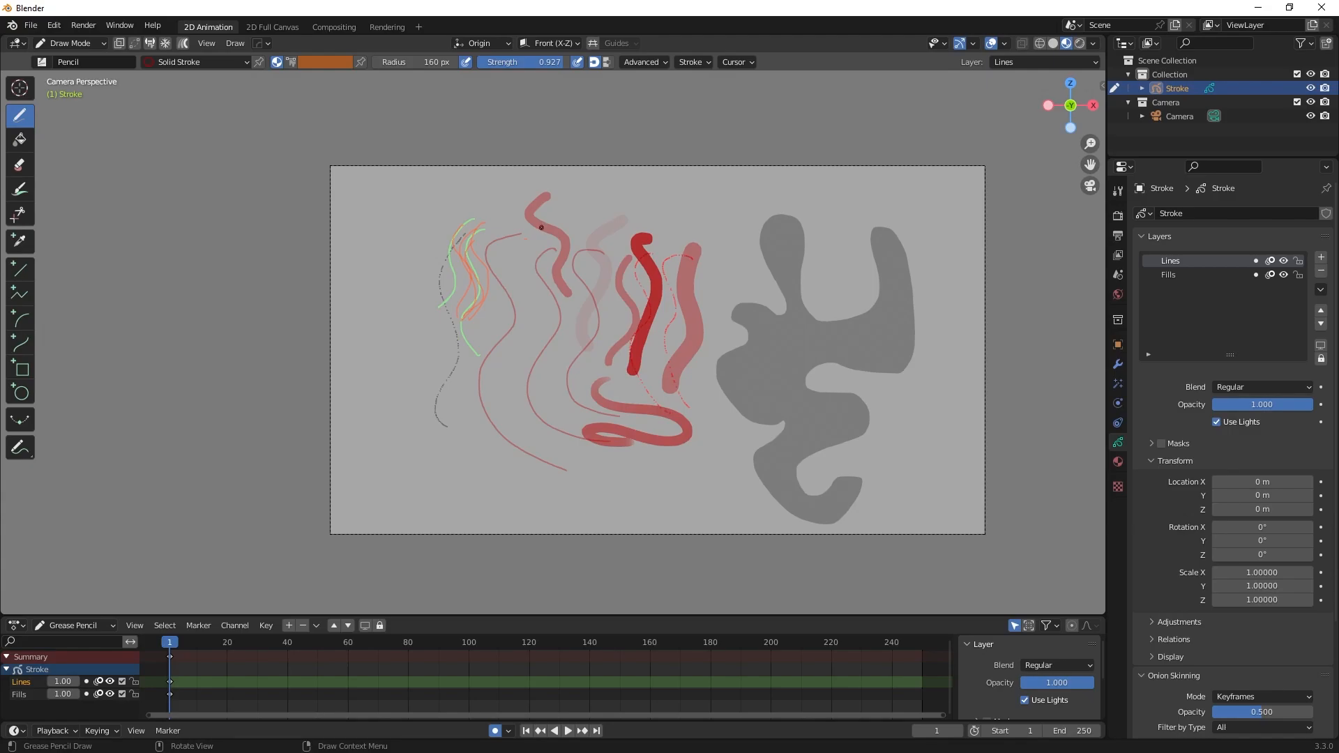
Switch to Sculpt Mode and smooth out the bends of the uppermost thick wavy stroke with the Smooth brush
key(ctrl+Tab)
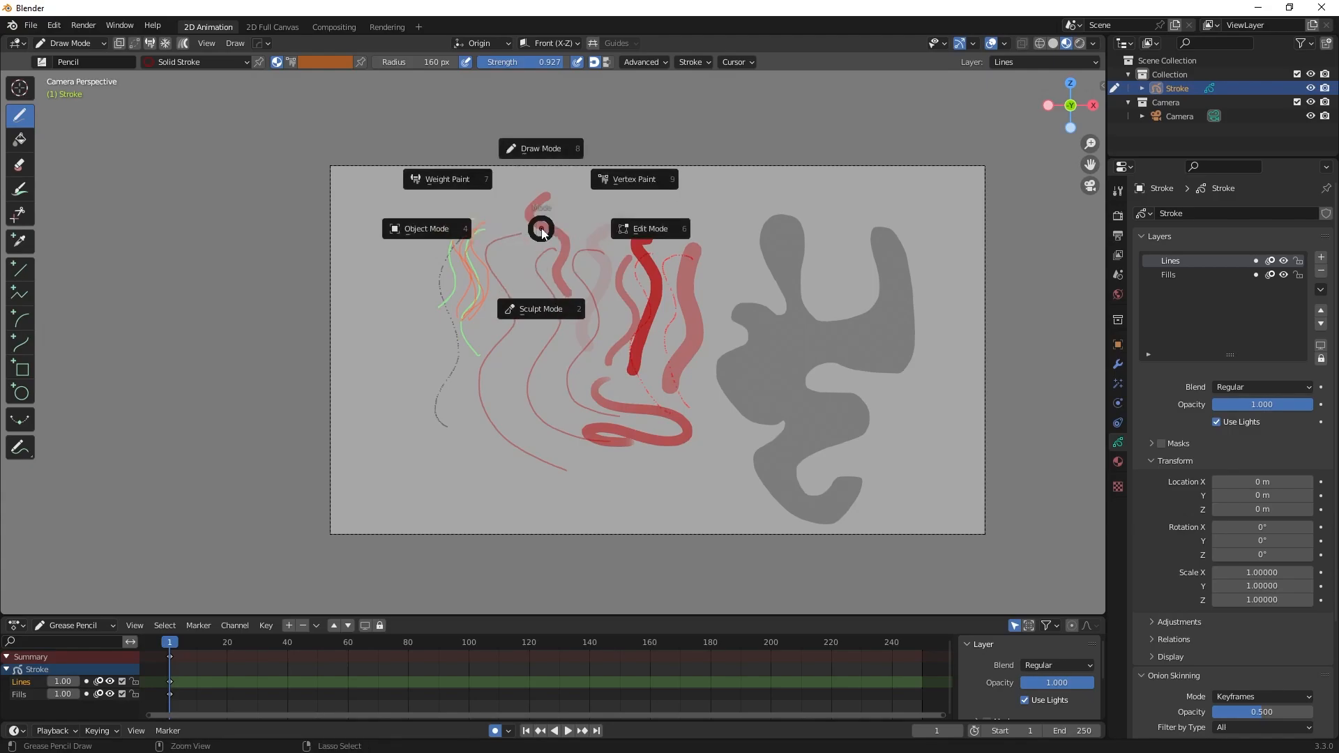
click(548, 311)
scroll(687, 294, up, 3)
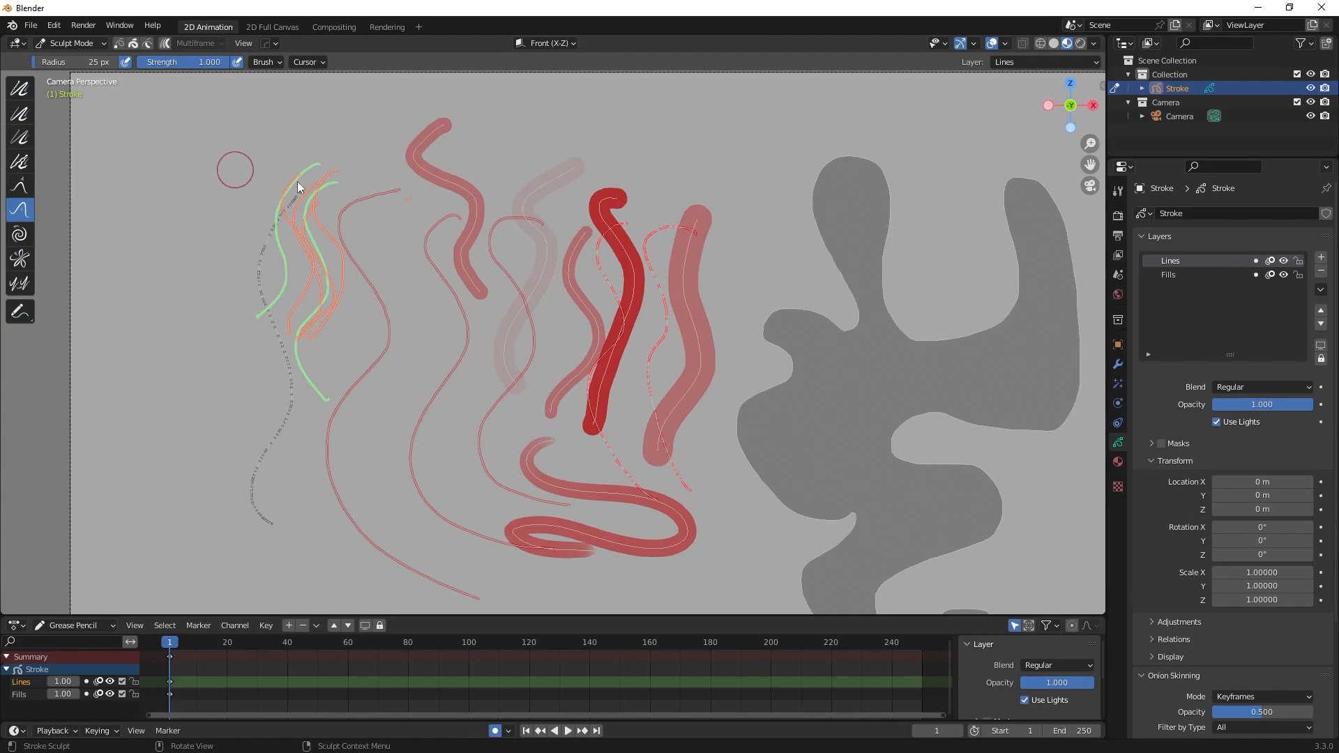
click(19, 89)
drag(453, 126, 421, 134)
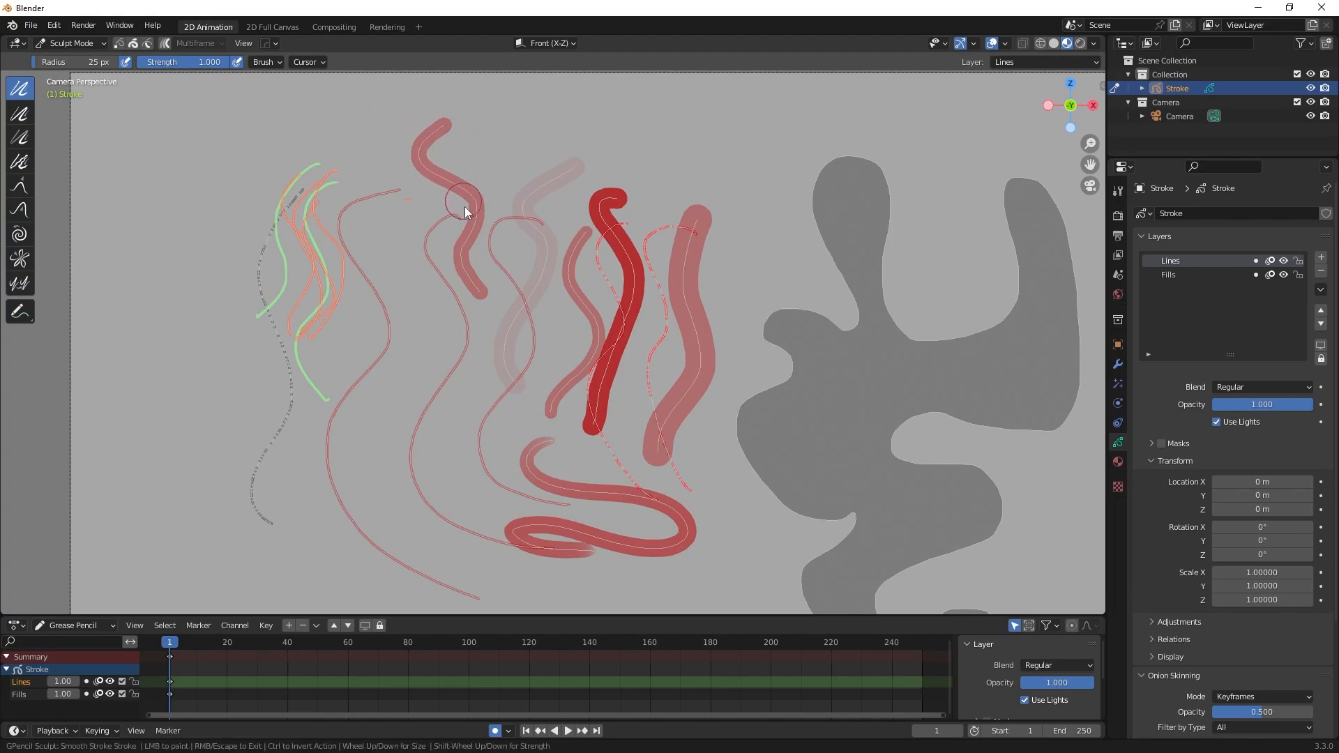
drag(484, 290, 496, 269)
mouse_move(462, 159)
mouse_down()
mouse_move(441, 124)
mouse_move(469, 185)
mouse_move(472, 294)
mouse_up()
mouse_move(422, 148)
mouse_down()
mouse_move(450, 115)
mouse_move(429, 157)
mouse_up()
drag(471, 256, 496, 317)
drag(459, 144, 441, 134)
drag(463, 228, 441, 306)
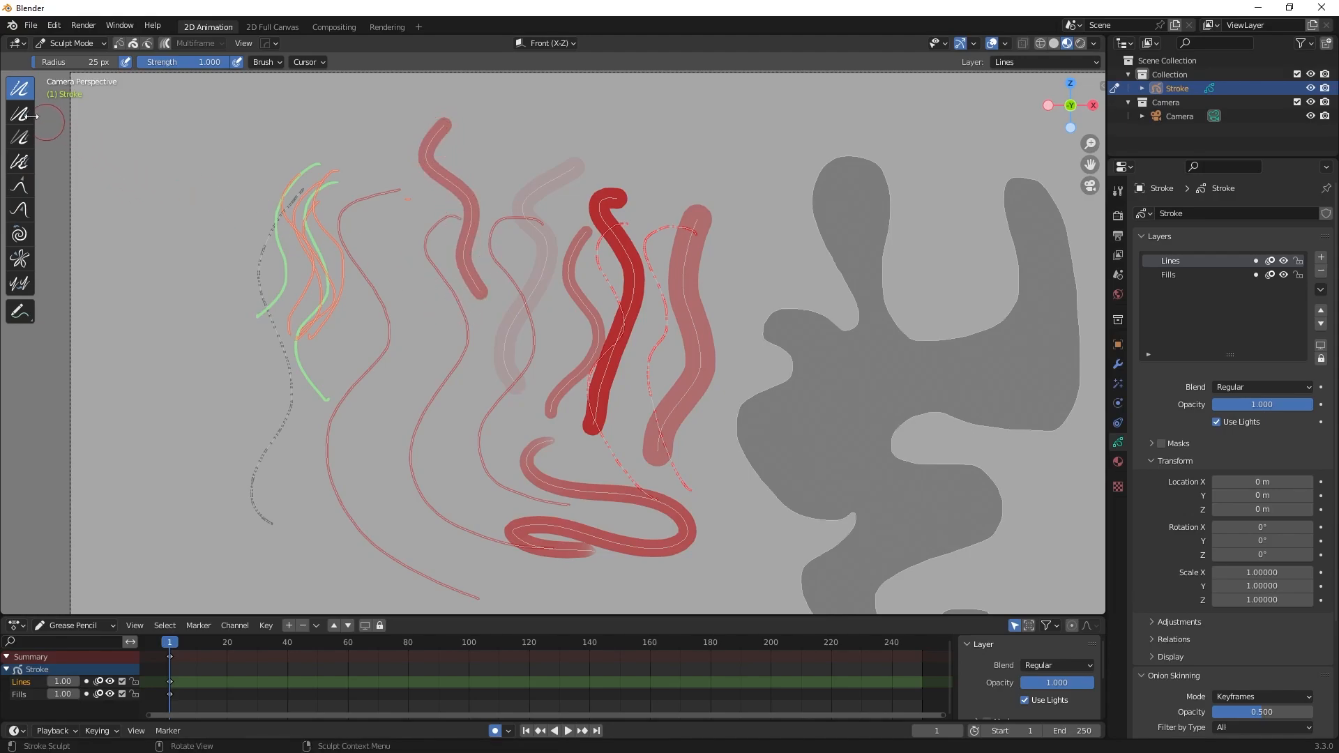
Pull the smoothed thick stroke into a jagged zigzag shape with the Grab brush
click(20, 189)
mouse_move(430, 165)
mouse_down()
mouse_move(409, 149)
mouse_move(426, 152)
mouse_move(441, 120)
mouse_move(421, 190)
mouse_move(461, 193)
mouse_move(471, 222)
mouse_move(497, 187)
mouse_move(451, 272)
mouse_move(475, 277)
mouse_move(458, 328)
mouse_up()
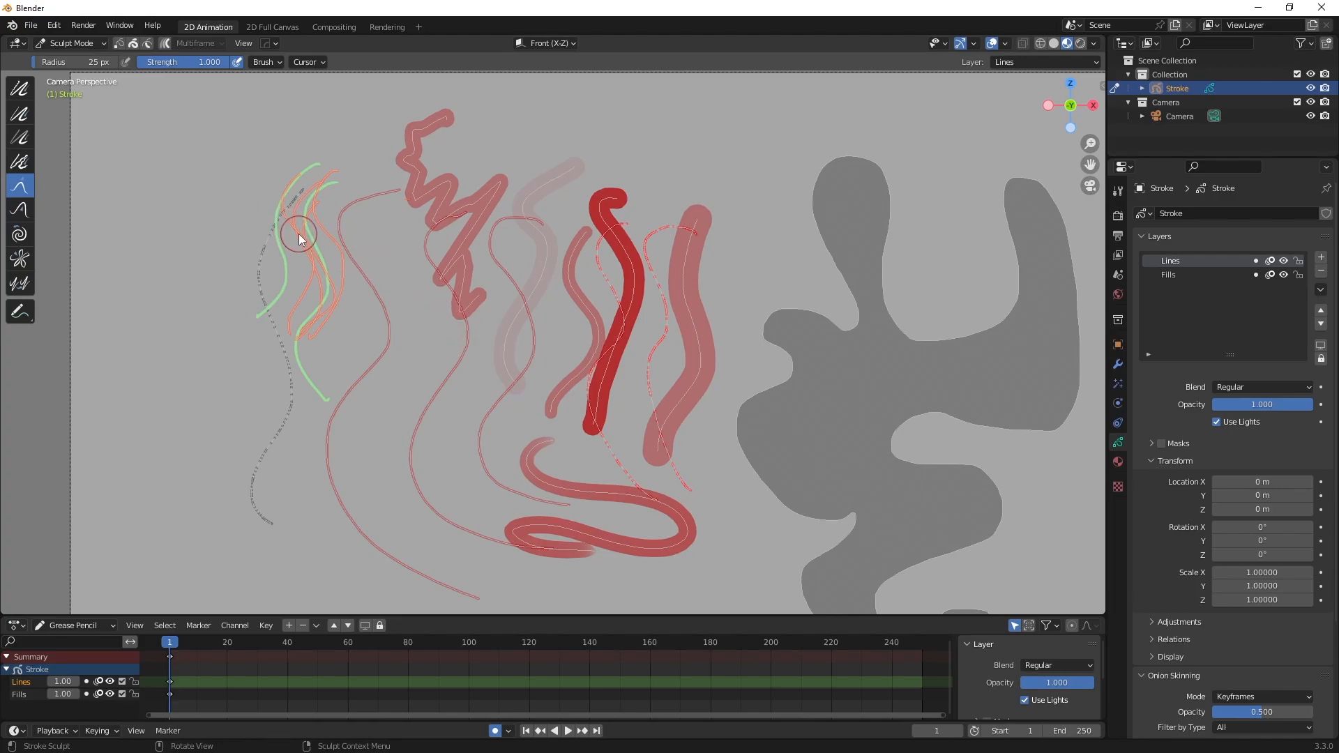
Return the Stroke object to Draw Mode and collapse its Transform and Onion Skinning data settings
key(ctrl+Tab)
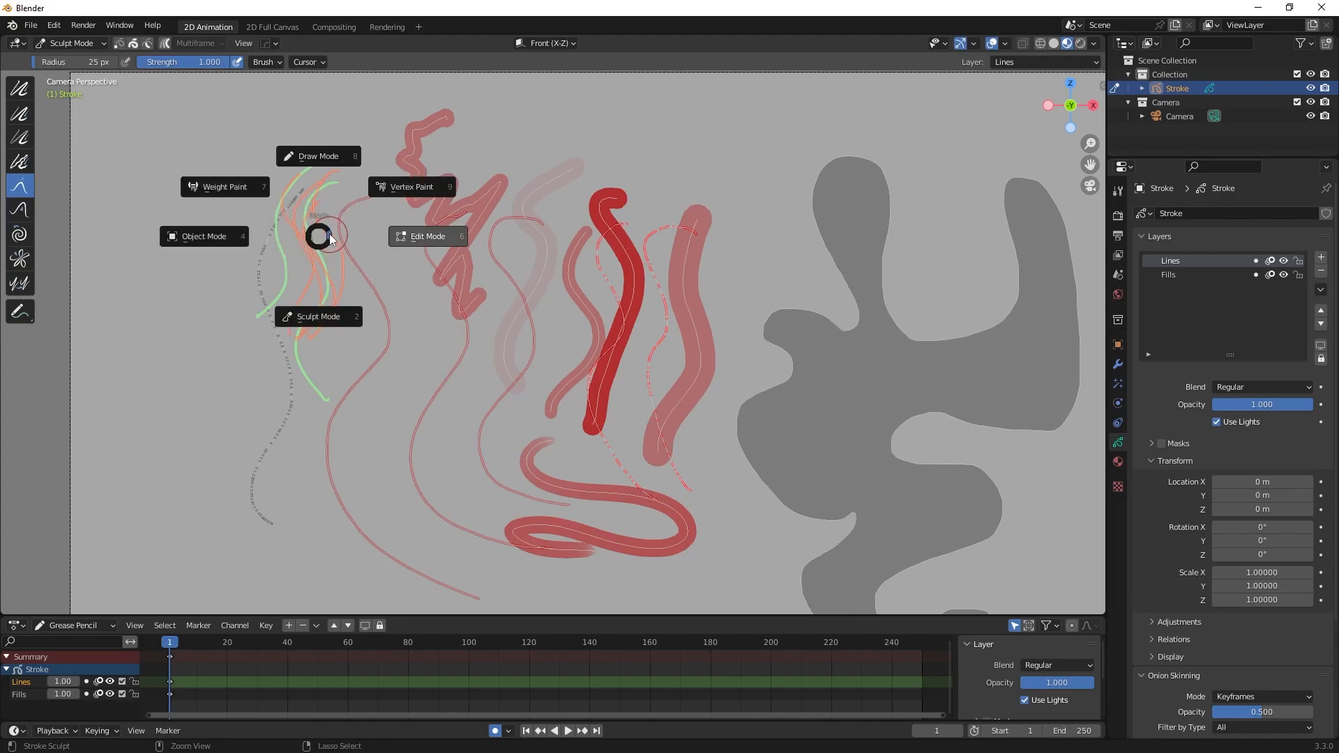
click(310, 155)
scroll(457, 276, down, 3)
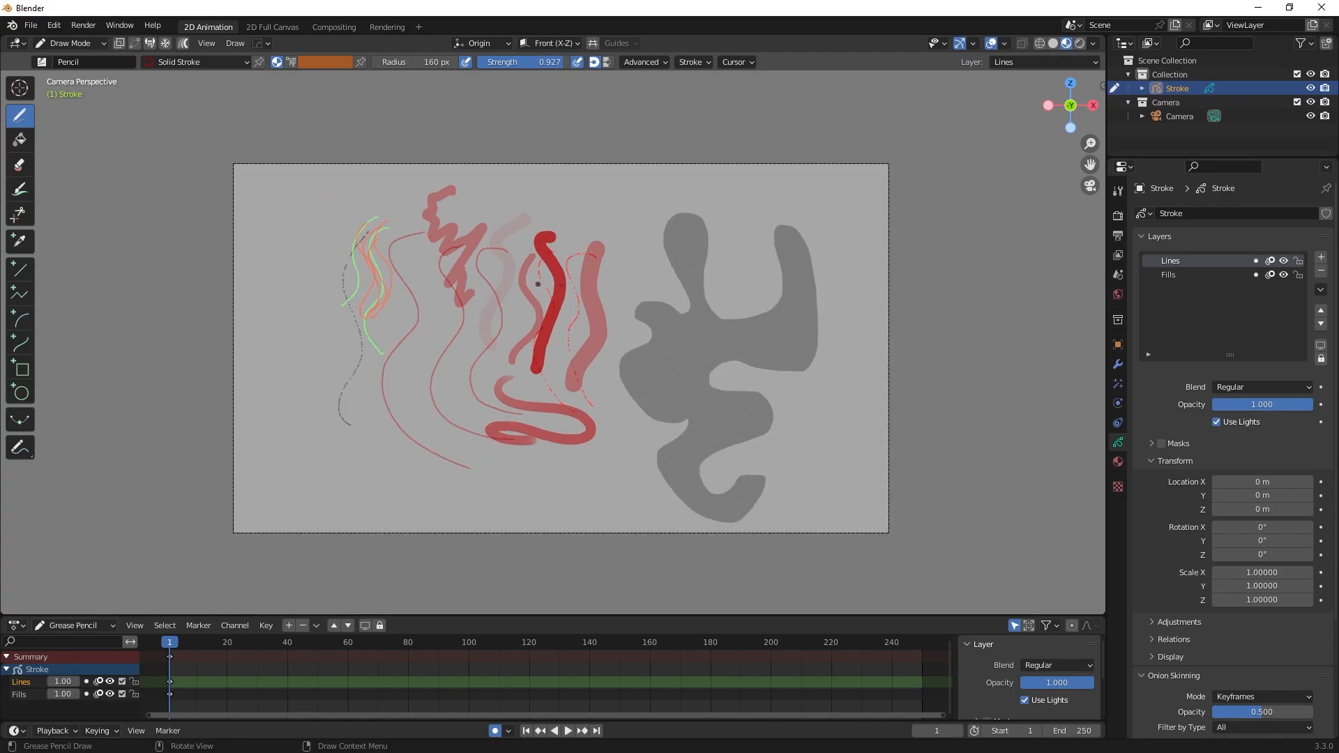
click(1152, 460)
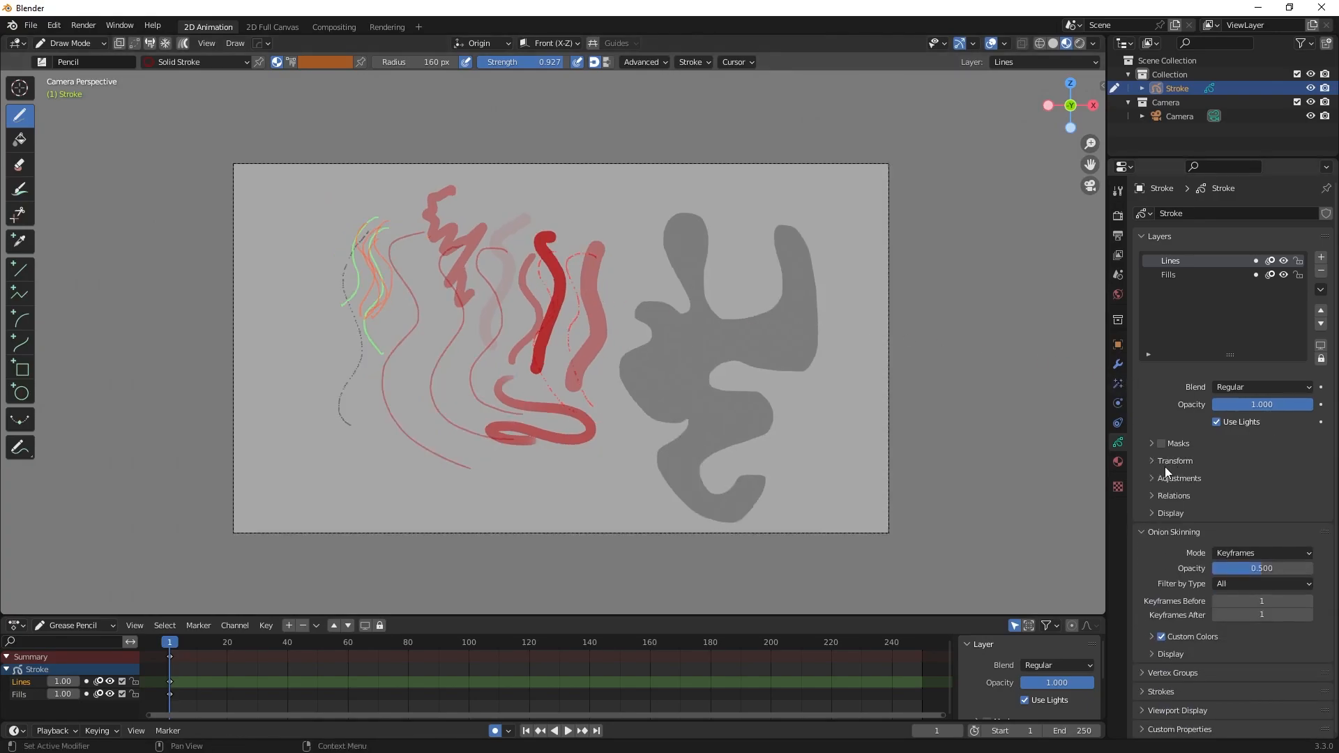
click(1141, 532)
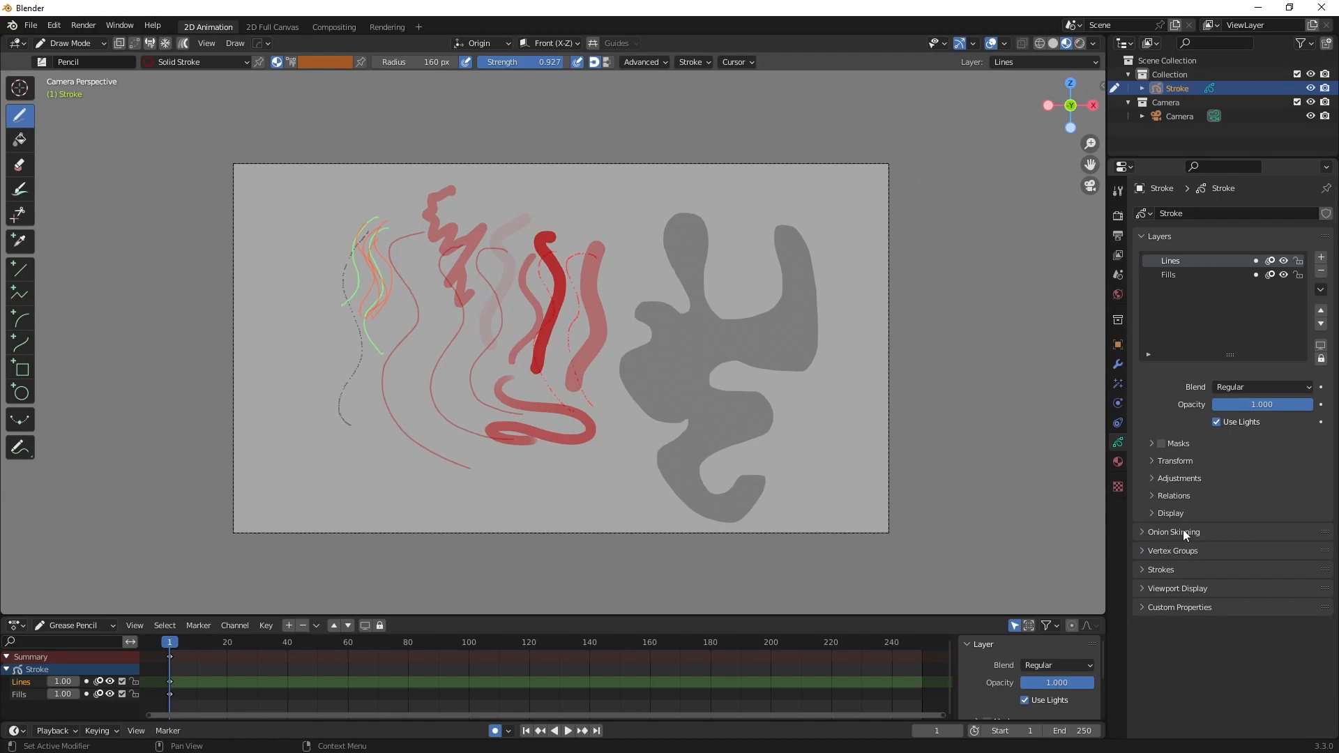
Open the Stroke object's material settings and look through the Solid Stroke, Squares Stroke, Solid Fill and Dots Stroke materials
click(1119, 462)
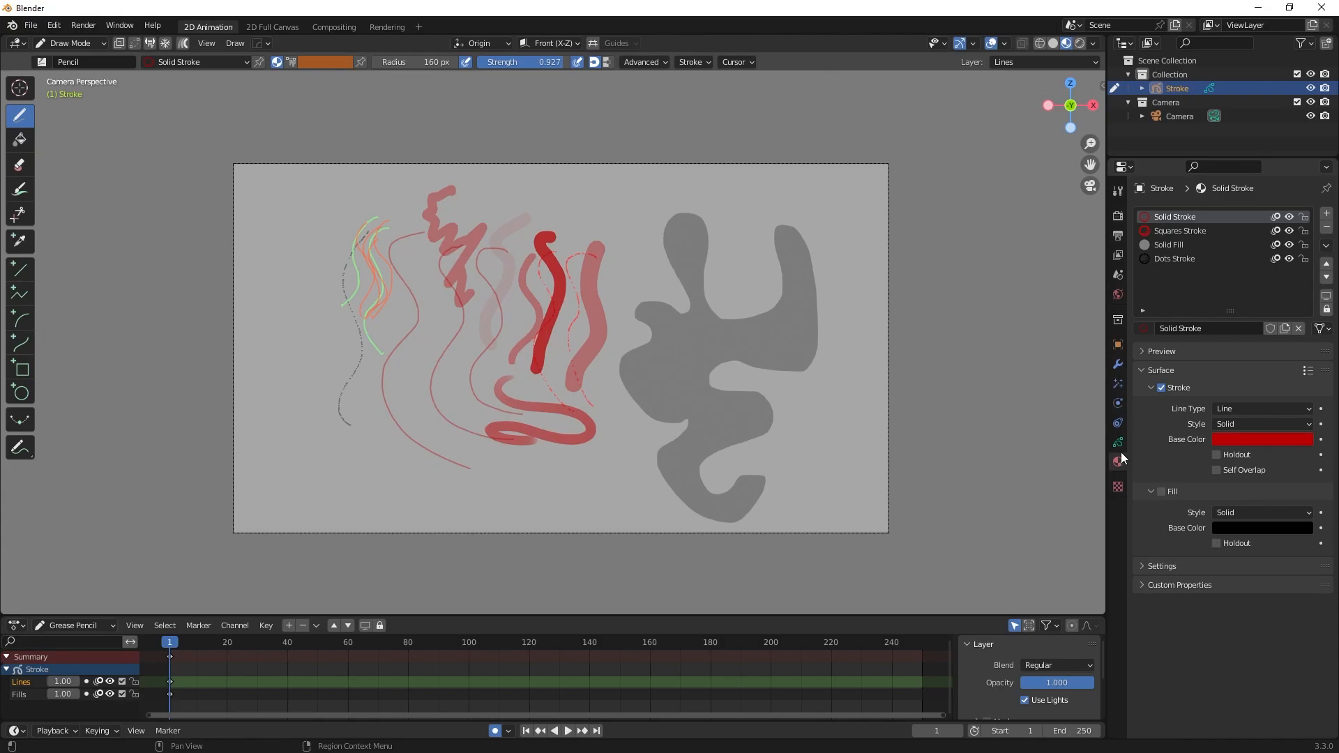
click(1220, 230)
click(1219, 243)
click(1219, 254)
click(1209, 218)
click(1327, 213)
click(1326, 227)
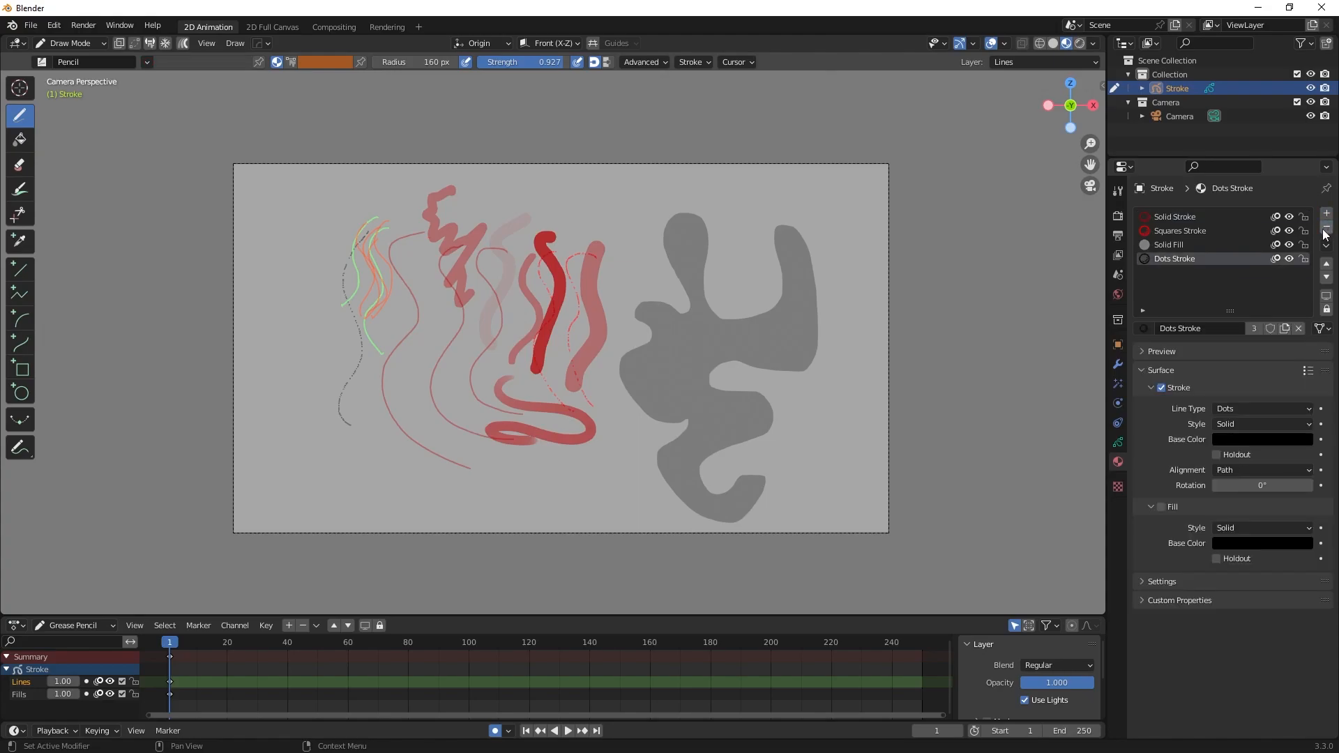
Move the Dots Stroke material up one slot and back down, and compare the settings of the stroke materials
click(1330, 265)
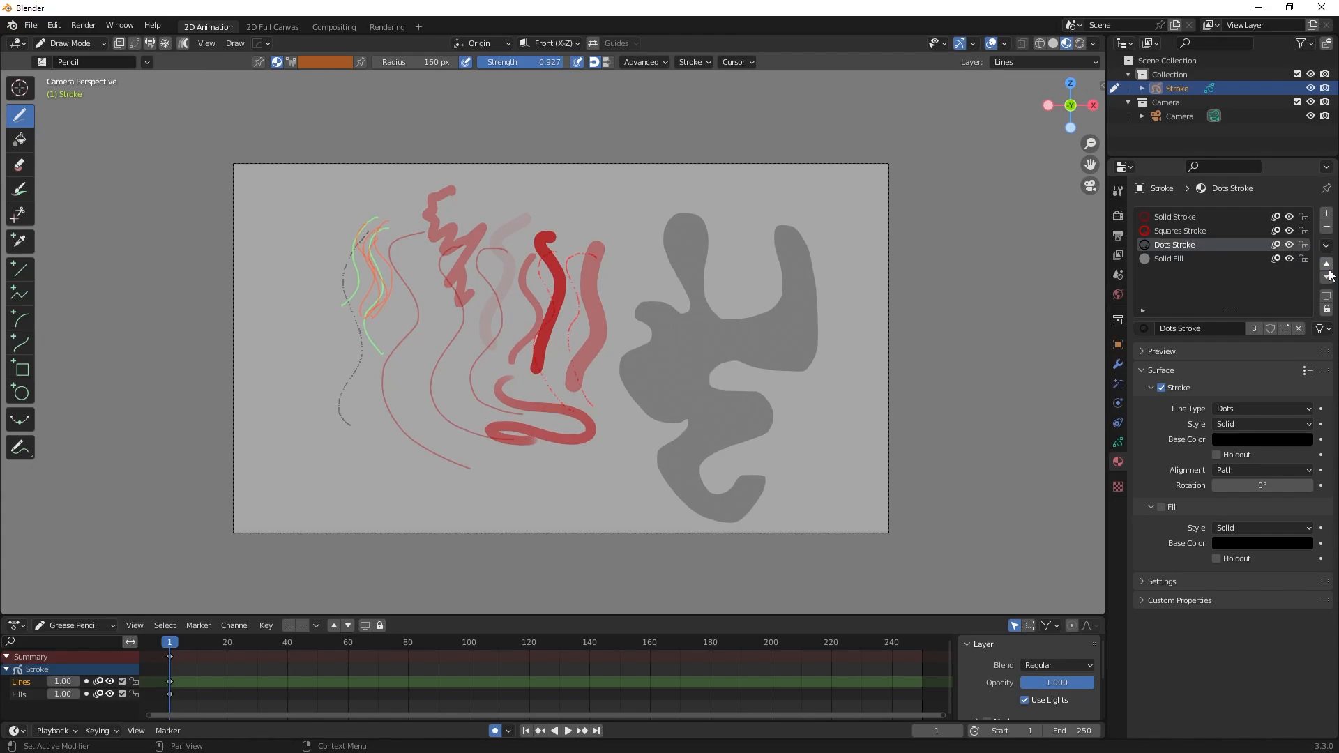
click(1327, 278)
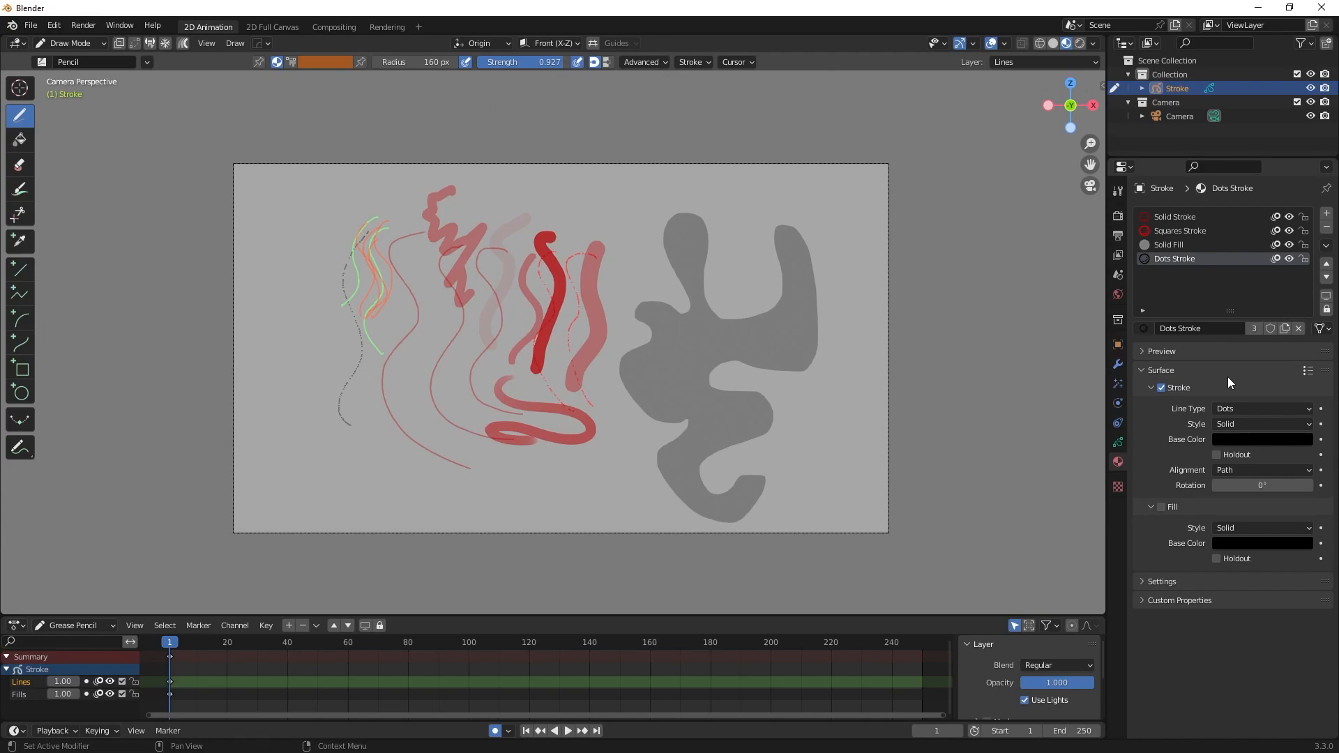
click(1166, 230)
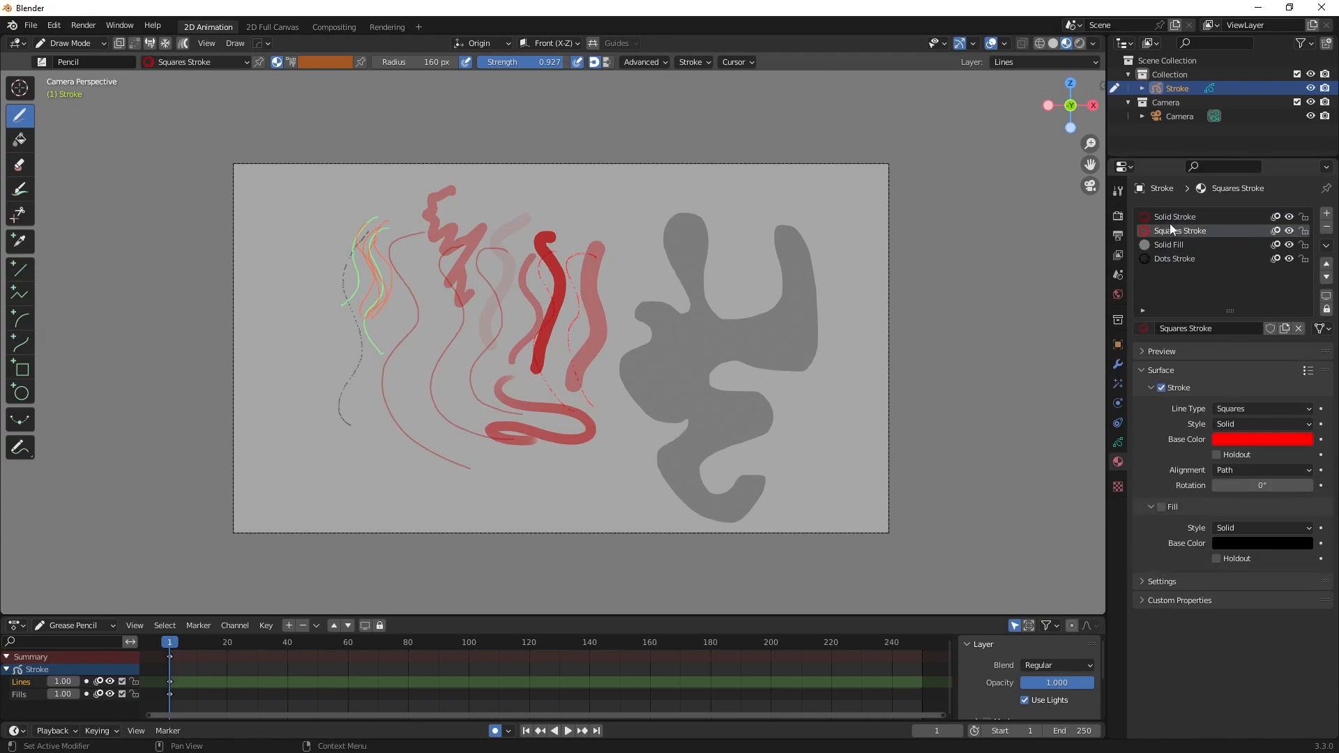
click(1173, 256)
click(1173, 216)
click(1178, 256)
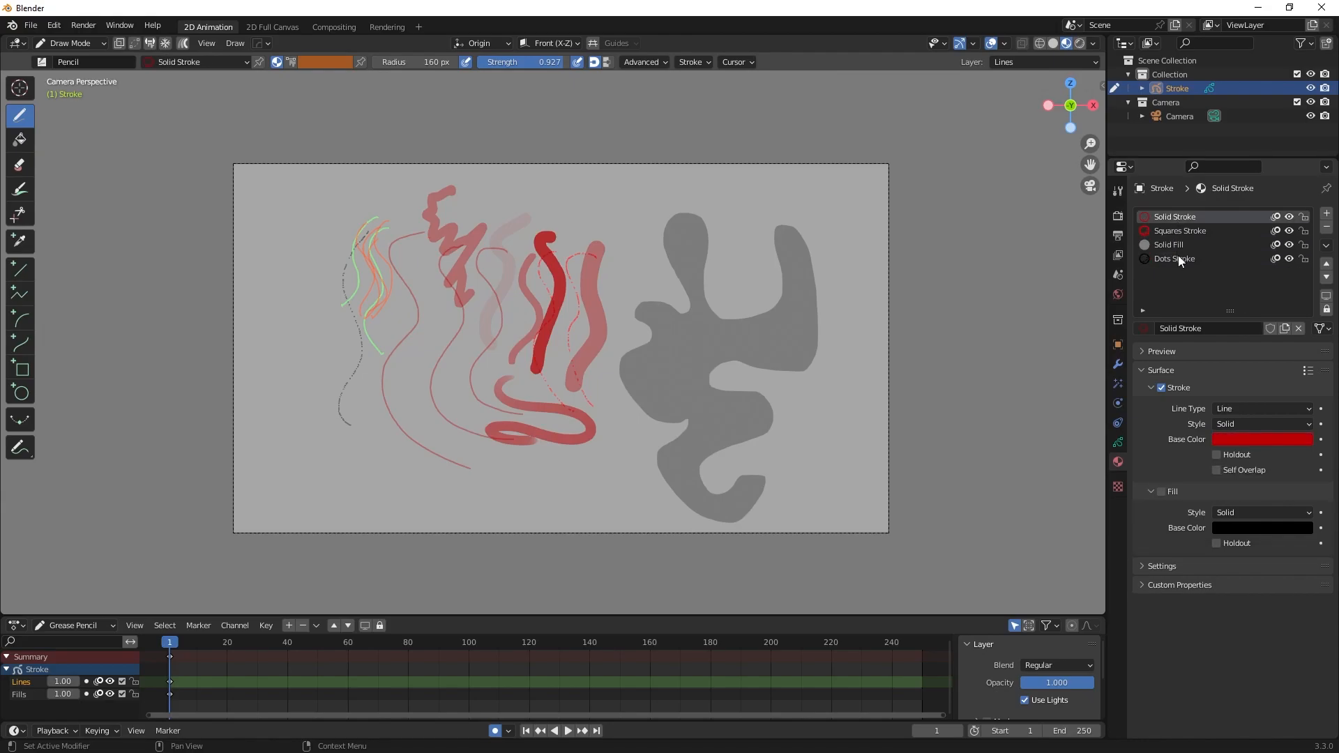
Add a new material named Test Stroke in its own slot and draw a wavy vertical stroke with it beside the grey filled shape
click(1325, 215)
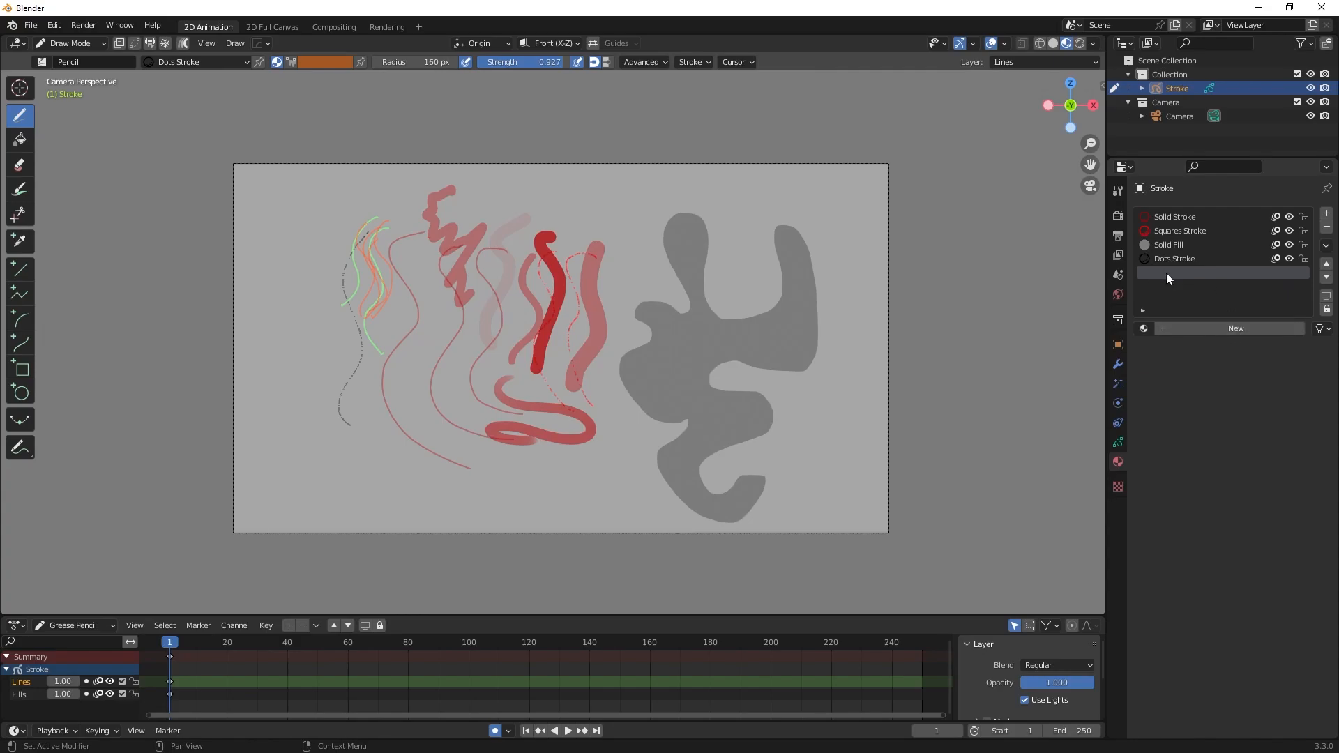
click(1233, 329)
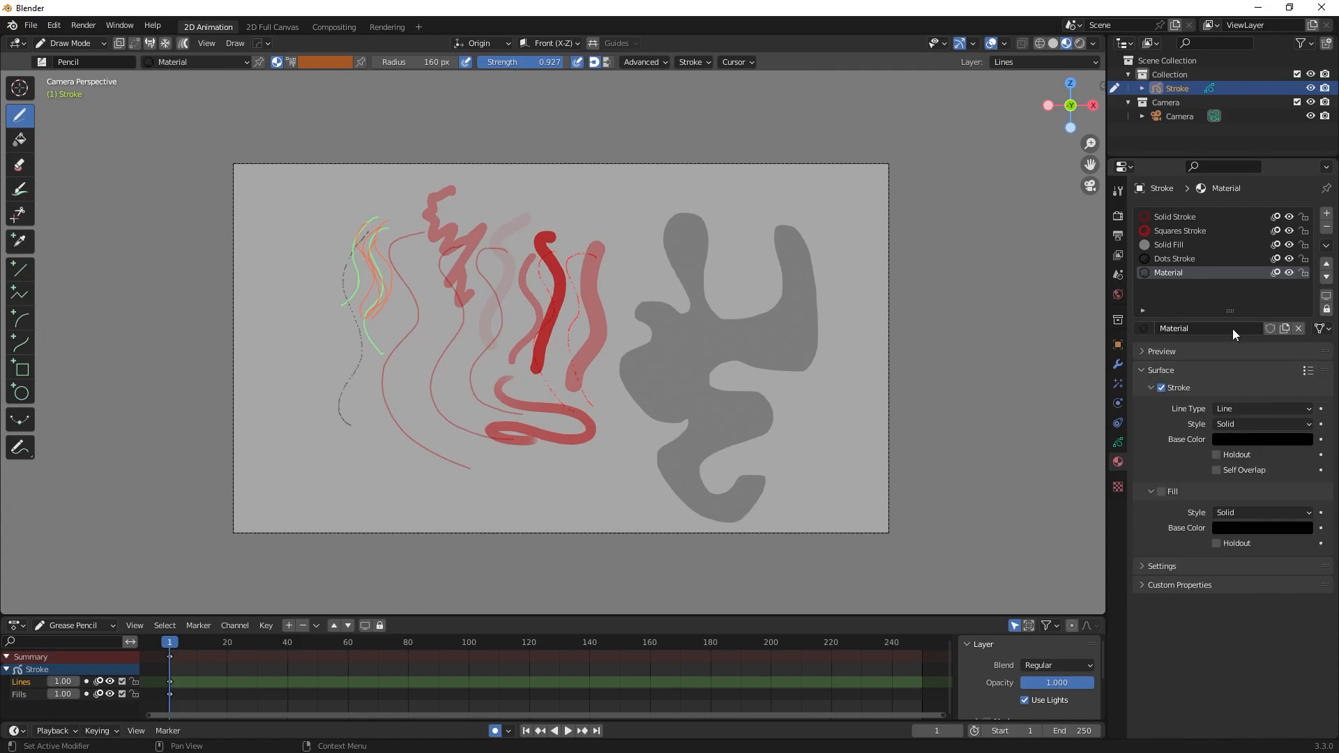
double_click(1219, 329)
text(Test Stroke)
key(Return)
scroll(796, 289, up, 2)
drag(882, 207, 868, 409)
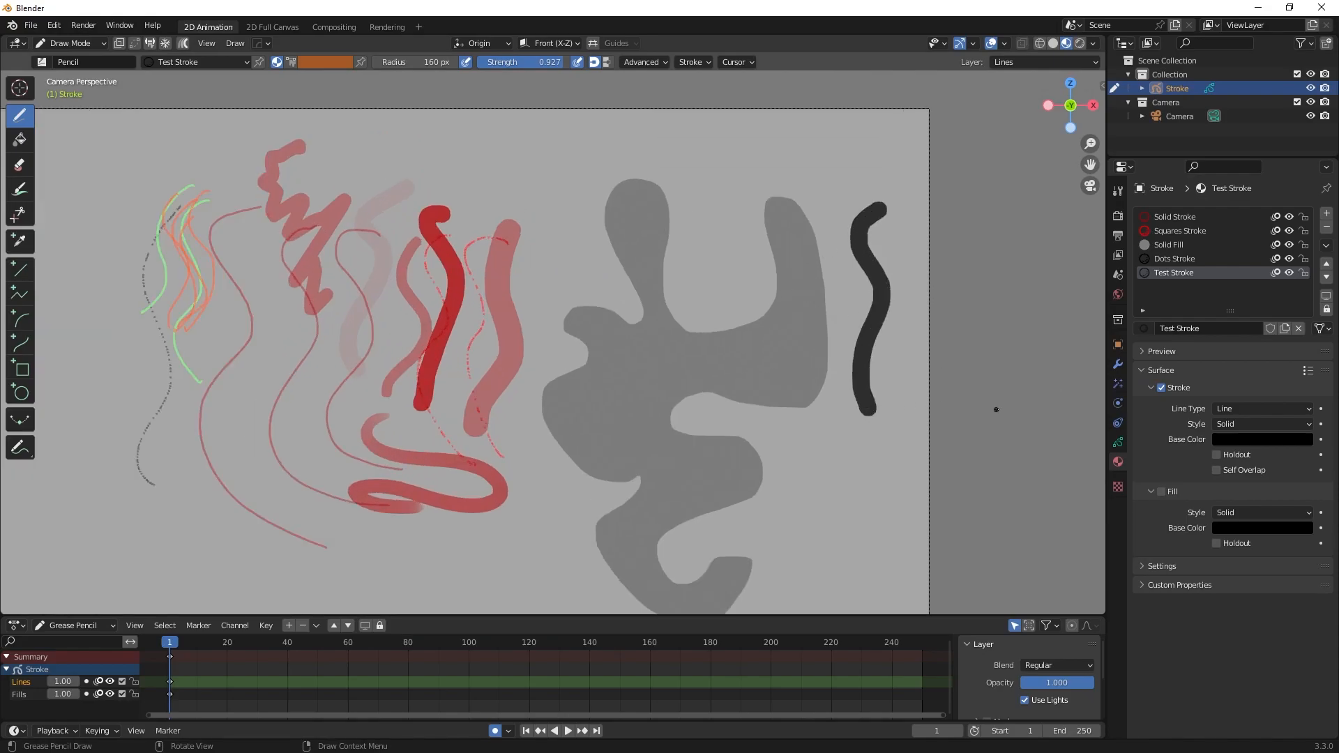
Try the Texture stroke style on the Test Stroke material with the Line type, opening the image file browser without loading a file
click(1270, 425)
click(1270, 425)
click(1267, 408)
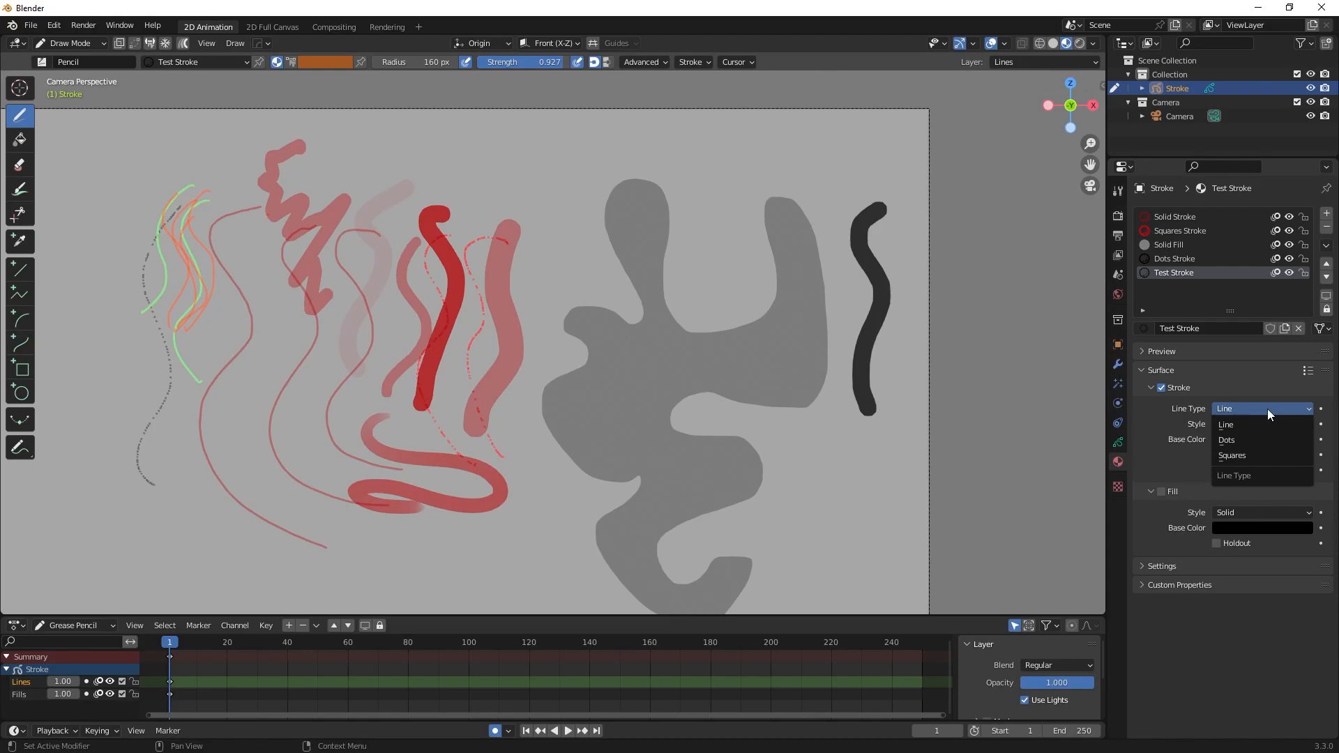
click(1267, 409)
click(1258, 425)
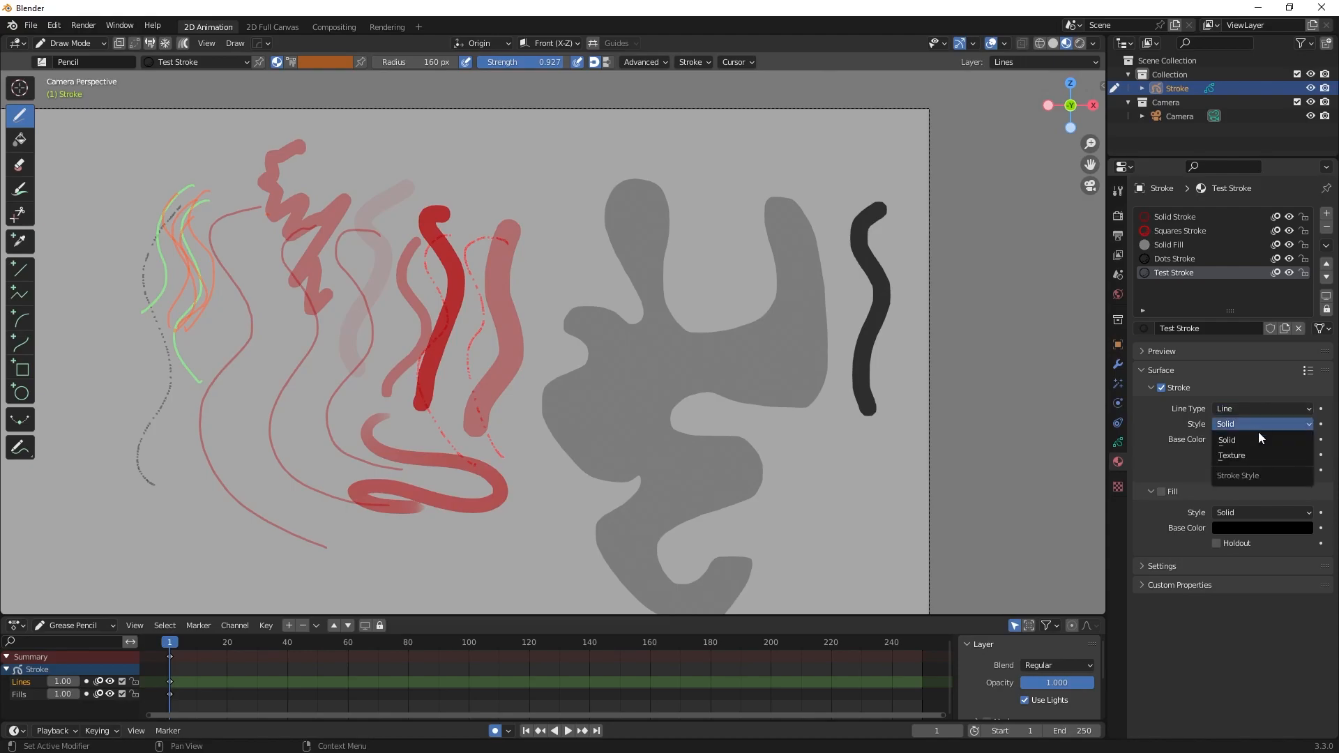
click(1257, 453)
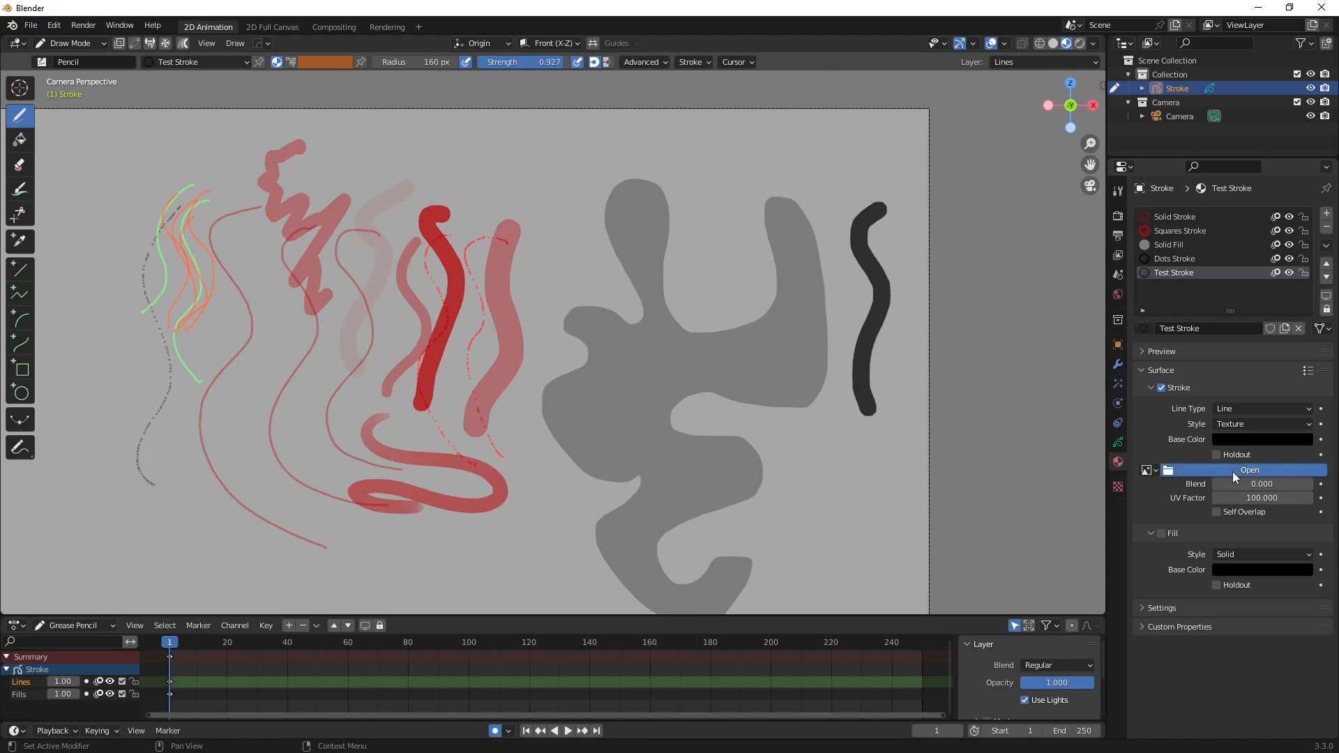
click(1233, 470)
click(1104, 25)
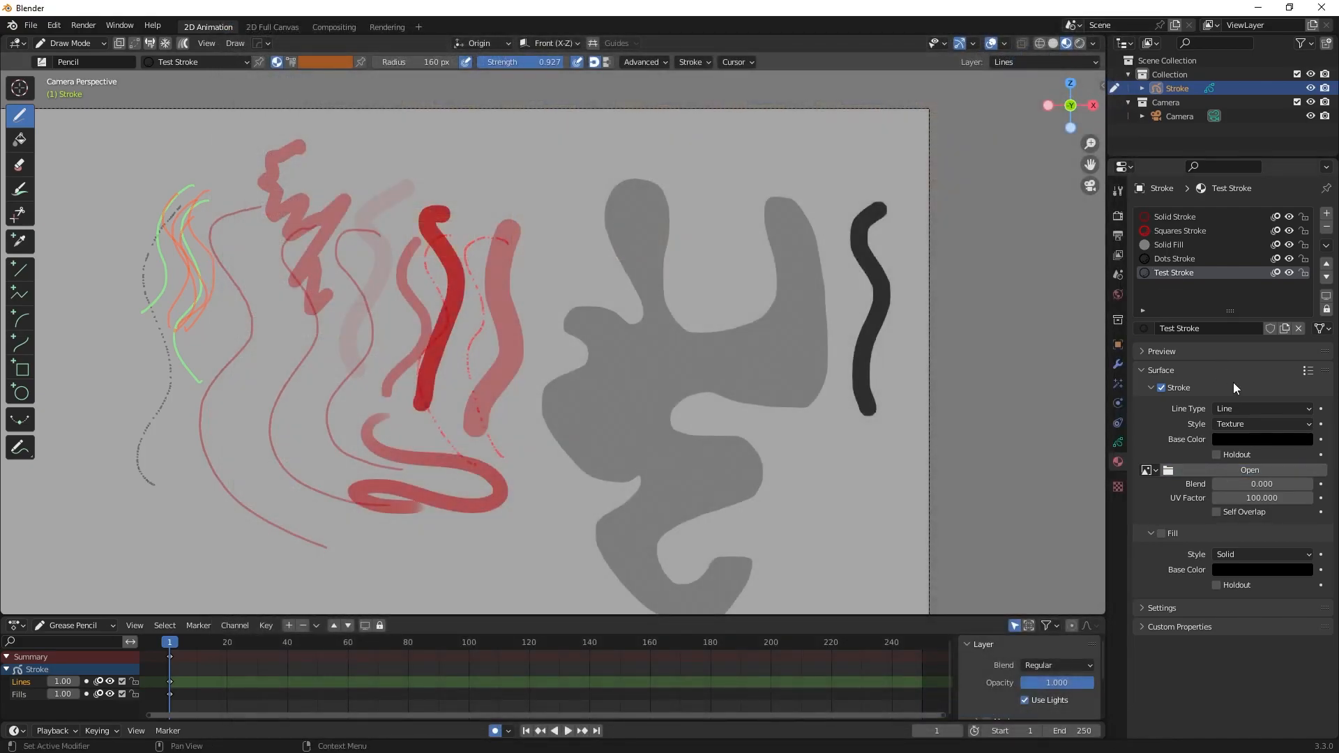
Set the Test Stroke material's stroke style back to Solid
click(1243, 424)
click(1243, 425)
click(1244, 425)
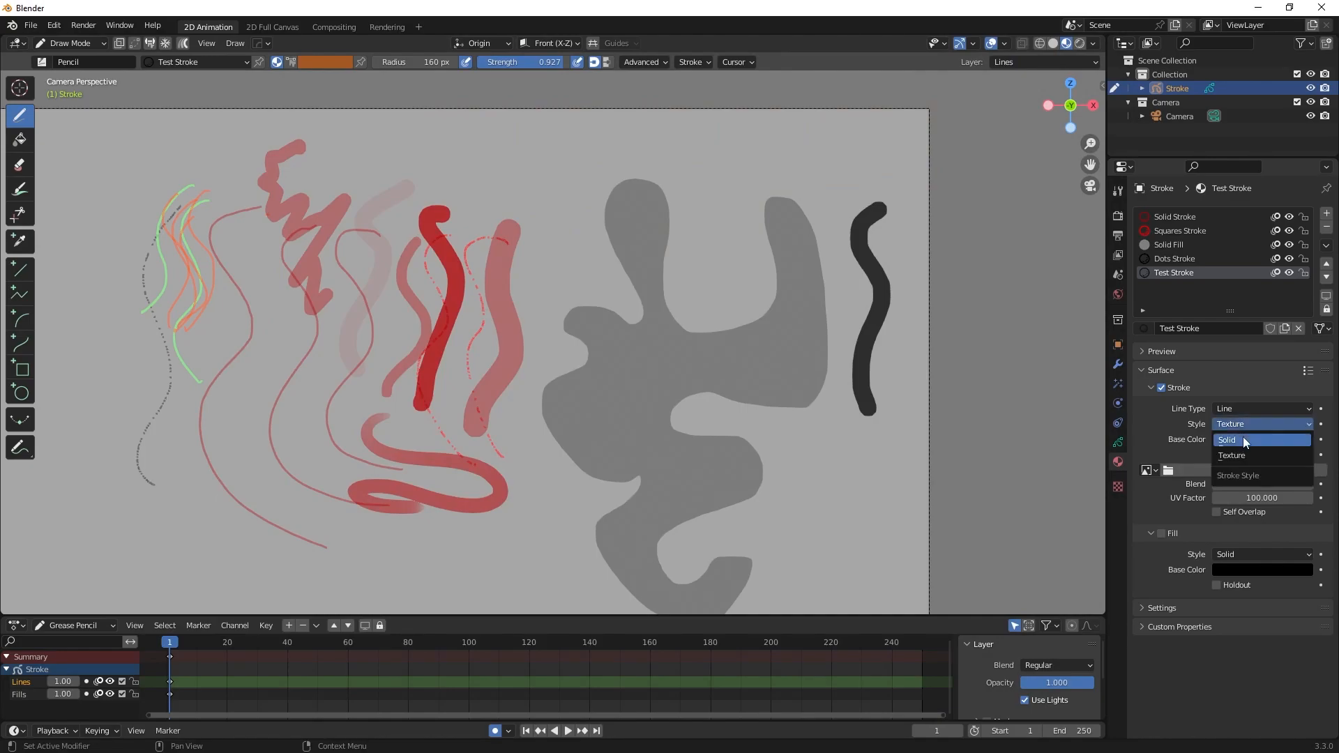
click(1243, 437)
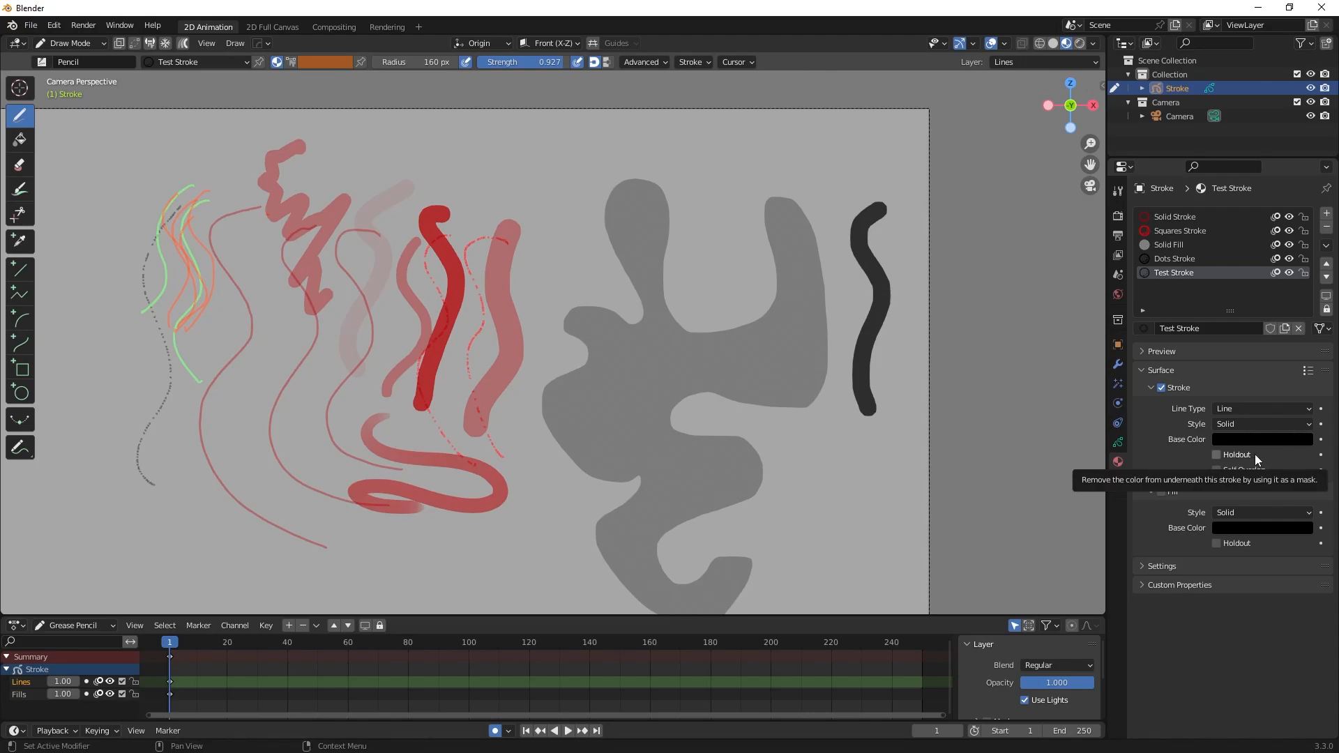
Draw a looping stroke over the grey shape's upper arm with Holdout enabled on Test Stroke, and turn Holdout off again
click(1253, 453)
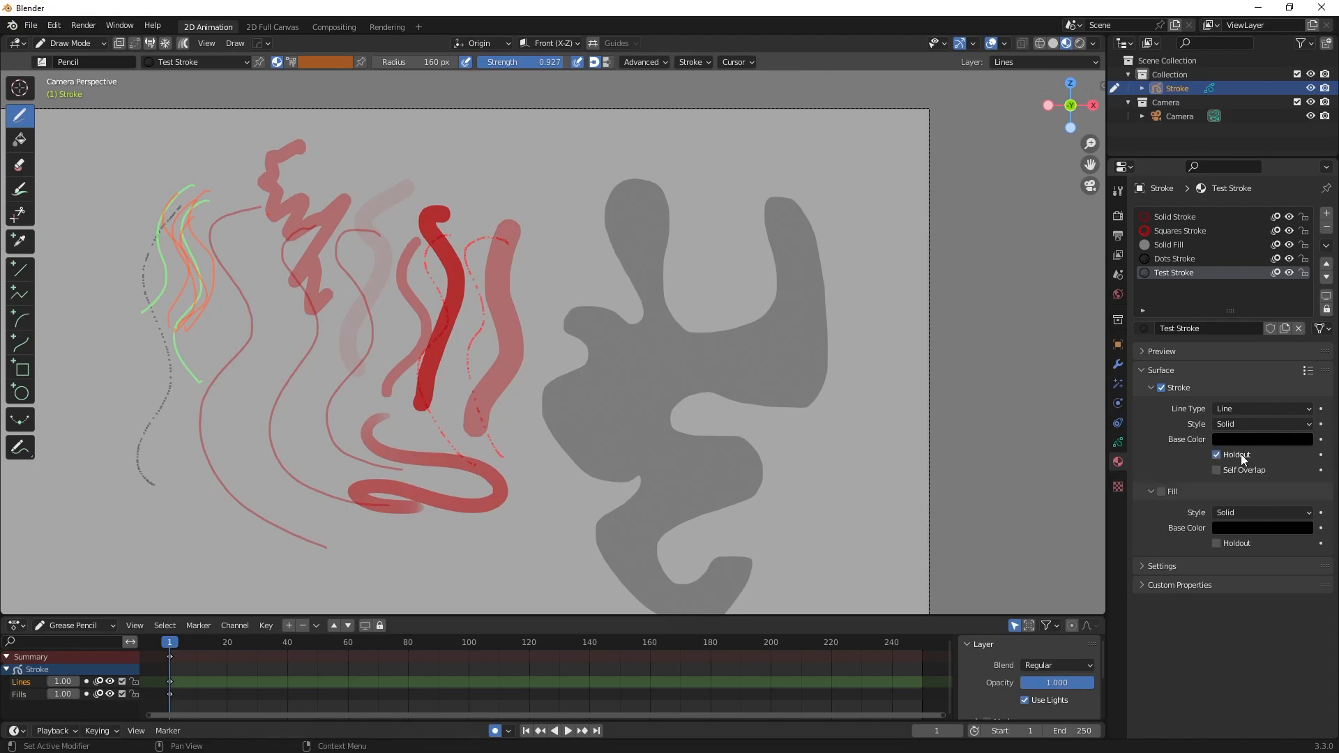
mouse_move(823, 294)
mouse_down()
mouse_move(777, 336)
mouse_move(826, 340)
mouse_move(784, 307)
mouse_move(691, 342)
mouse_move(711, 331)
mouse_up()
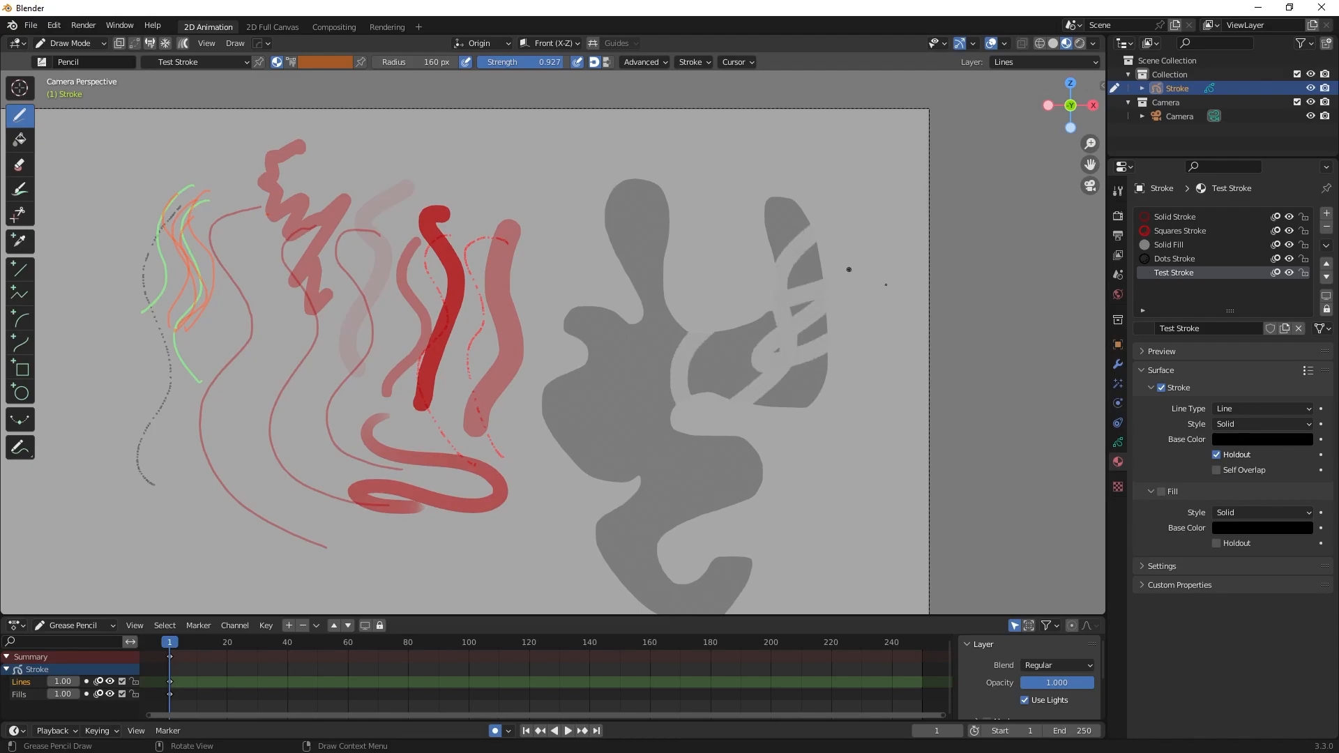
click(1214, 455)
click(1215, 455)
click(1215, 455)
Draw several crossing strokes around the grey shape's lower part with Self Overlap enabled on Test Stroke, and turn Self Overlap off
click(1215, 470)
click(1215, 470)
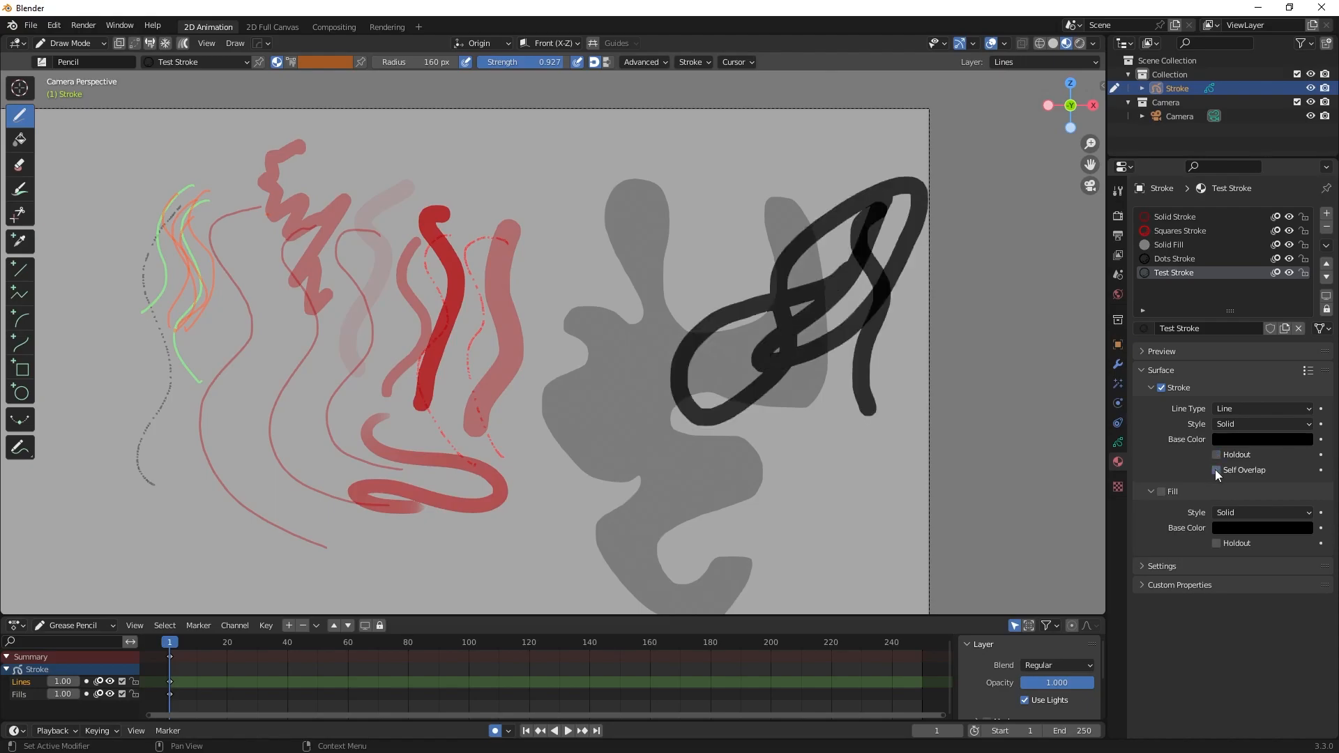
click(1214, 470)
mouse_move(864, 459)
mouse_down()
mouse_move(823, 471)
mouse_move(828, 522)
mouse_move(865, 565)
mouse_move(841, 509)
mouse_move(721, 523)
mouse_up()
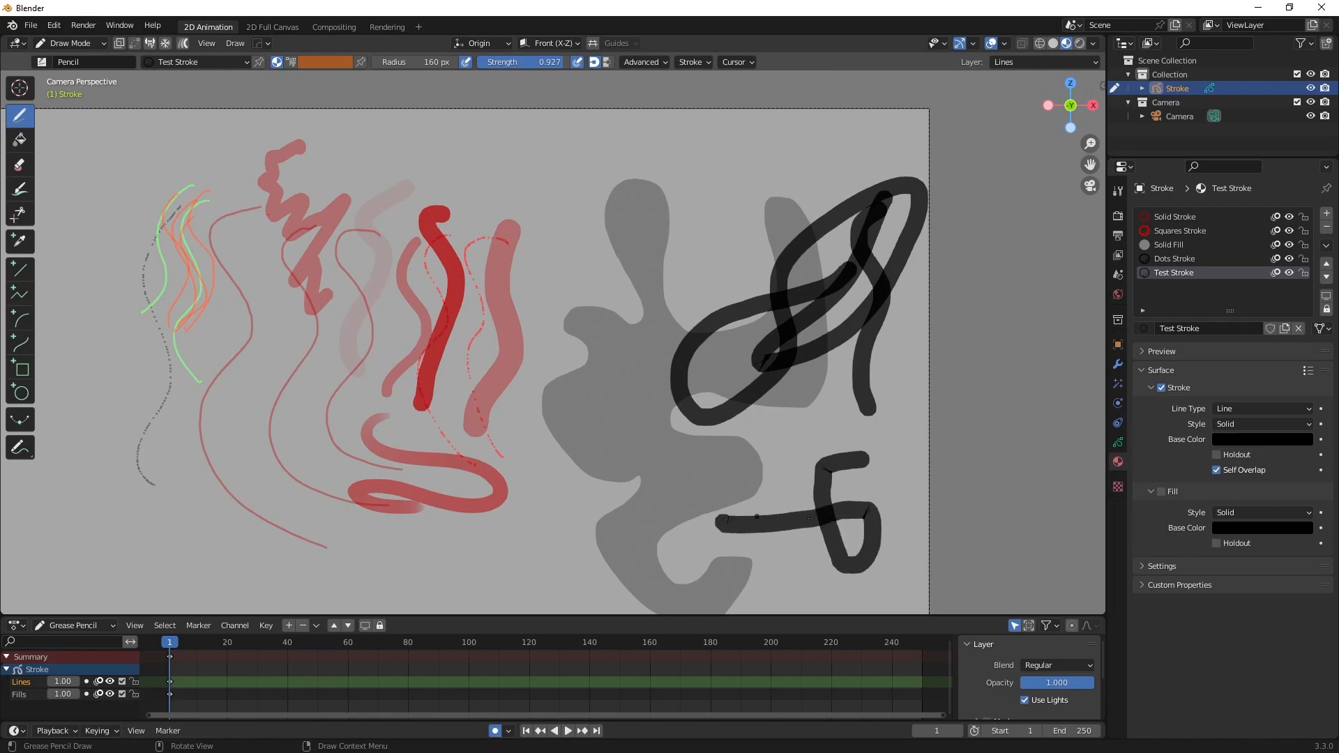
mouse_move(743, 443)
mouse_down()
mouse_move(682, 450)
mouse_move(750, 497)
mouse_move(561, 496)
mouse_up()
drag(545, 451, 567, 496)
mouse_move(566, 410)
mouse_down()
mouse_move(585, 427)
mouse_move(531, 541)
mouse_move(573, 589)
mouse_move(626, 497)
mouse_move(617, 449)
mouse_move(652, 493)
mouse_move(637, 582)
mouse_move(659, 592)
mouse_move(597, 538)
mouse_move(500, 529)
mouse_up()
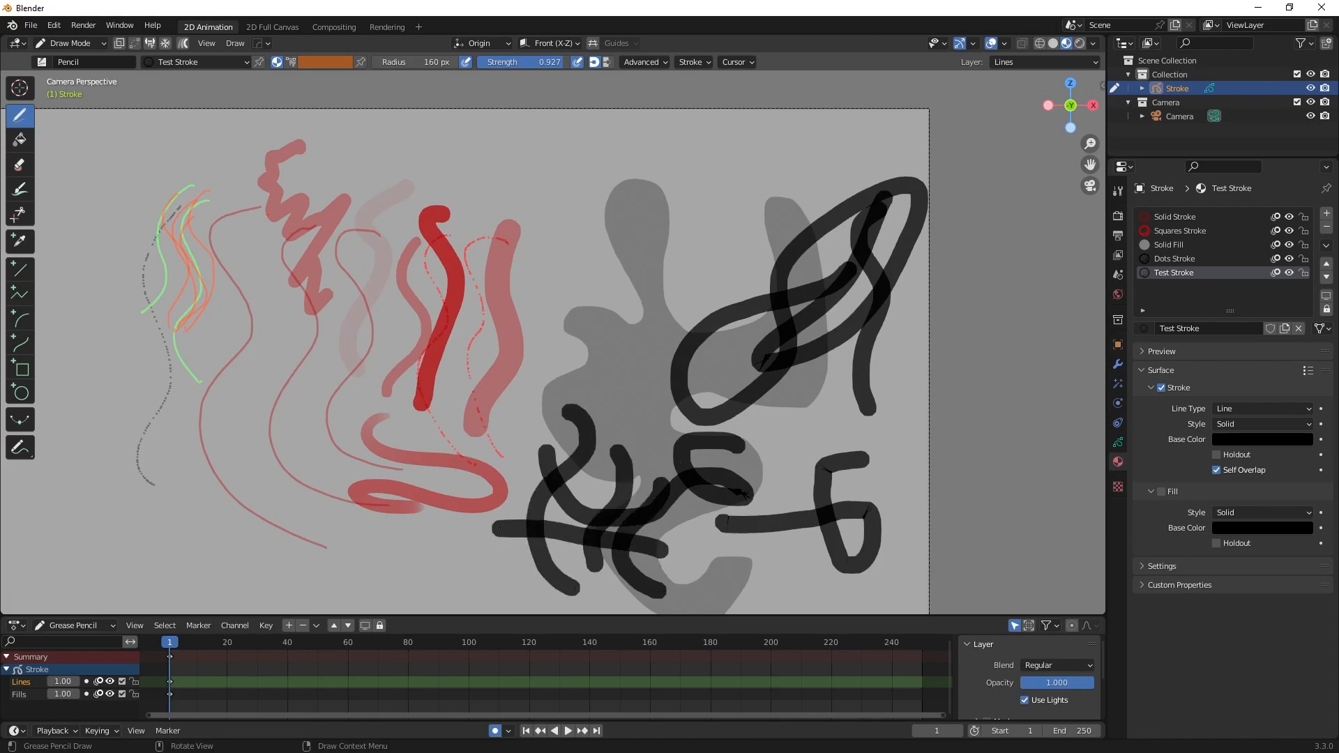
click(1219, 470)
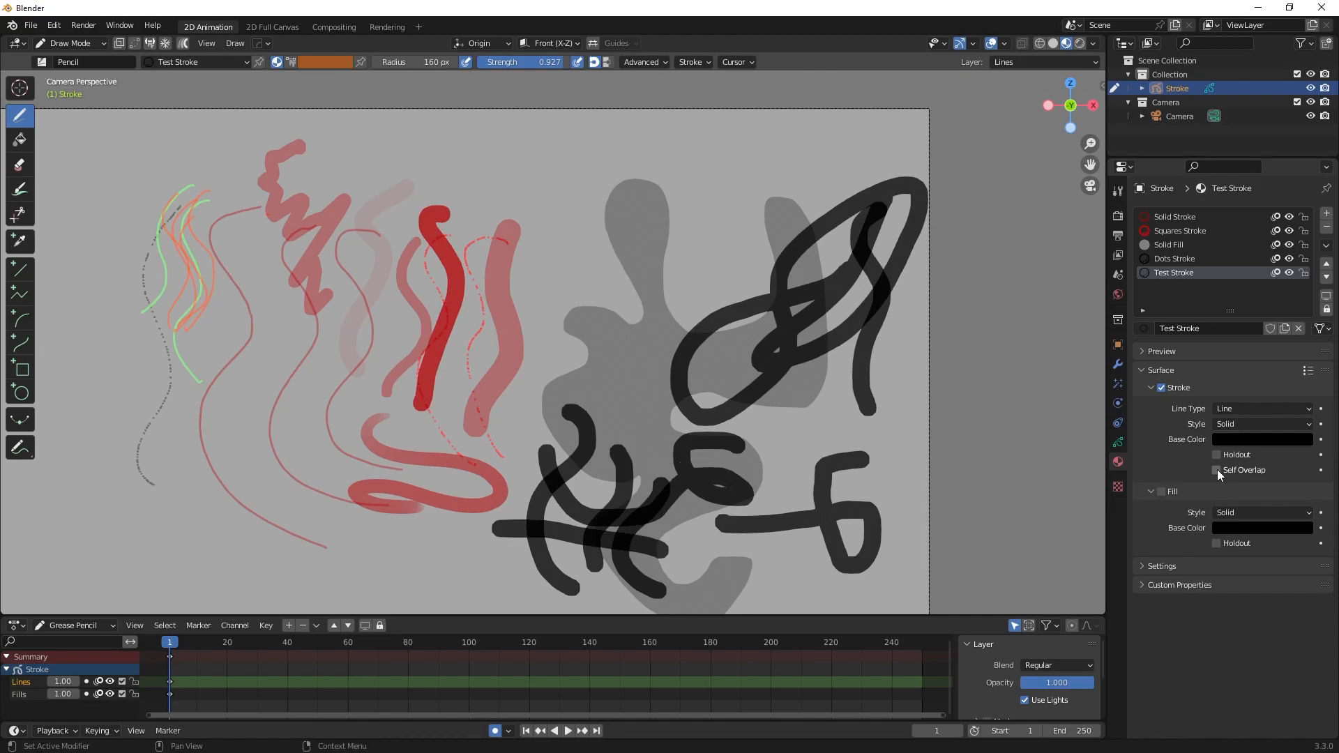
Enable Fill on Test Stroke, with dark green stroke color (HSV 0.367, 1.000, 0.052) and blue fill color (HSV 0.666, 1.000, 0.326)
click(1162, 491)
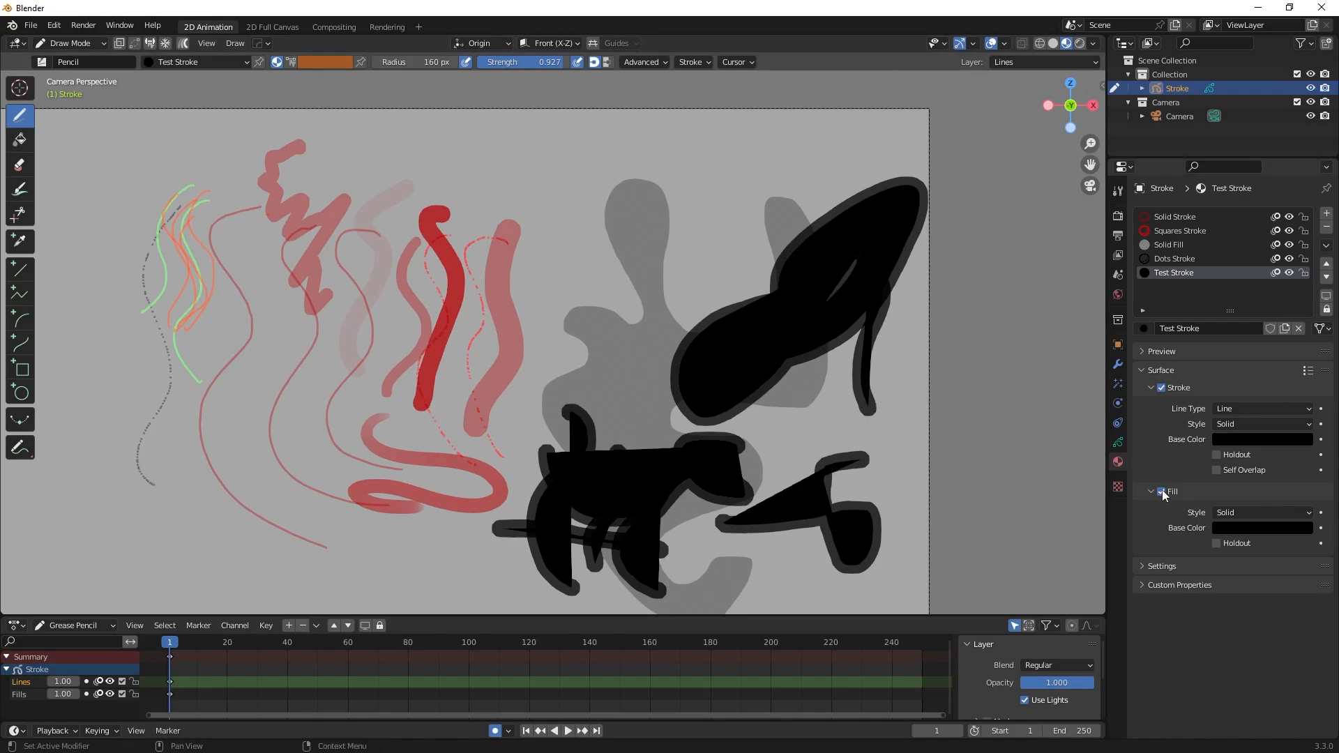
click(1244, 441)
click(1301, 291)
mouse_move(1301, 291)
mouse_down()
mouse_move(1301, 316)
mouse_move(1244, 289)
mouse_move(1210, 247)
mouse_up()
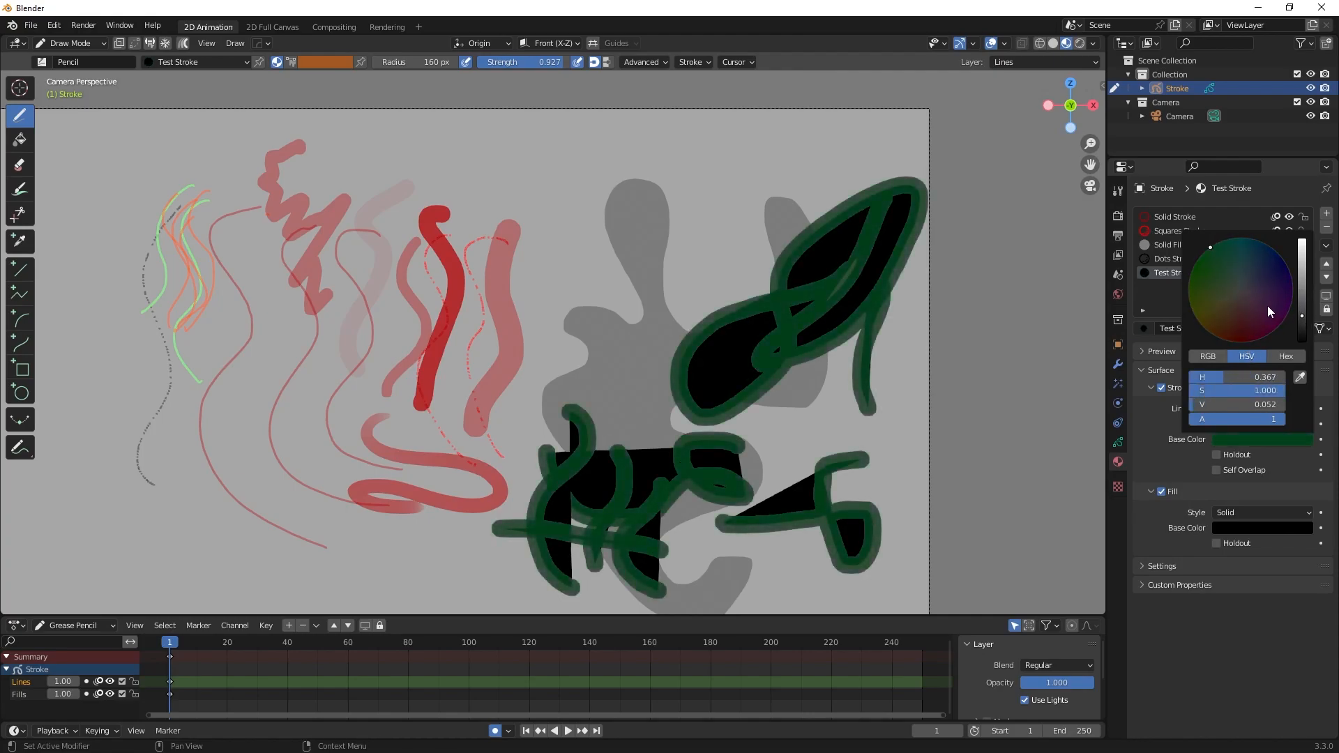
click(1245, 528)
drag(1302, 427, 1285, 350)
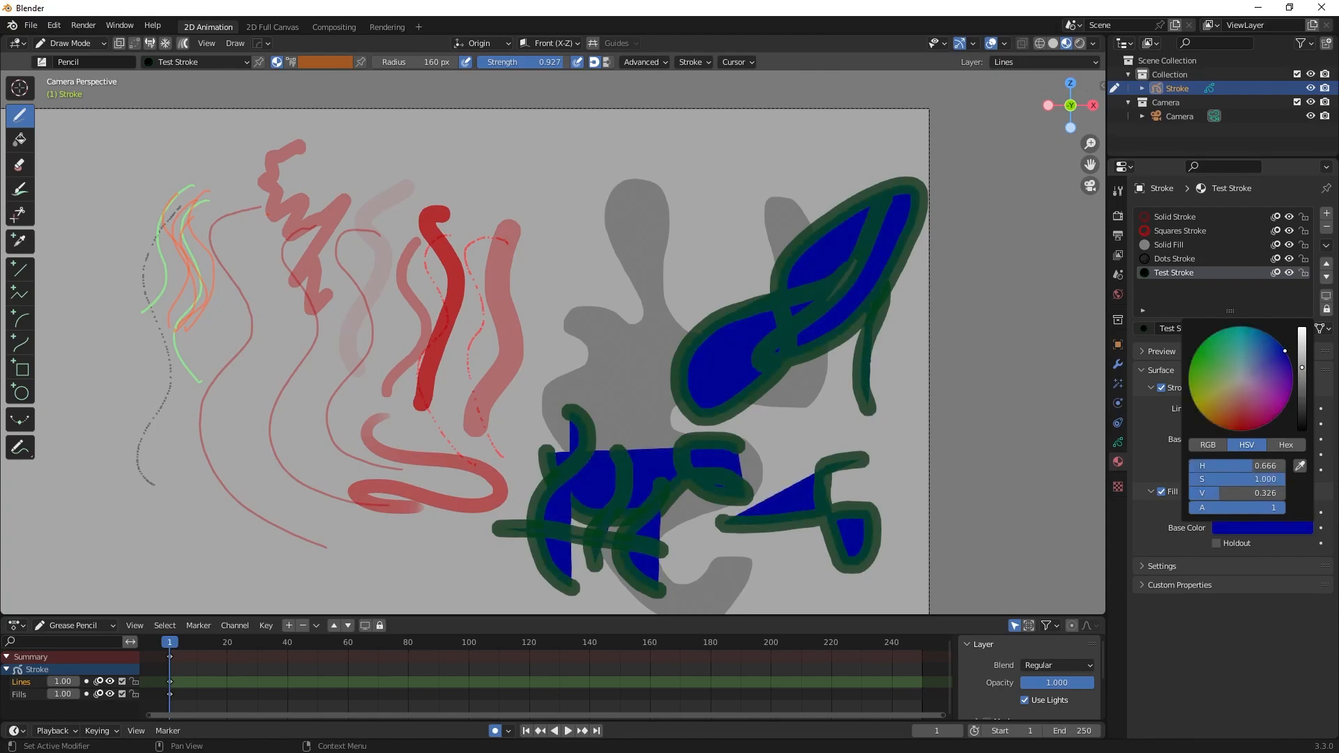
Draw a large curved filled shape over the thick red strokes and turn off the Test Stroke material's Fill
mouse_move(514, 204)
mouse_down()
mouse_move(441, 241)
mouse_move(422, 401)
mouse_move(593, 362)
mouse_move(517, 377)
mouse_move(652, 279)
mouse_move(563, 227)
mouse_up()
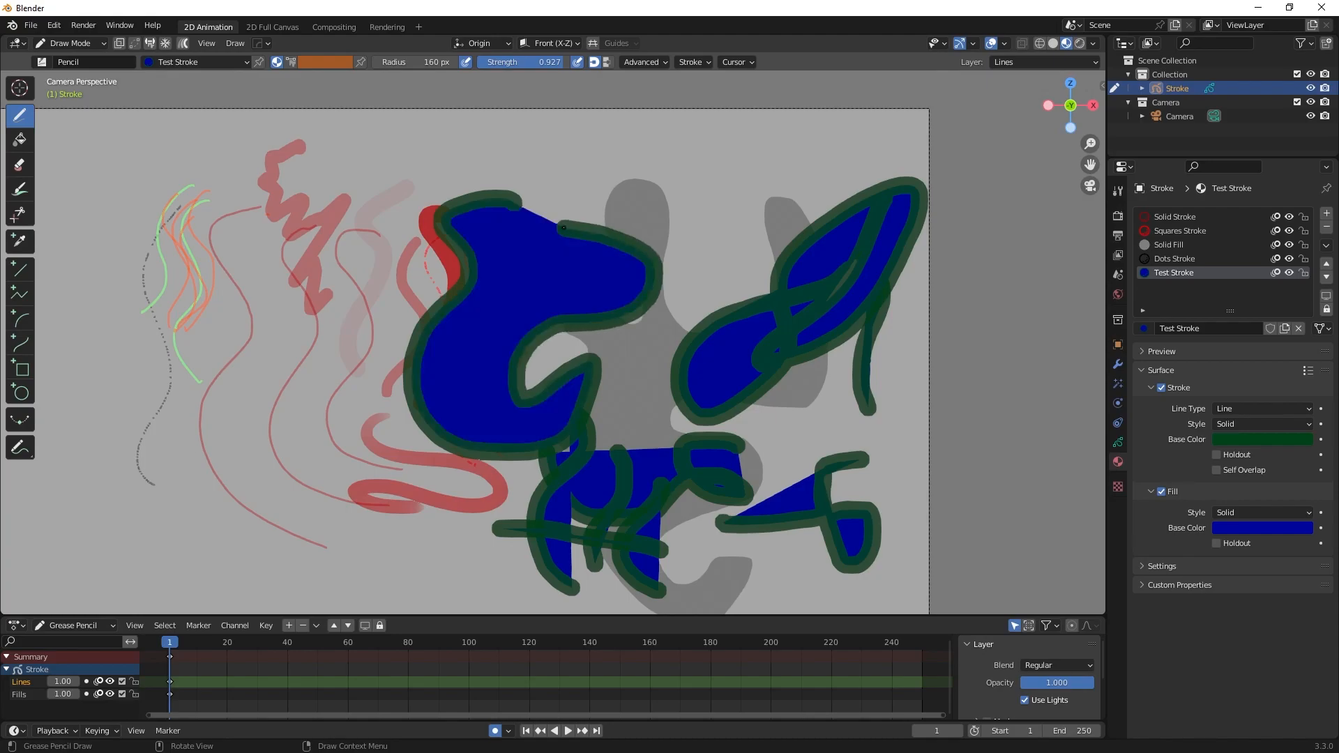
click(1162, 492)
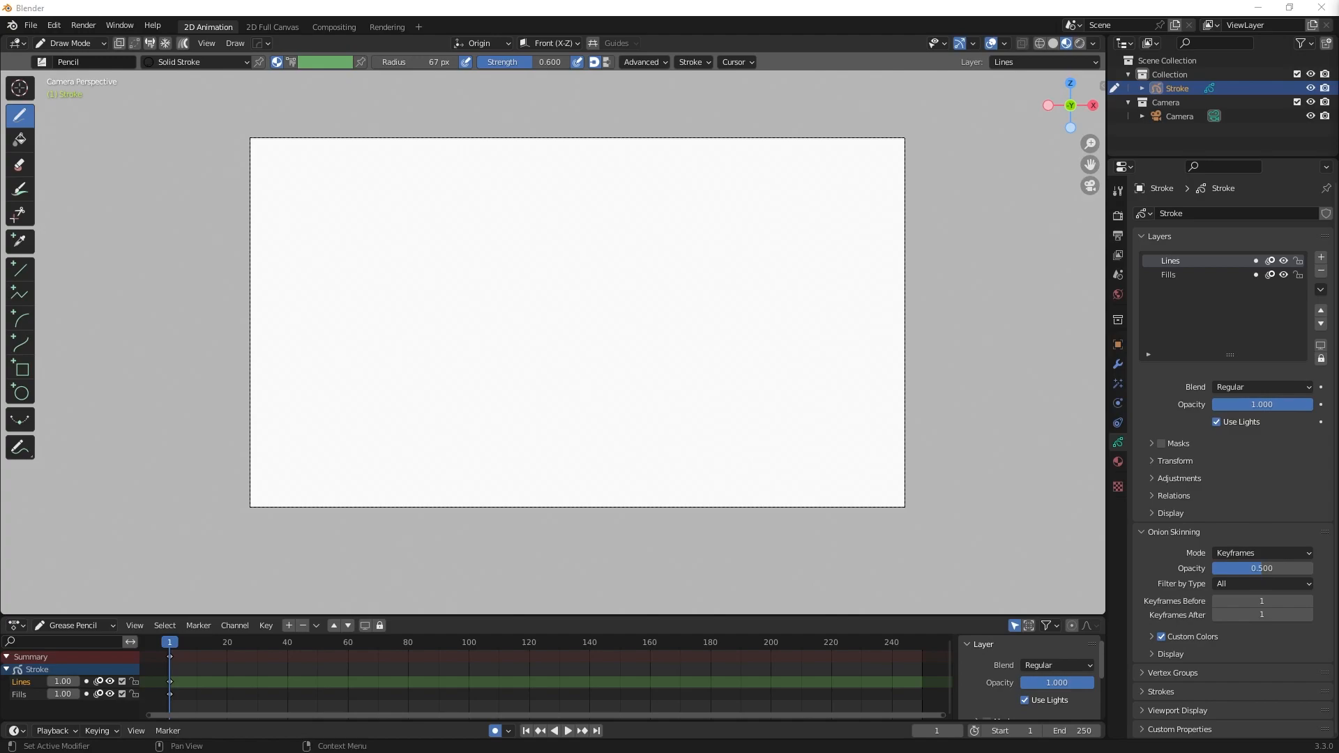
Draw a series of curved and S-shaped Pencil strokes across the middle of the blank canvas on the Lines layer
mouse_move(550, 189)
mouse_down()
mouse_move(492, 296)
mouse_move(531, 318)
mouse_up()
drag(552, 245, 561, 324)
drag(585, 248, 583, 377)
mouse_move(623, 364)
mouse_down()
mouse_move(596, 387)
mouse_move(631, 299)
mouse_move(720, 251)
mouse_move(703, 373)
mouse_up()
drag(656, 417, 632, 430)
mouse_move(789, 251)
mouse_down()
mouse_move(772, 252)
mouse_move(694, 430)
mouse_up()
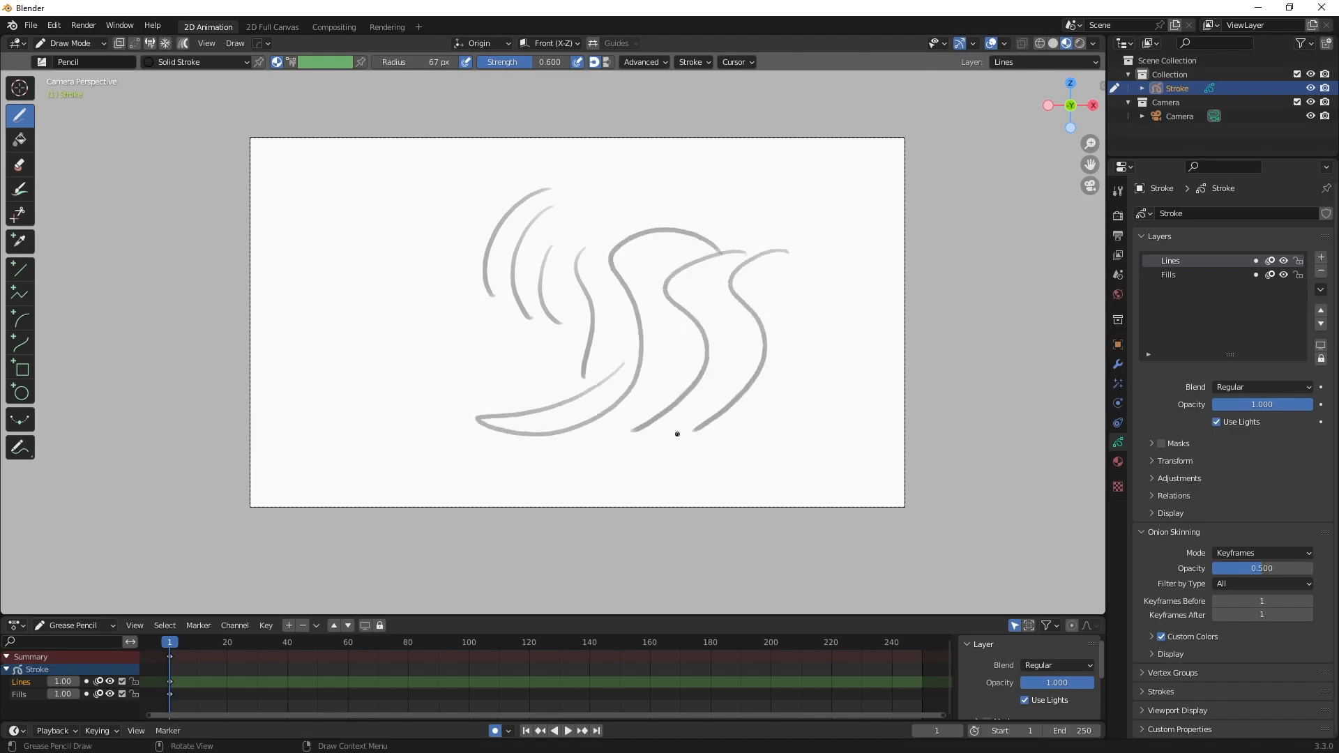
mouse_move(741, 225)
mouse_down()
mouse_move(683, 246)
mouse_move(654, 405)
mouse_up()
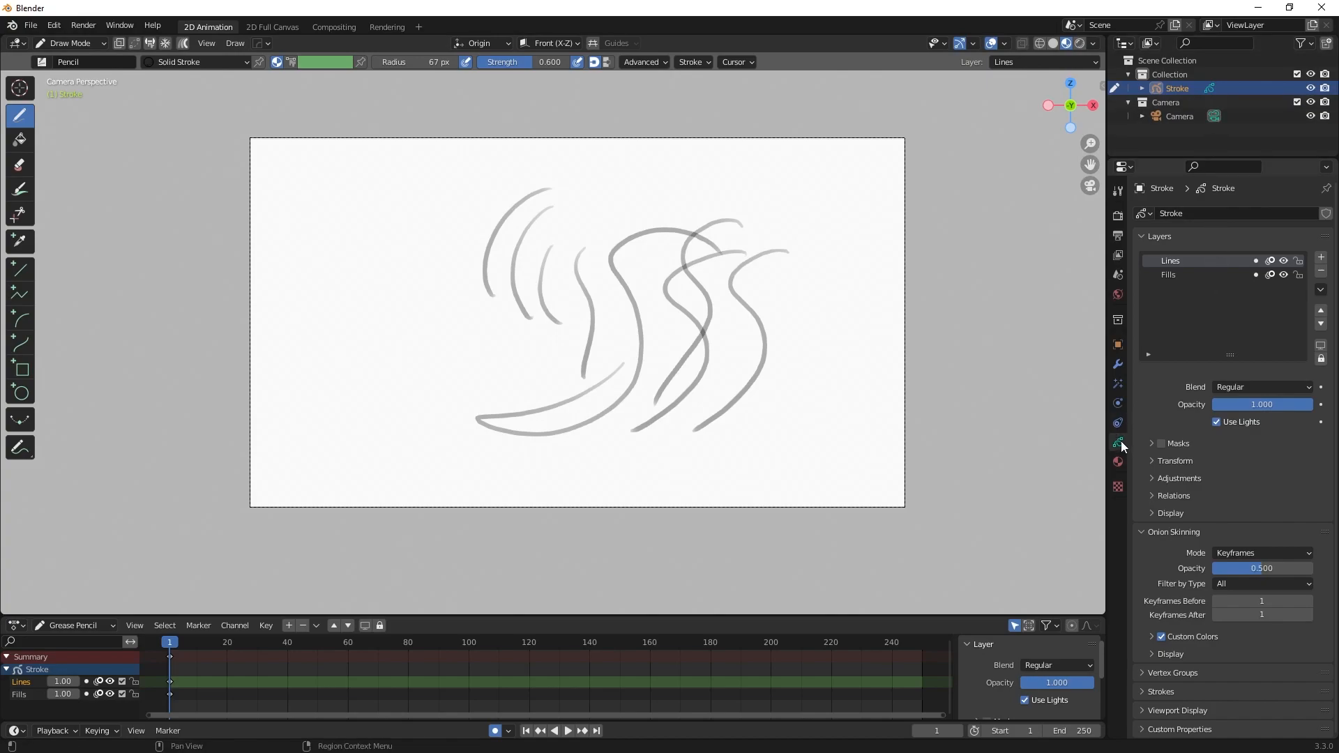
Hide and show the Lines layer repeatedly, and try deleting the layer before undoing the deletion
click(1283, 262)
click(1283, 262)
click(1283, 261)
click(1283, 261)
click(1321, 271)
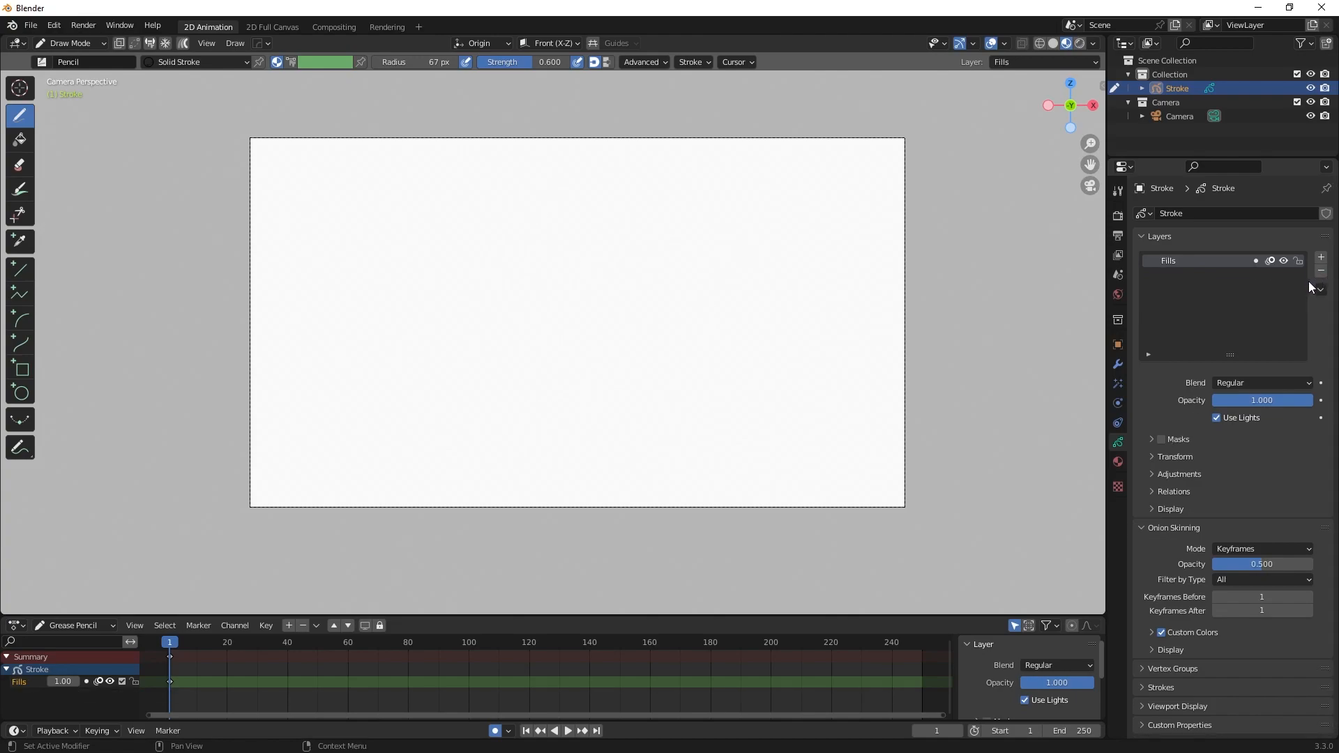
key(ctrl+z)
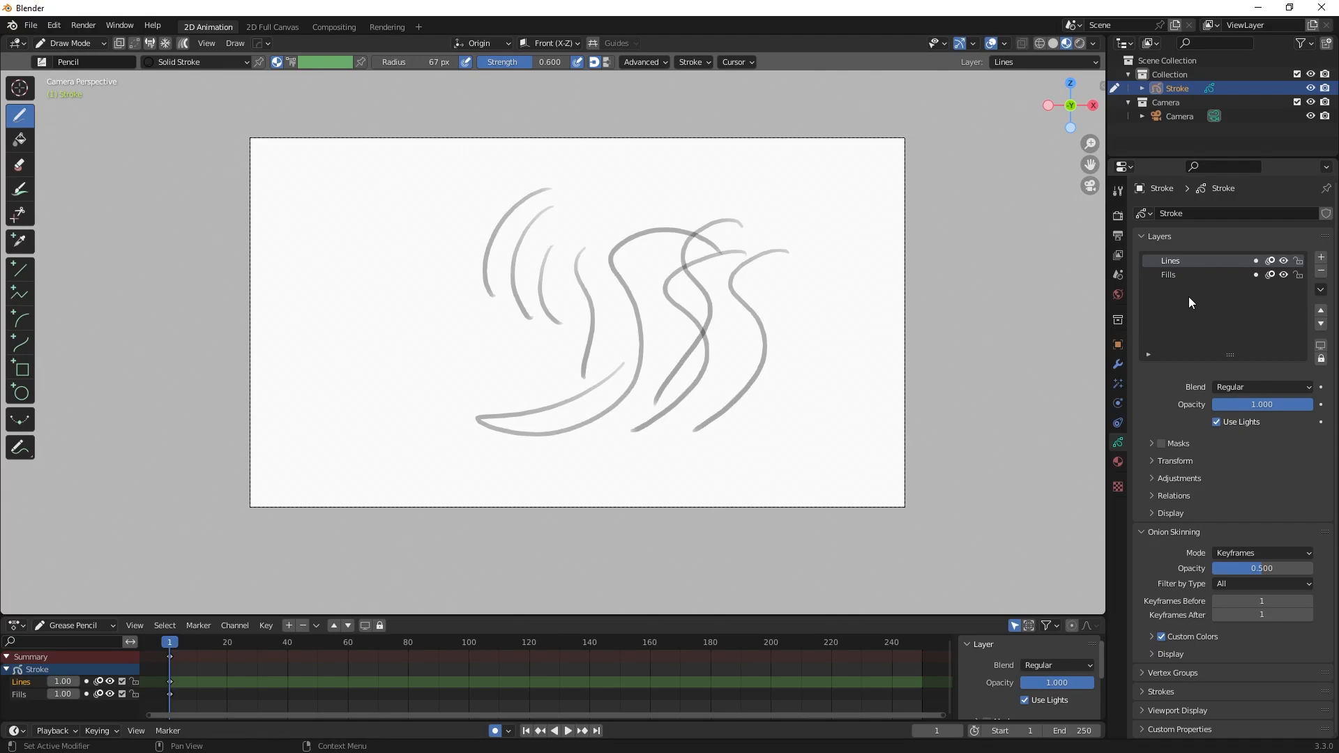
Try erasing diagonally across the left-hand curved strokes with the soft eraser, and undo the erasing
click(20, 165)
mouse_move(523, 224)
mouse_down()
mouse_move(514, 209)
mouse_move(529, 207)
mouse_move(502, 216)
mouse_move(526, 275)
mouse_move(517, 327)
mouse_move(541, 219)
mouse_move(583, 254)
mouse_move(589, 323)
mouse_move(591, 267)
mouse_move(538, 383)
mouse_move(643, 338)
mouse_move(591, 415)
mouse_move(633, 374)
mouse_move(589, 397)
mouse_move(625, 260)
mouse_move(556, 288)
mouse_move(621, 347)
mouse_up()
key(ctrl+z)
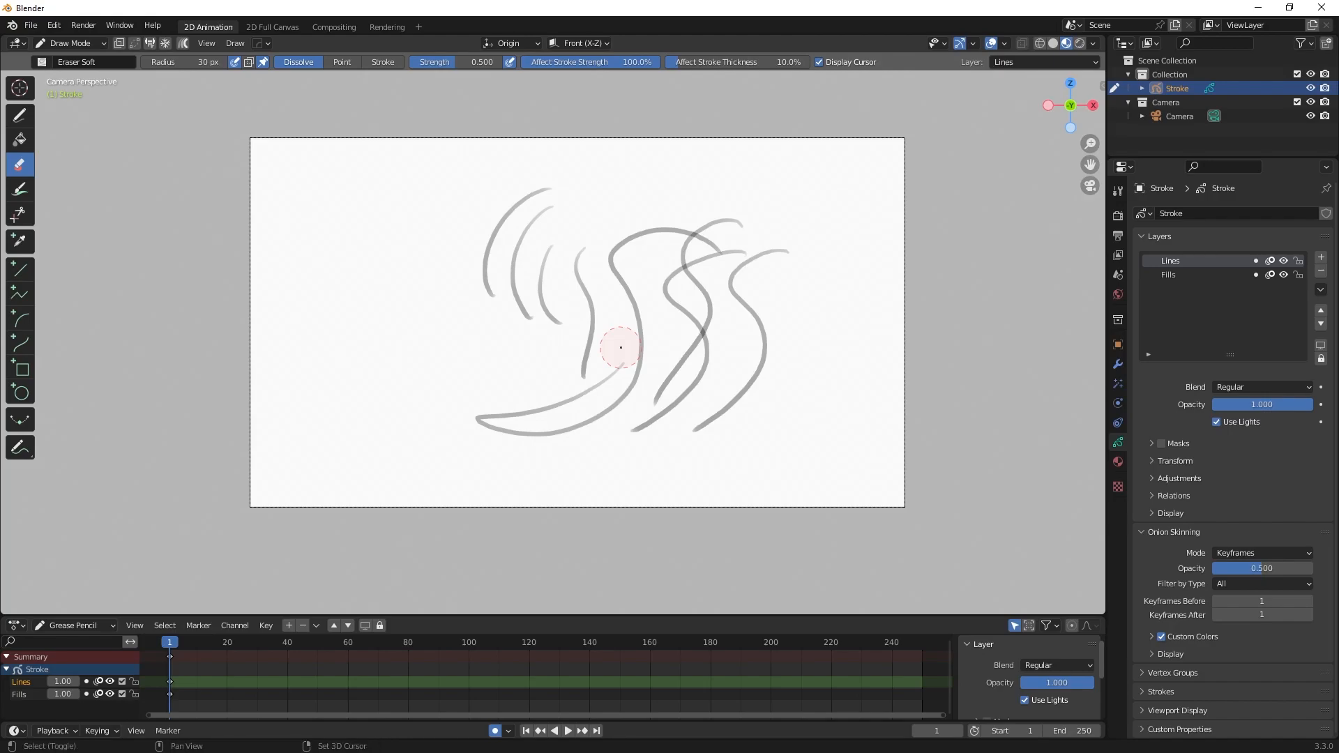
Switch the Stroke object to Edit Mode, select all the strokes on the canvas and delete their points
key(ctrl)
key(ctrl+Tab)
key(ctrl+Tab)
click(725, 354)
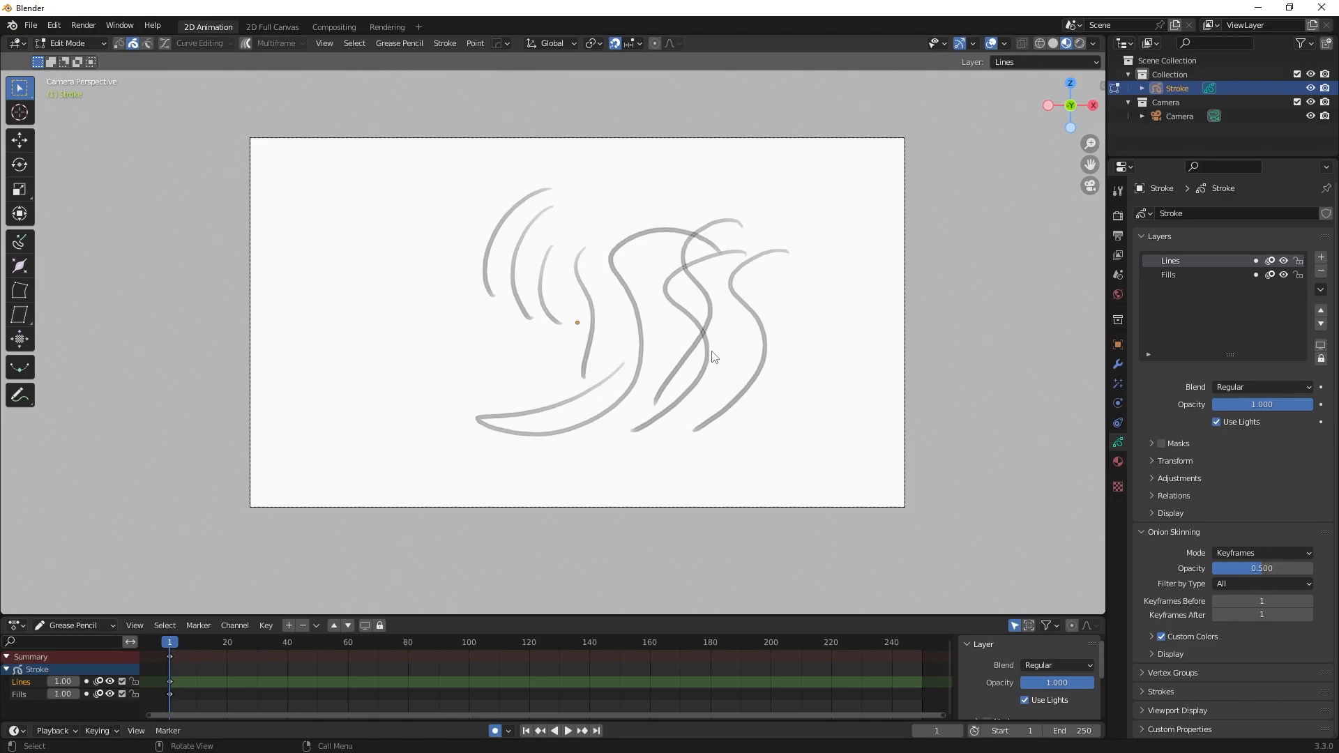
mouse_move(382, 149)
mouse_down()
mouse_move(540, 290)
mouse_move(769, 446)
mouse_move(869, 494)
mouse_up()
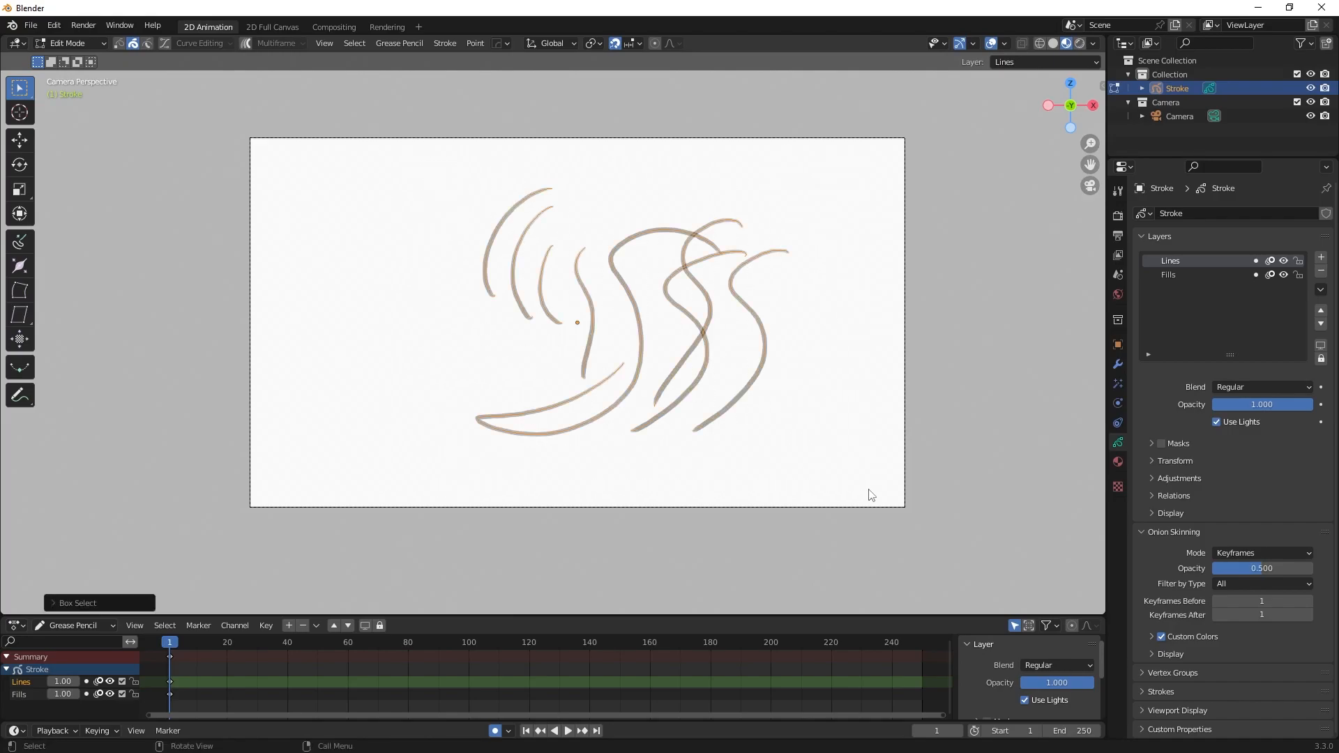
key(x)
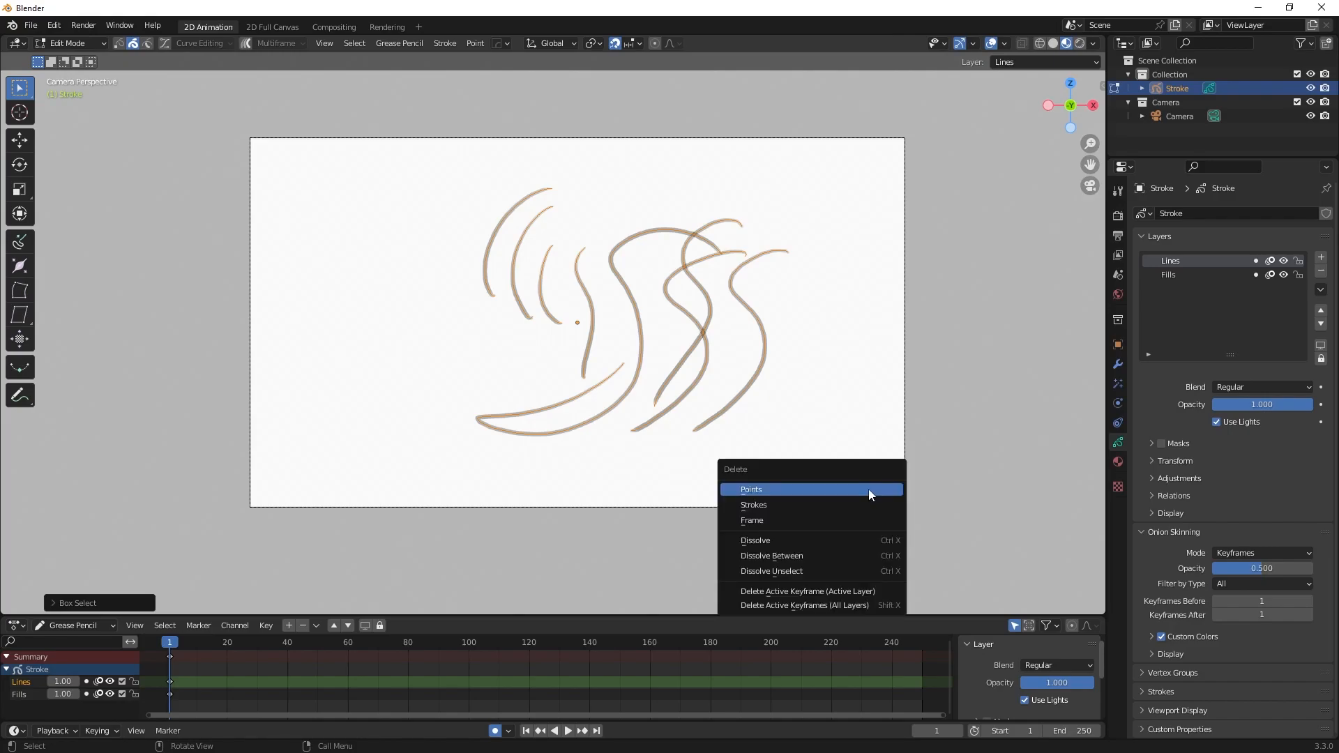
click(869, 491)
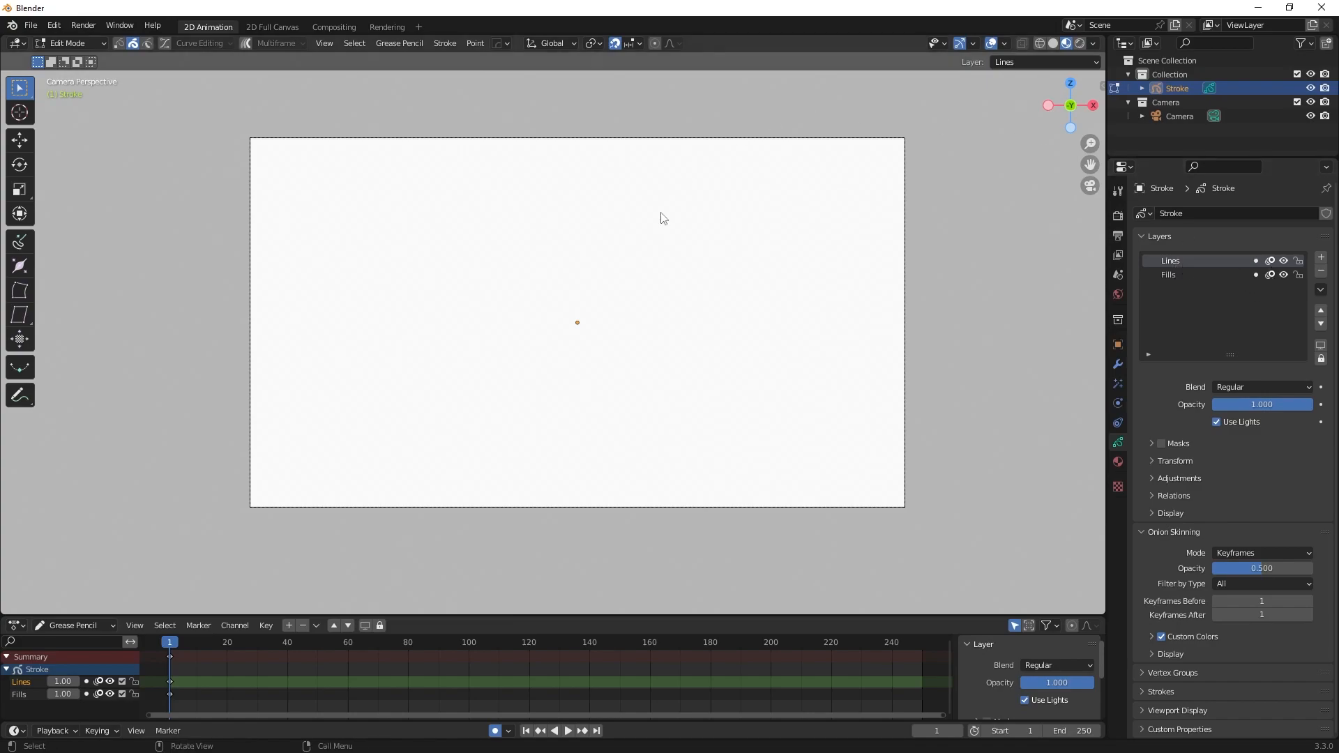
Change the world background color from white to a medium grey
scroll(625, 272, up, 2)
scroll(617, 281, down, 1)
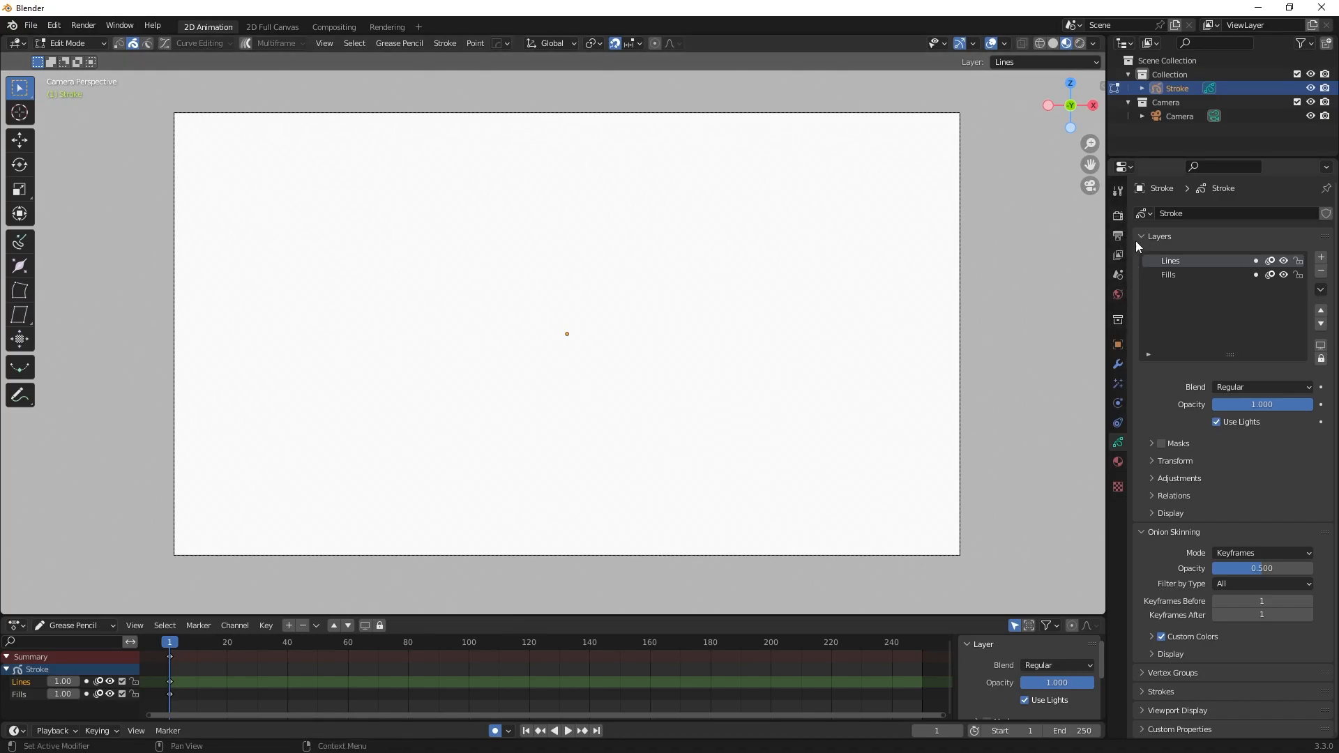
click(1117, 295)
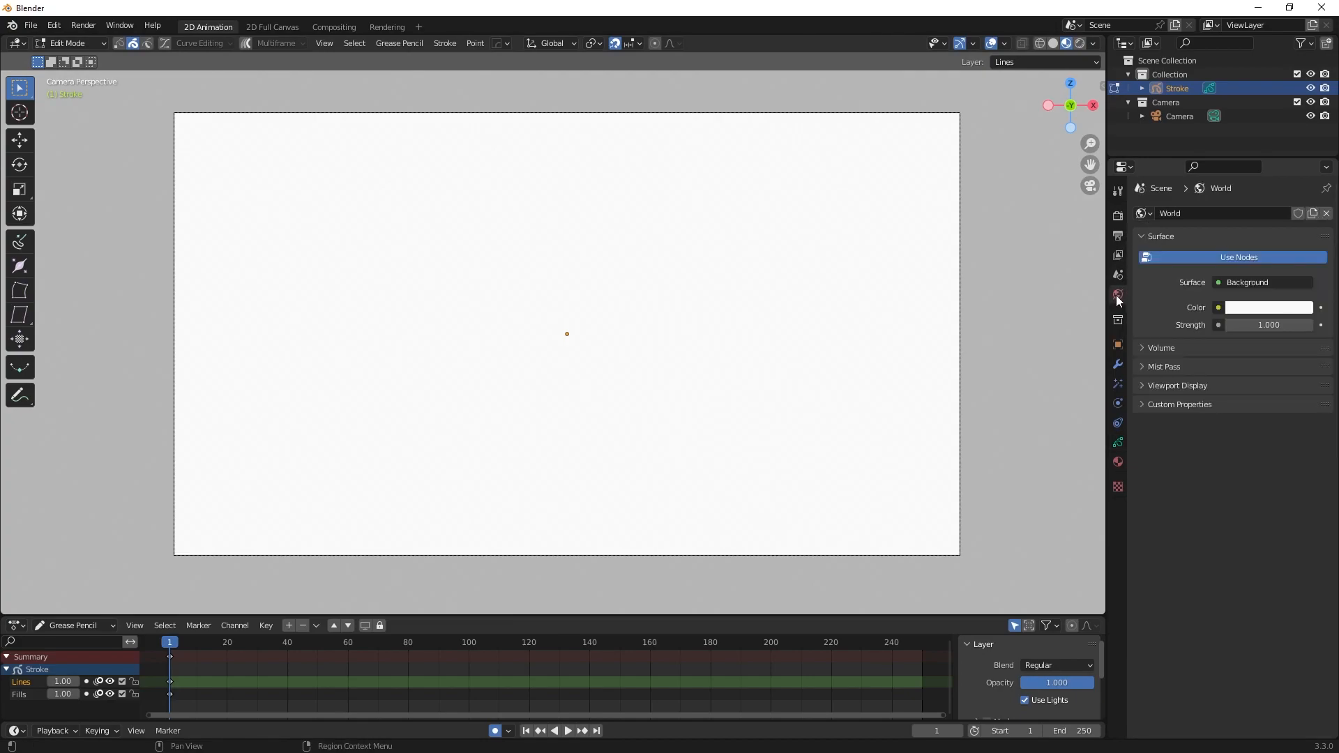
click(1258, 307)
drag(1301, 164, 1257, 170)
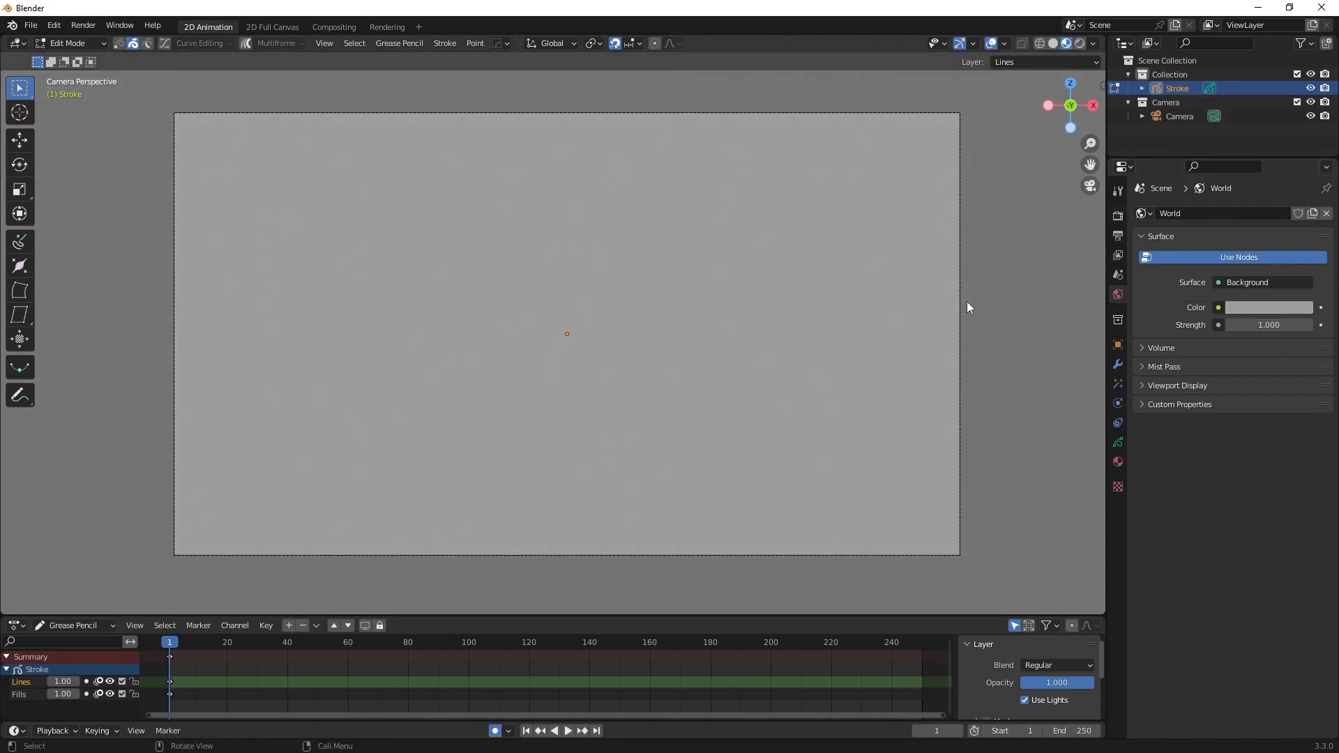
Return to Draw Mode and set the soft eraser's radius to 13 px
key(ctrl+Tab)
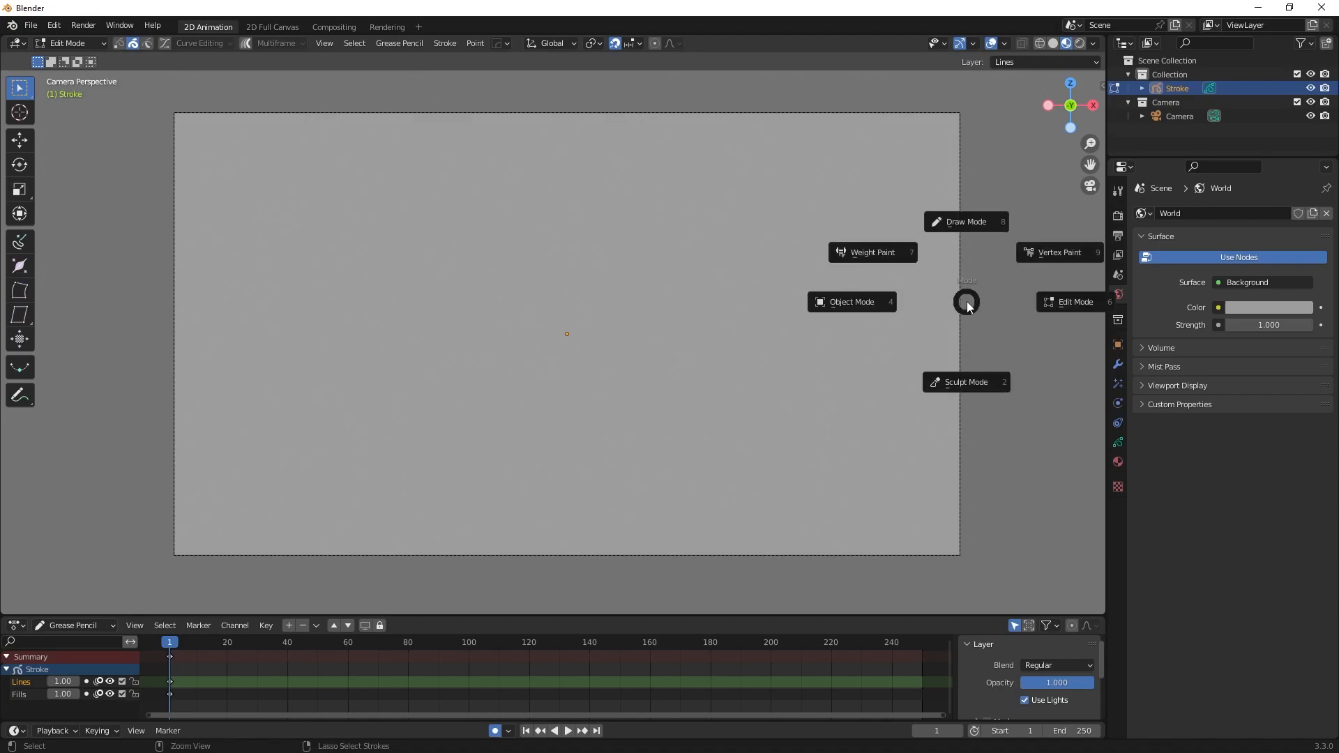
key(ctrl+Tab)
click(966, 222)
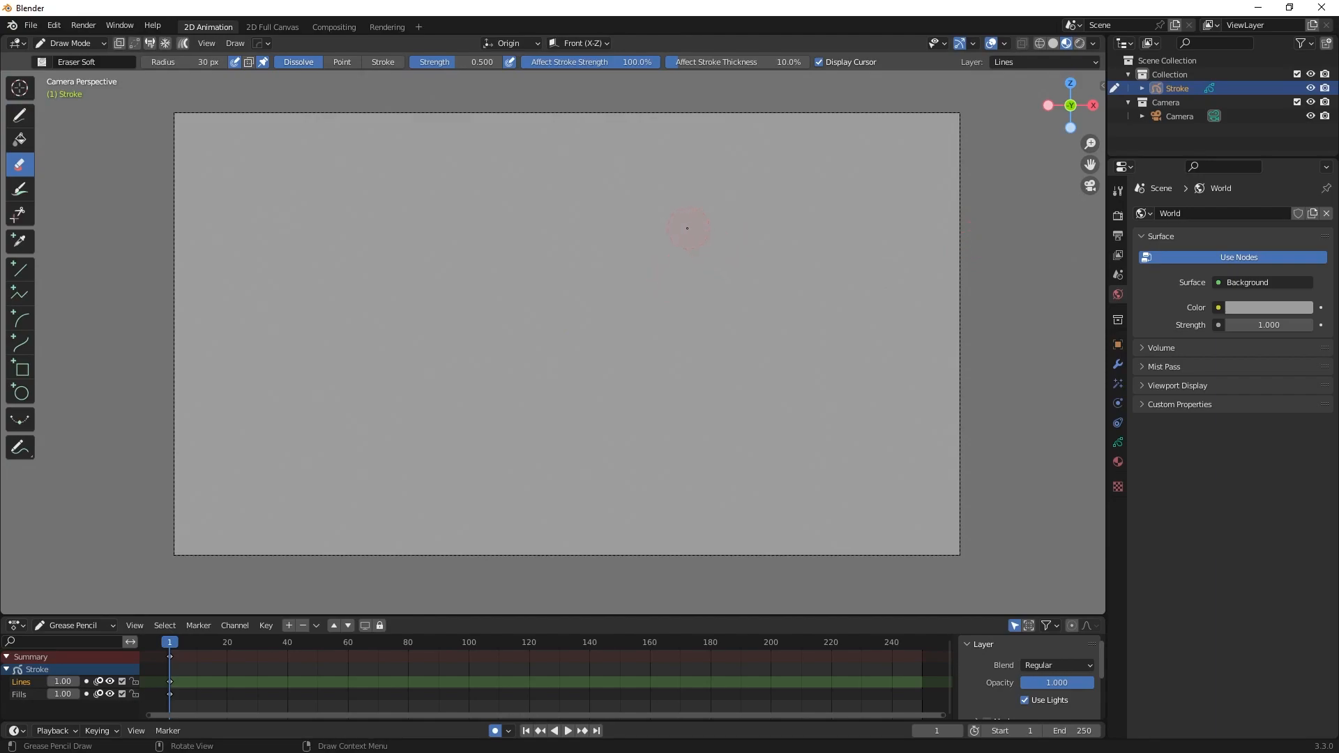
key(f)
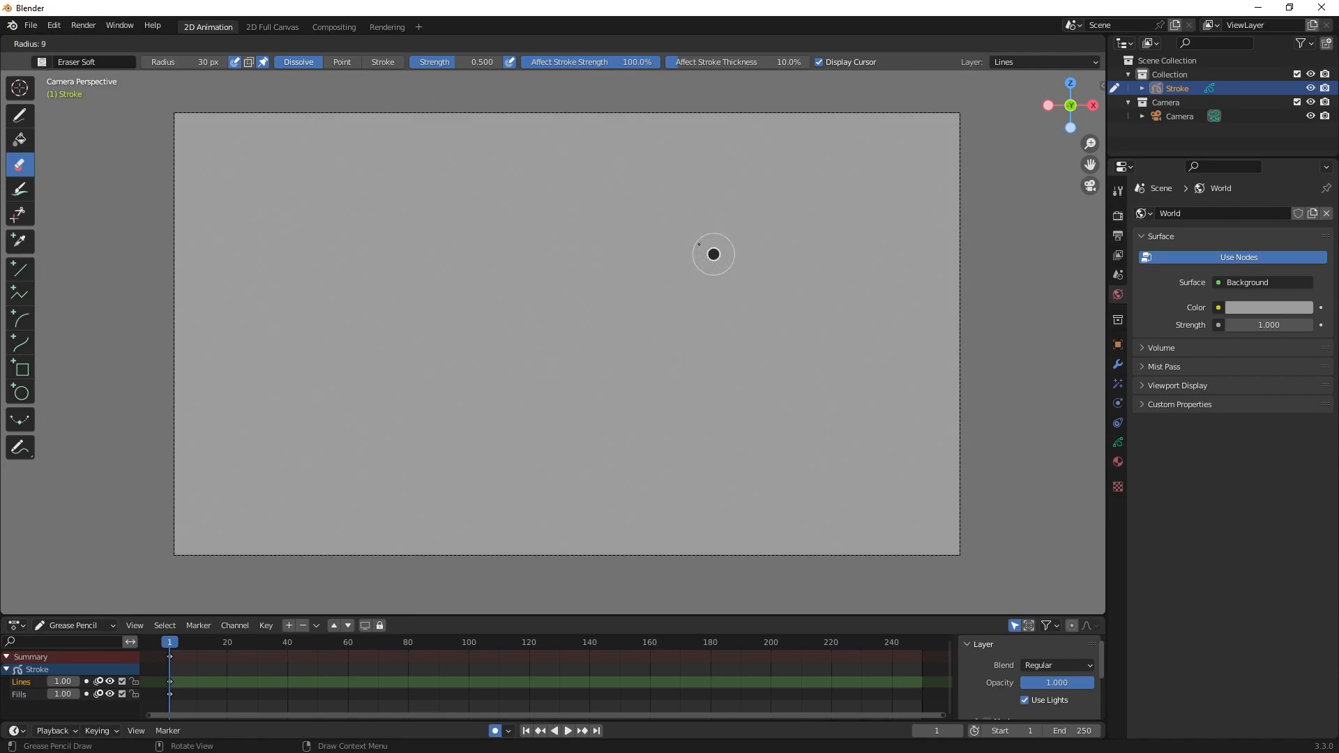
click(705, 254)
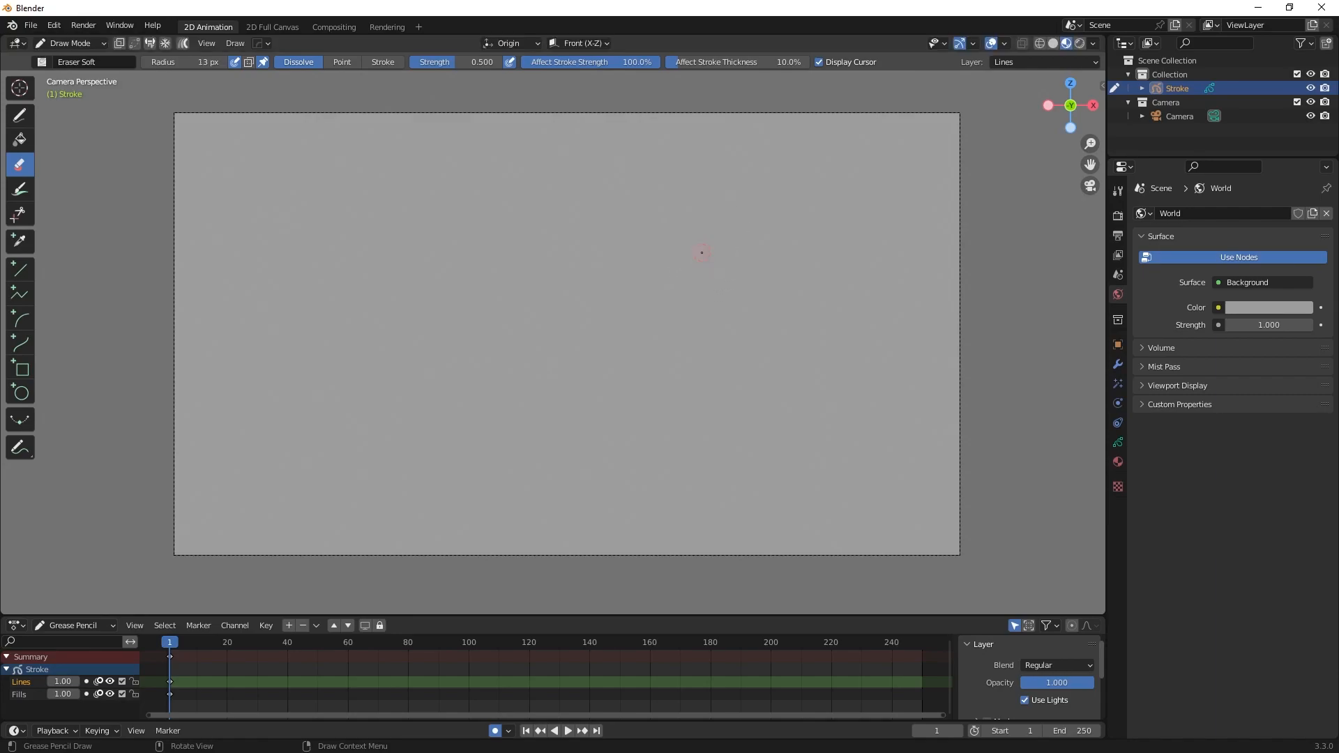
click(685, 275)
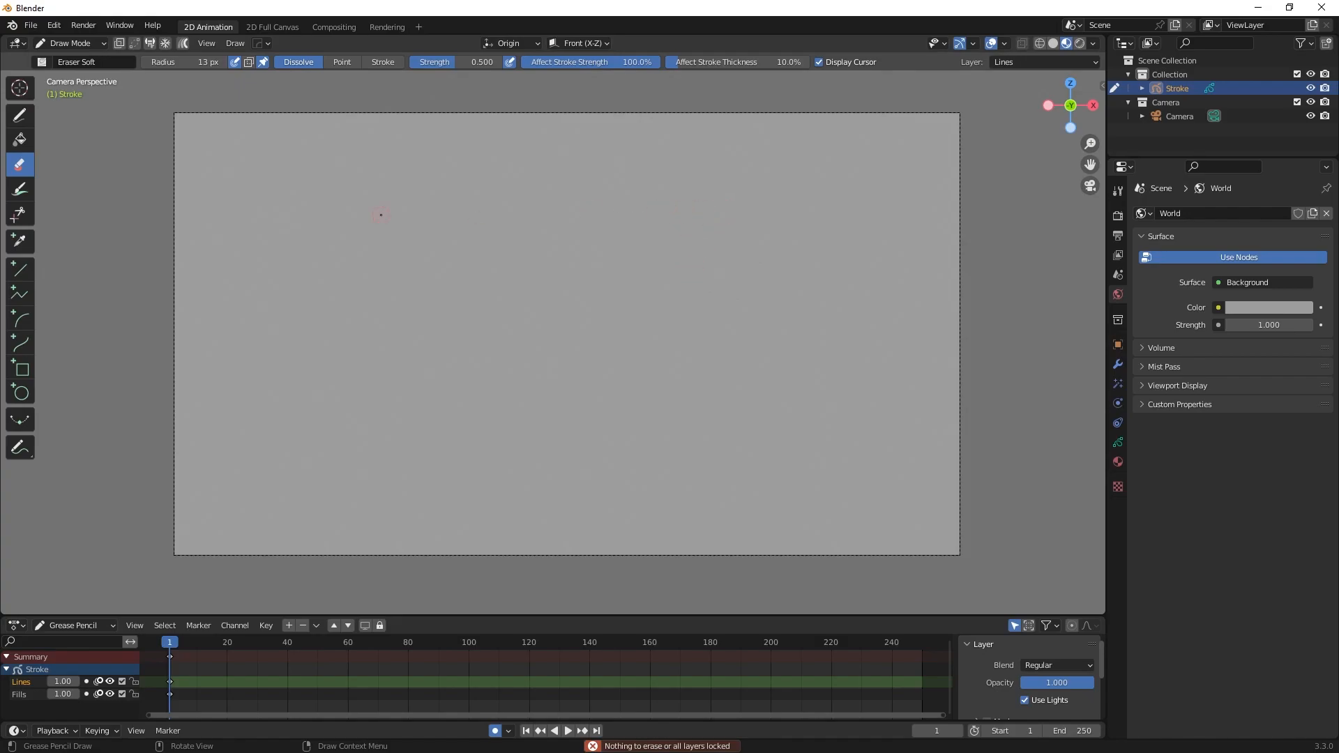
Switch to the Draw tool with the Pencil brush, try a curved stroke and undo it
click(31, 116)
mouse_move(733, 238)
mouse_down()
mouse_move(693, 274)
mouse_move(678, 357)
mouse_up()
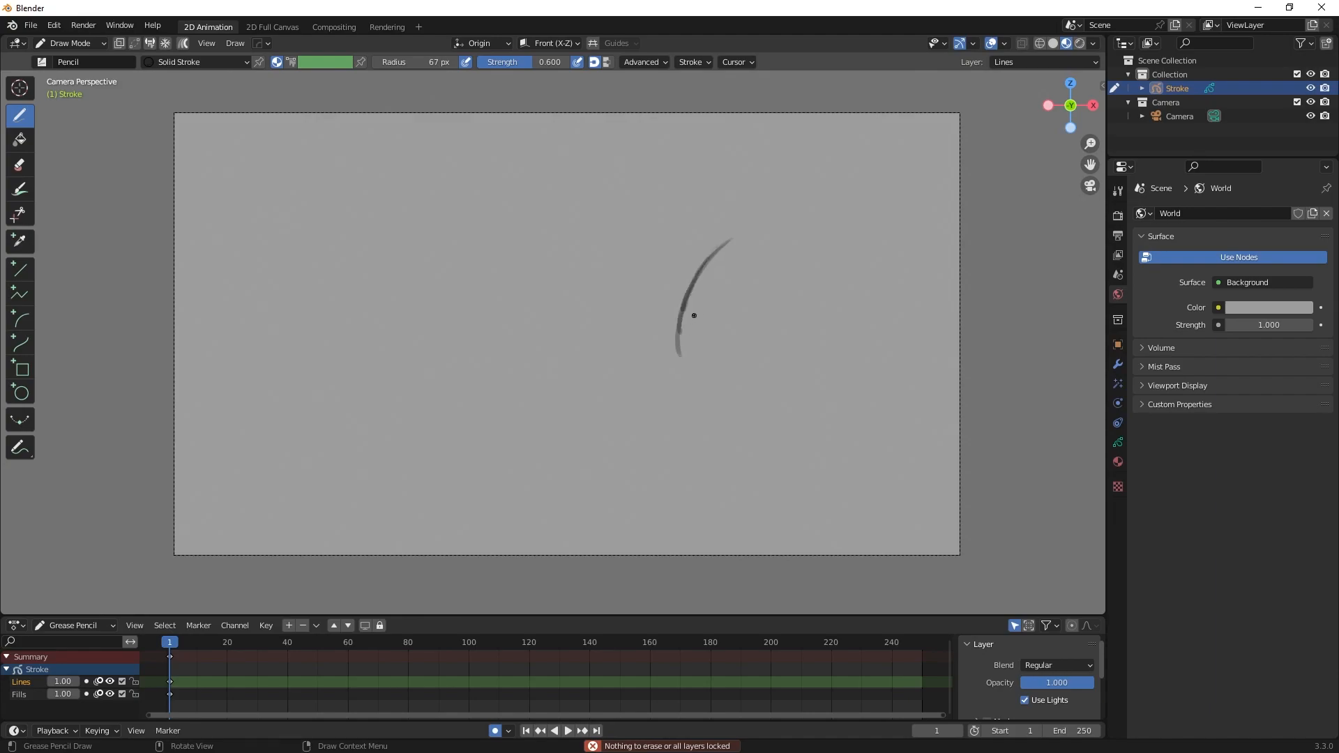
key(ctrl+z)
key(ctrl+z)
key(ctrl+z)
key(ctrl+z)
Reduce the Pencil brush radius to 45 px, testing it with a short stroke
key(f)
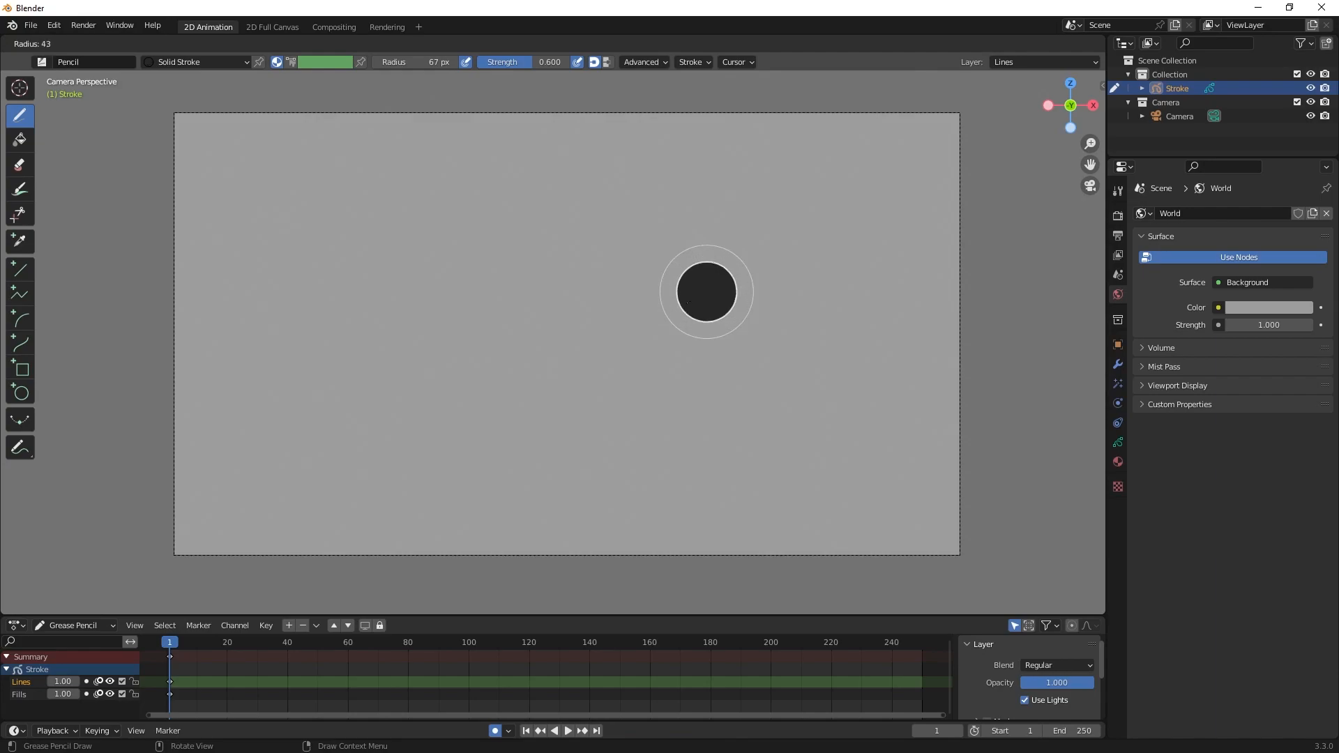
click(671, 314)
mouse_move(684, 314)
mouse_down()
mouse_move(677, 342)
mouse_move(697, 293)
mouse_move(695, 318)
mouse_up()
key(f)
click(727, 289)
key(f)
click(687, 326)
Sketch a few overlapping curved test strokes with the resized Pencil brush, and undo them all
mouse_move(719, 273)
mouse_down()
mouse_move(679, 352)
mouse_move(686, 425)
mouse_up()
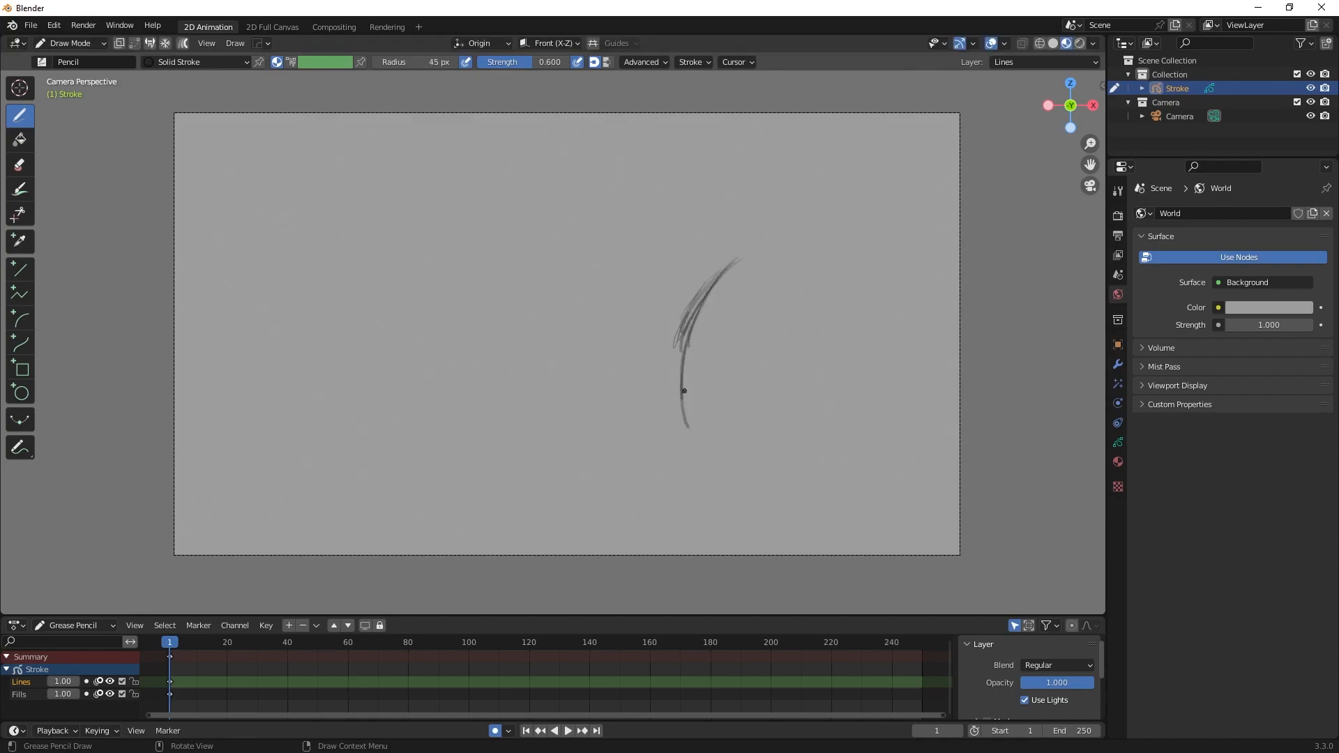
key(ctrl+z)
key(ctrl+z)
key(ctrl+z)
key(ctrl+z)
key(ctrl+z)
key(ctrl+z)
key(ctrl+z)
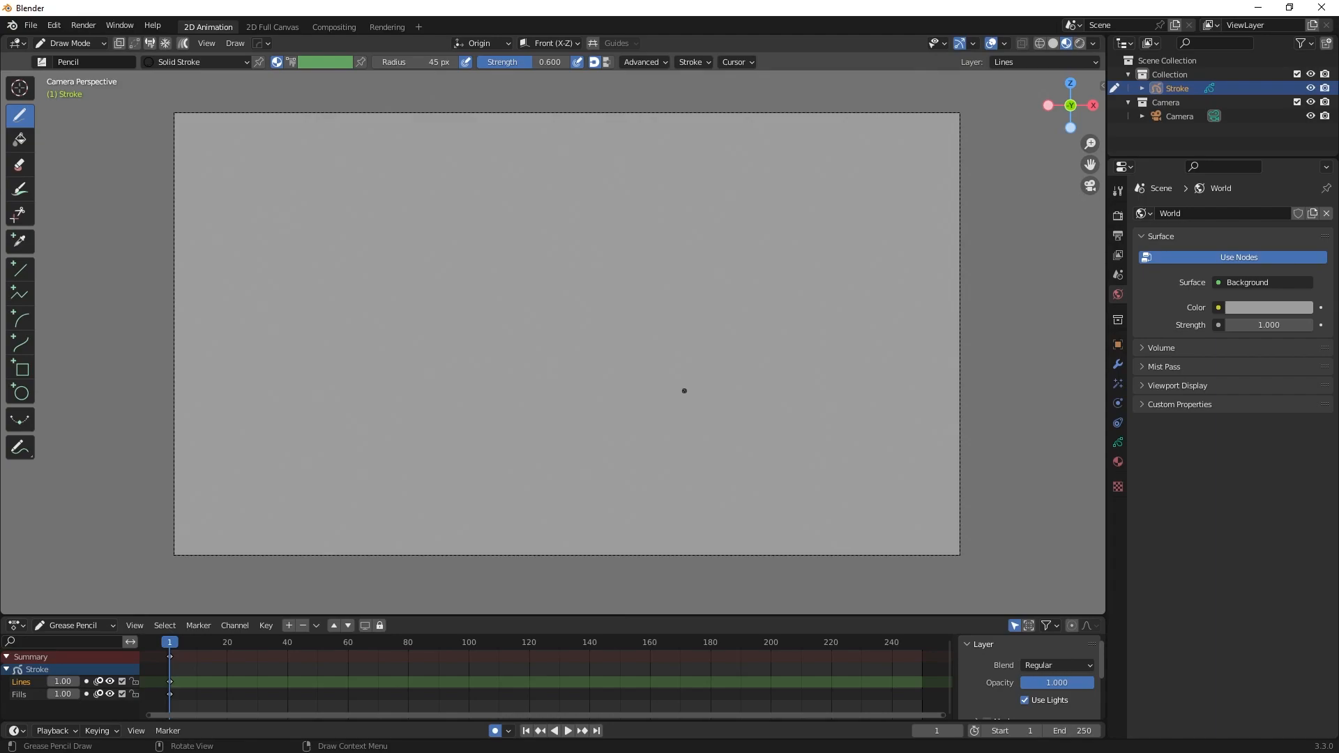
Lighten the Solid Stroke material's stroke color from black to a dark grey
click(1118, 443)
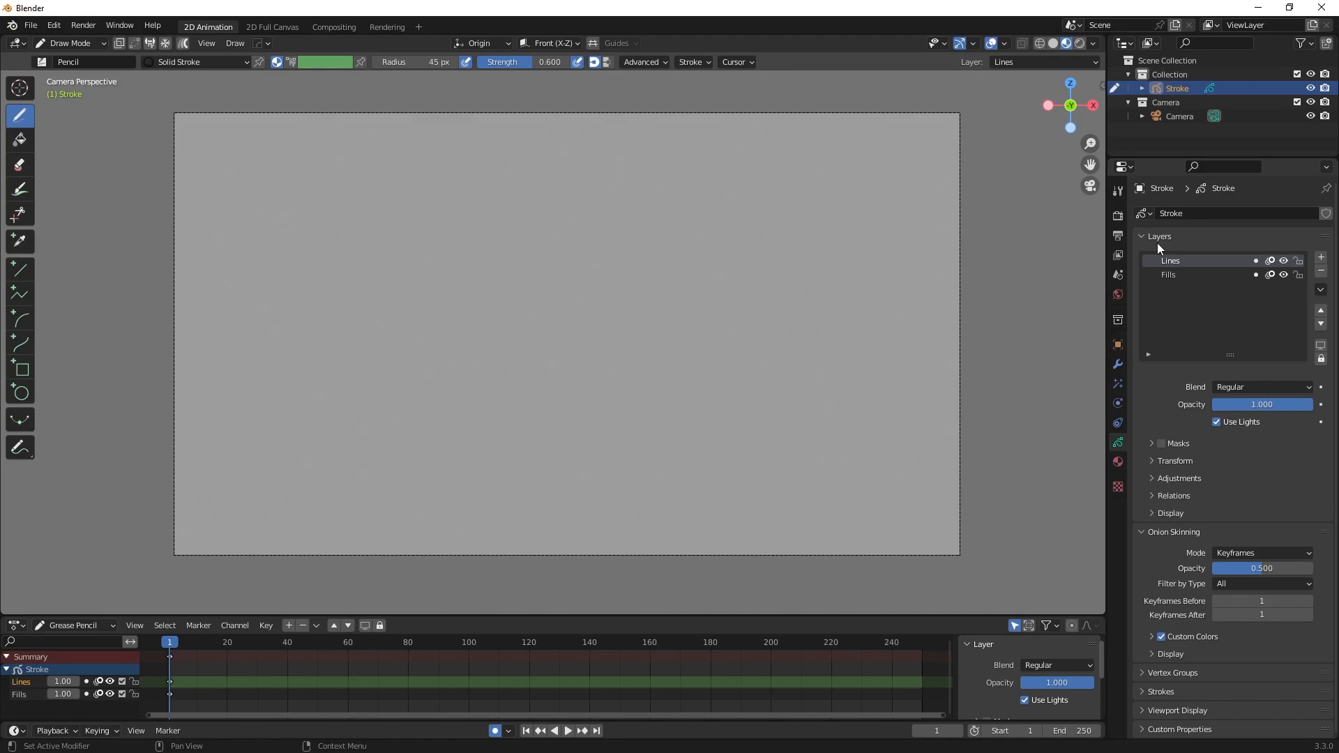
click(226, 63)
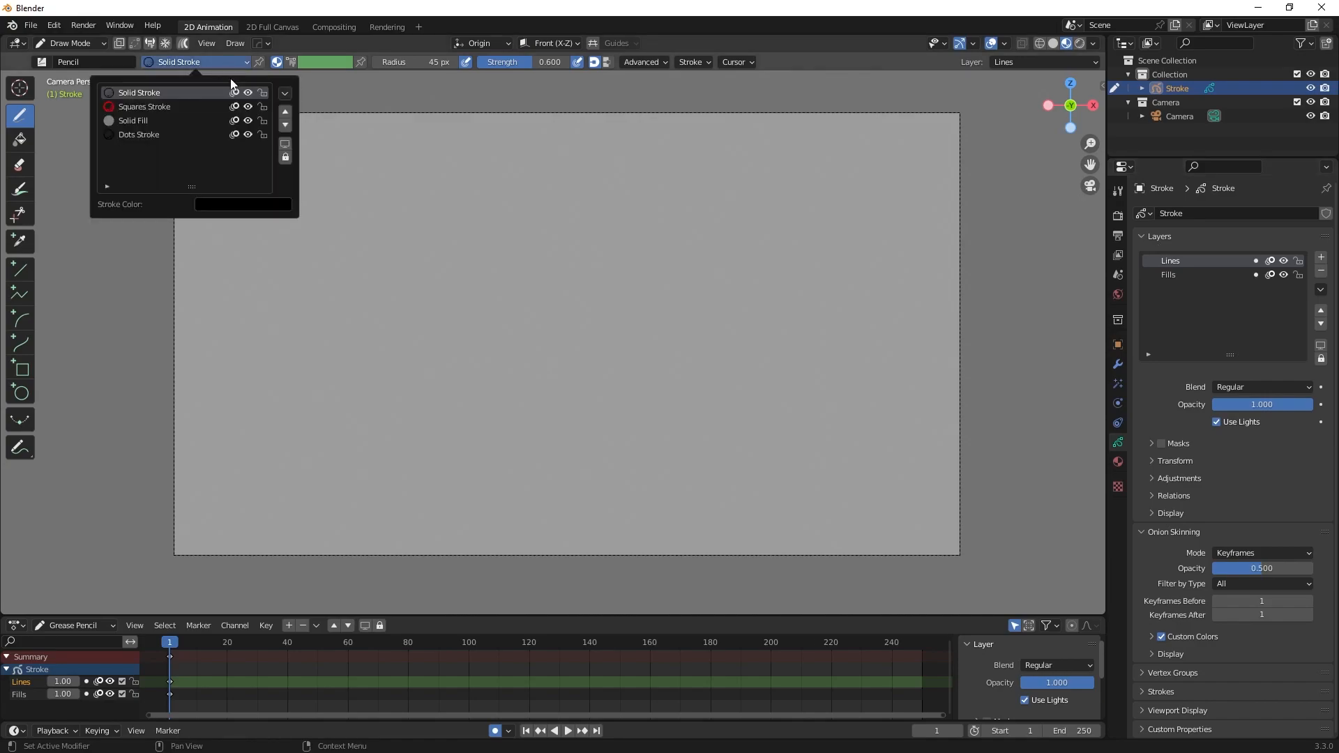
click(250, 204)
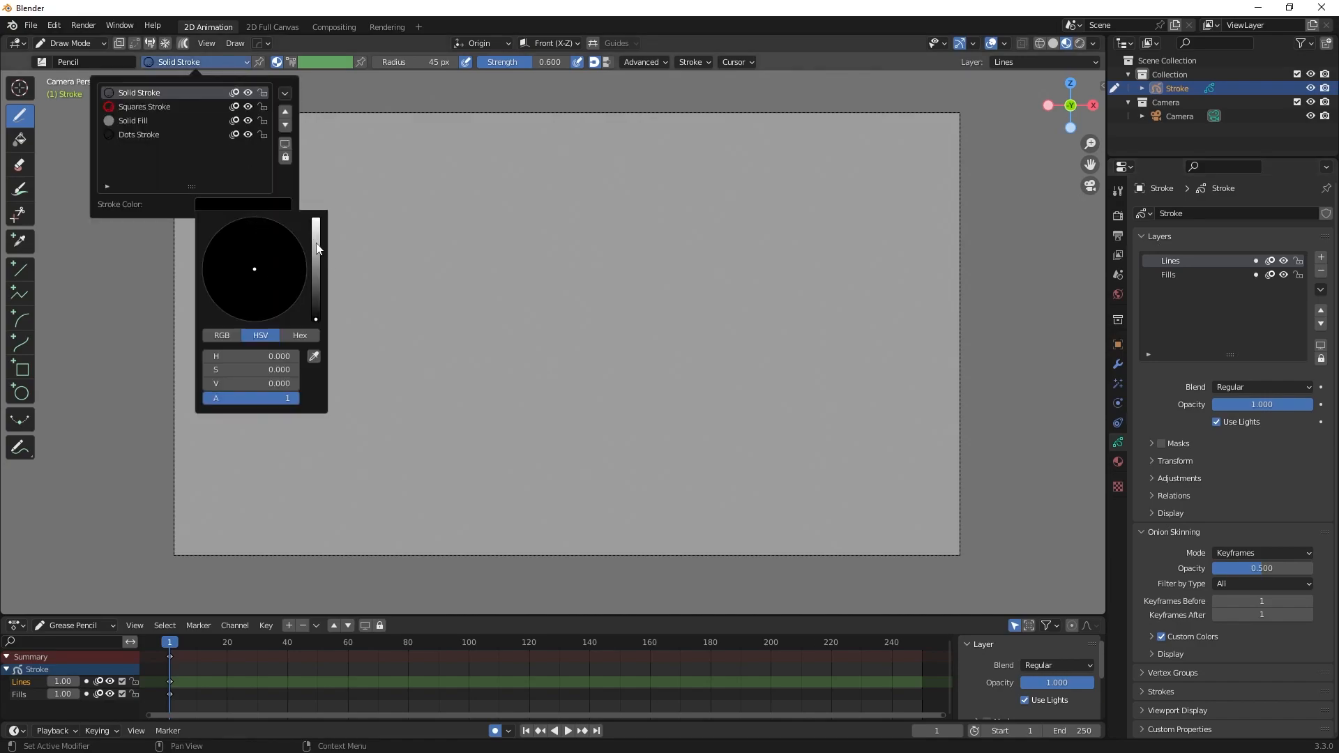
drag(316, 303, 317, 293)
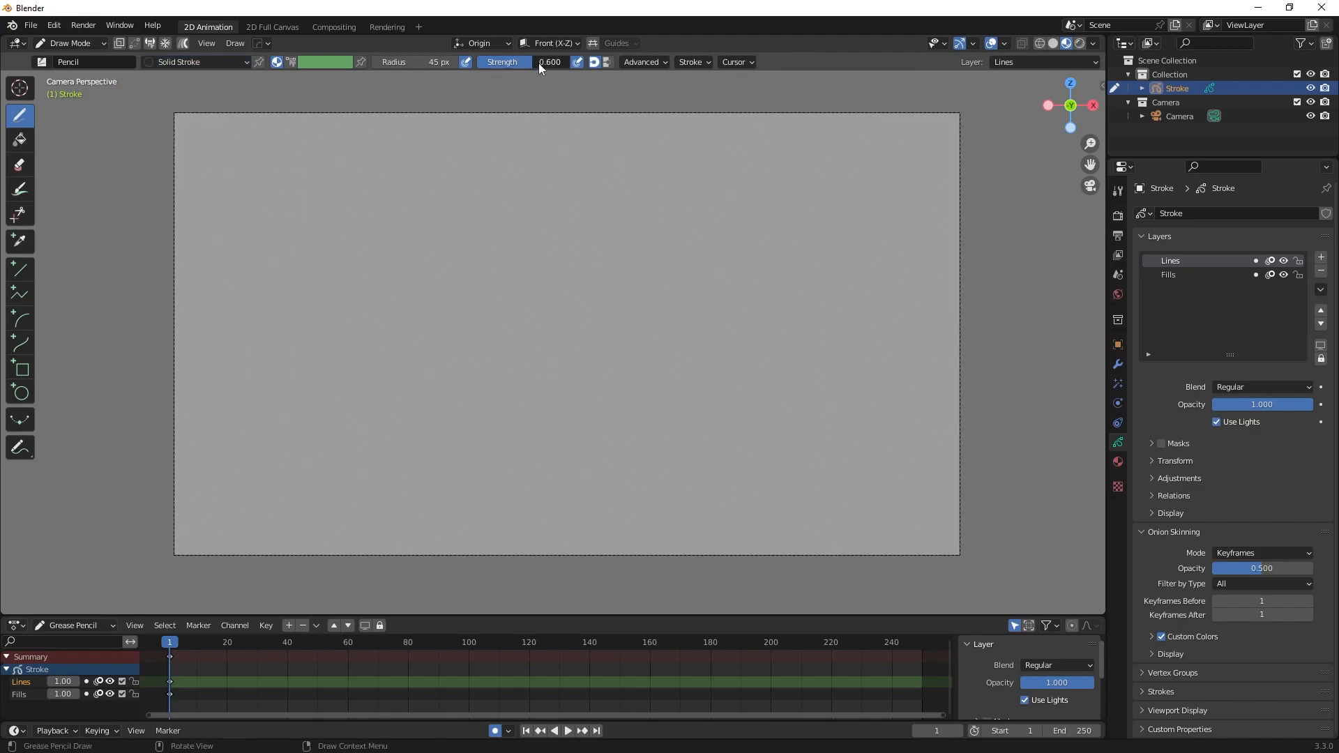
Set the Pencil brush strength to 1.000, try a curved stroke and undo it
drag(583, 64, 613, 66)
mouse_move(666, 221)
mouse_down()
mouse_move(641, 281)
mouse_move(643, 334)
mouse_up()
key(ctrl+z)
key(ctrl+z)
key(ctrl+z)
key(ctrl+z)
key(ctrl+z)
Sketch a three-quarter face outline with the forehead, brow, cheek, jaw and first neck line on the Lines layer
mouse_move(704, 156)
mouse_down()
mouse_move(656, 188)
mouse_move(646, 252)
mouse_up()
scroll(764, 257, up, 1)
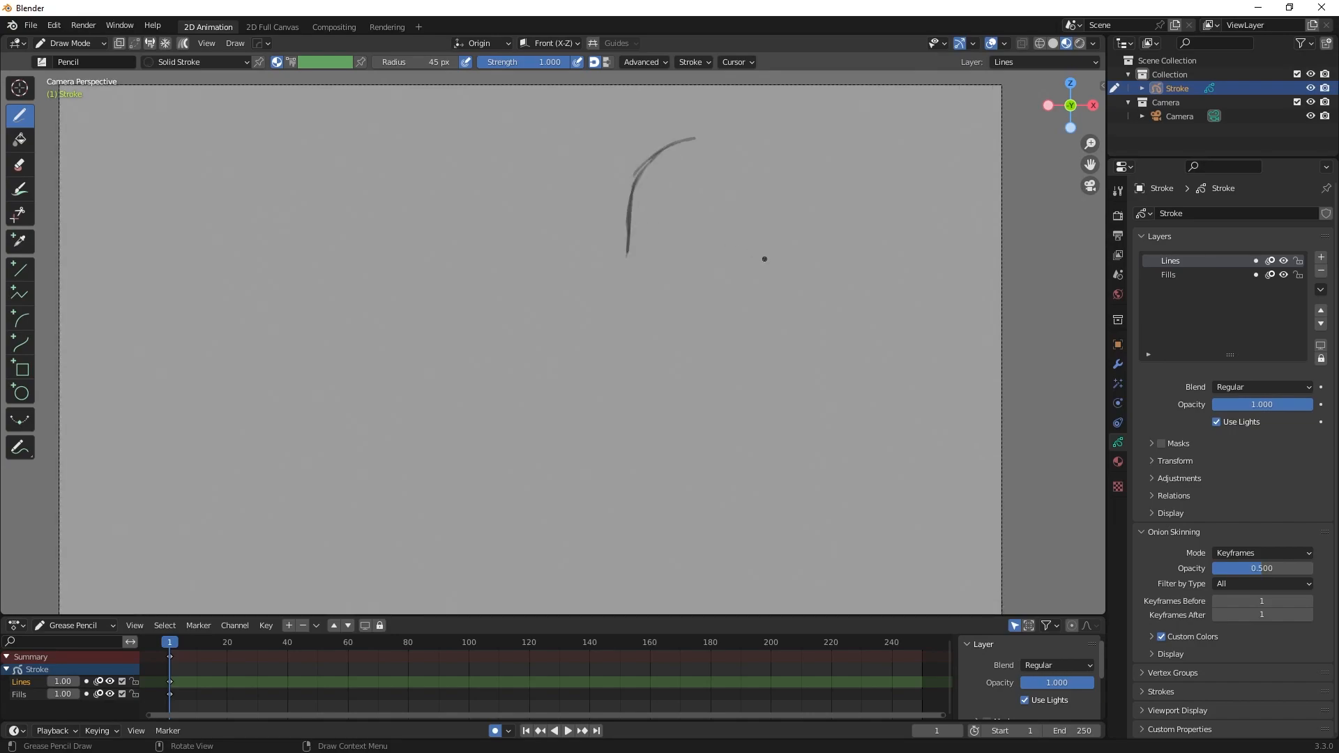
mouse_move(628, 243)
mouse_down()
mouse_move(621, 335)
mouse_move(642, 437)
mouse_move(720, 458)
mouse_move(811, 387)
mouse_move(811, 345)
mouse_move(765, 508)
mouse_up()
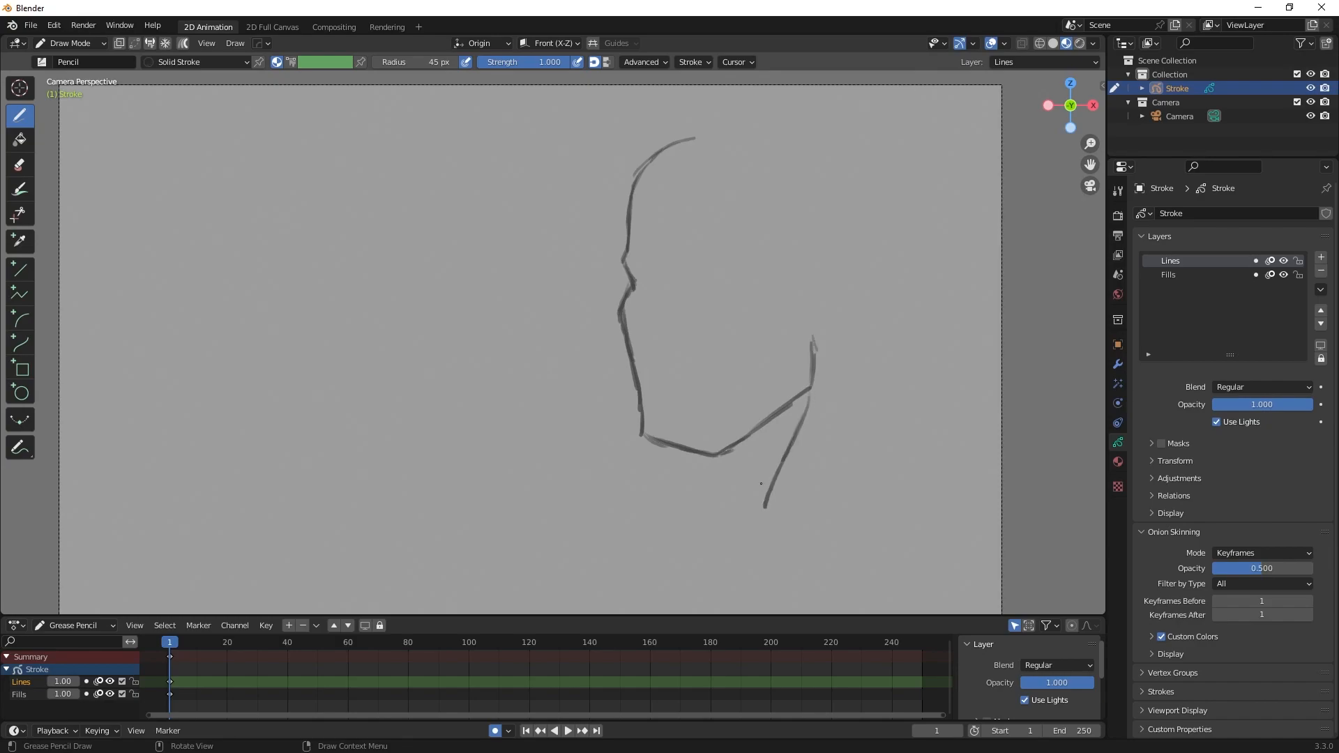
Sketch the front of the neck, the top and back of the head, and the left-hand shoulder line
drag(677, 446, 678, 528)
mouse_move(632, 204)
mouse_down()
mouse_move(661, 159)
mouse_move(708, 140)
mouse_up()
mouse_move(645, 173)
mouse_down()
mouse_move(732, 134)
mouse_move(799, 137)
mouse_move(823, 157)
mouse_move(849, 199)
mouse_move(837, 319)
mouse_move(863, 489)
mouse_up()
drag(677, 466, 633, 511)
drag(676, 456, 654, 490)
drag(673, 467, 435, 551)
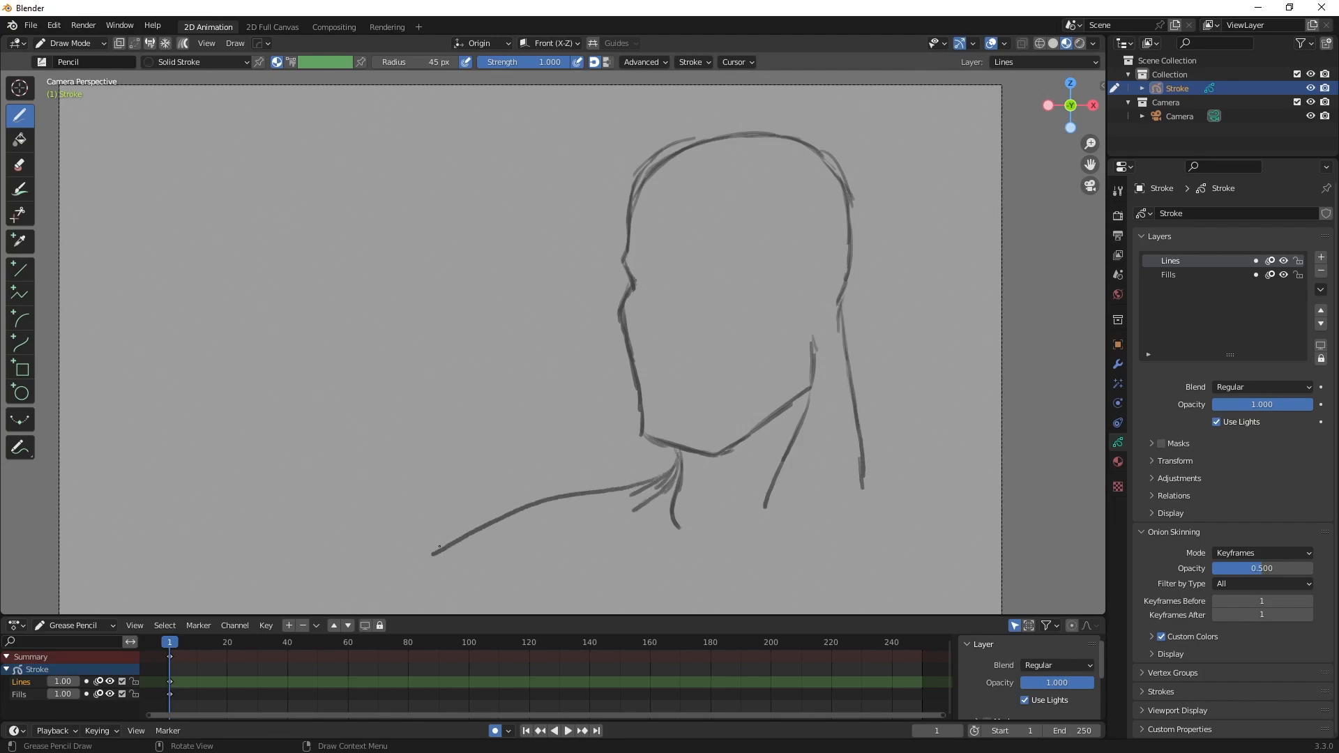
Sketch the right-hand shoulder curving down from the back of the neck
drag(863, 440, 886, 461)
mouse_move(862, 424)
mouse_down()
mouse_move(935, 474)
mouse_move(978, 530)
mouse_move(969, 556)
mouse_up()
drag(935, 477, 954, 488)
mouse_move(860, 426)
mouse_down()
mouse_move(940, 479)
mouse_move(978, 534)
mouse_move(968, 560)
mouse_up()
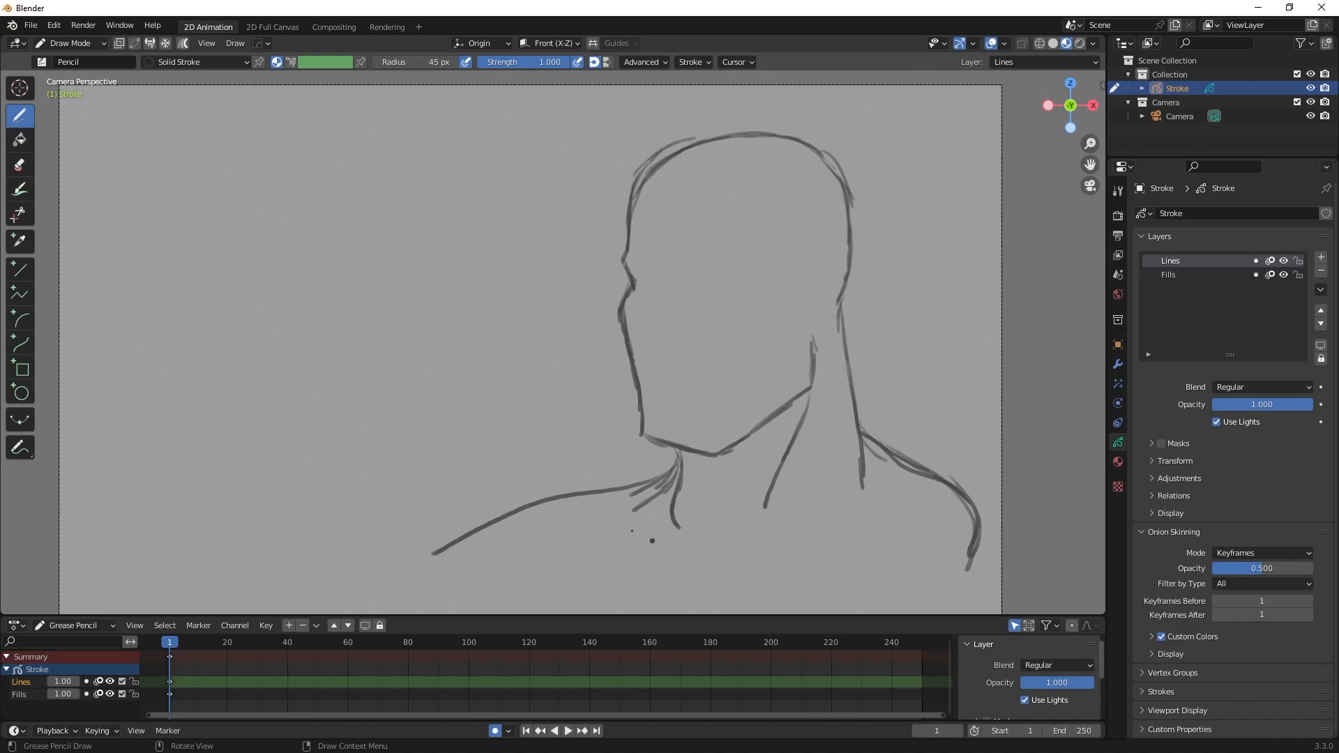
Add the collarbone and upper chest lines, and darken the outline along the top and back of the head
mouse_move(607, 521)
mouse_down()
mouse_move(698, 555)
mouse_move(813, 537)
mouse_move(913, 497)
mouse_up()
mouse_move(681, 564)
mouse_down()
mouse_move(657, 593)
mouse_move(680, 589)
mouse_move(676, 600)
mouse_move(652, 595)
mouse_up()
mouse_move(640, 173)
mouse_down()
mouse_move(627, 222)
mouse_move(653, 172)
mouse_up()
mouse_move(707, 138)
mouse_down()
mouse_move(801, 137)
mouse_move(842, 180)
mouse_move(865, 443)
mouse_up()
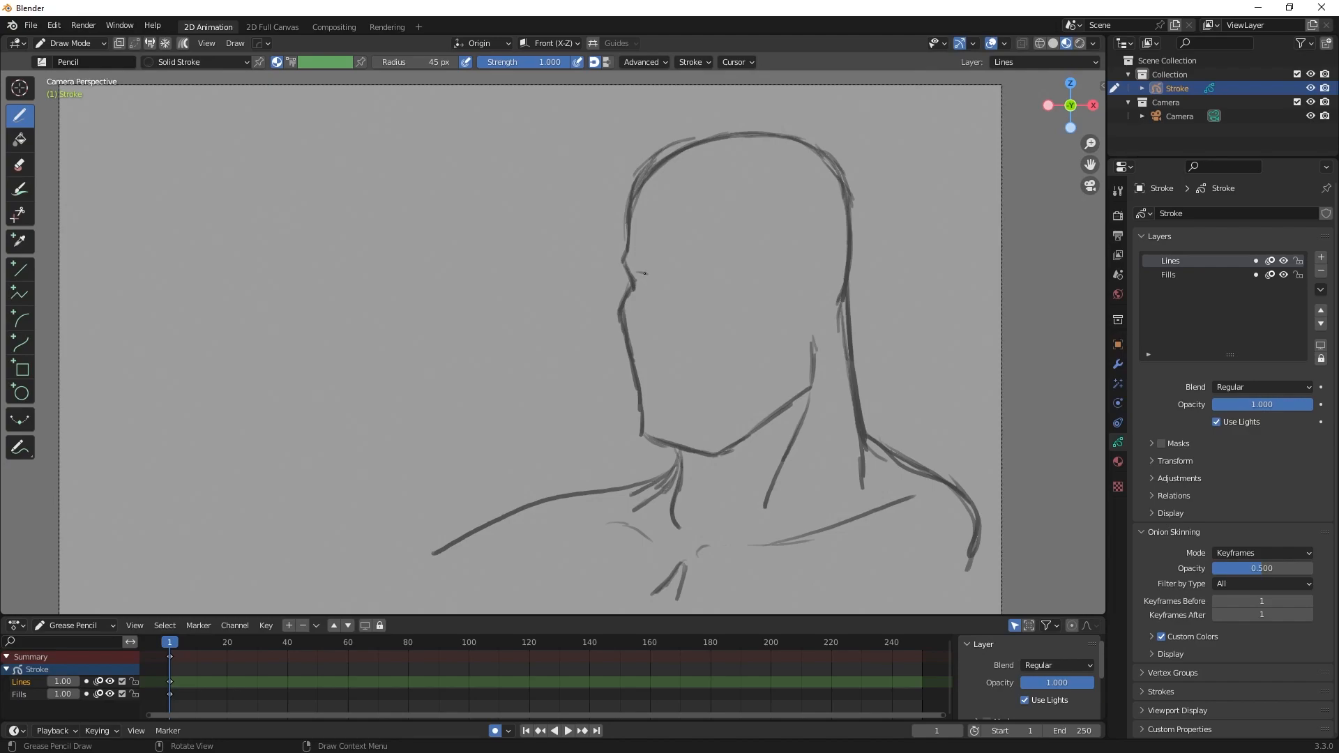
Draw two narrow, angry eyes with short frown lines between them
mouse_move(634, 274)
mouse_down()
mouse_move(671, 286)
mouse_move(771, 279)
mouse_move(729, 296)
mouse_move(766, 280)
mouse_up()
drag(643, 284, 667, 290)
mouse_move(640, 287)
mouse_down()
mouse_move(726, 300)
mouse_move(762, 288)
mouse_move(722, 304)
mouse_move(700, 288)
mouse_up()
mouse_move(671, 269)
mouse_down()
mouse_move(675, 259)
mouse_move(688, 294)
mouse_up()
click(686, 293)
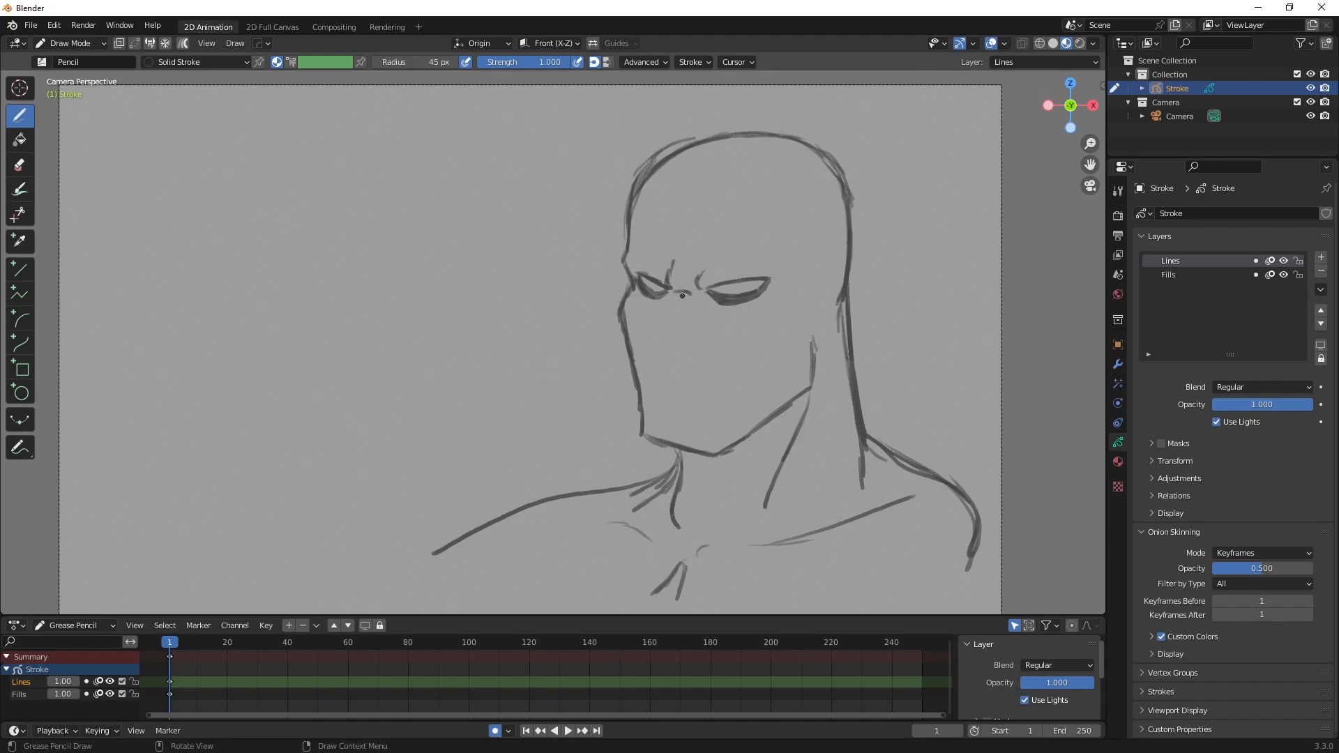
Add frown creases on the forehead, darken the eyes and reinforce the cheek and jaw lines
mouse_move(674, 277)
mouse_down()
mouse_move(732, 241)
mouse_move(668, 215)
mouse_move(675, 240)
mouse_up()
drag(726, 282, 749, 278)
right_click(763, 290)
right_click(737, 289)
mouse_move(626, 295)
mouse_down()
mouse_move(650, 440)
mouse_move(712, 447)
mouse_move(762, 422)
mouse_move(804, 391)
mouse_move(808, 352)
mouse_up()
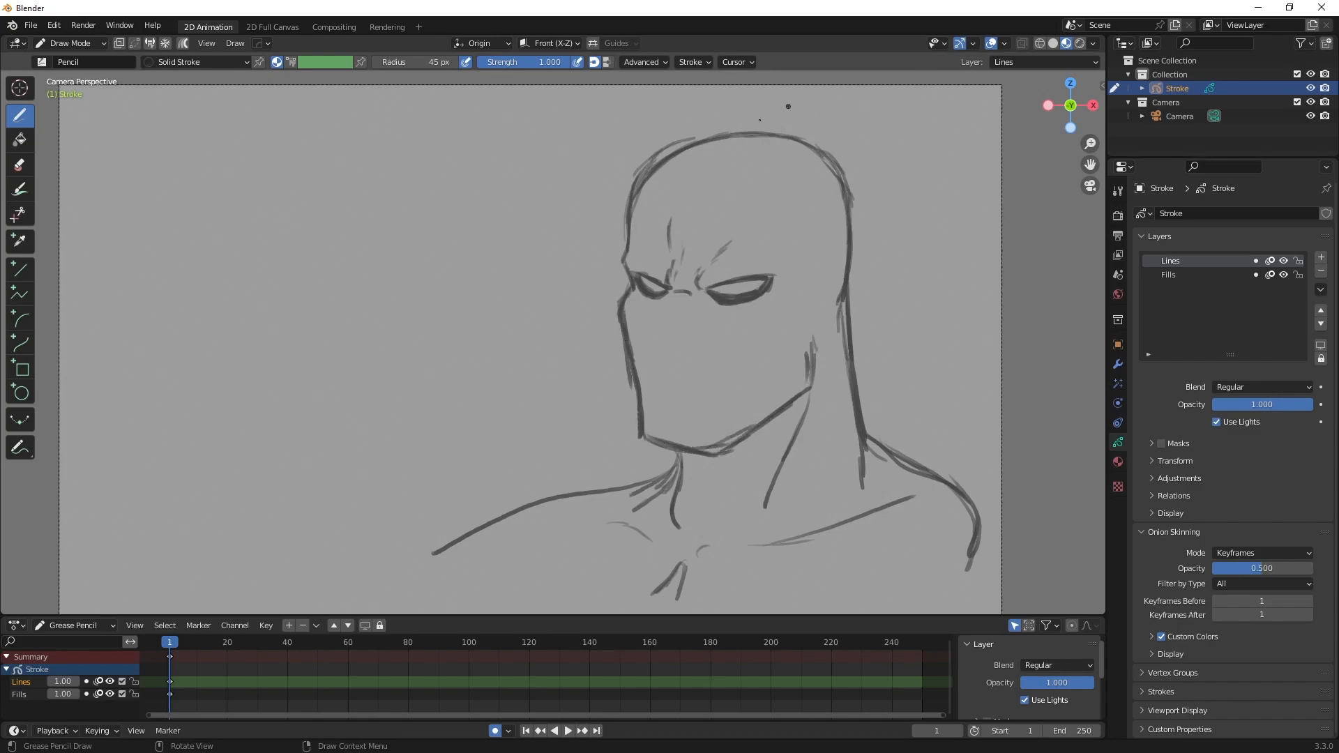
Draw two pointed bat ears on top of the head
mouse_move(746, 131)
mouse_down()
mouse_move(745, 97)
mouse_move(771, 137)
mouse_move(817, 90)
mouse_move(840, 168)
mouse_up()
drag(834, 118, 849, 232)
drag(809, 157, 817, 120)
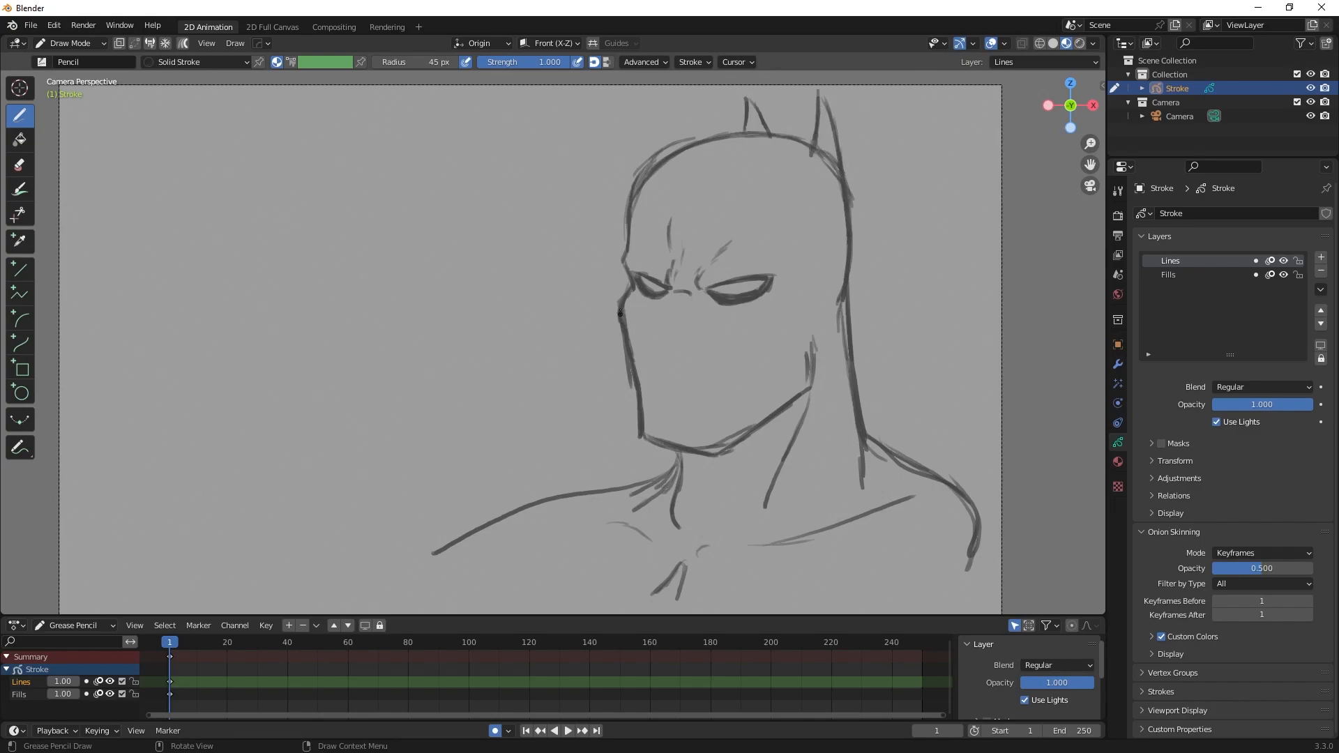
Draw the mask's lower edge across the face and down to the jaw, and shade its side edge and the nose
mouse_move(620, 327)
mouse_down()
mouse_move(671, 349)
mouse_move(790, 329)
mouse_move(787, 401)
mouse_up()
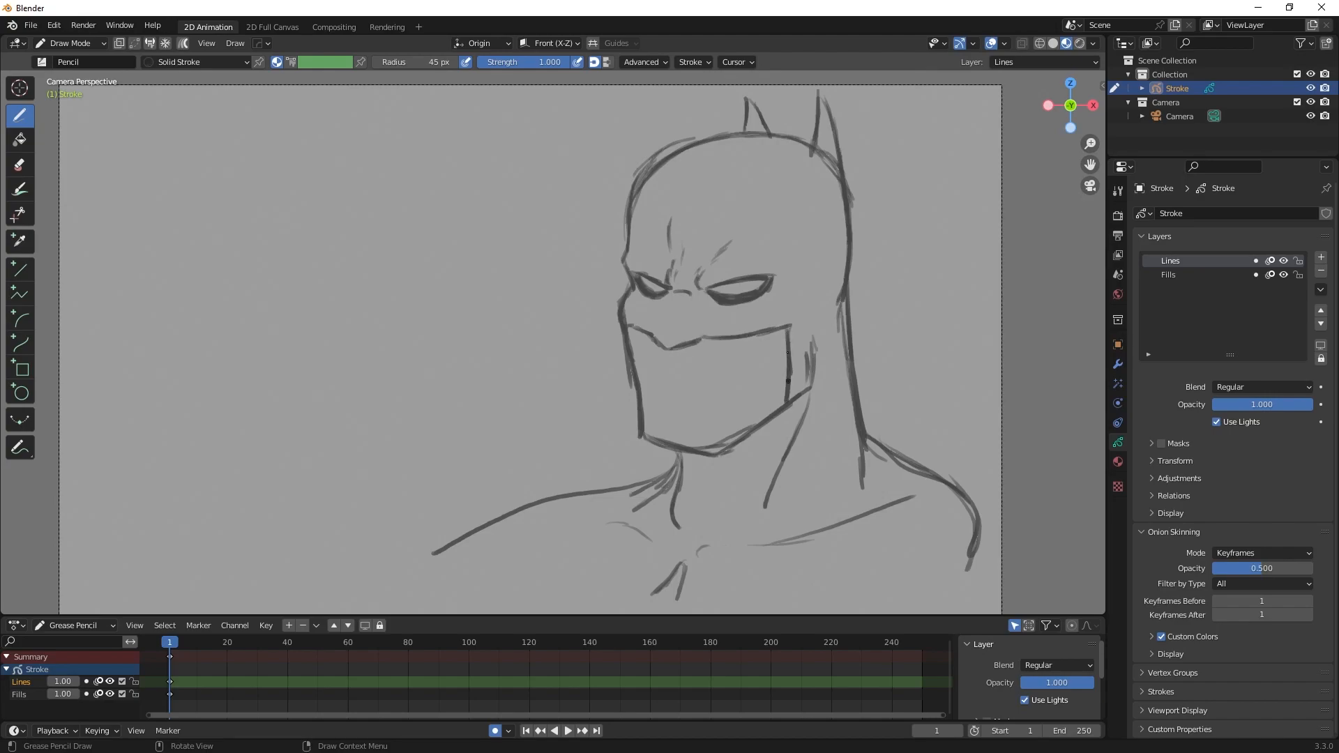
drag(788, 325, 783, 406)
drag(669, 293, 661, 346)
drag(671, 295, 659, 339)
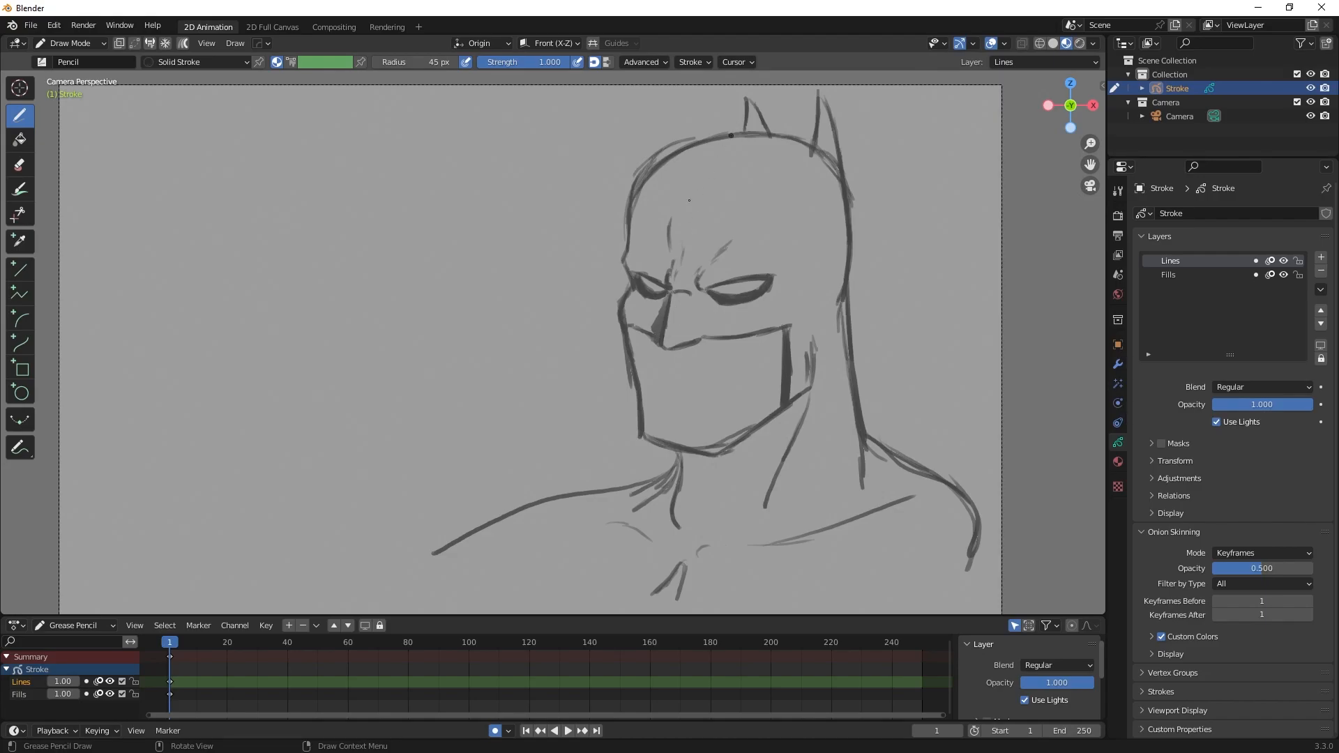
Erase the stray lines outside the forehead outline with the Eraser Point brush at a 9 px radius
click(22, 160)
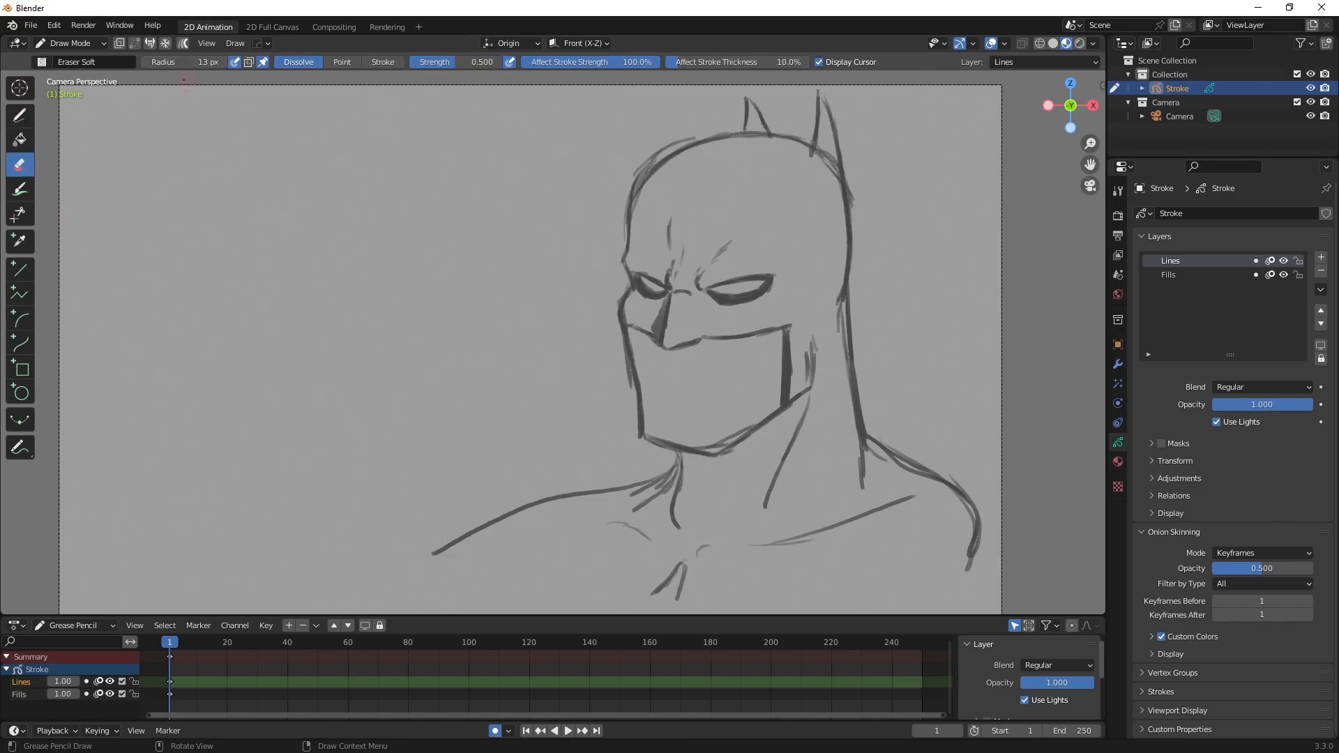
click(42, 62)
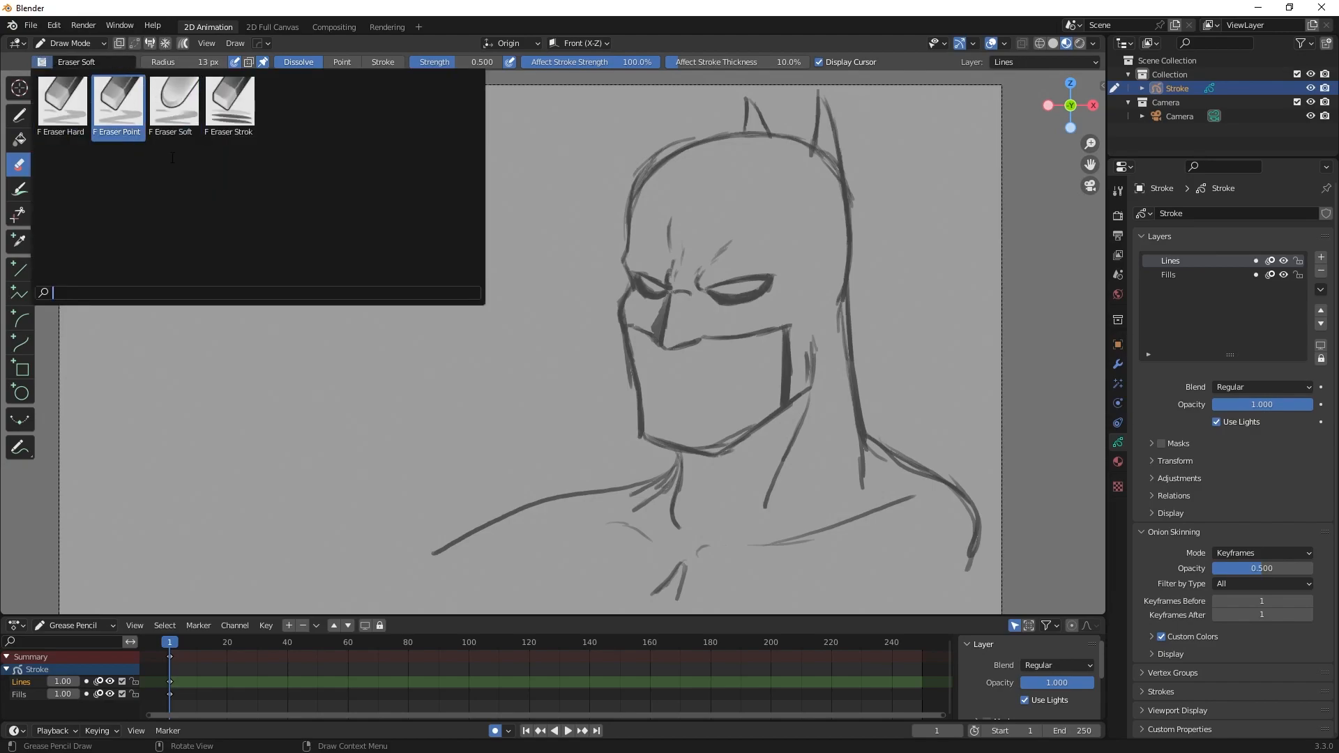
click(118, 101)
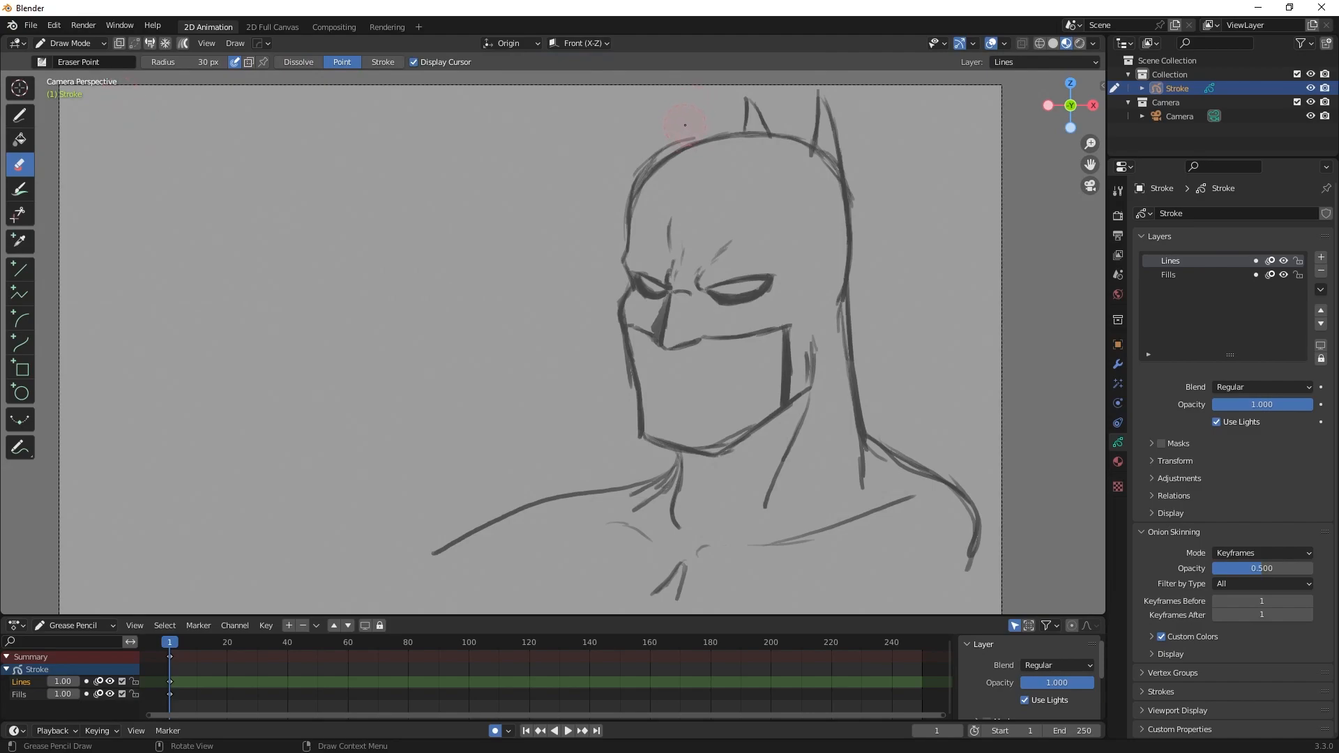
key(f)
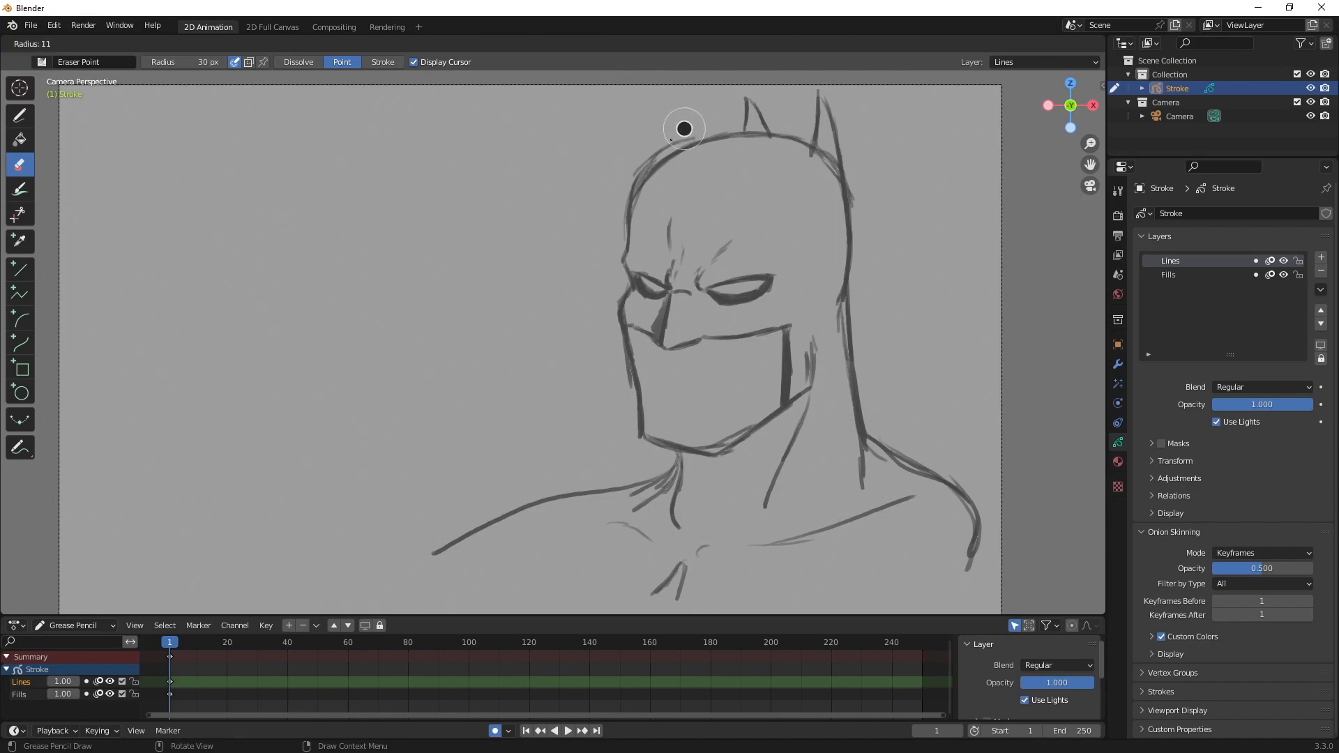
click(670, 142)
drag(690, 136, 628, 191)
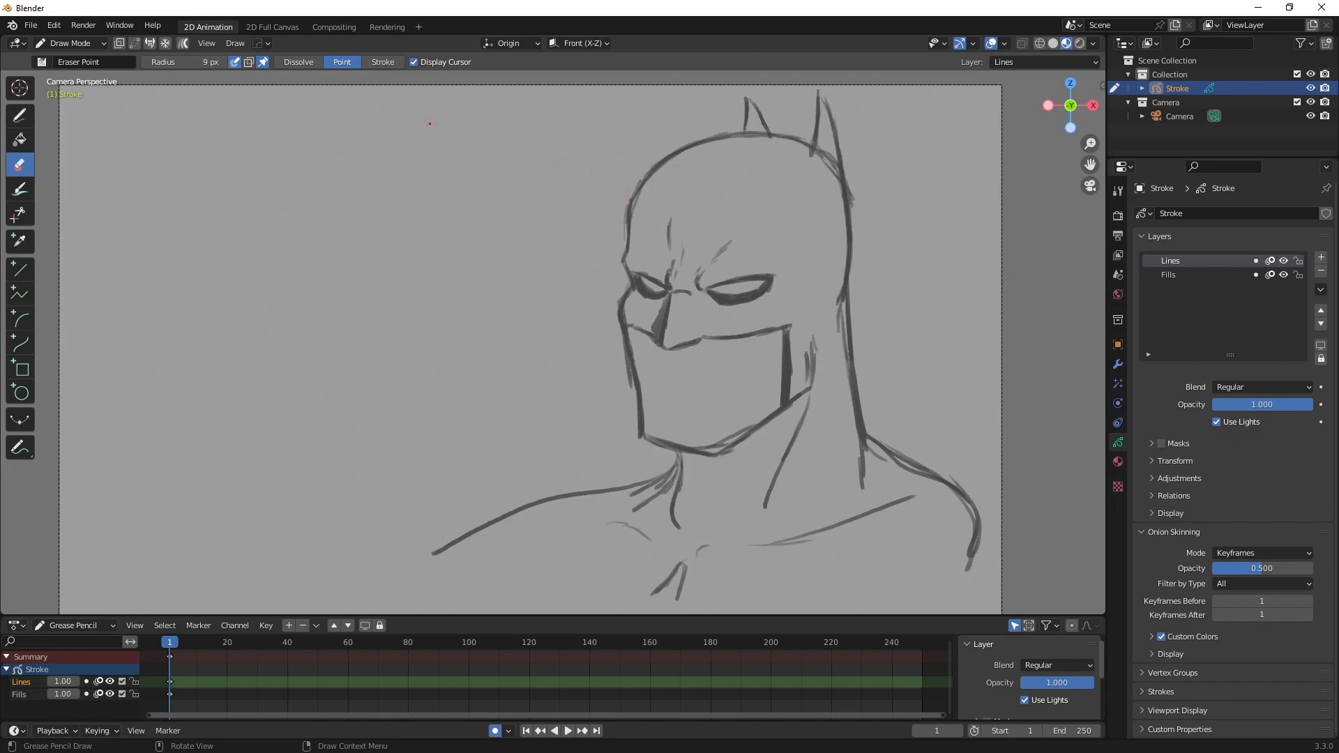
Erase the forehead outline between the brow and the crown, and redraw it with the 45 px Pencil
click(28, 111)
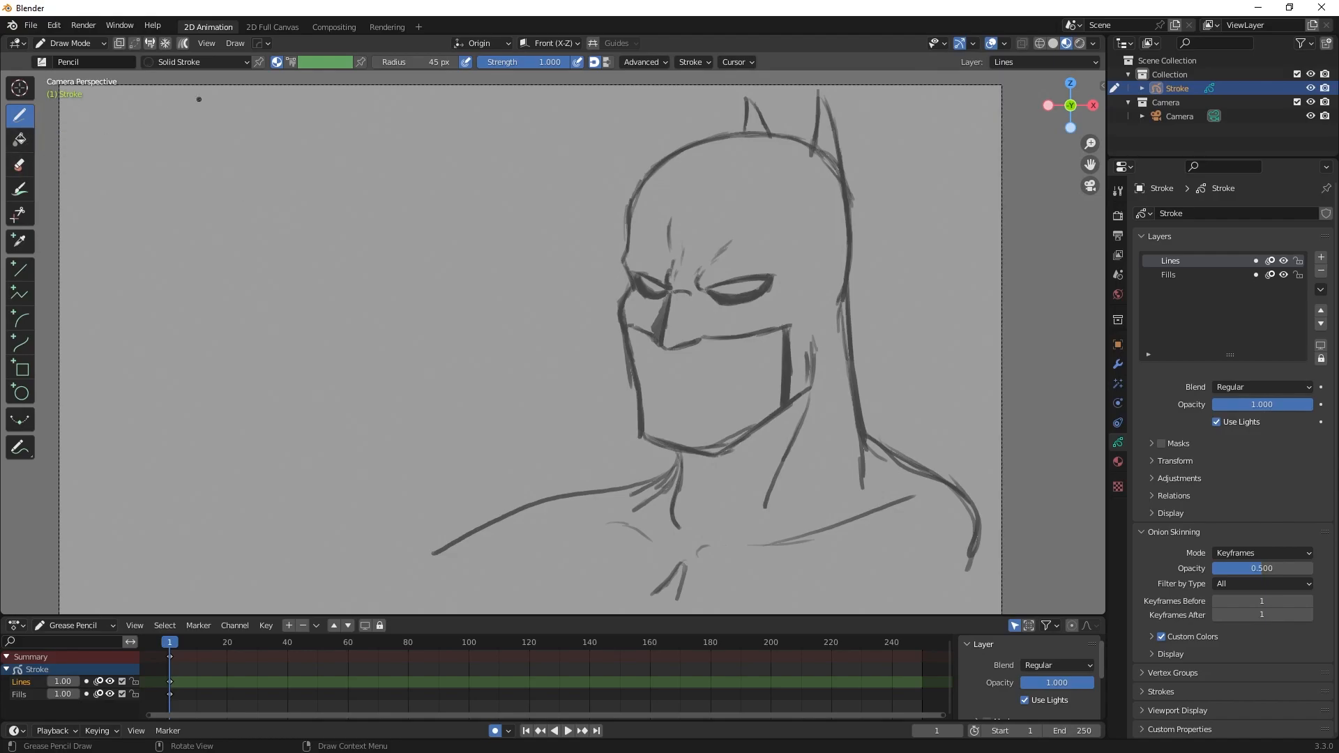
mouse_move(628, 202)
mouse_down()
mouse_move(630, 230)
mouse_move(638, 173)
mouse_move(712, 133)
mouse_move(646, 183)
mouse_up()
click(20, 165)
mouse_move(694, 146)
mouse_down()
mouse_move(722, 143)
mouse_move(638, 175)
mouse_move(627, 221)
mouse_move(666, 165)
mouse_up()
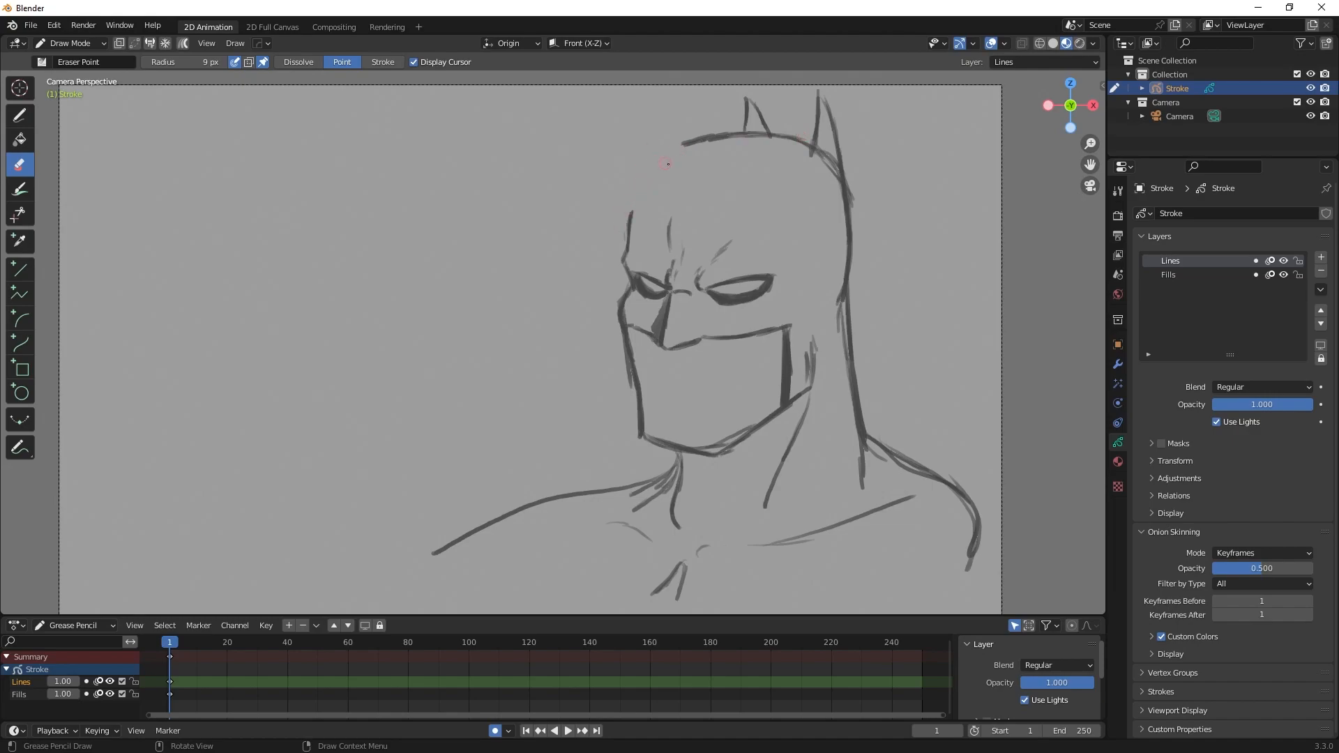
click(20, 116)
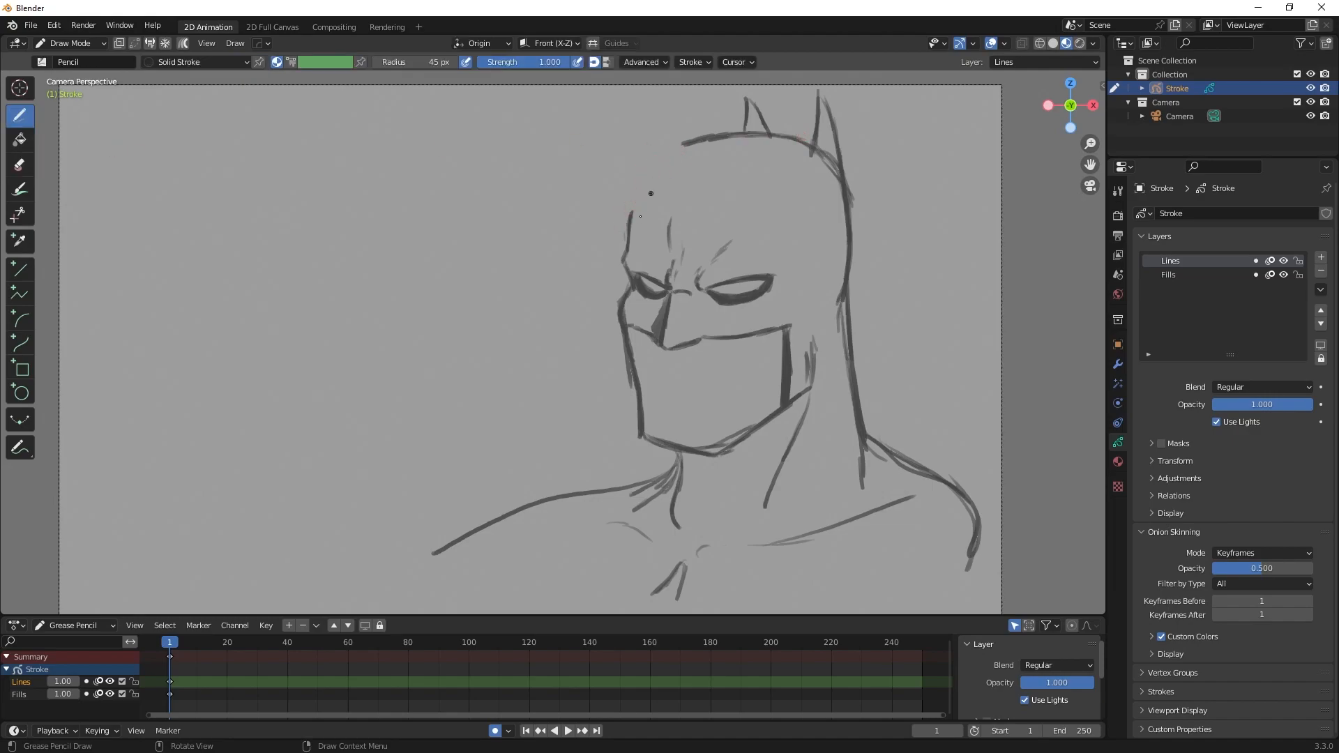
mouse_move(630, 215)
mouse_down()
mouse_move(645, 169)
mouse_move(697, 140)
mouse_move(647, 167)
mouse_up()
mouse_move(631, 222)
mouse_down()
mouse_move(638, 185)
mouse_move(709, 140)
mouse_up()
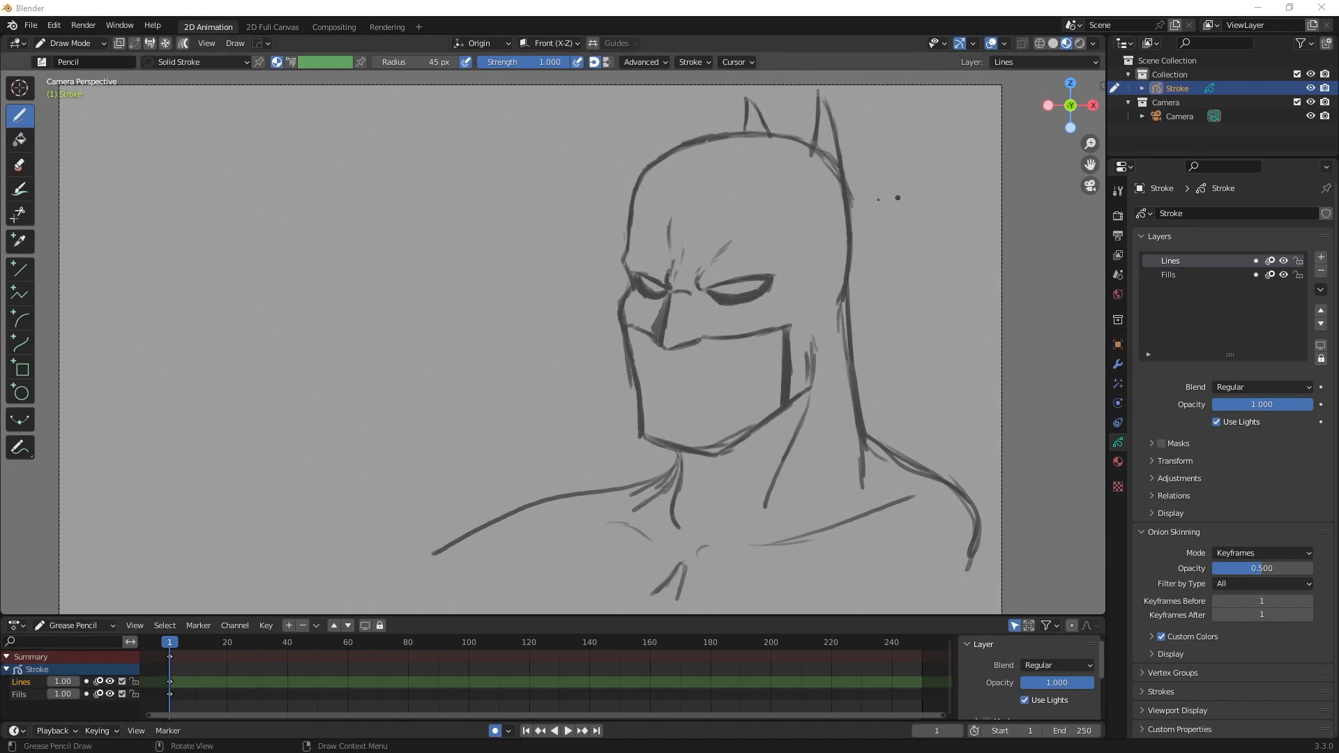
Switch from the Draw tool to the Erase tool and back to Draw
key(shift+space)
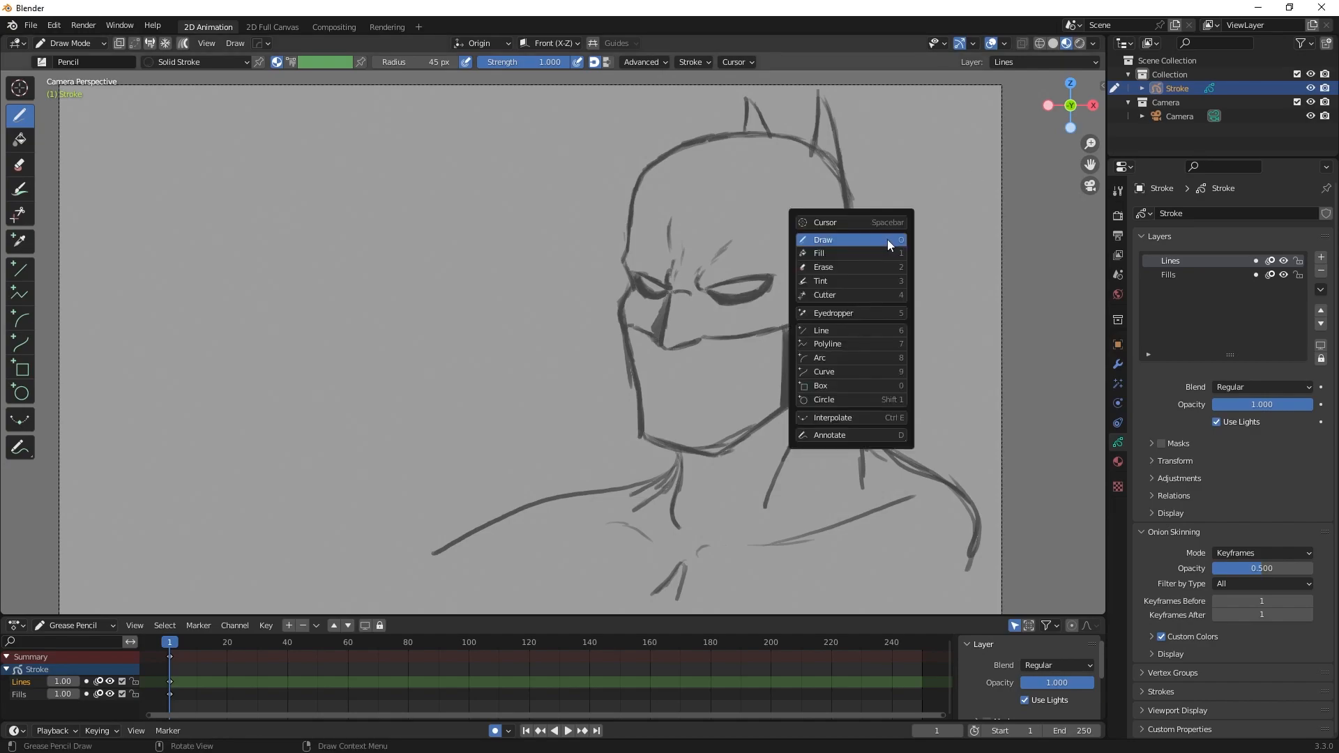
click(862, 267)
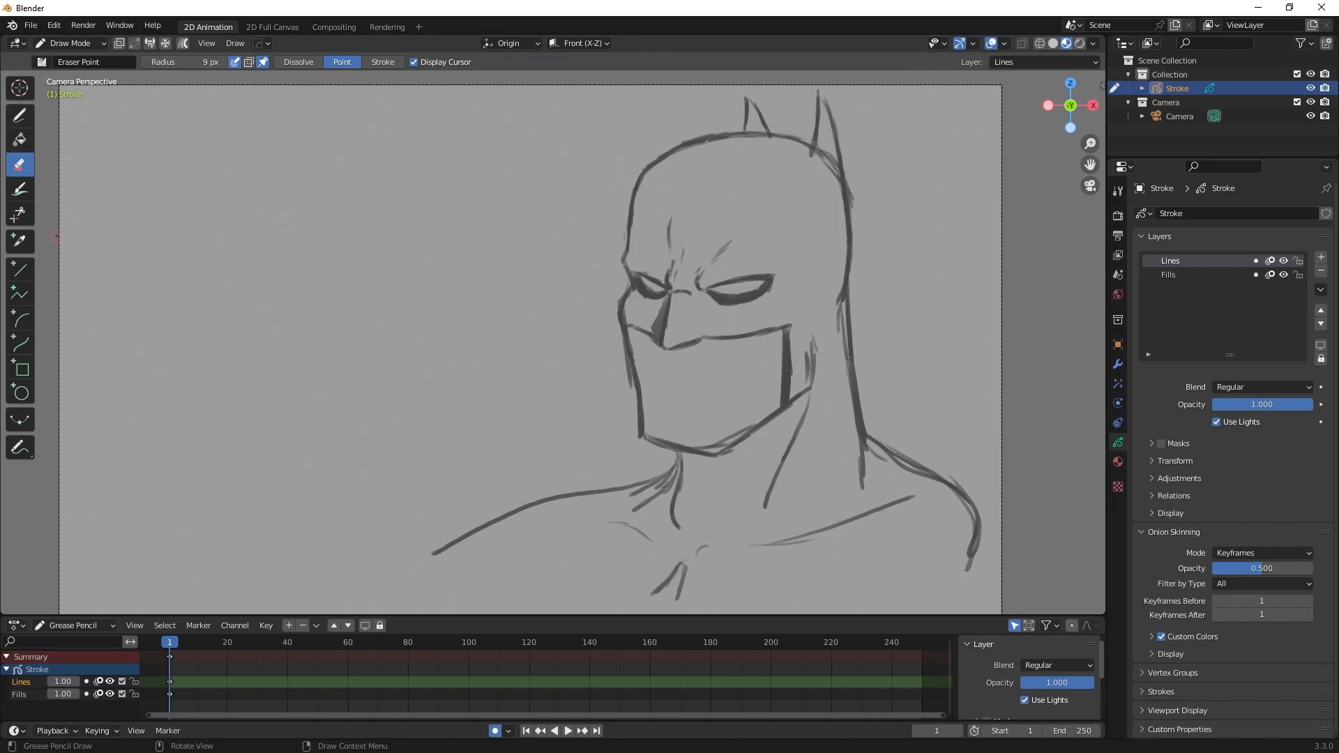
key(shift+space)
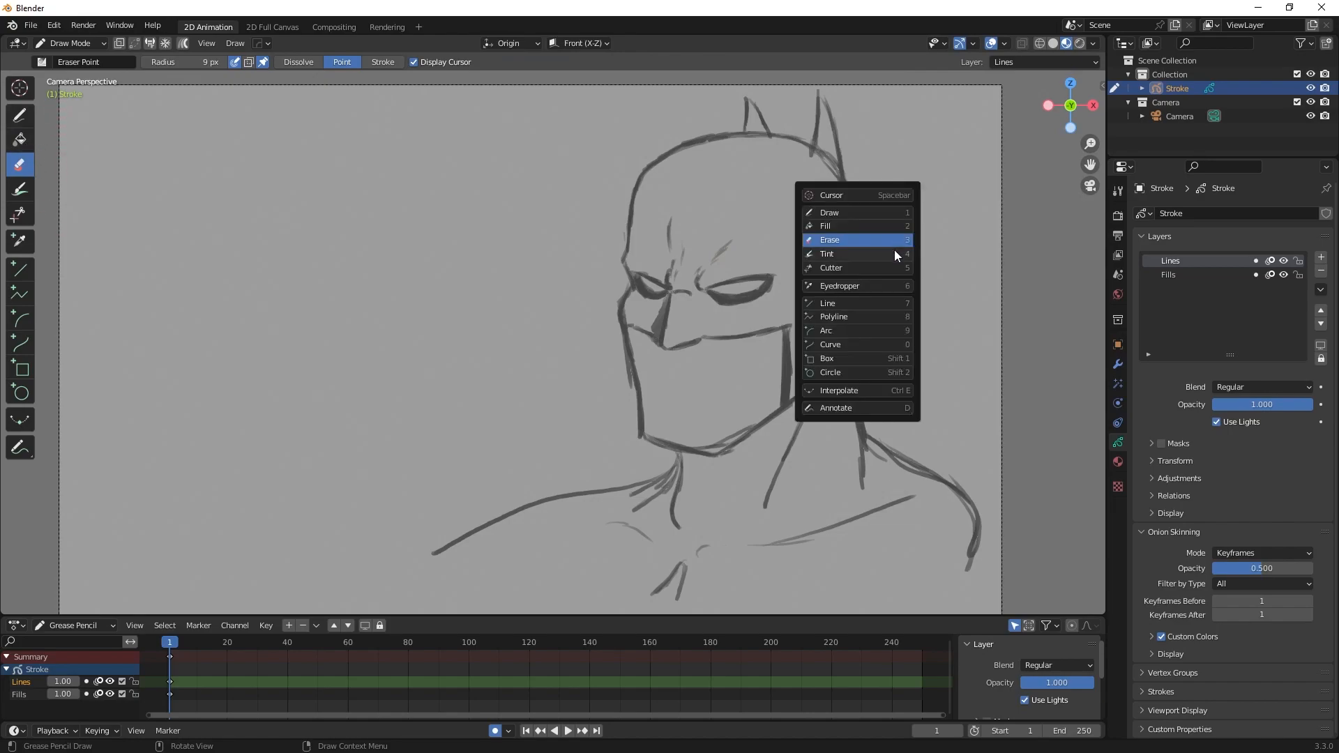
click(849, 211)
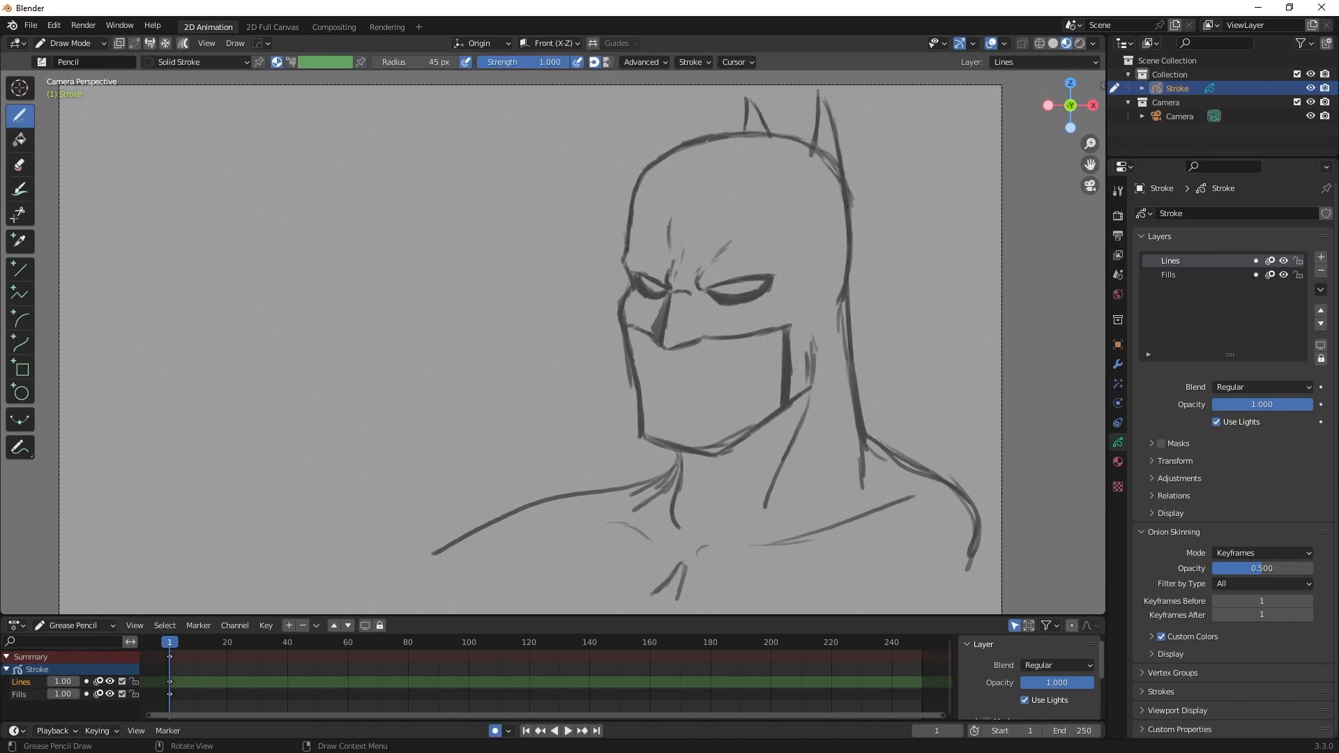
Erase the long frown creases on the forehead and draw a shorter crease just above the brow
key(shift+space)
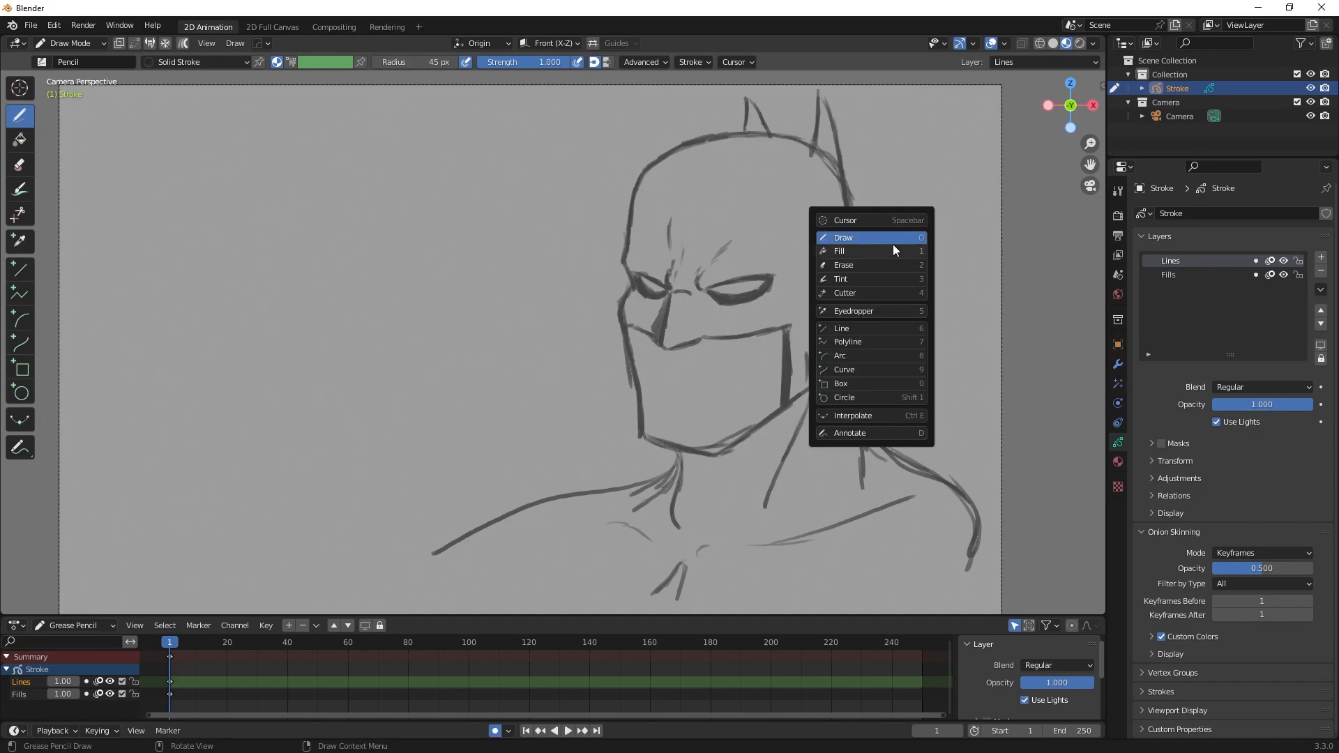
click(873, 266)
mouse_move(666, 241)
mouse_down()
mouse_move(673, 226)
mouse_move(717, 255)
mouse_up()
key(shift+space)
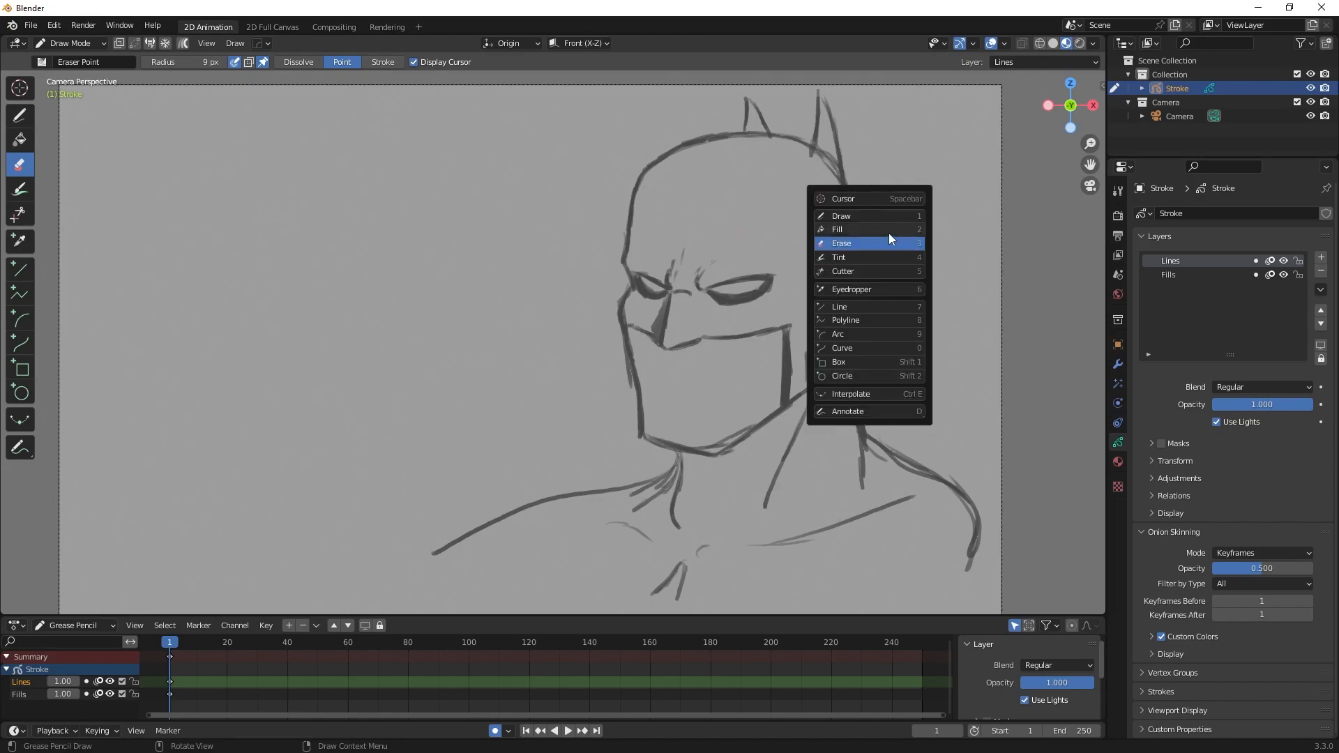
click(883, 209)
drag(668, 246, 662, 261)
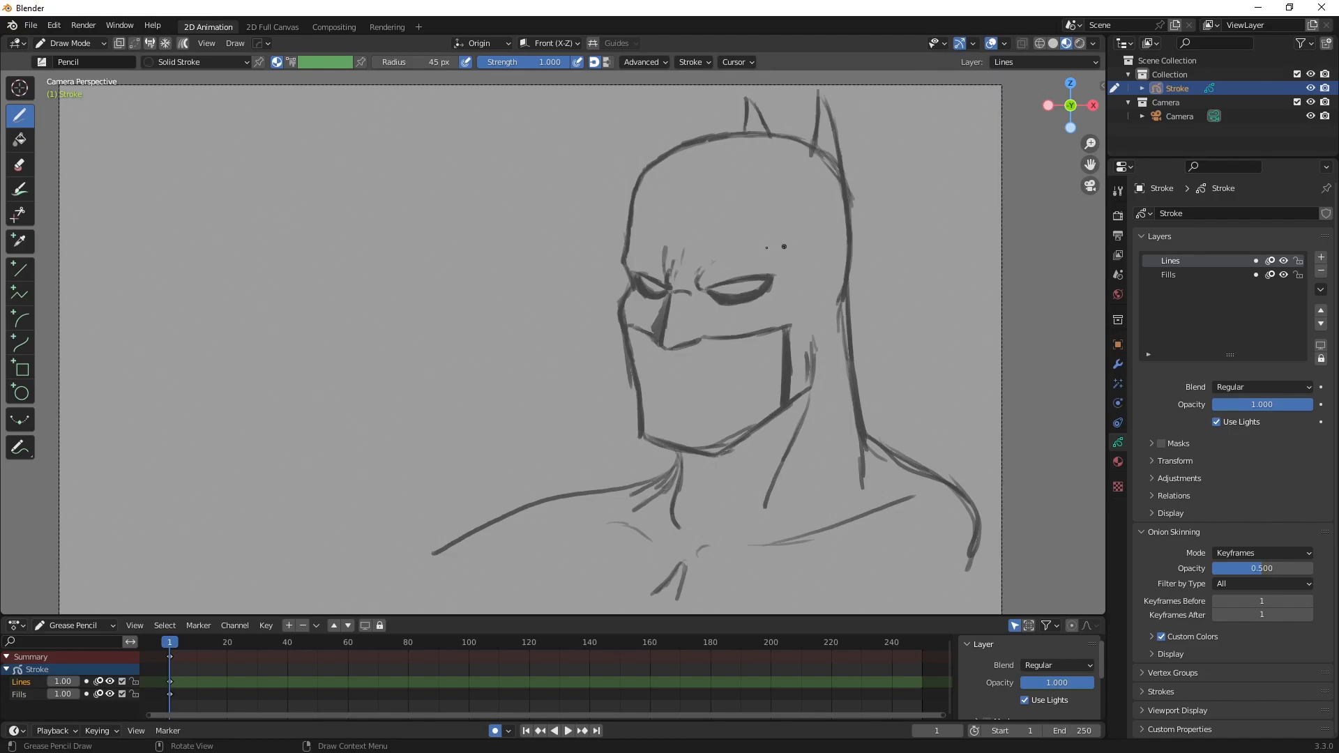
Draw a curved line at the temple, erase the stray lines by the rear ear and redraw the back edge of the cowl
drag(777, 254, 812, 186)
key(shift+space)
click(815, 275)
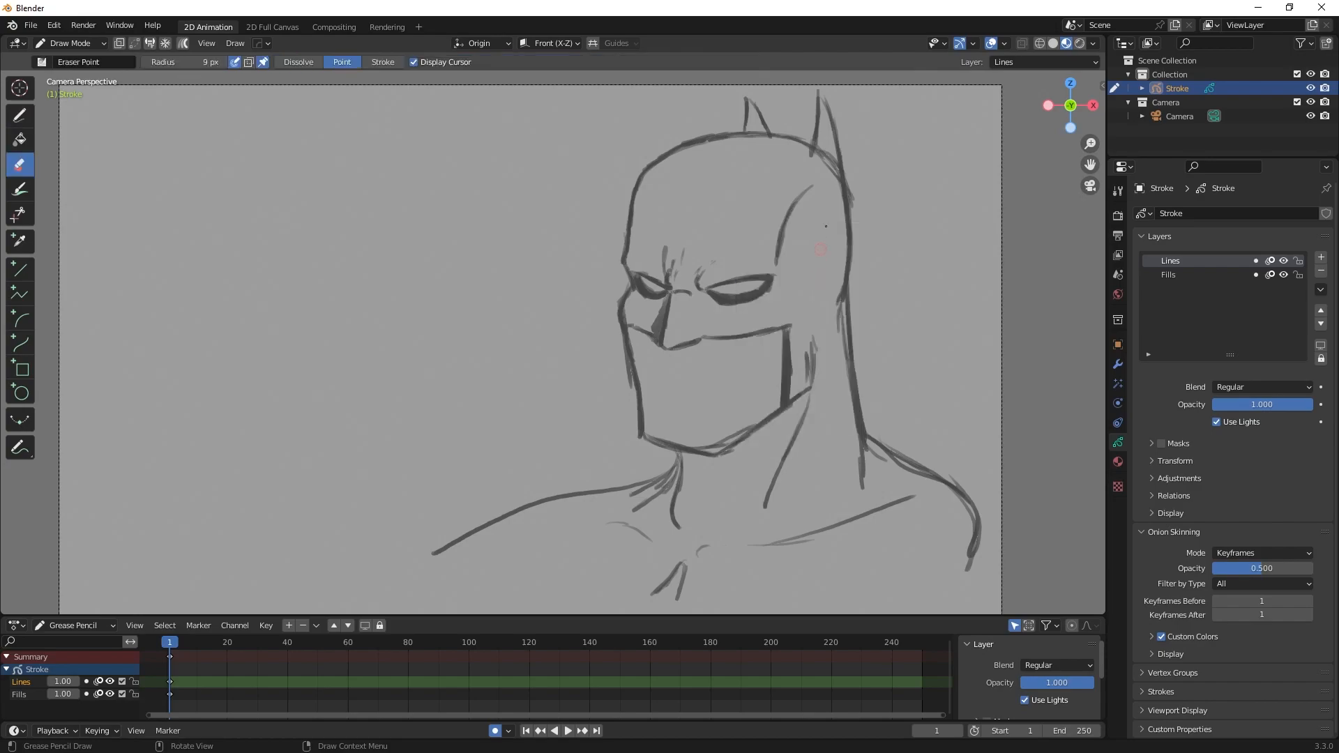
mouse_move(818, 166)
mouse_down()
mouse_move(857, 182)
mouse_move(843, 363)
mouse_up()
right_click(875, 296)
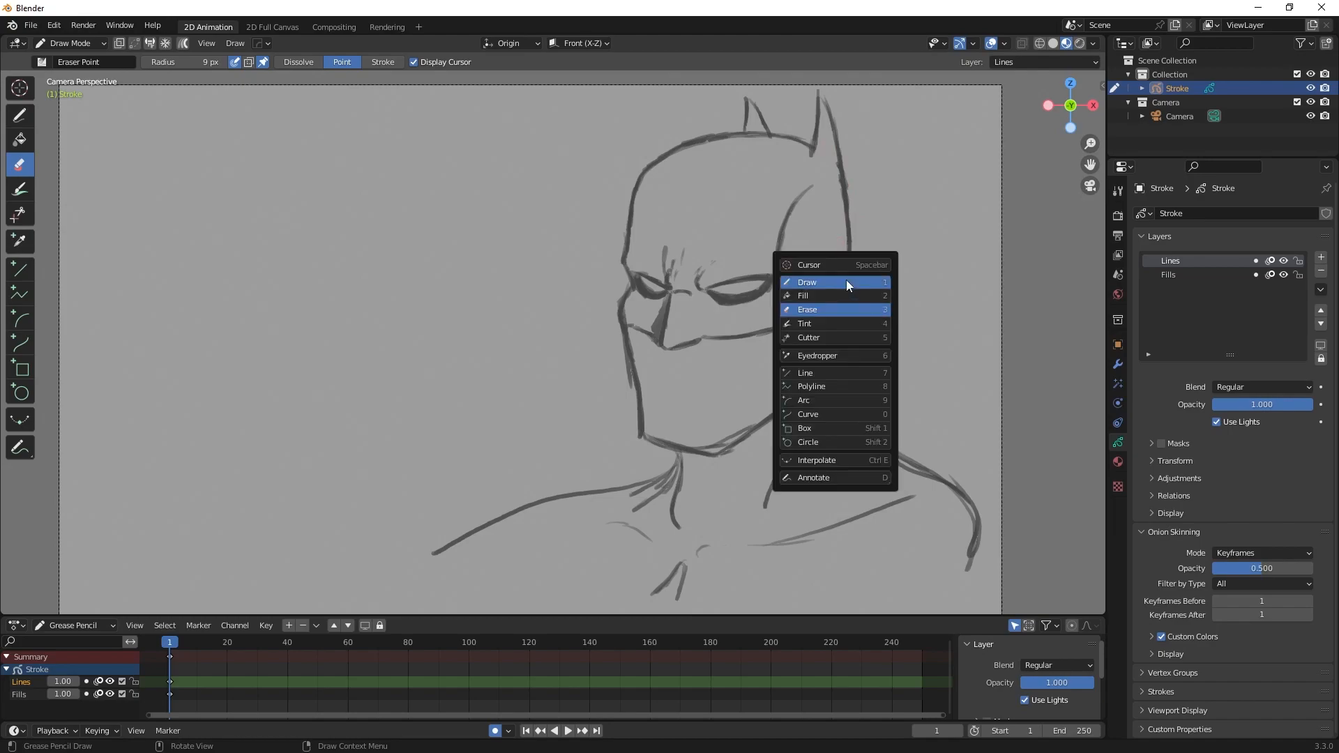
click(846, 279)
drag(846, 218, 857, 399)
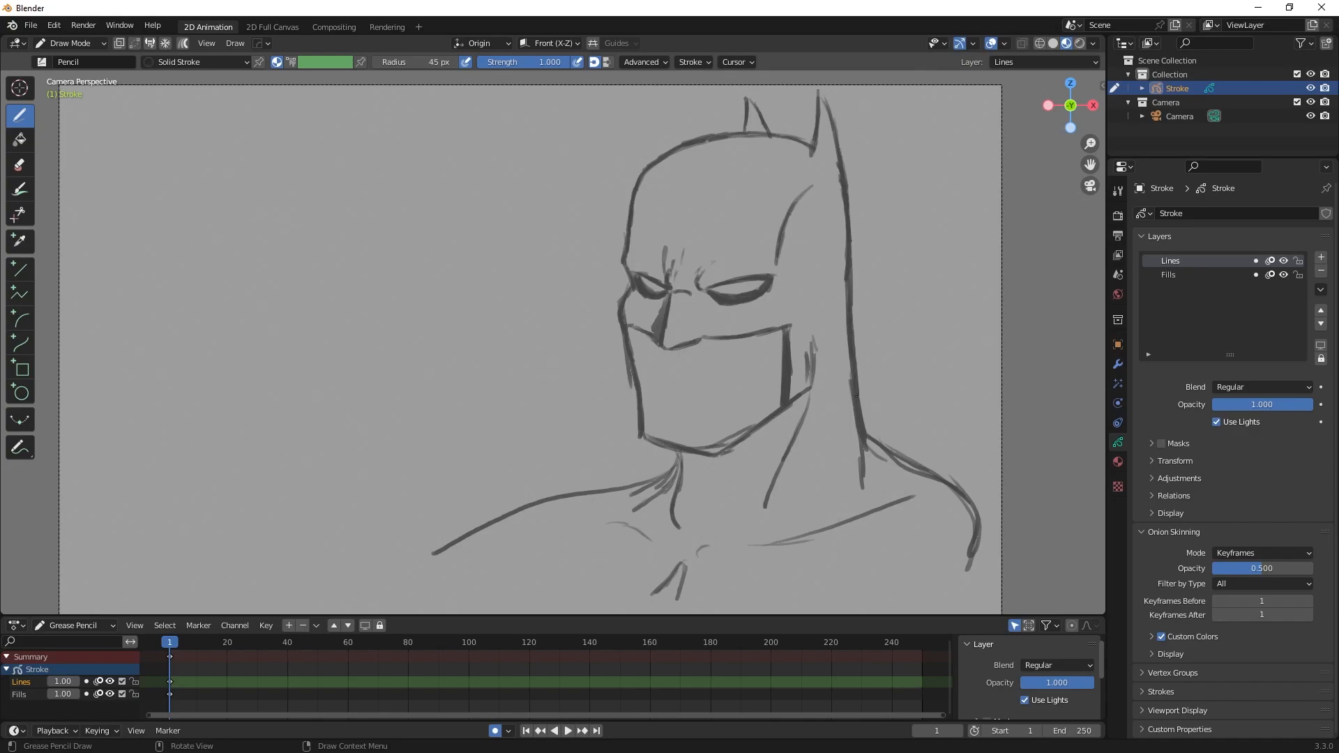
Erase the doubled lines along the jaw and chin, and return to the Pencil brush
right_click(744, 411)
click(726, 436)
mouse_move(698, 441)
mouse_down()
mouse_move(754, 425)
mouse_move(690, 446)
mouse_move(648, 428)
mouse_up()
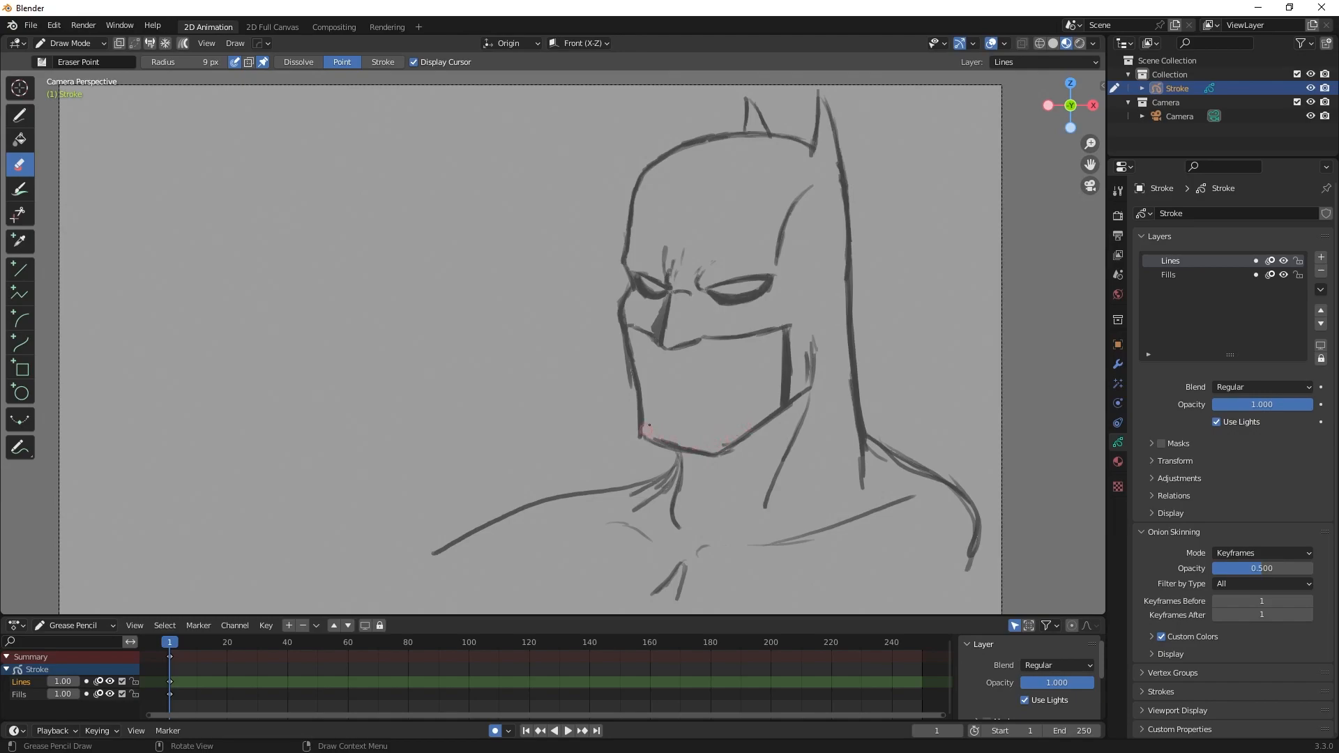
right_click(788, 418)
click(759, 392)
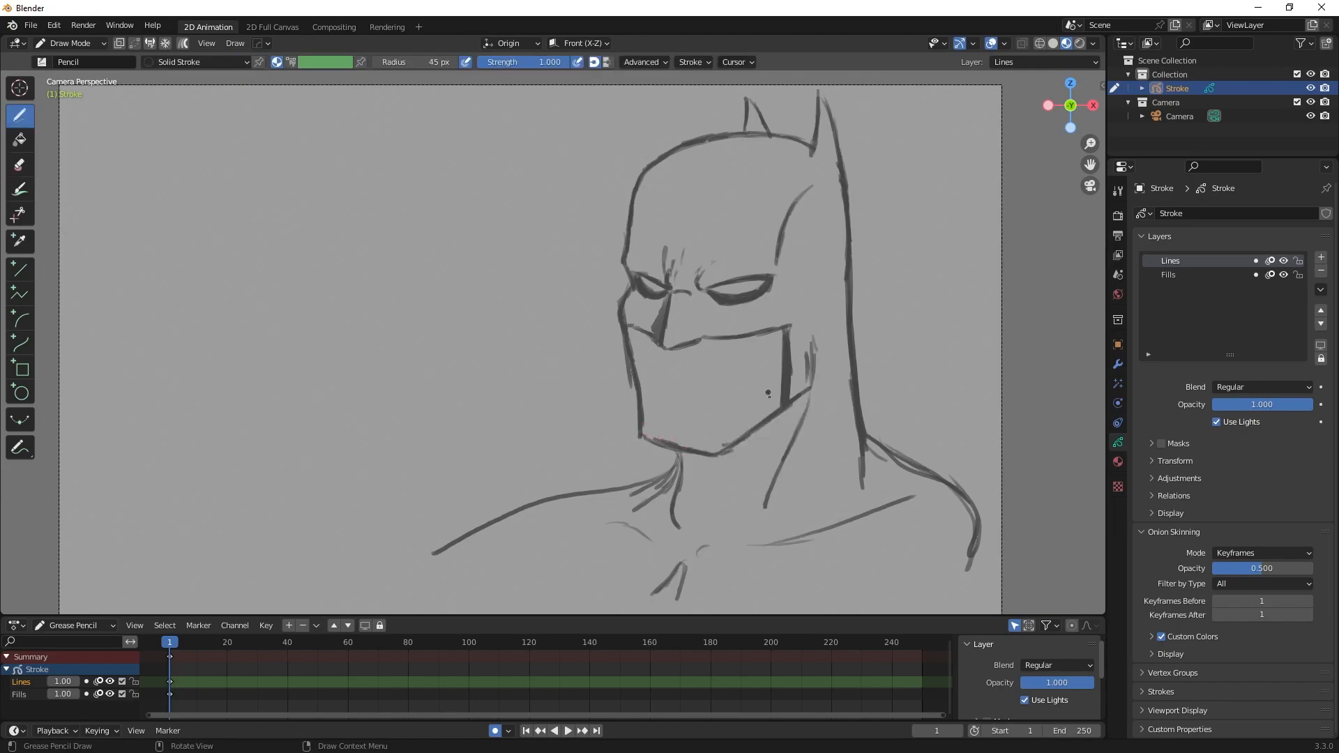
Retrace the chin line, fill the shadow under the jaw and add hatching down the neck
mouse_move(642, 432)
mouse_down()
mouse_move(687, 450)
mouse_move(728, 443)
mouse_move(802, 390)
mouse_move(715, 488)
mouse_move(680, 500)
mouse_move(690, 465)
mouse_move(703, 466)
mouse_move(687, 485)
mouse_move(713, 482)
mouse_move(690, 488)
mouse_move(744, 445)
mouse_move(726, 474)
mouse_move(779, 415)
mouse_move(771, 430)
mouse_up()
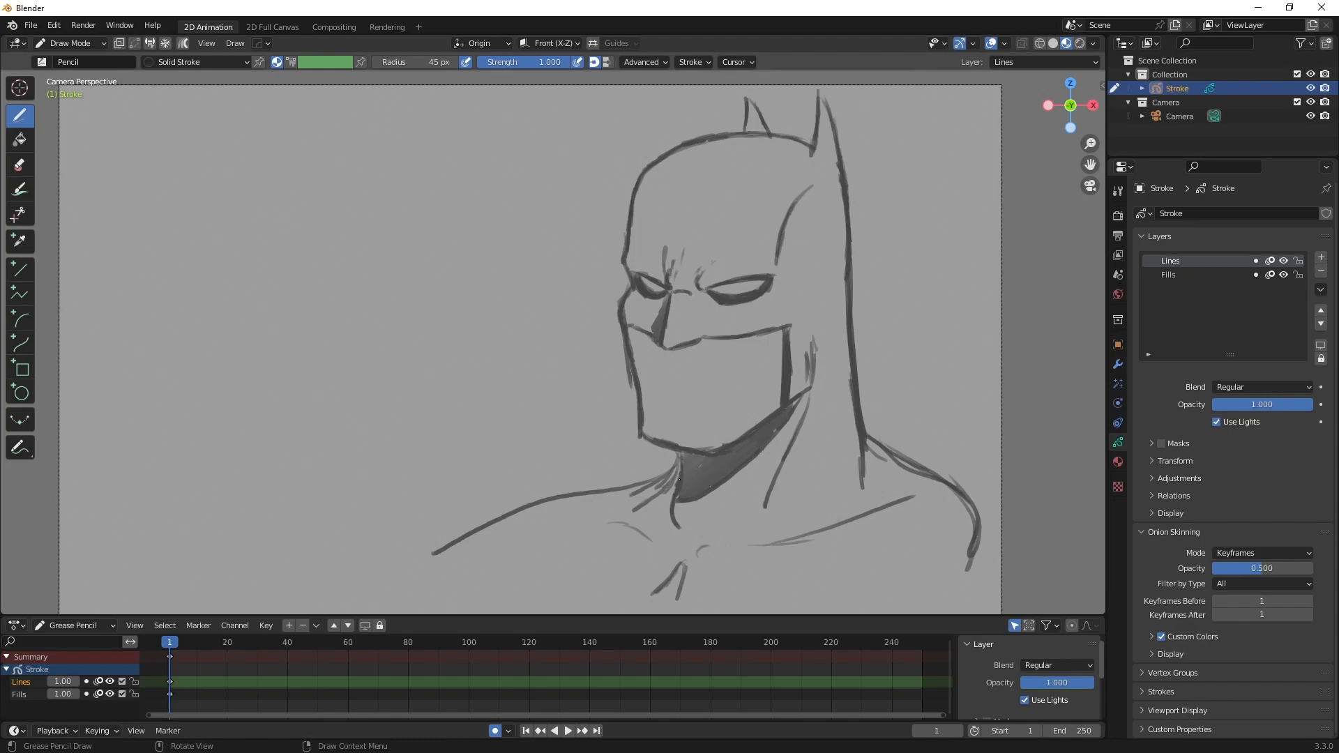
drag(695, 498, 739, 484)
drag(673, 517, 728, 509)
drag(810, 392, 732, 472)
mouse_move(807, 414)
mouse_down()
mouse_move(761, 503)
mouse_move(784, 461)
mouse_up()
drag(804, 383, 816, 348)
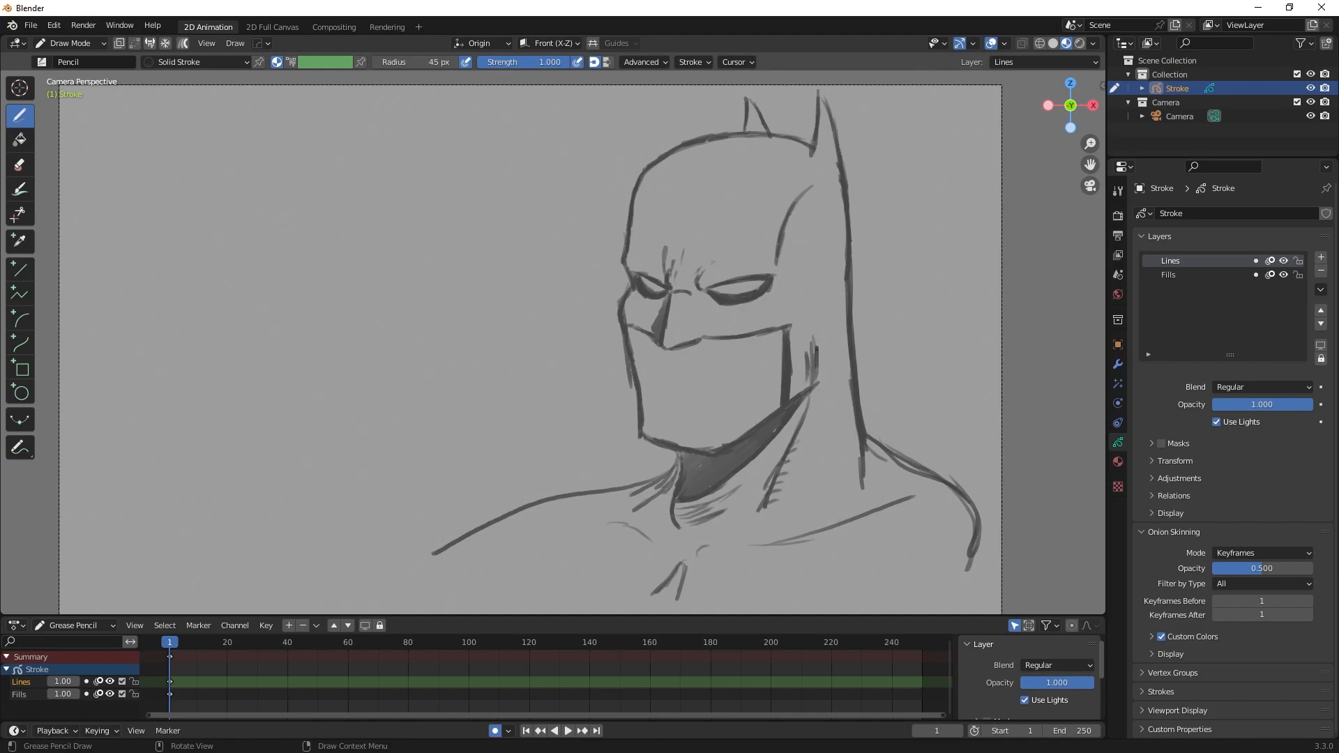
Erase the loose strokes by the rear jaw corner, and tidy the jaw corner and the mask's upper corner with the Pencil
key(shift+space)
click(843, 316)
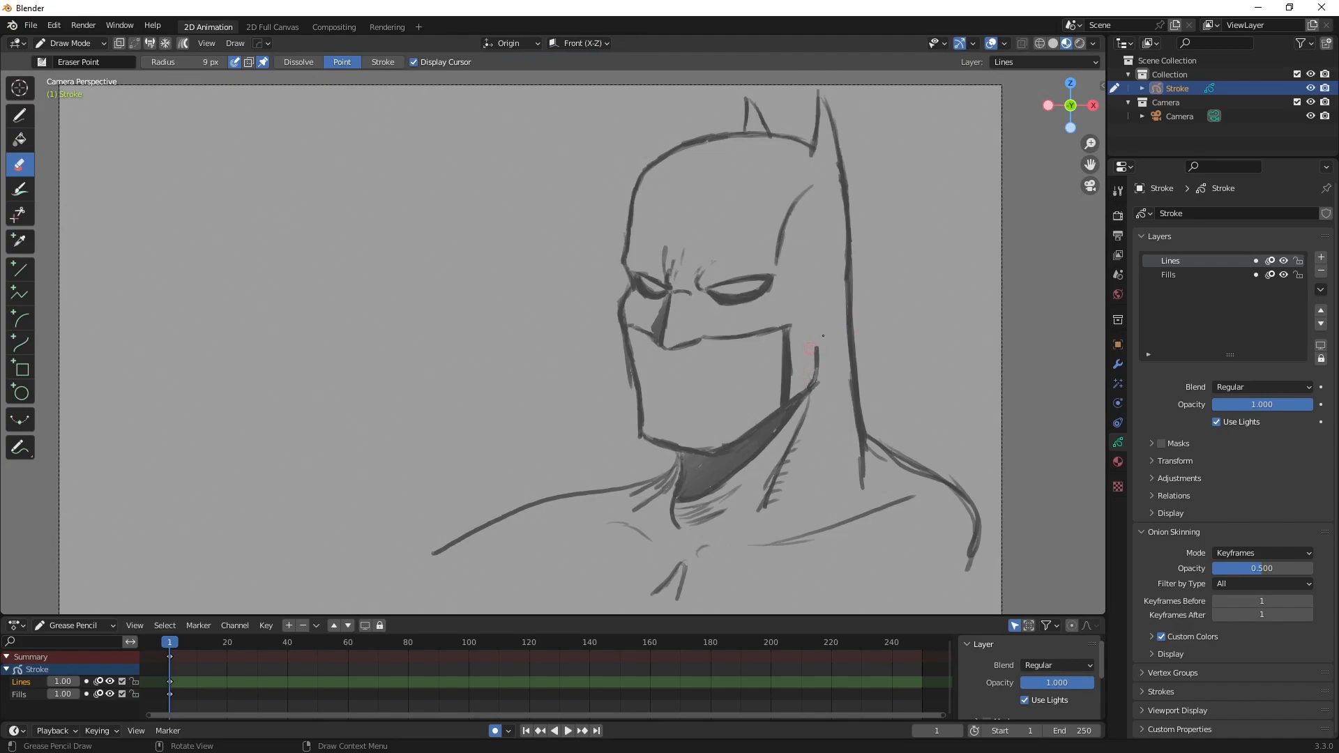
key(shift+space)
click(854, 308)
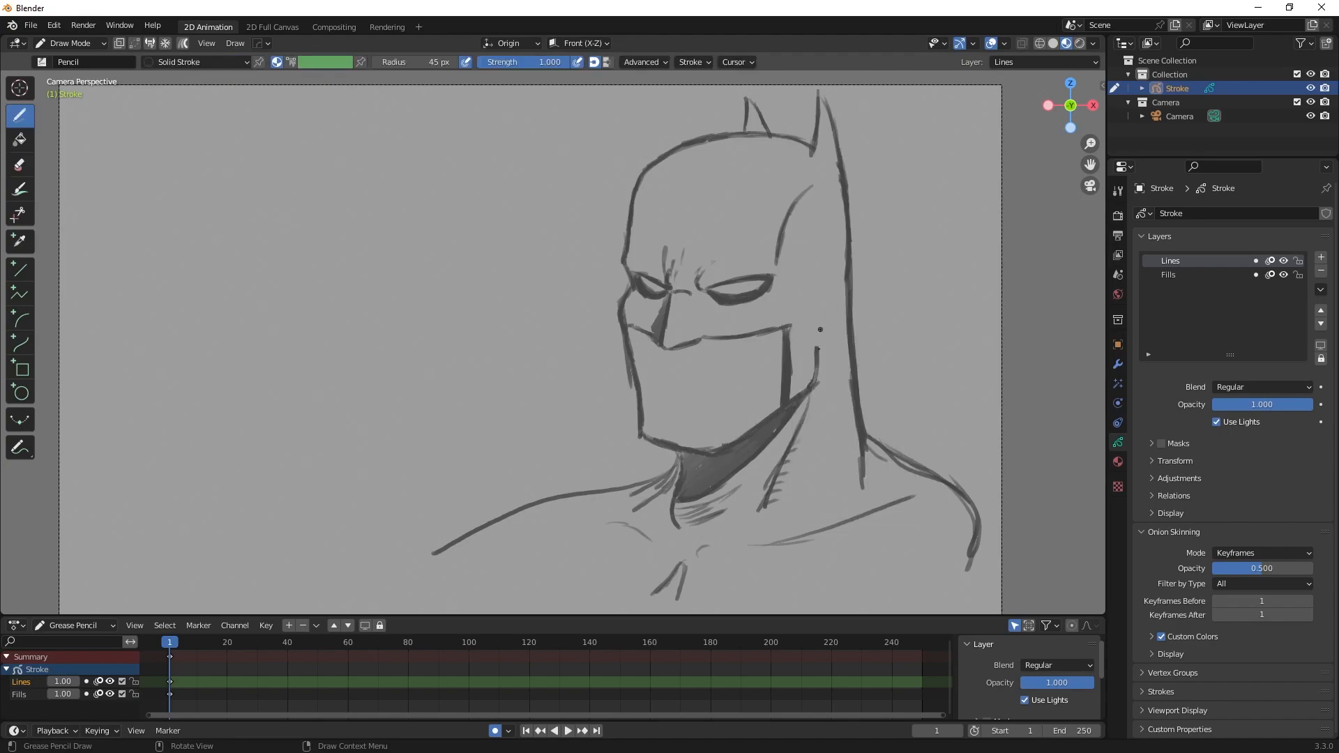
drag(816, 375, 808, 386)
drag(783, 323, 789, 329)
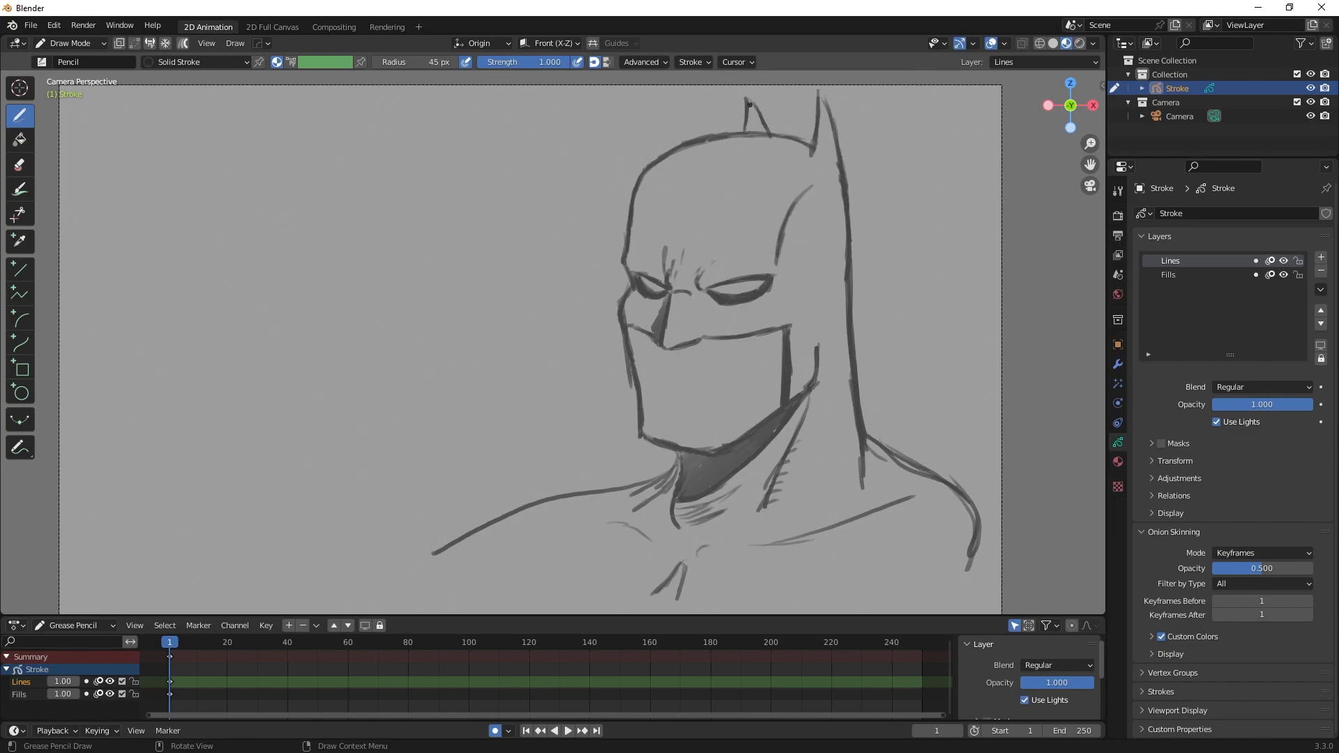
Shade both bat ears, thicken the temple line and darken the cowl beside the eye and cheek
mouse_move(749, 102)
mouse_down()
mouse_move(755, 129)
mouse_move(752, 112)
mouse_move(763, 131)
mouse_move(825, 138)
mouse_move(825, 157)
mouse_move(832, 137)
mouse_move(834, 159)
mouse_up()
mouse_move(787, 196)
mouse_down()
mouse_move(772, 279)
mouse_move(780, 222)
mouse_move(820, 163)
mouse_move(813, 192)
mouse_move(836, 203)
mouse_up()
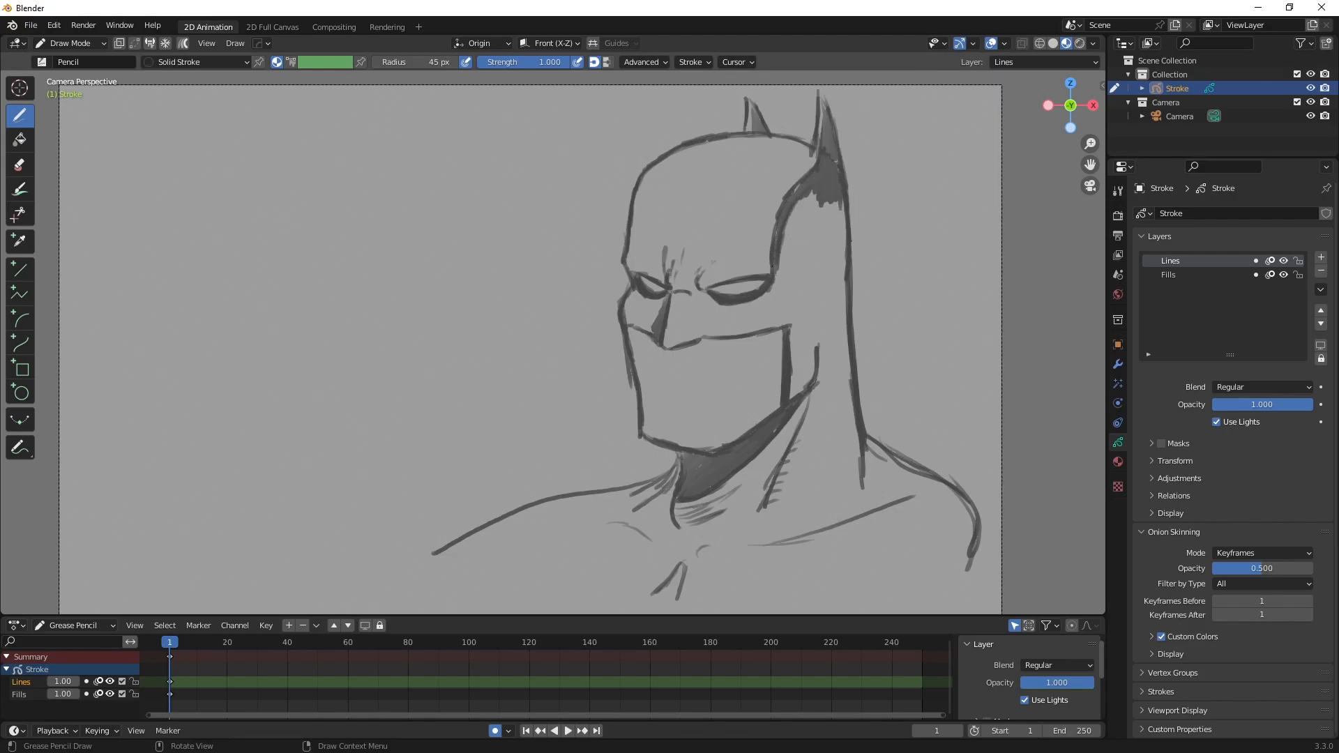
mouse_move(759, 300)
mouse_down()
mouse_move(760, 326)
mouse_move(768, 299)
mouse_move(764, 318)
mouse_move(802, 338)
mouse_move(792, 397)
mouse_up()
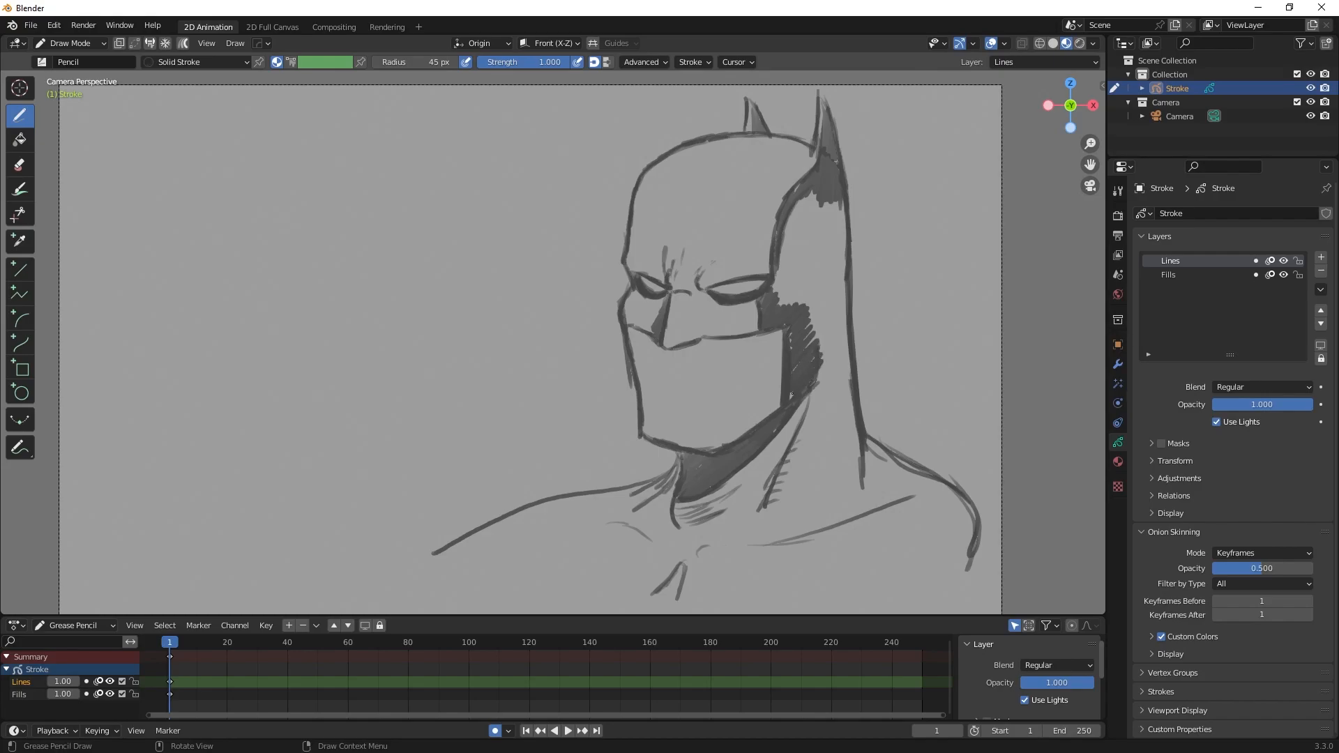
Fill the side of the cowl with dark shading from the temple down the neck and onto the shoulder
mouse_move(794, 321)
mouse_down()
mouse_move(774, 259)
mouse_move(805, 195)
mouse_move(787, 242)
mouse_move(783, 230)
mouse_move(788, 265)
mouse_move(820, 203)
mouse_move(802, 230)
mouse_move(837, 199)
mouse_move(832, 356)
mouse_move(839, 240)
mouse_move(854, 452)
mouse_up()
mouse_move(815, 381)
mouse_down()
mouse_move(823, 335)
mouse_move(802, 254)
mouse_move(816, 259)
mouse_move(835, 232)
mouse_up()
drag(835, 262, 829, 387)
drag(845, 370, 869, 493)
mouse_move(862, 443)
mouse_down()
mouse_move(906, 473)
mouse_move(888, 488)
mouse_move(958, 488)
mouse_up()
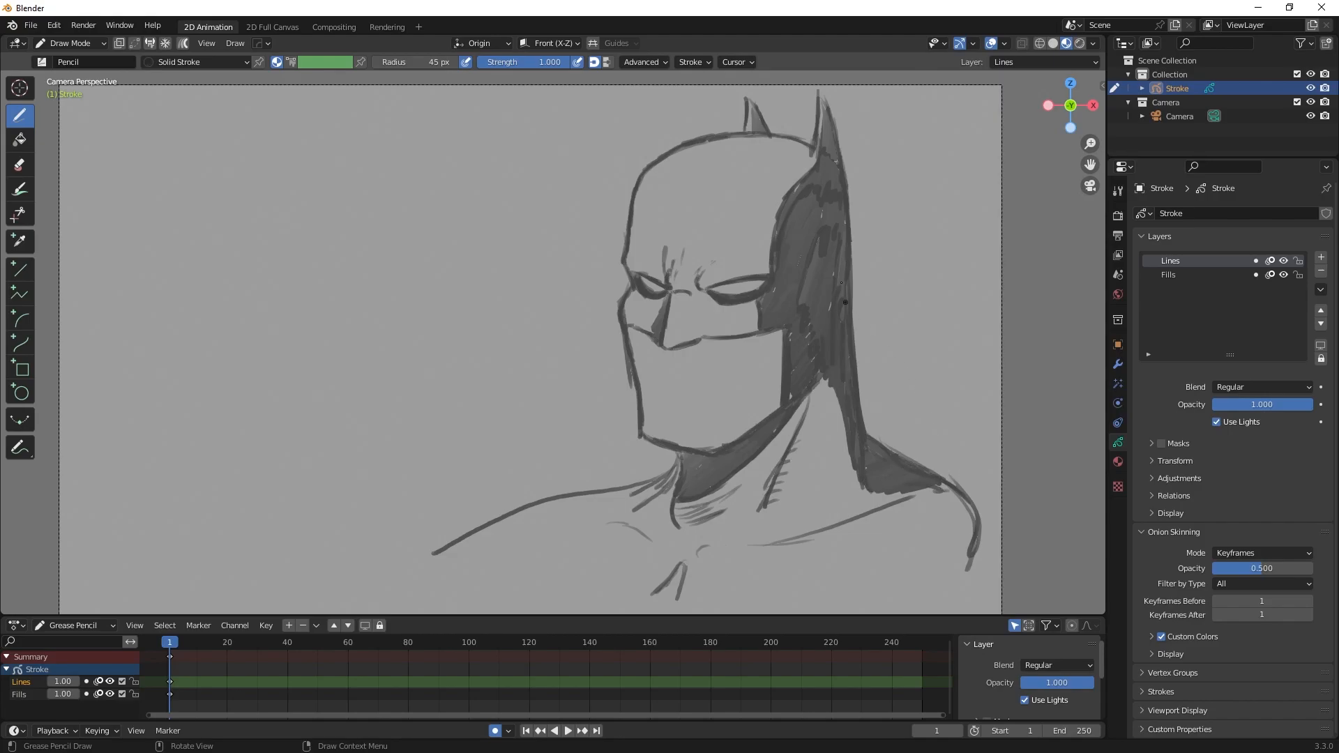
mouse_move(827, 301)
mouse_down()
mouse_move(819, 339)
mouse_move(794, 350)
mouse_up()
Add hatching along the forehead edge, cheek and brow, and on top of the head between the ears
drag(648, 177, 633, 262)
drag(630, 307, 632, 320)
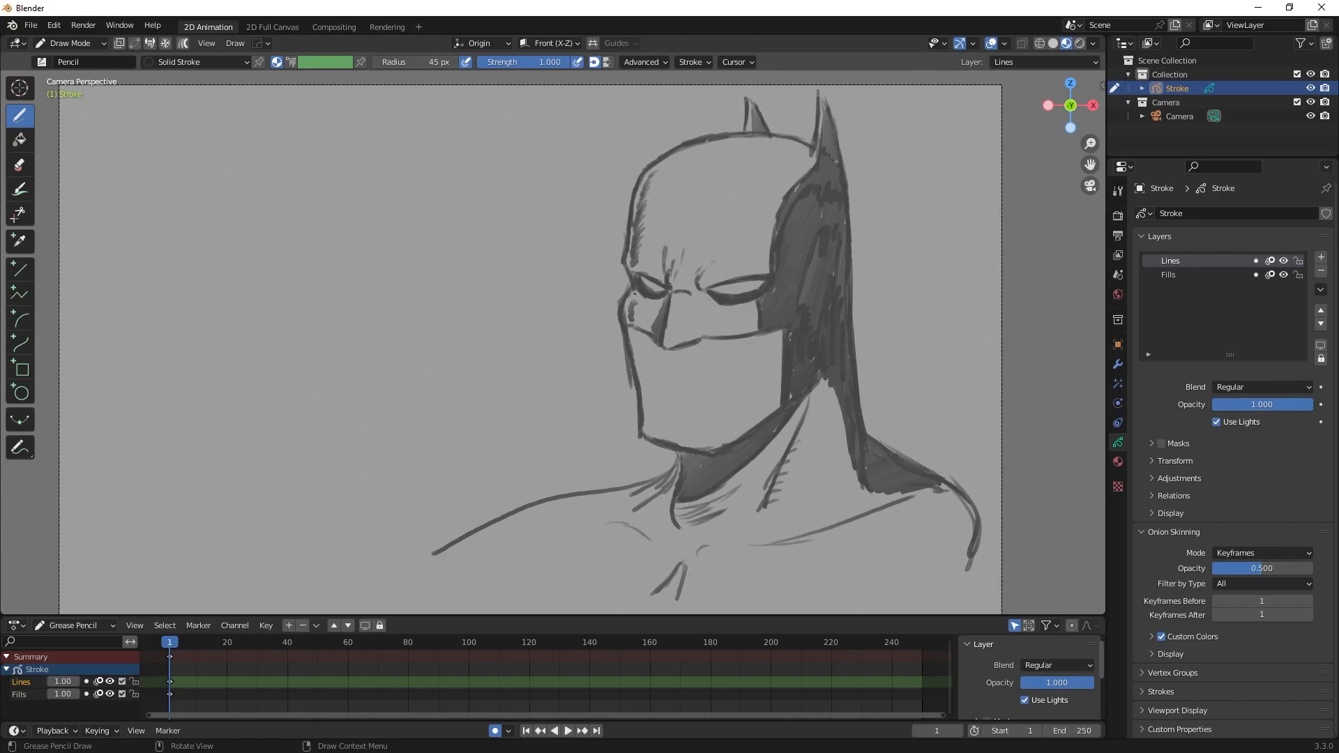
mouse_move(709, 307)
mouse_down()
mouse_move(723, 312)
mouse_move(717, 270)
mouse_up()
mouse_move(772, 145)
mouse_down()
mouse_move(809, 149)
mouse_move(787, 161)
mouse_up()
drag(810, 150, 798, 164)
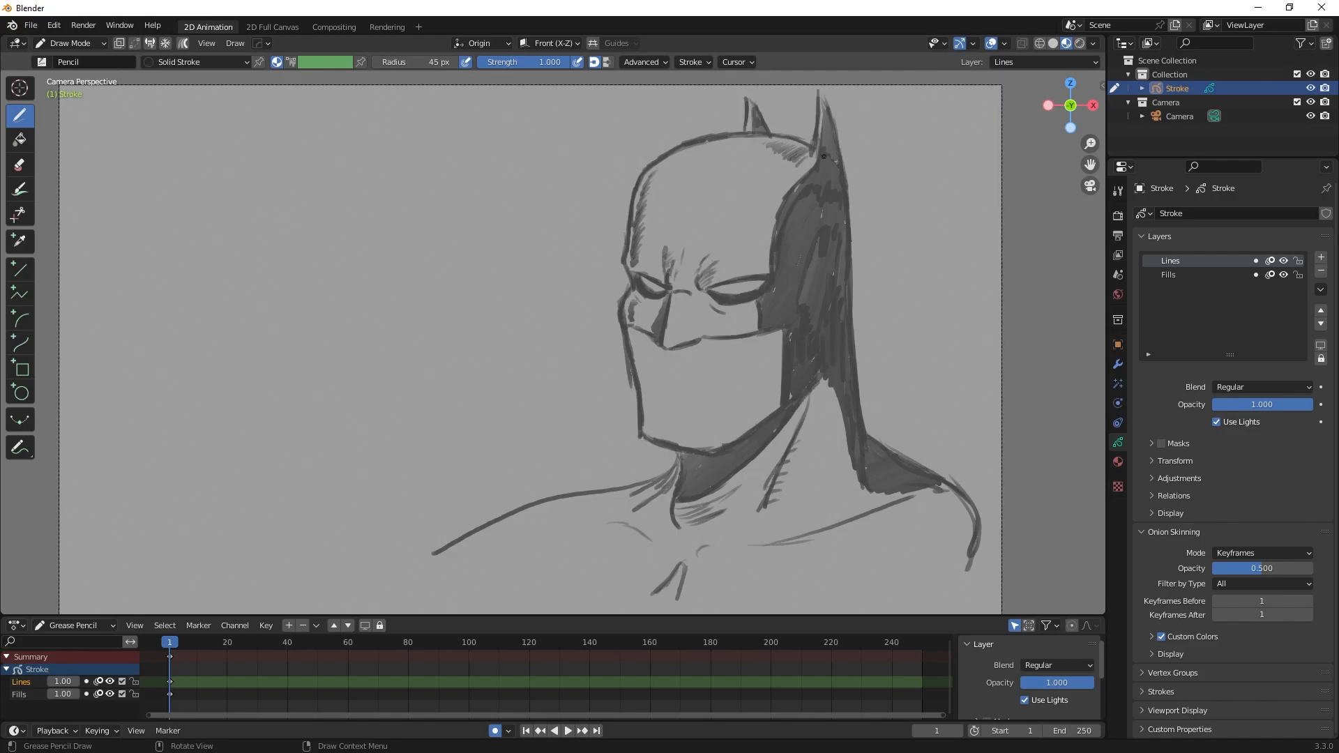
Redraw the front shoulder with a wider, fuller outline, erasing the old and overlapping lines
mouse_move(673, 471)
mouse_down()
mouse_move(481, 495)
mouse_move(372, 569)
mouse_up()
key(shift+space)
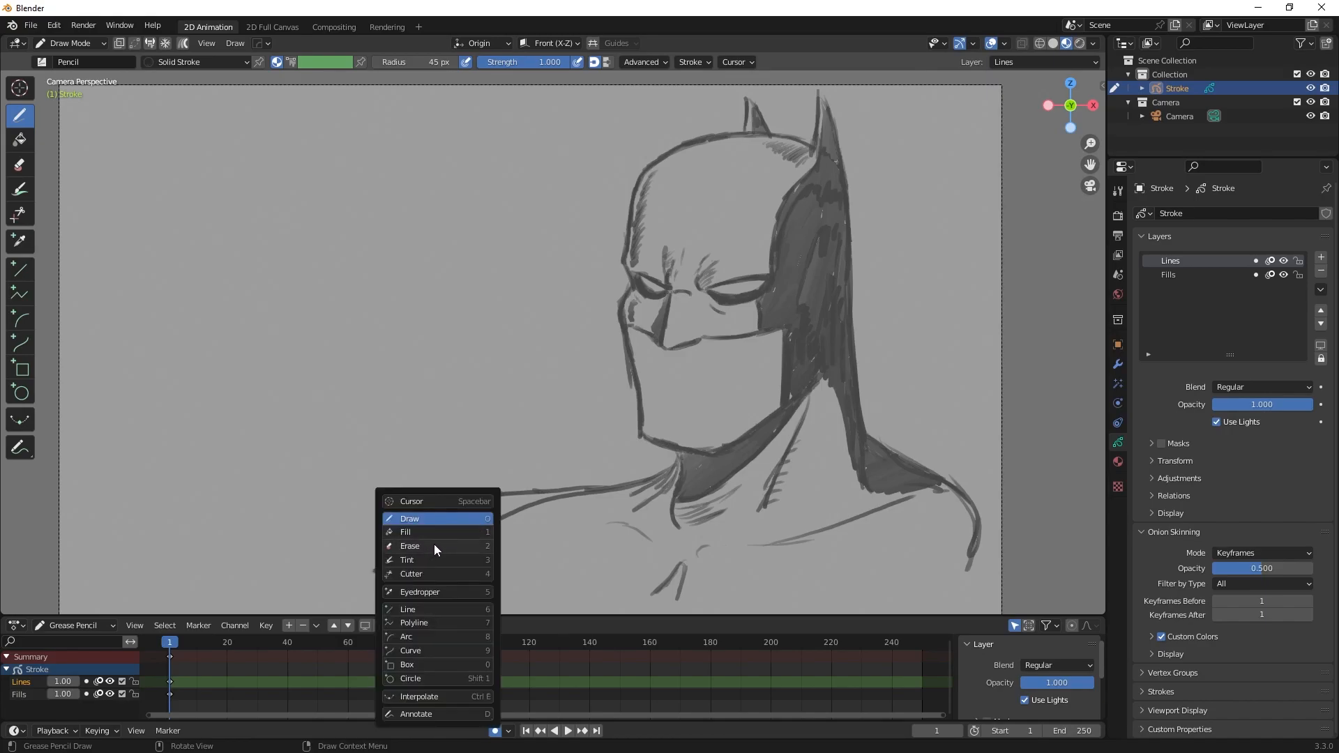
click(434, 546)
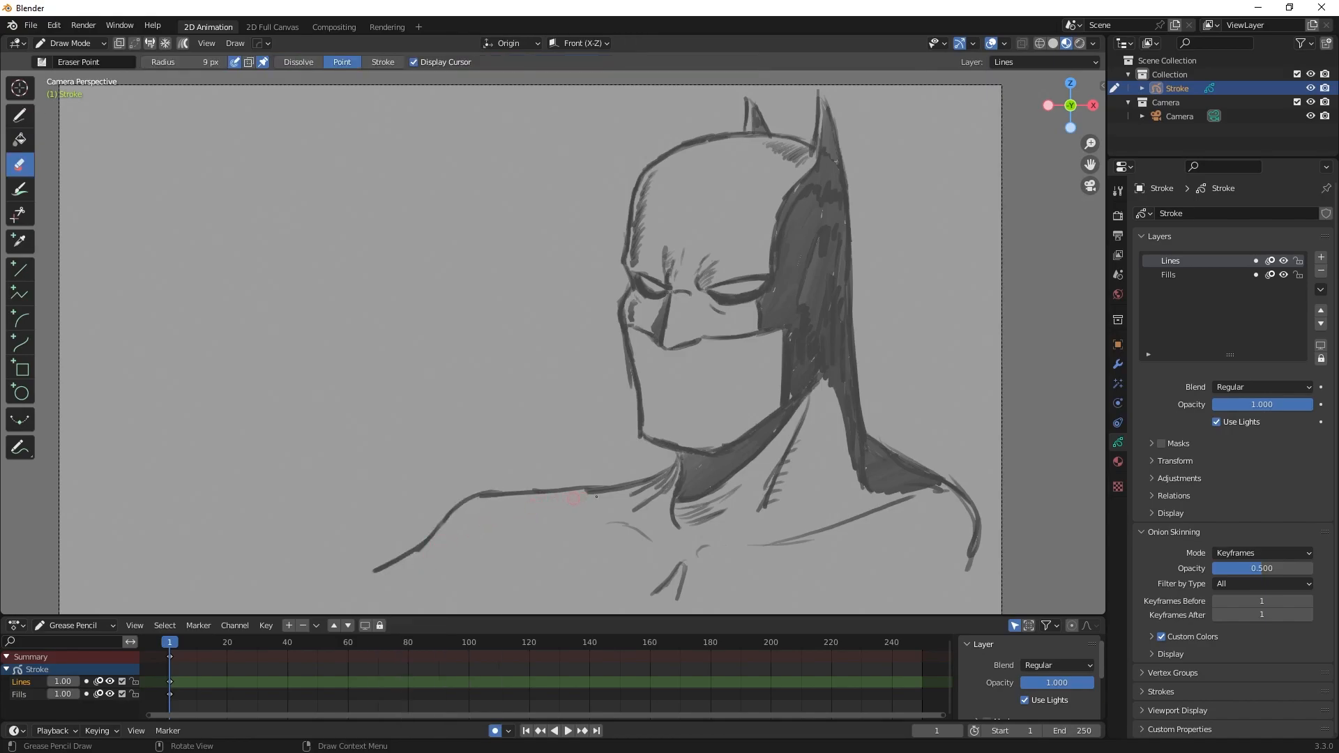
mouse_move(466, 497)
mouse_down()
mouse_move(375, 569)
mouse_move(490, 497)
mouse_move(387, 576)
mouse_up()
key(shift+space)
click(507, 452)
drag(457, 535, 533, 487)
Fill in the chest crease below the collarbones and reinforce the line from the front shoulder to the neck
right_click(655, 463)
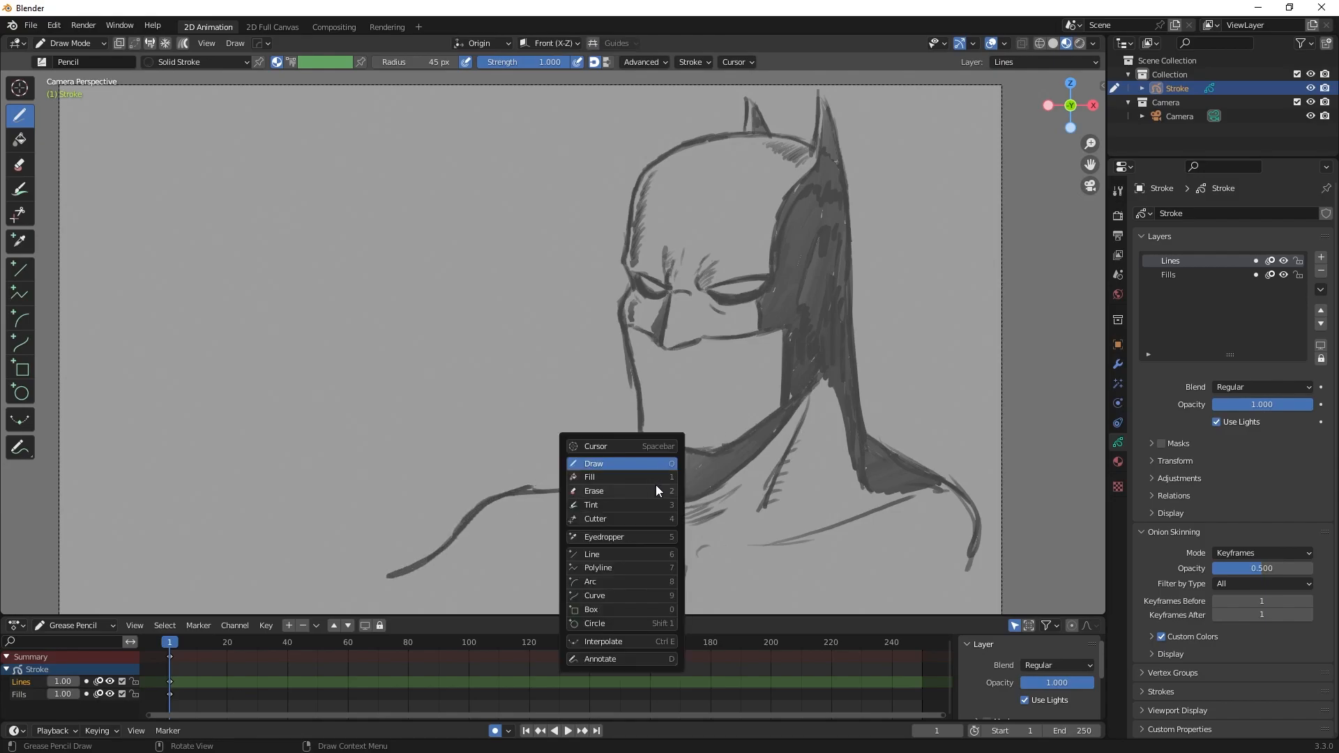
mouse_move(691, 559)
mouse_down()
mouse_move(648, 601)
mouse_move(680, 572)
mouse_move(673, 597)
mouse_move(680, 560)
mouse_up()
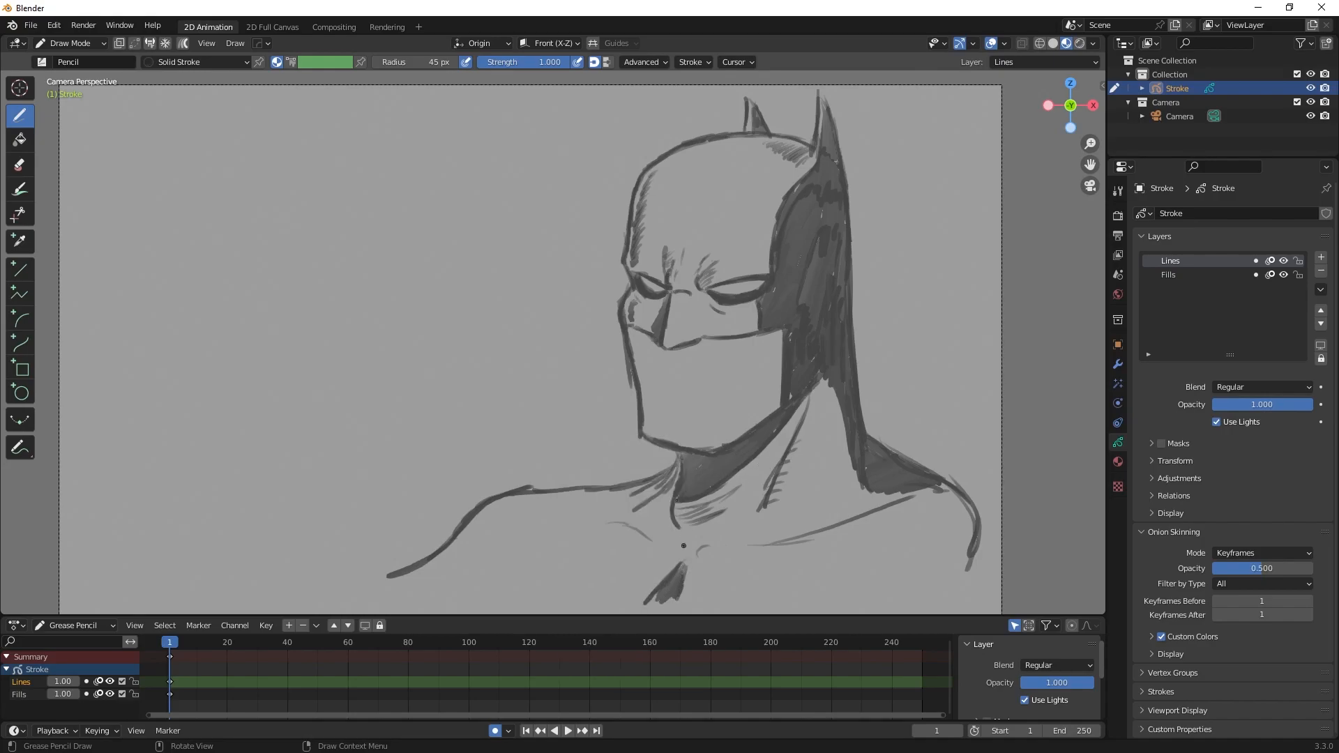
drag(505, 492, 672, 468)
Draw the nose tip, a frowning mouth with shaded corners and chin hatching, and thicken the mask's lower edge
drag(666, 360, 668, 366)
scroll(648, 372, up, 6)
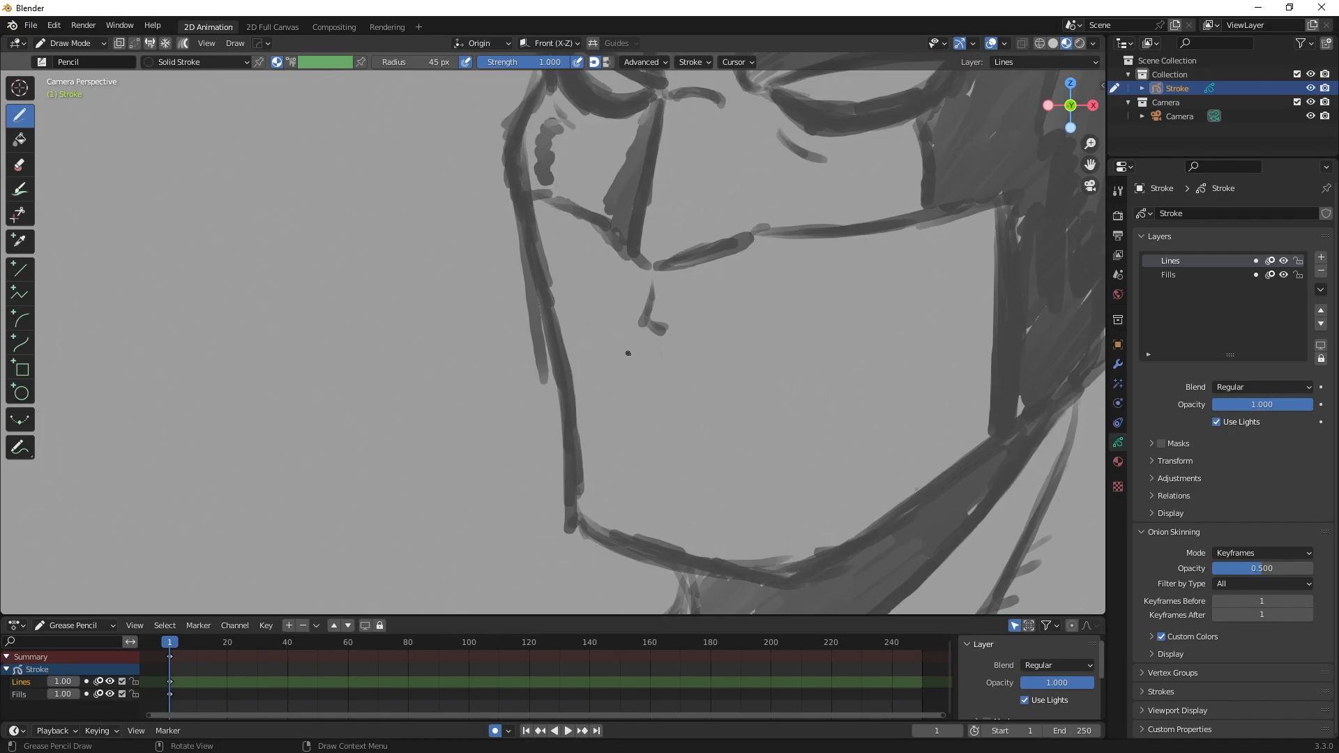
mouse_move(598, 357)
mouse_down()
mouse_move(702, 355)
mouse_move(770, 375)
mouse_move(613, 352)
mouse_move(594, 362)
mouse_move(654, 395)
mouse_move(593, 427)
mouse_move(603, 506)
mouse_move(643, 526)
mouse_up()
mouse_move(758, 367)
mouse_down()
mouse_move(773, 378)
mouse_move(767, 403)
mouse_up()
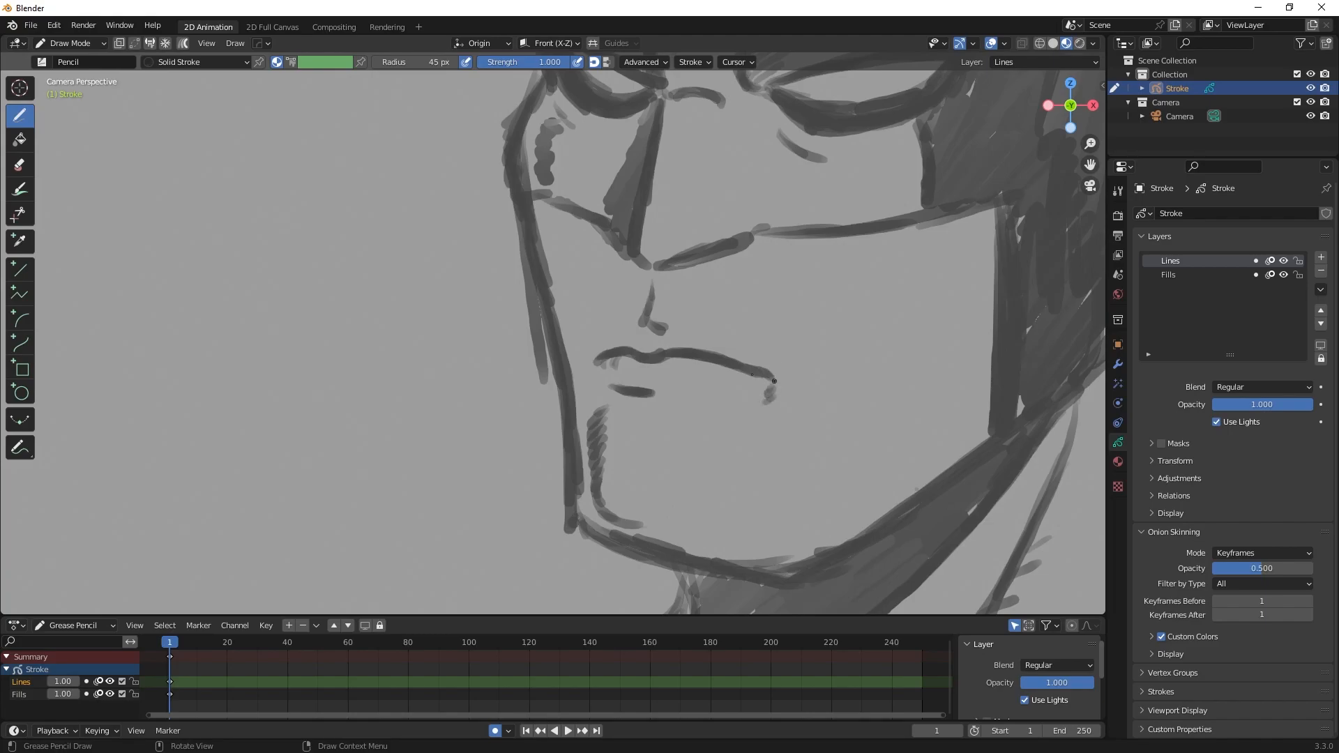
mouse_move(610, 356)
mouse_down()
mouse_move(597, 371)
mouse_move(611, 373)
mouse_up()
mouse_move(542, 196)
mouse_down()
mouse_move(600, 216)
mouse_move(656, 271)
mouse_move(991, 209)
mouse_up()
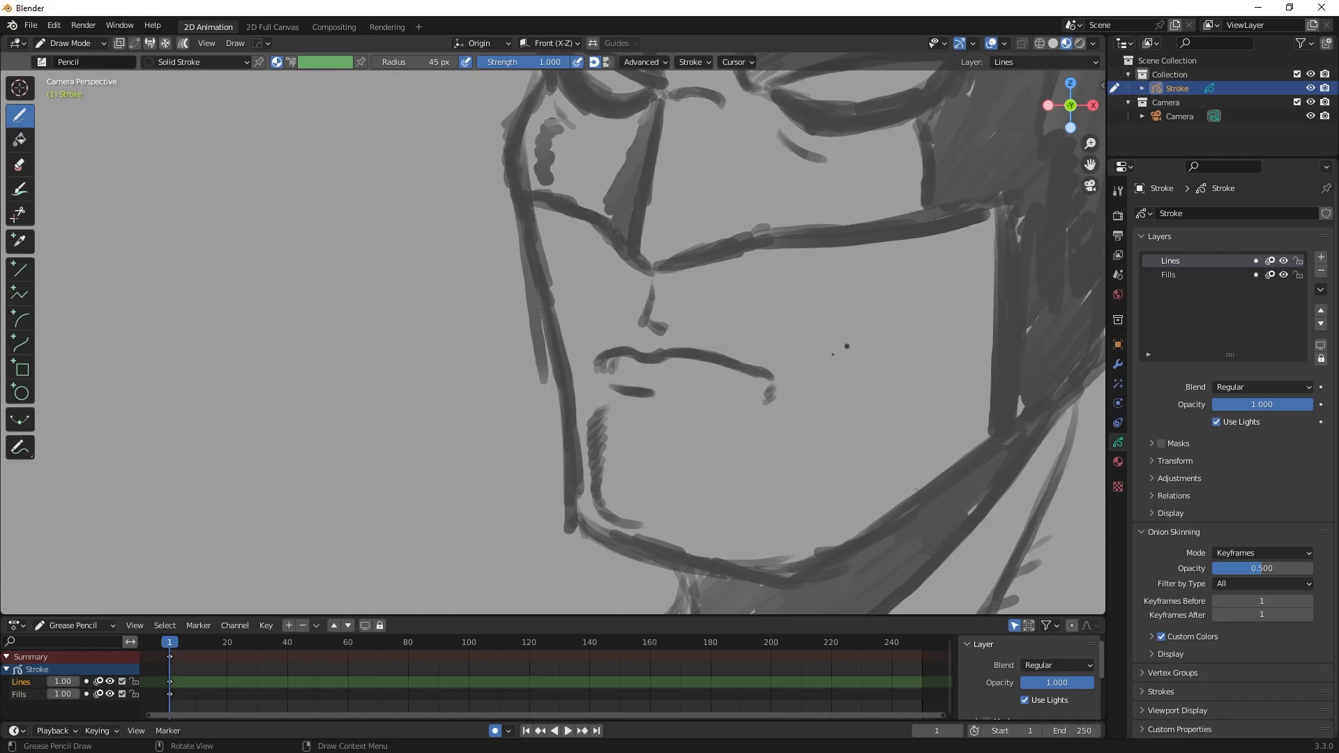
mouse_move(765, 394)
mouse_down()
mouse_move(772, 384)
mouse_move(749, 408)
mouse_up()
drag(638, 361, 644, 373)
Draw the cheek and jaw contour lines beneath the mask and hatch along the rear of the jaw
mouse_move(985, 218)
mouse_down()
mouse_move(932, 307)
mouse_move(911, 438)
mouse_up()
drag(922, 370, 895, 512)
drag(926, 432, 930, 484)
drag(915, 388, 904, 416)
drag(908, 409, 859, 521)
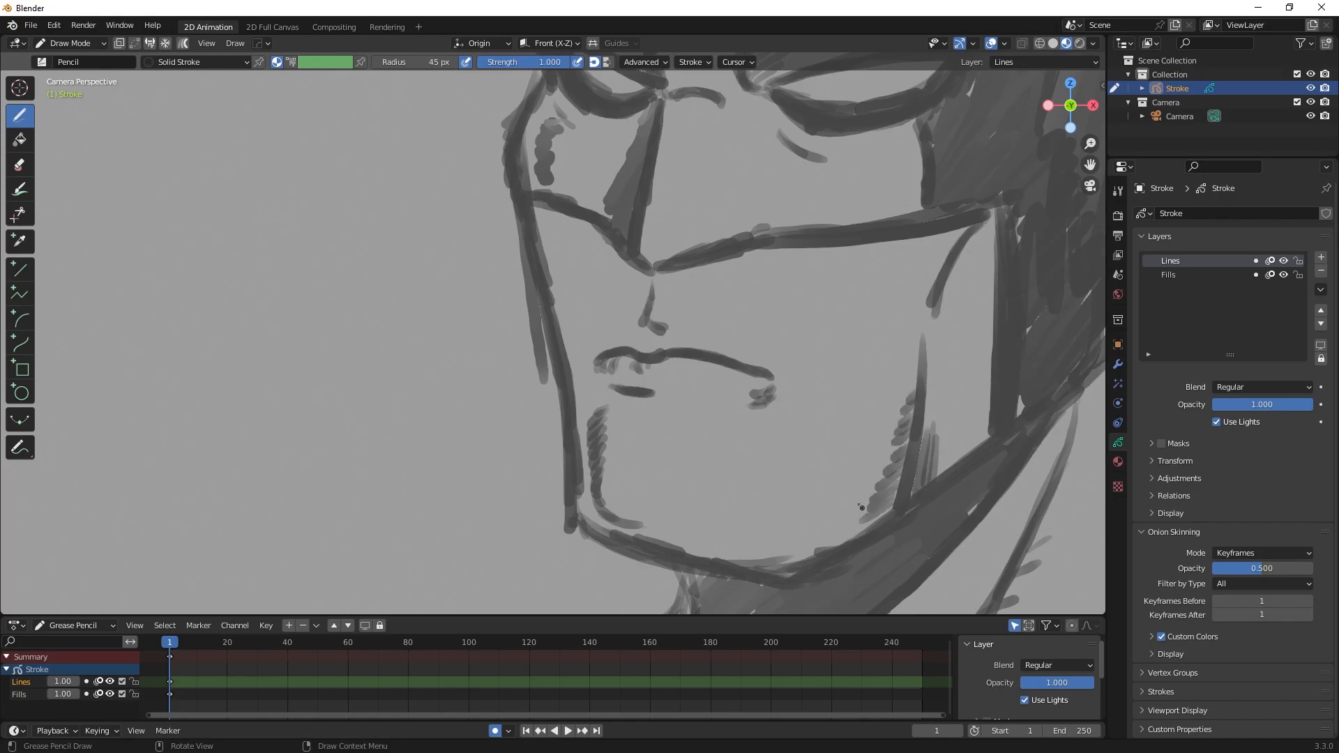
scroll(862, 508, down, 8)
scroll(806, 475, up, 2)
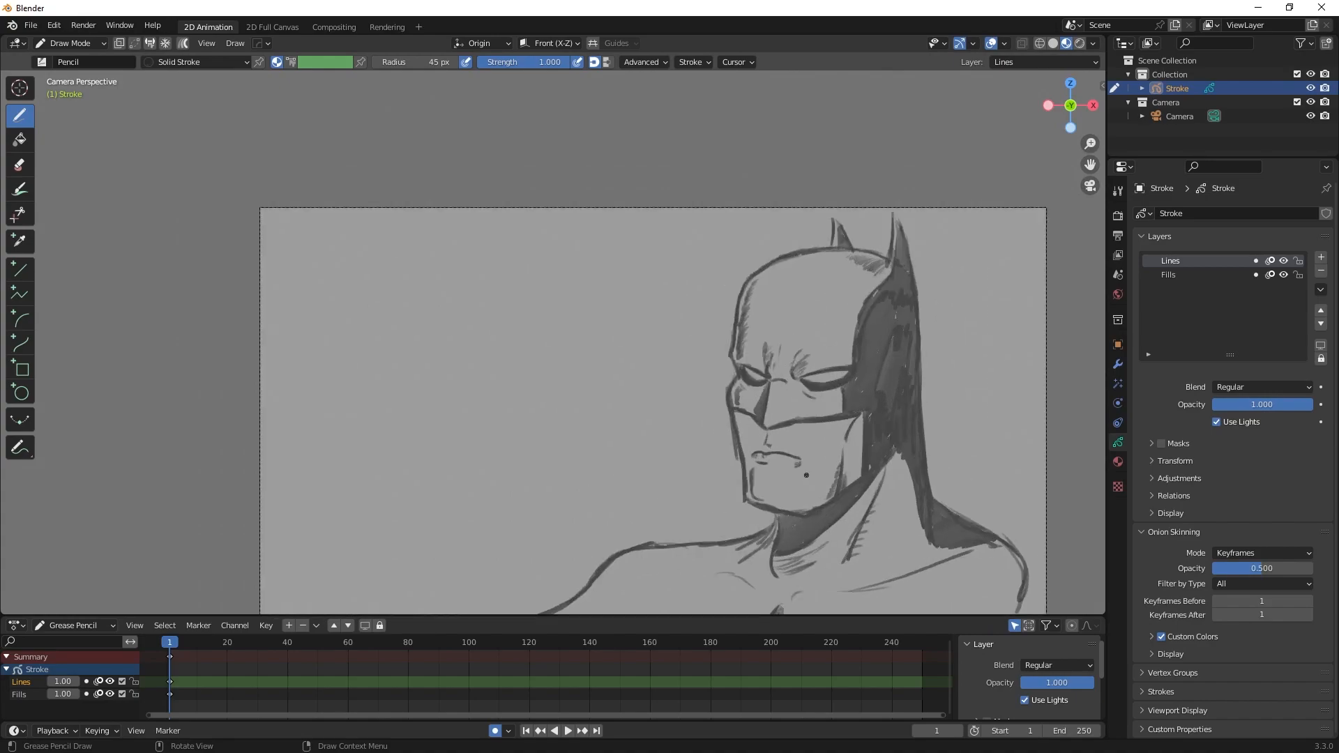
Erase the rear part of the mouth line and redraw the mouth with a flatter line and a short lower-lip stroke
scroll(806, 475, up, 2)
key(shift+space)
click(862, 438)
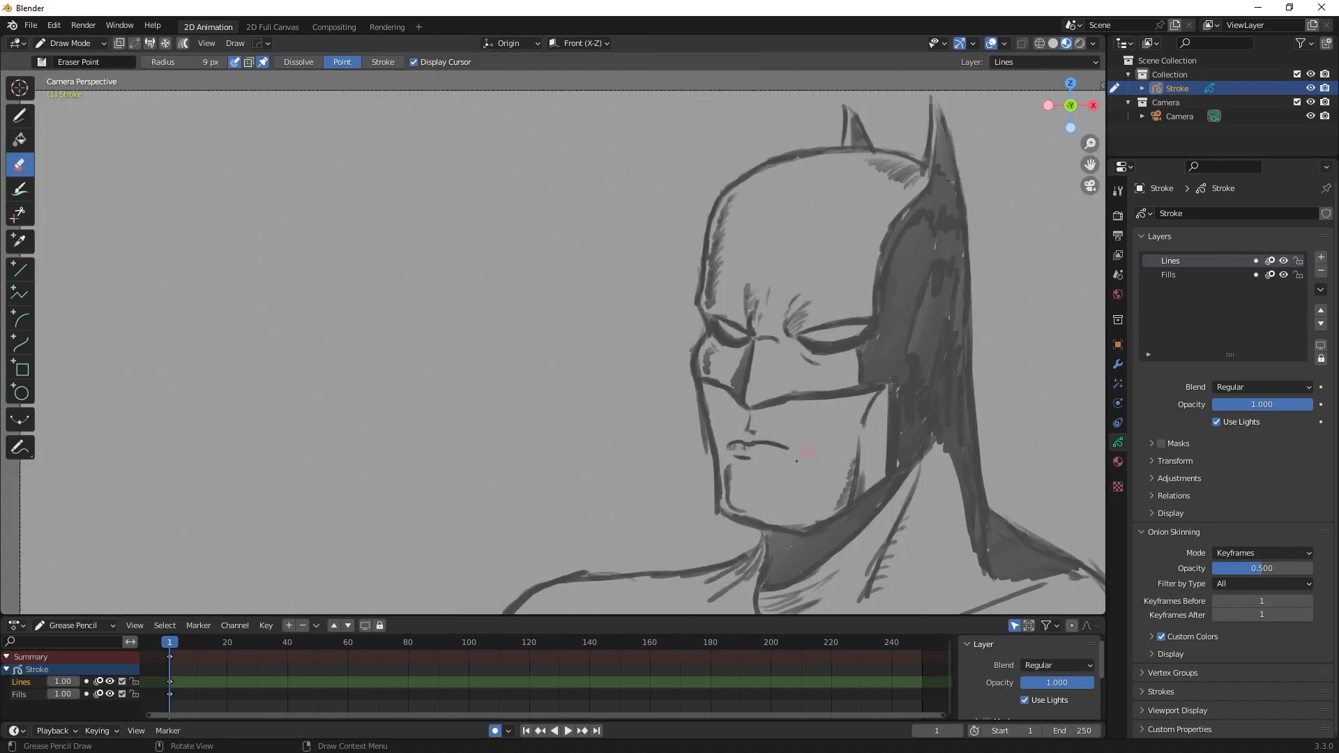
drag(747, 444, 780, 449)
key(shift+space)
click(765, 392)
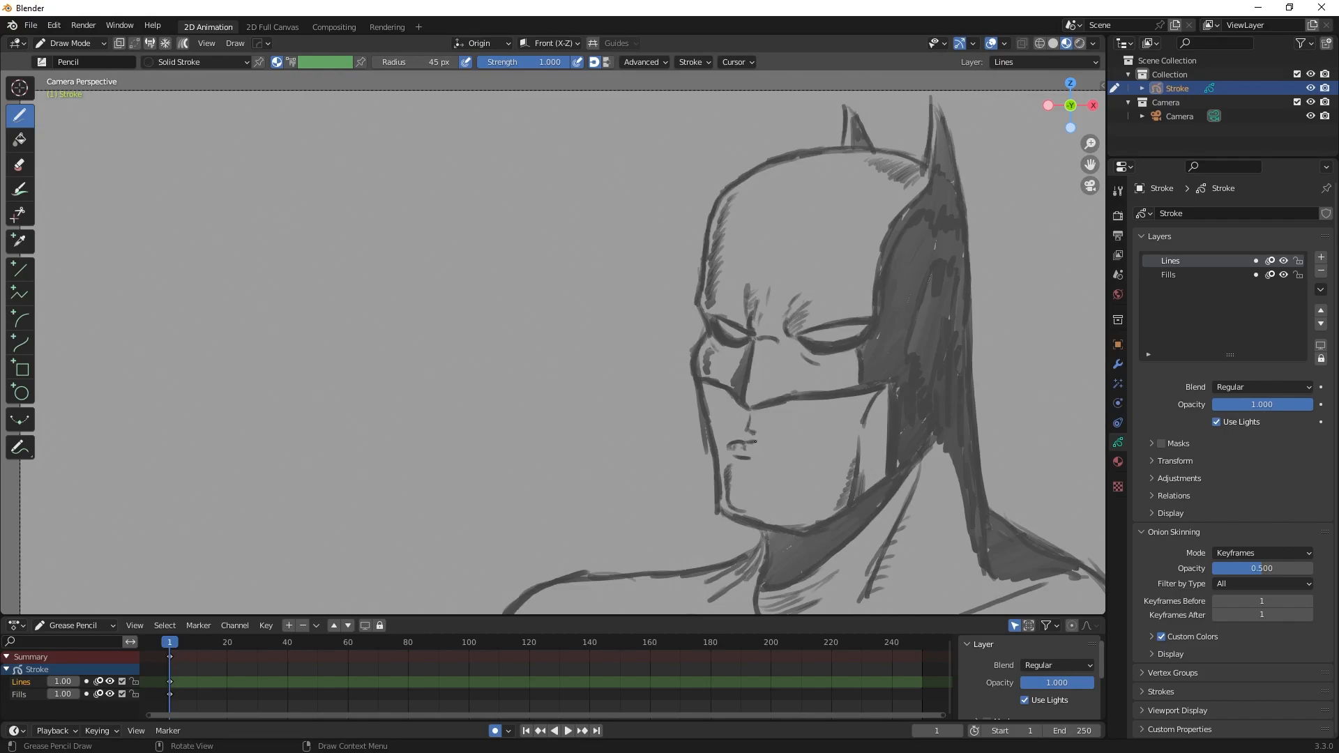
drag(746, 441, 802, 452)
mouse_move(737, 458)
mouse_down()
mouse_move(754, 468)
mouse_move(751, 457)
mouse_up()
scroll(819, 418, down, 3)
scroll(812, 419, up, 1)
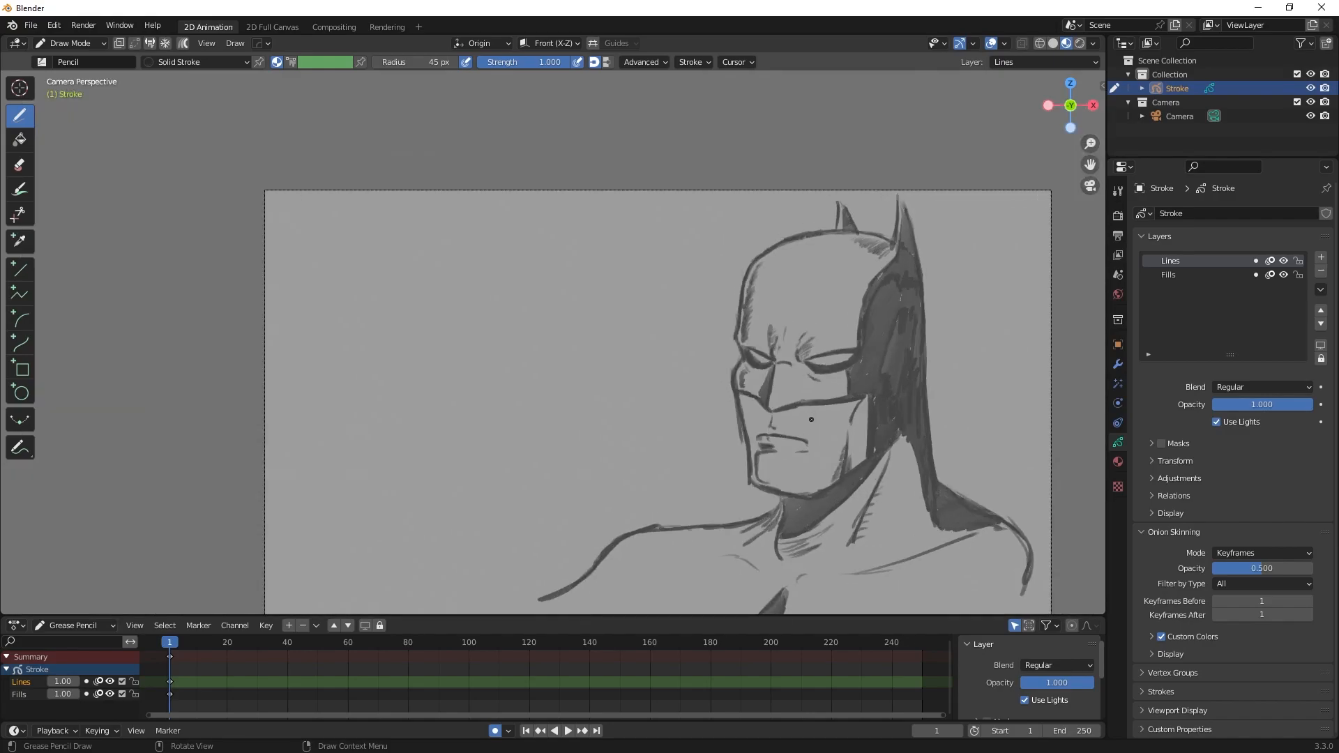
Erase the mouth strokes and try a single, nearly straight mouth line in their place
key(shift+space)
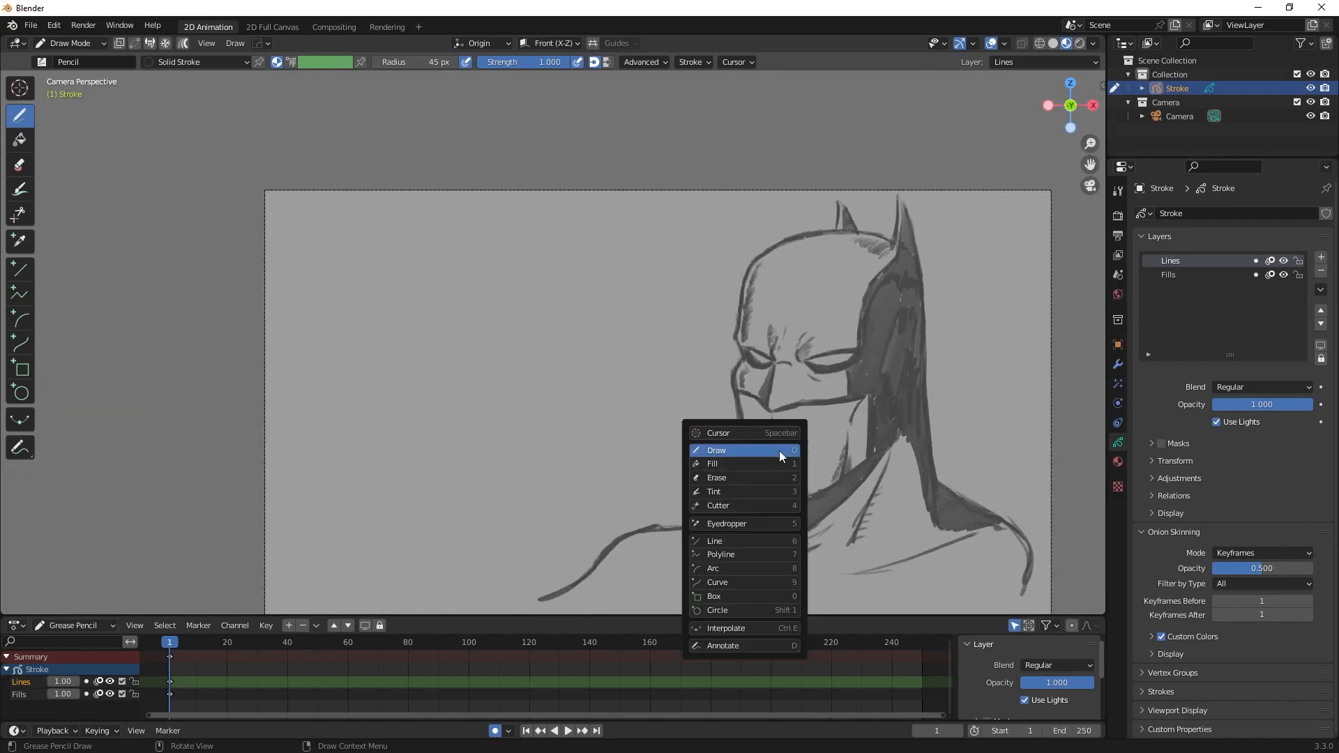
click(746, 476)
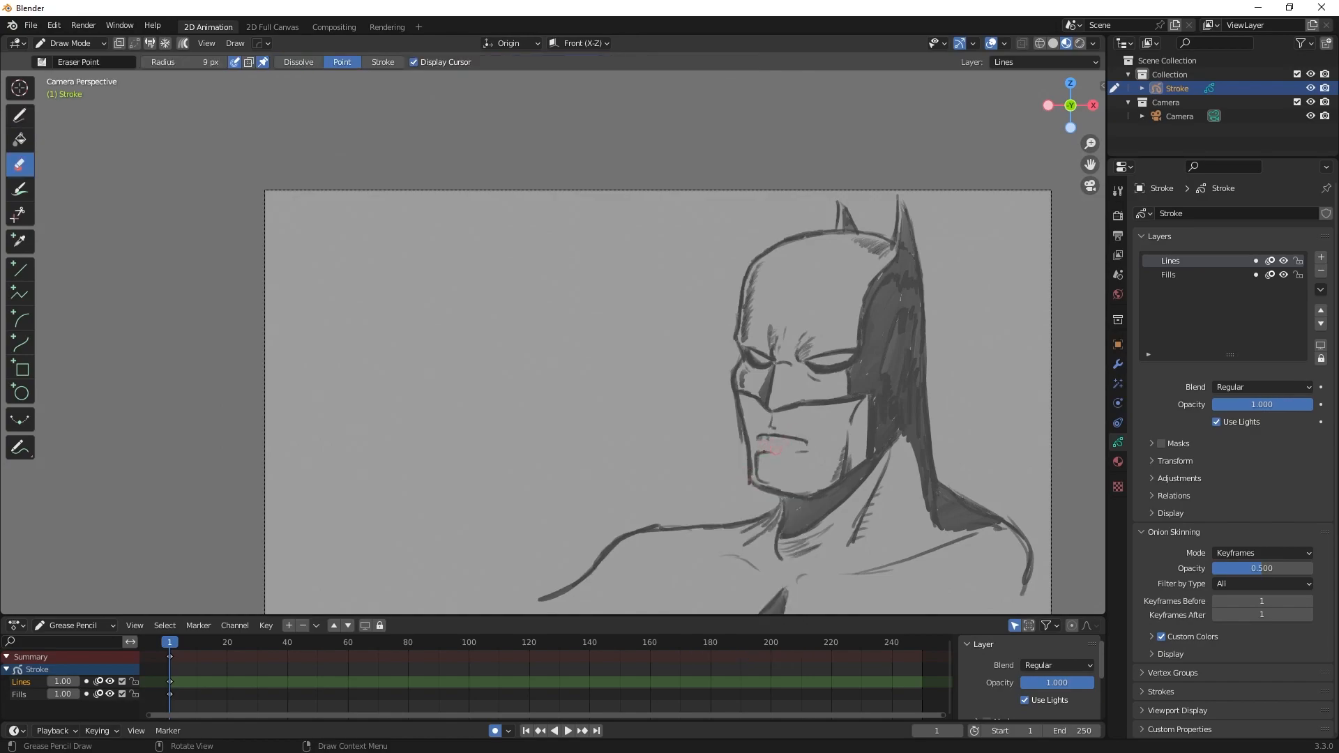
drag(802, 441, 766, 433)
key(shift+space)
click(819, 395)
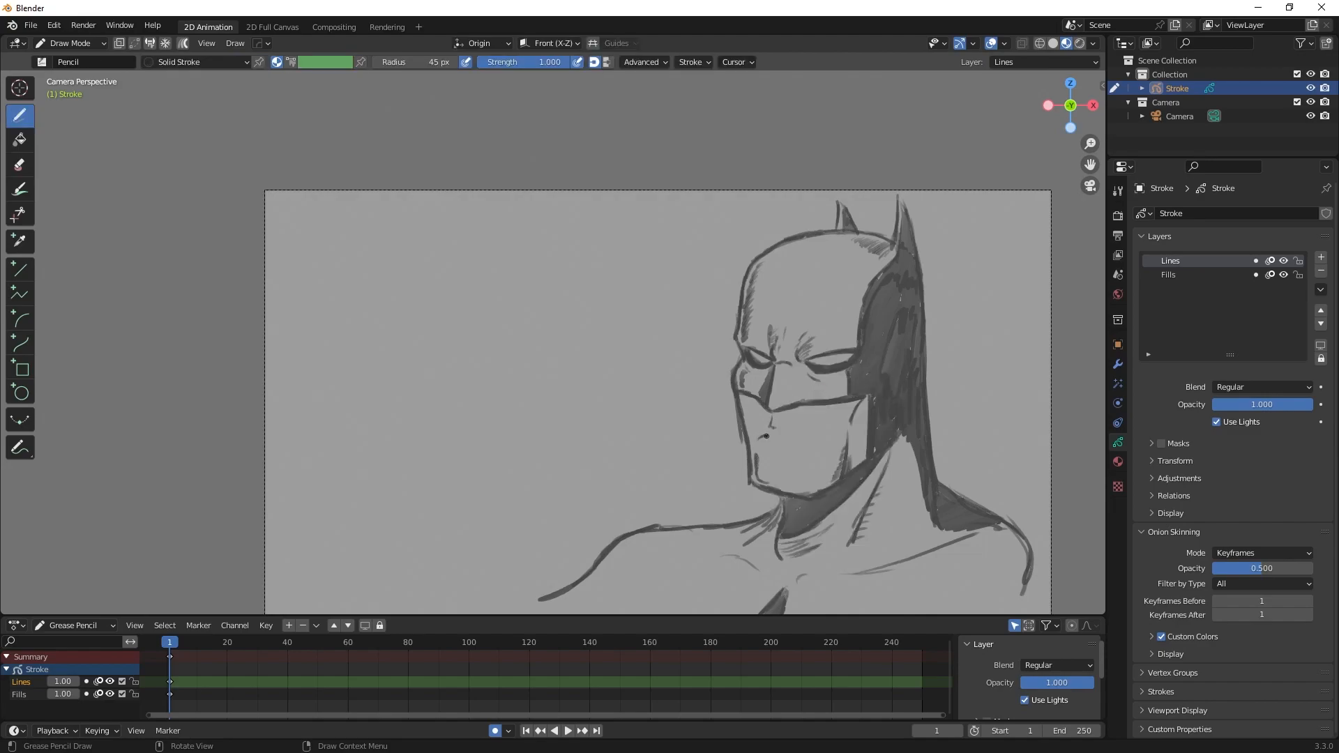
drag(758, 437, 815, 439)
Erase the straight mouth line and redraw a frowning mouth with separate lower-lip strokes, undoing the last unwanted stroke
right_click(787, 422)
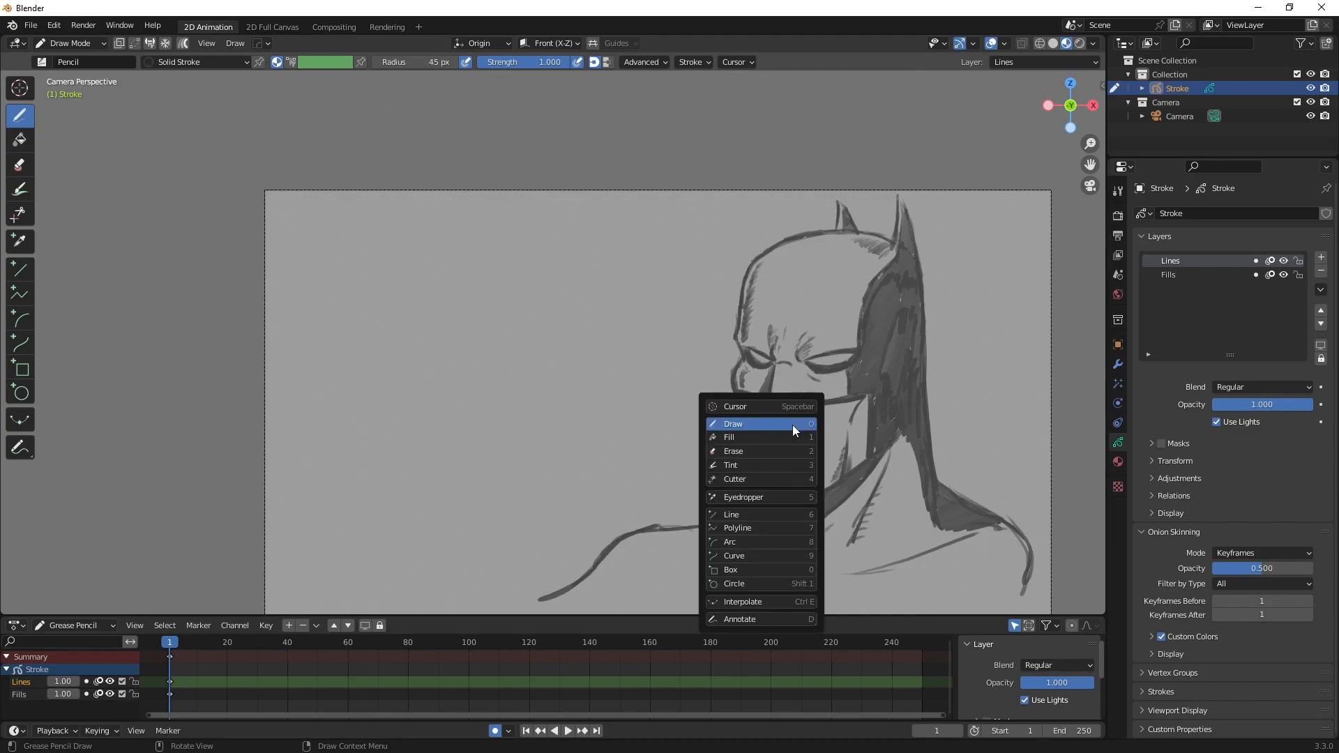
click(771, 450)
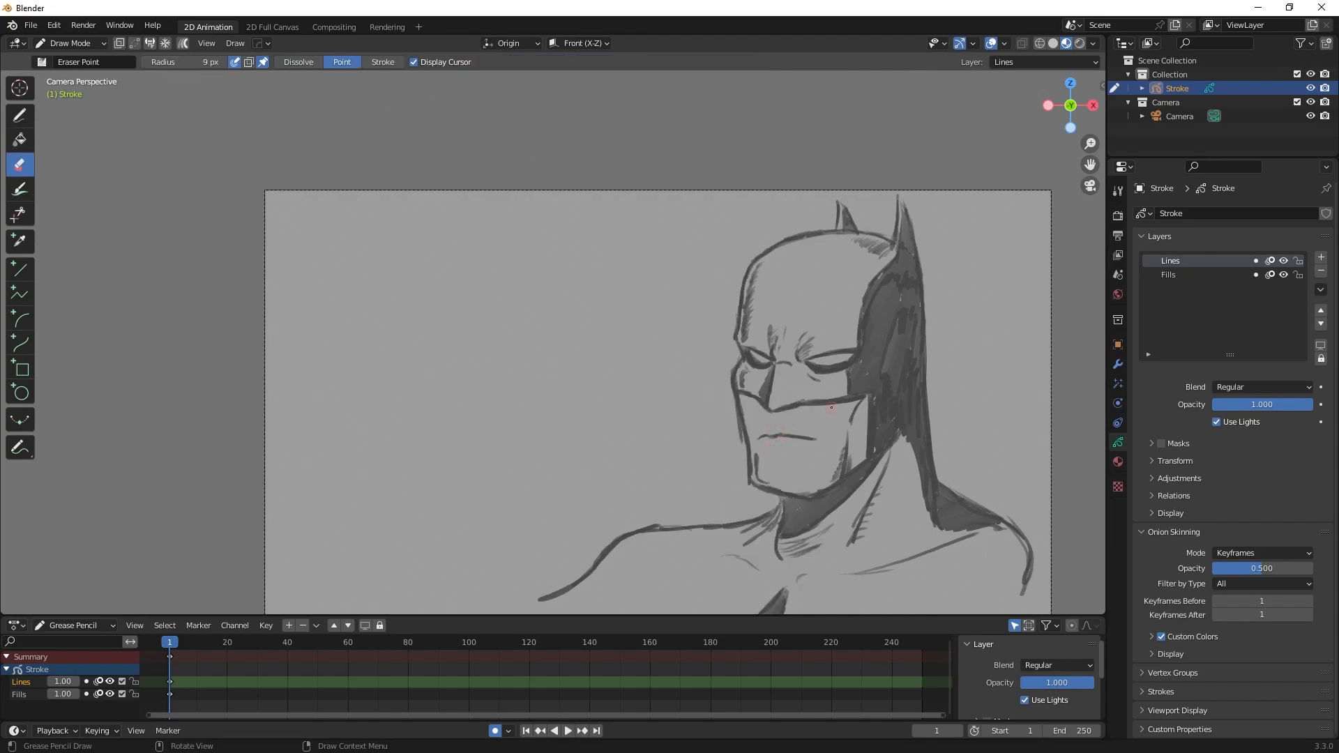
drag(817, 439, 764, 437)
right_click(802, 430)
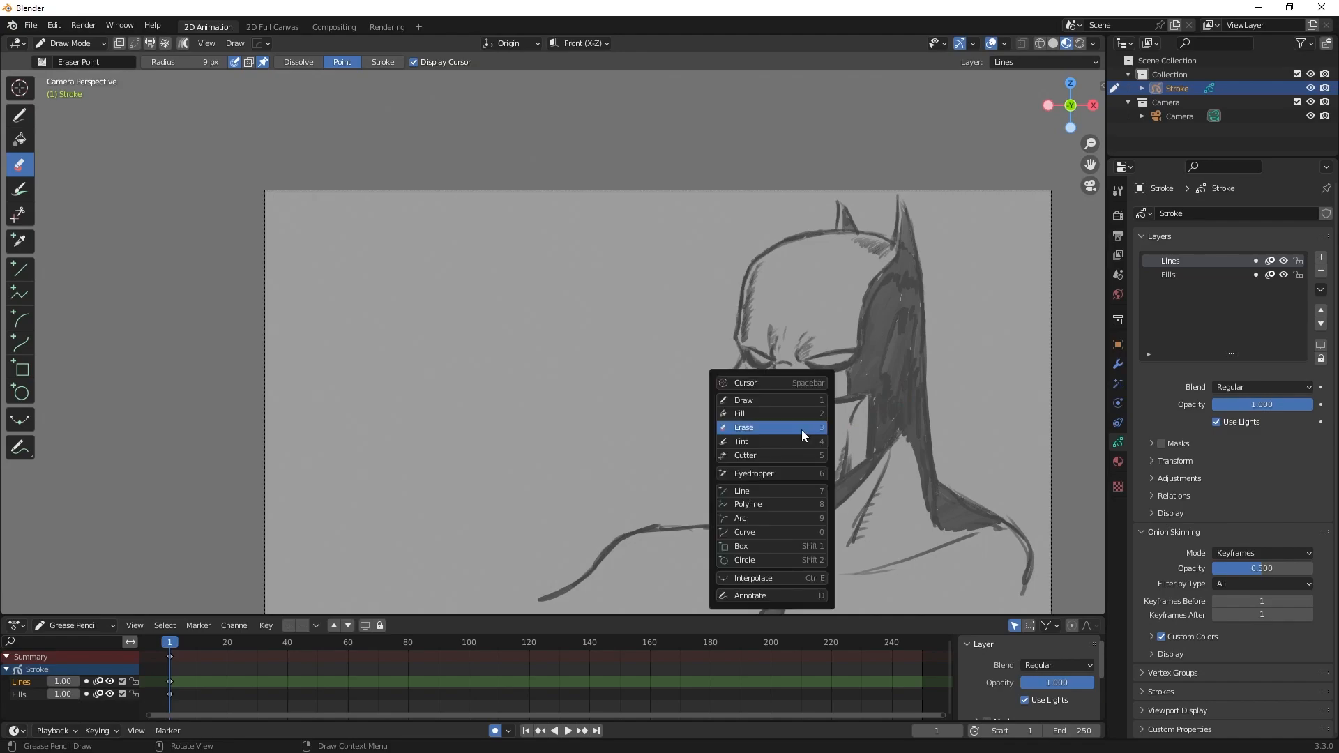
click(768, 403)
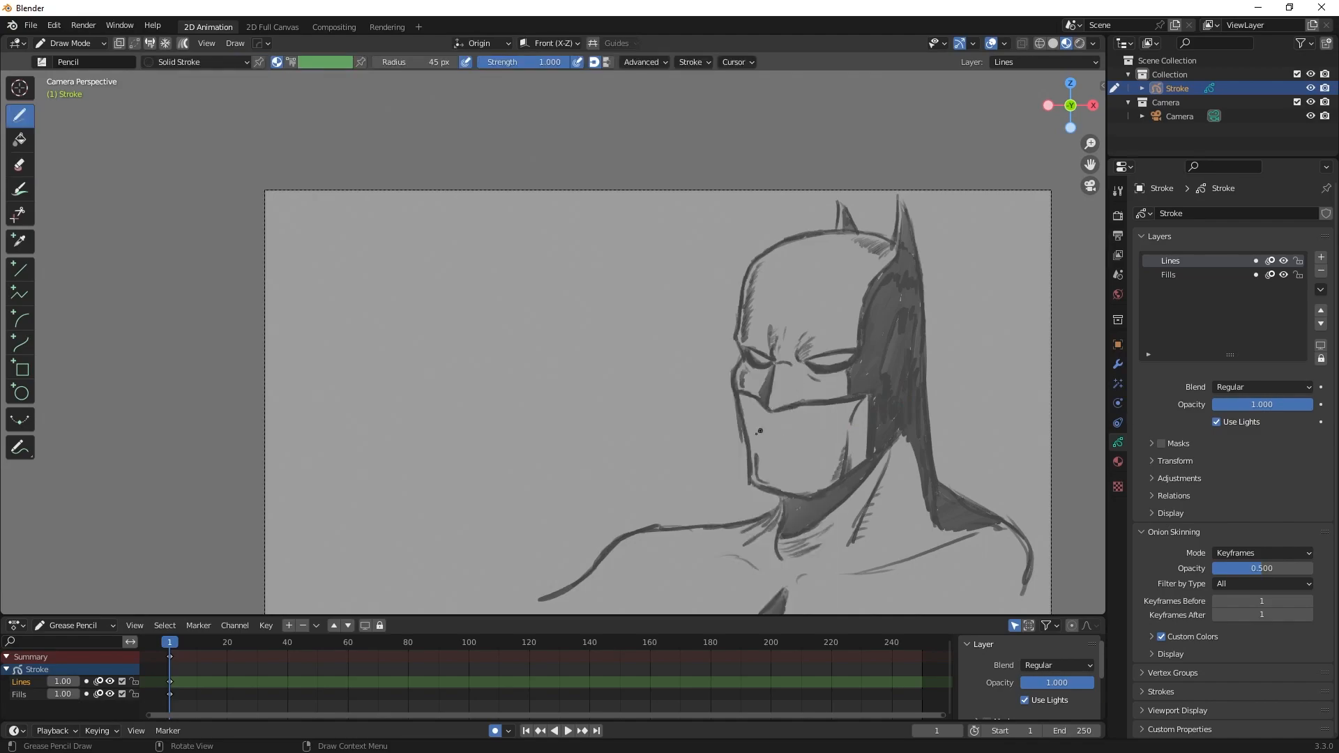
drag(769, 430, 793, 431)
click(763, 438)
drag(770, 445, 791, 454)
drag(778, 431, 816, 434)
key(ctrl+z)
Darken the hatching around the base of the neck and add a second contour outside the rear shoulder
mouse_move(813, 530)
mouse_down()
mouse_move(780, 550)
mouse_move(832, 520)
mouse_move(786, 543)
mouse_move(787, 556)
mouse_up()
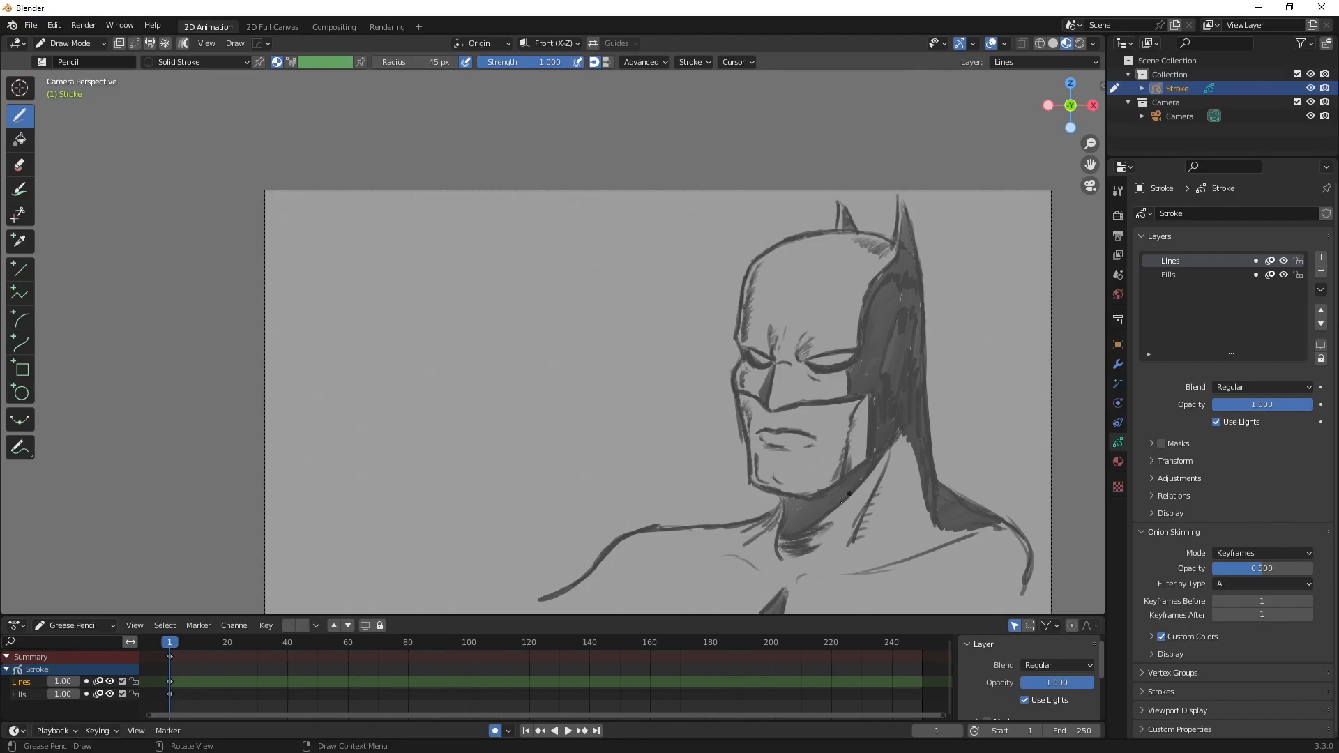
drag(849, 507, 825, 522)
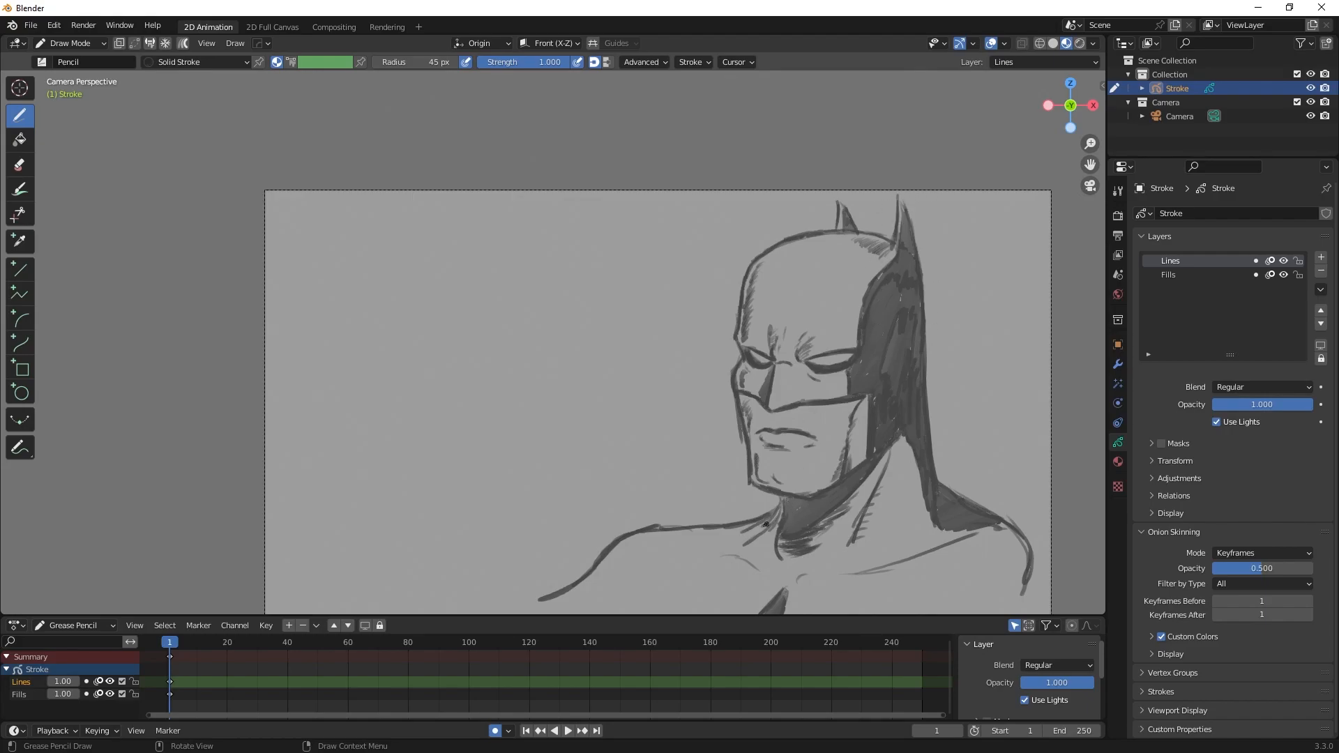
mouse_move(755, 533)
mouse_down()
mouse_move(734, 543)
mouse_move(779, 558)
mouse_move(756, 548)
mouse_up()
drag(771, 545, 766, 570)
mouse_move(1004, 516)
mouse_down()
mouse_move(1043, 557)
mouse_move(1042, 594)
mouse_move(1021, 530)
mouse_up()
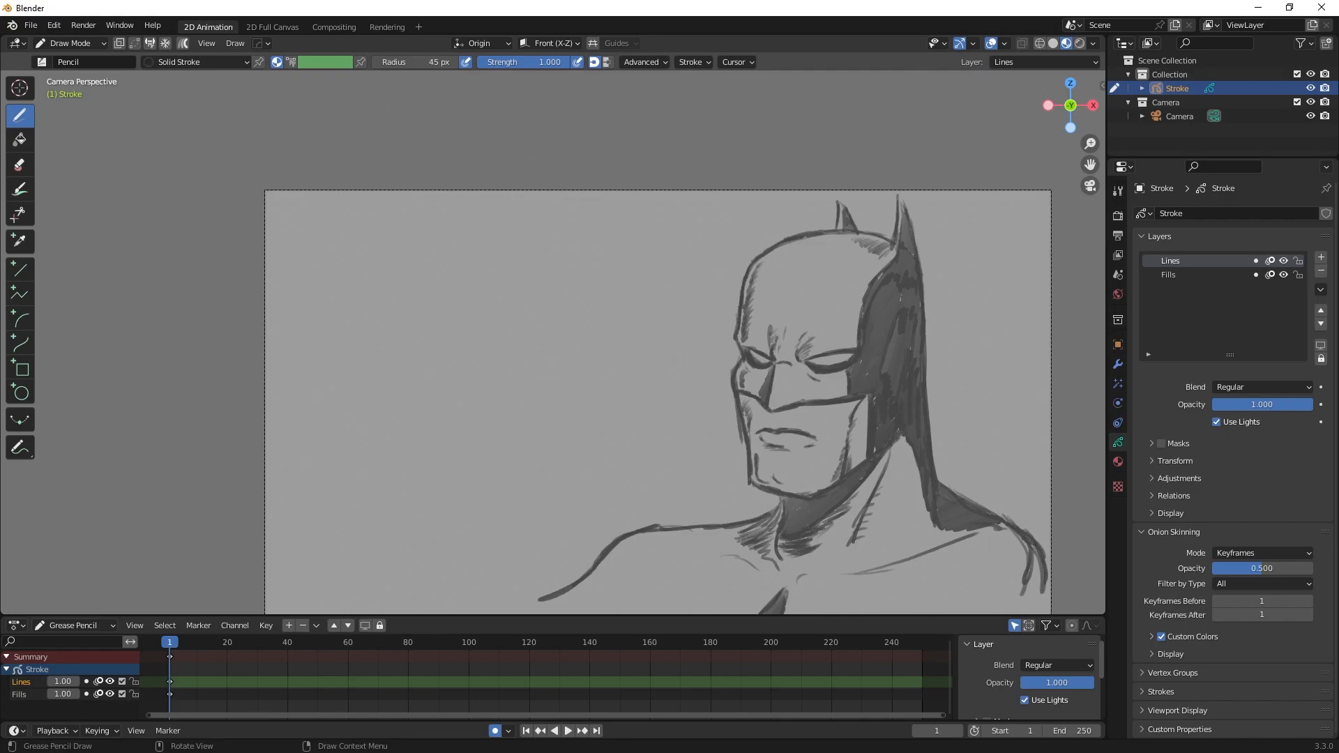
drag(1042, 577, 1039, 585)
Switch to Object Mode and scale the whole Batman drawing down to about two thirds of its size
scroll(894, 351, down, 1)
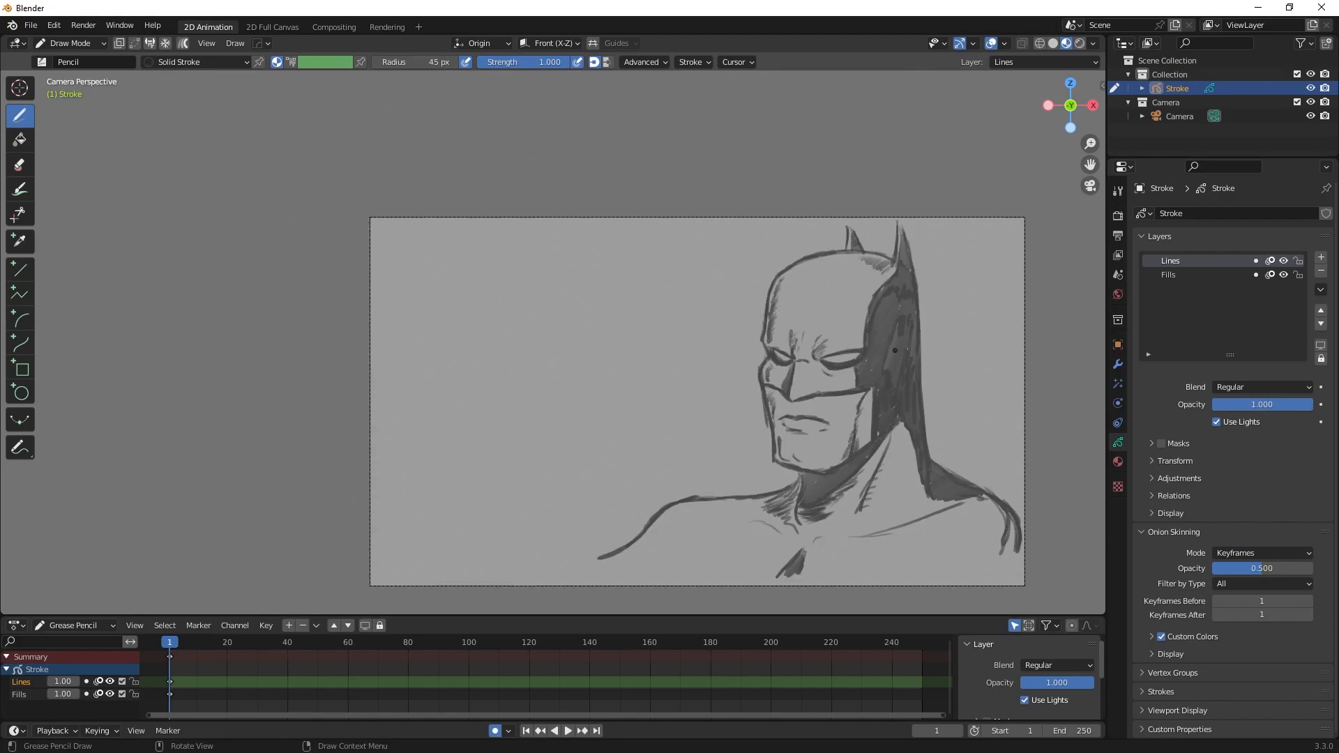
key(ctrl+Tab)
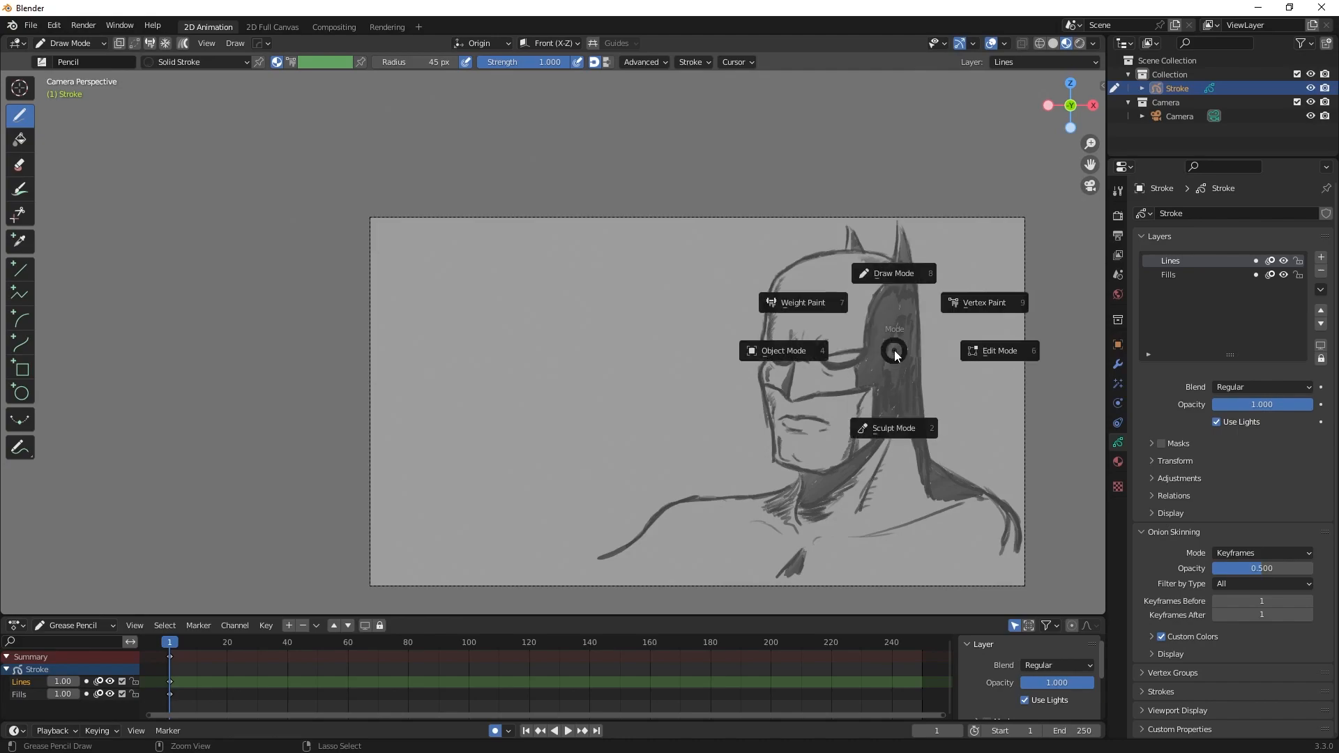
click(774, 352)
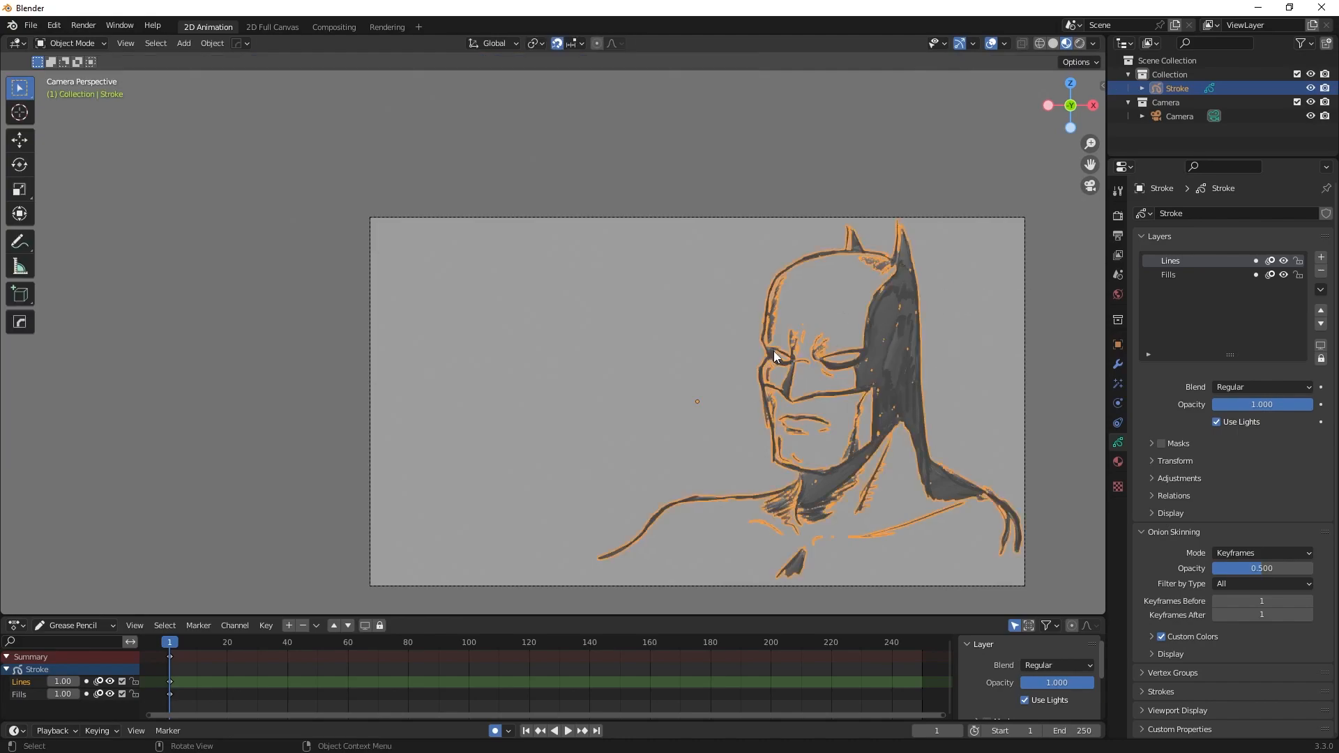
key(s)
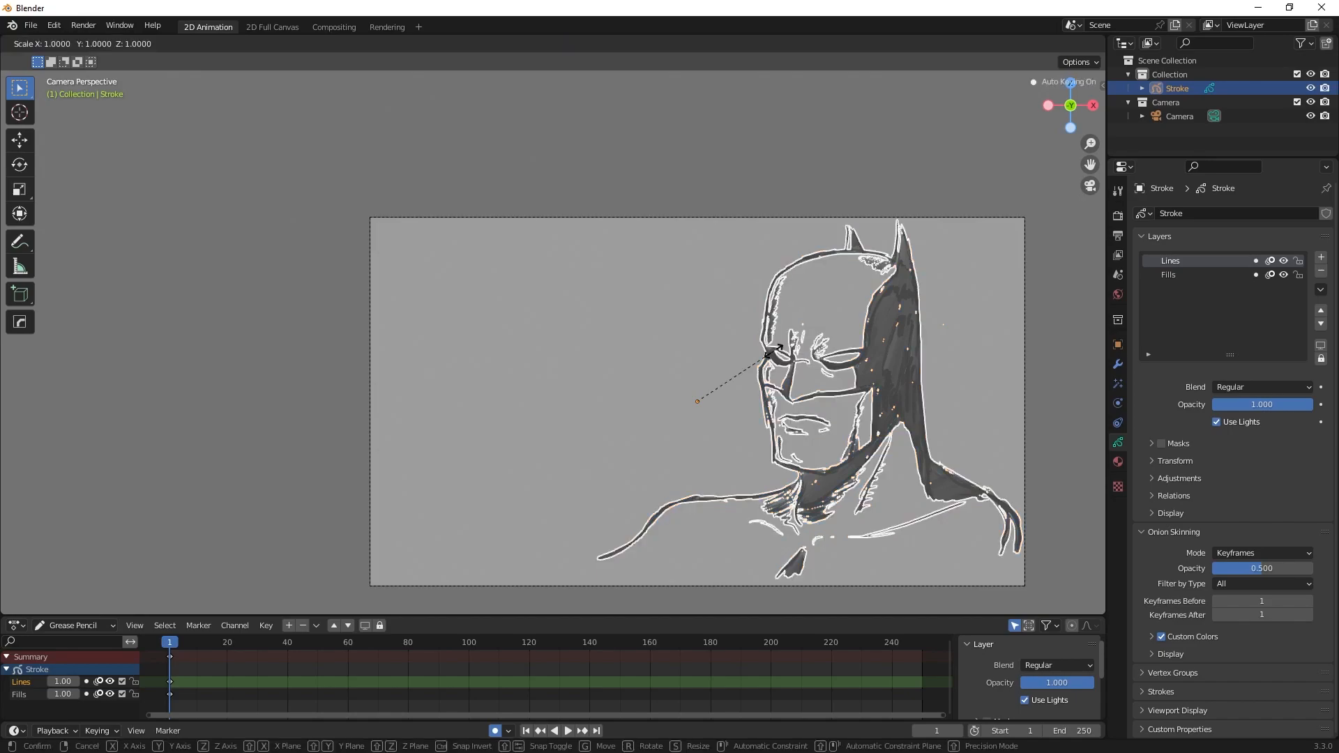
click(740, 358)
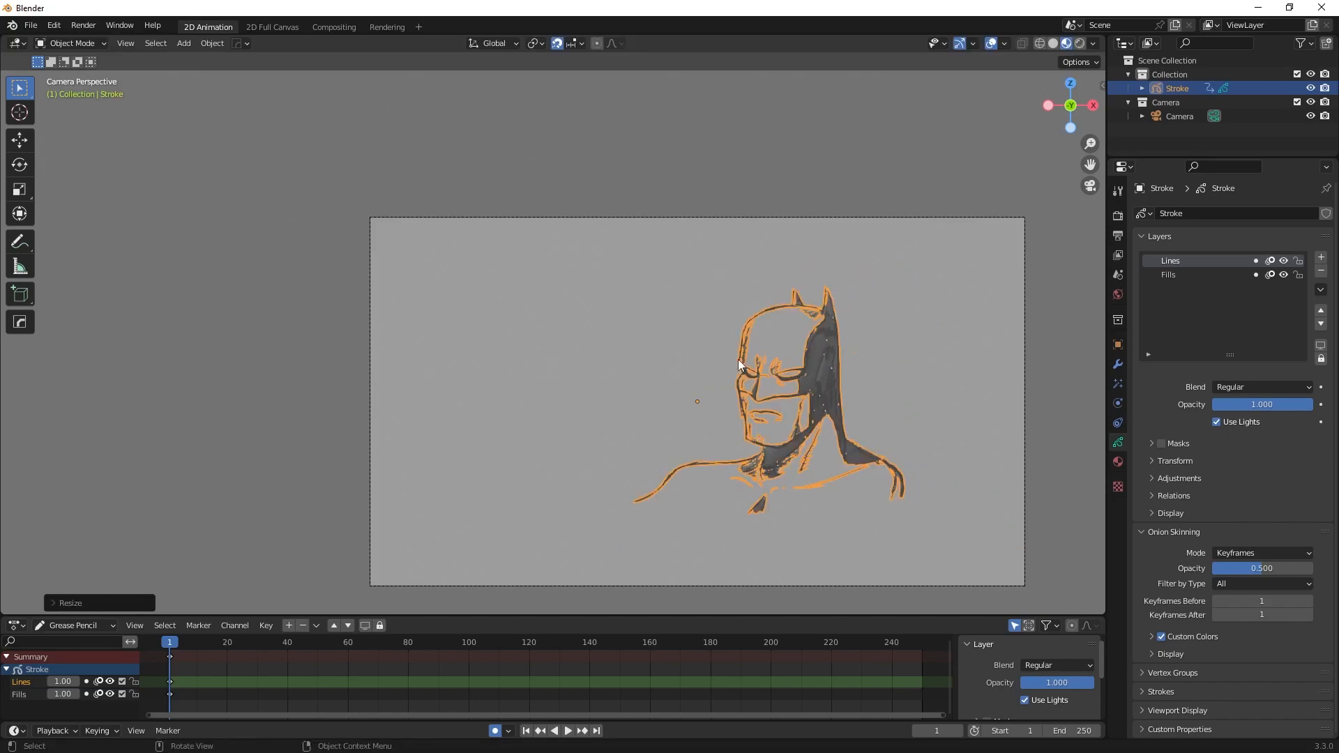
key(g)
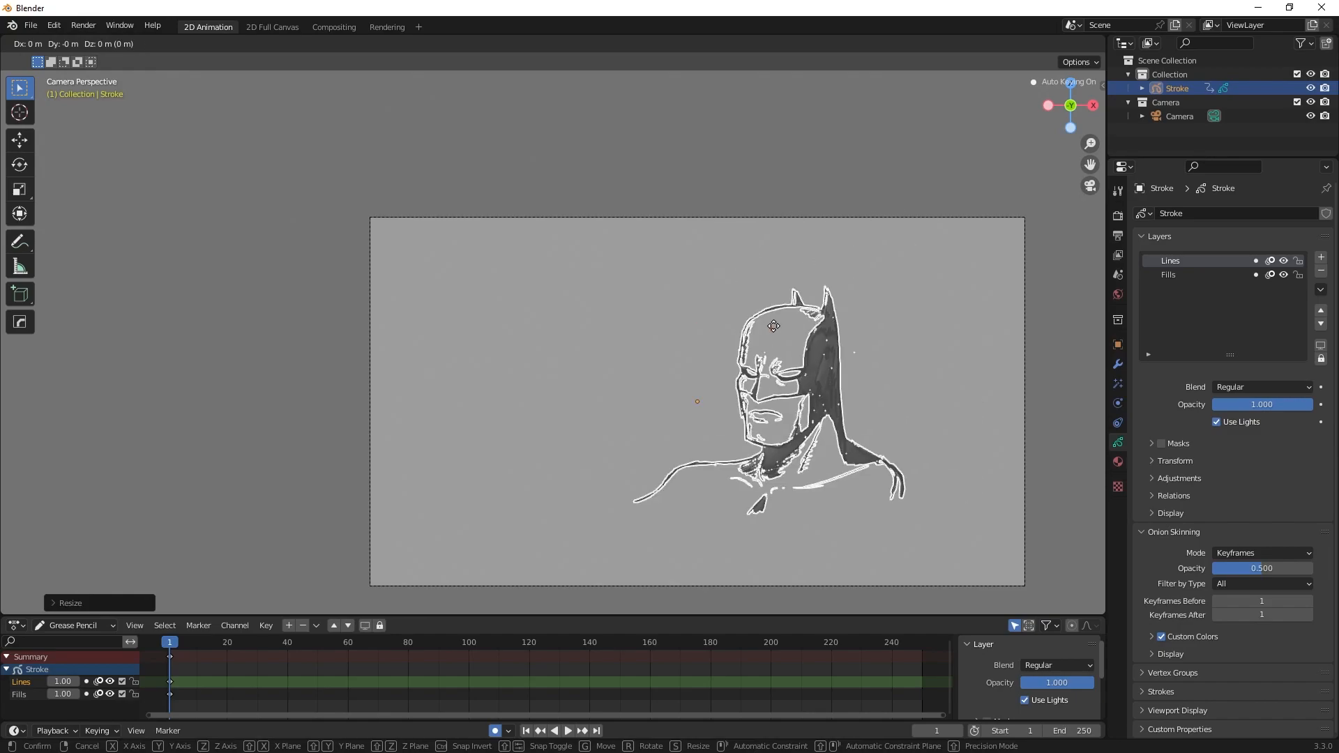
click(774, 326)
key(g)
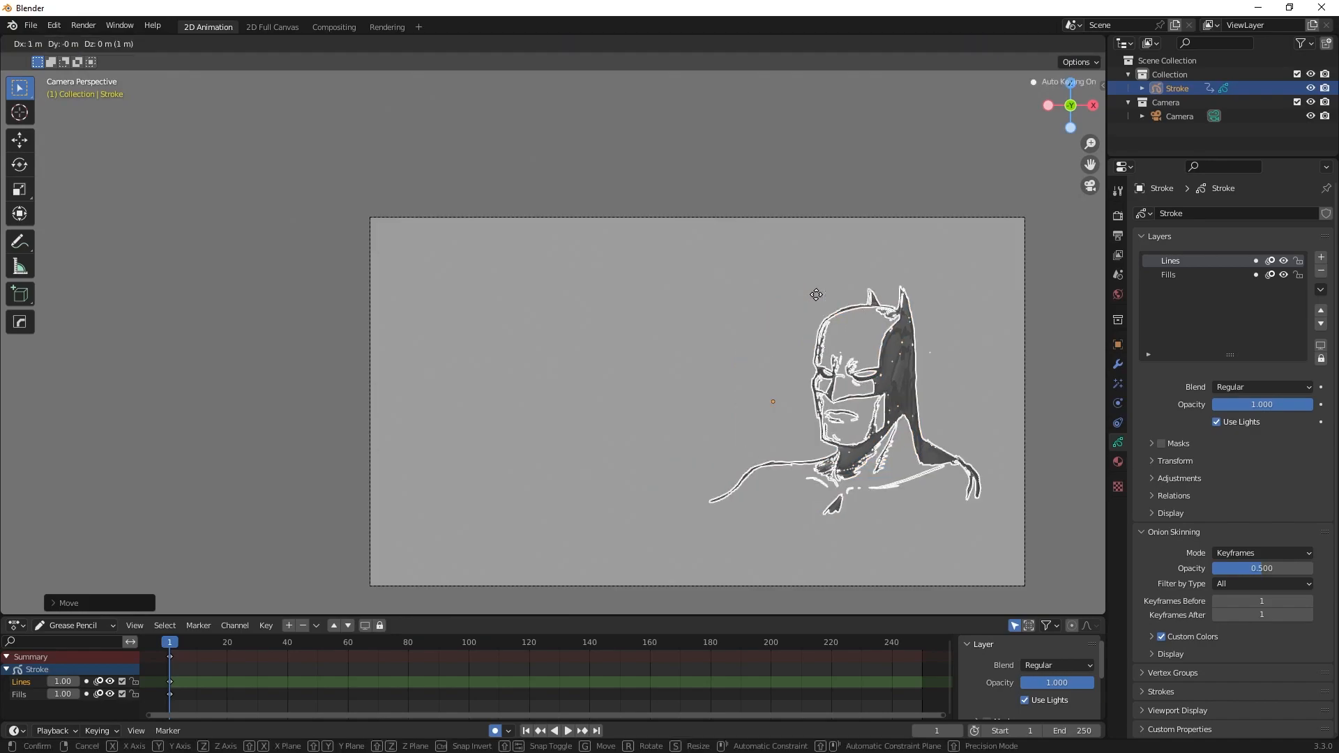
key(Escape)
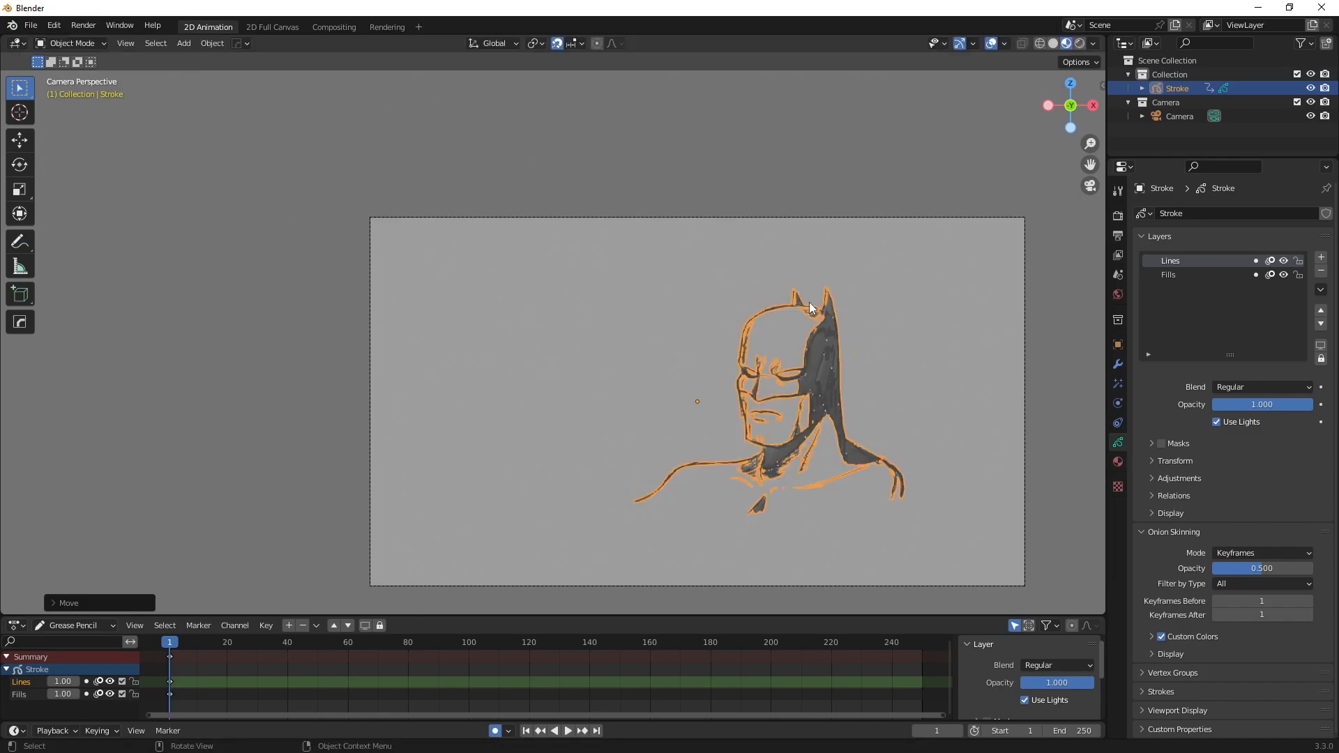
Turn off snapping and move the drawing toward the upper-right part of the camera frame
click(559, 44)
key(g)
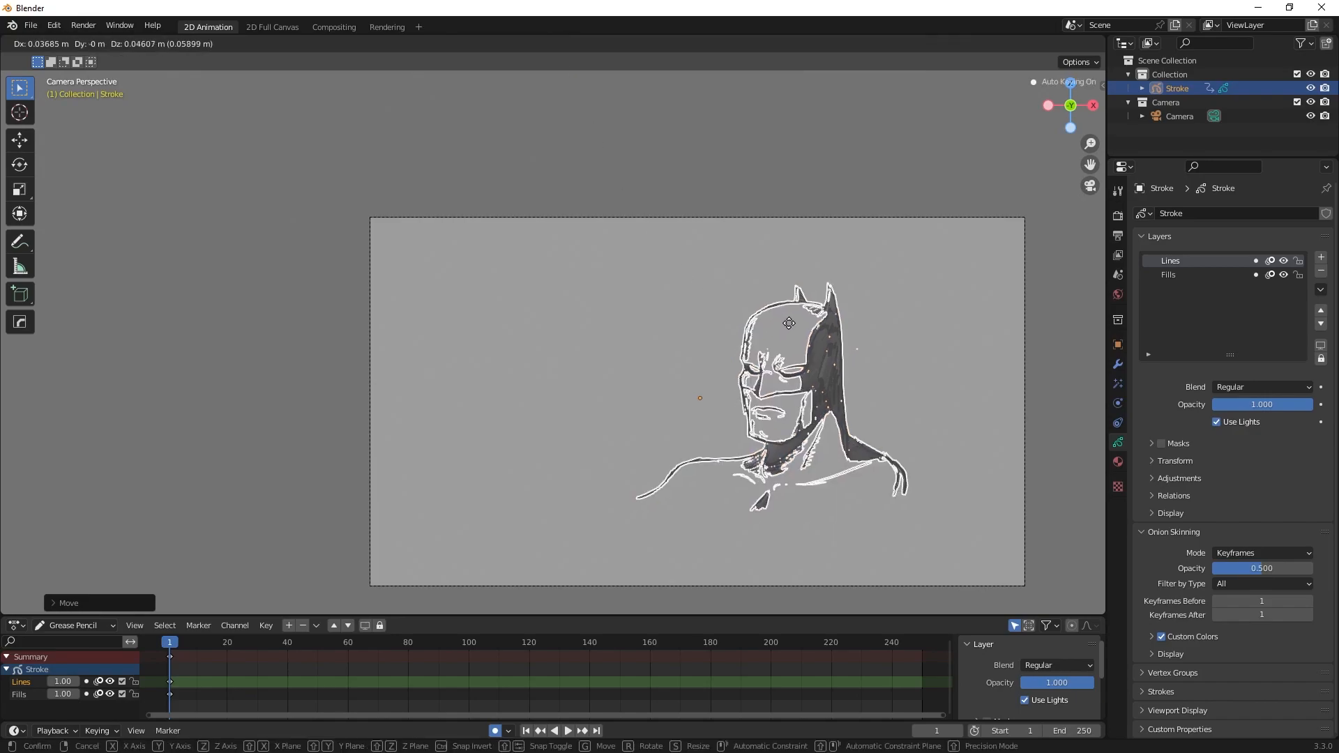
click(842, 280)
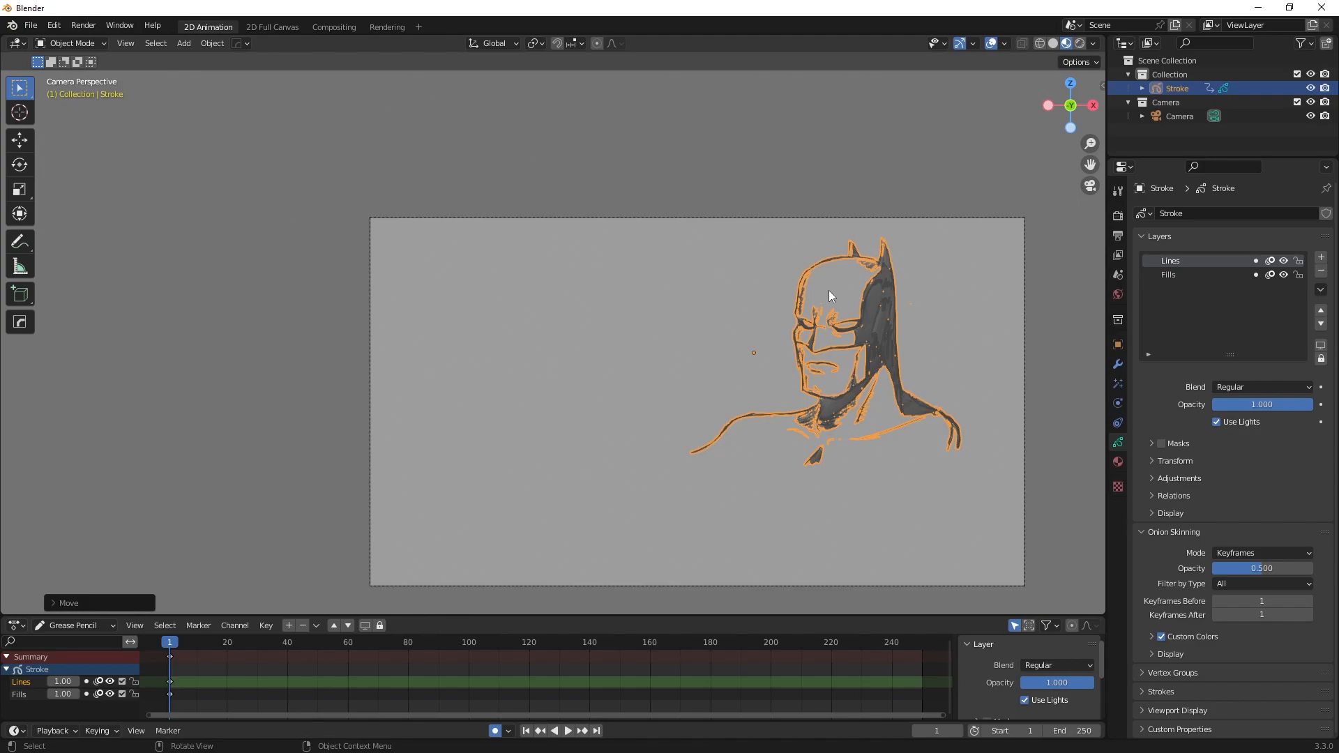
Return to Draw Mode and extend both shoulders into long upper-arm outlines reaching toward the bottom of the camera frame
key(ctrl+Tab)
click(822, 211)
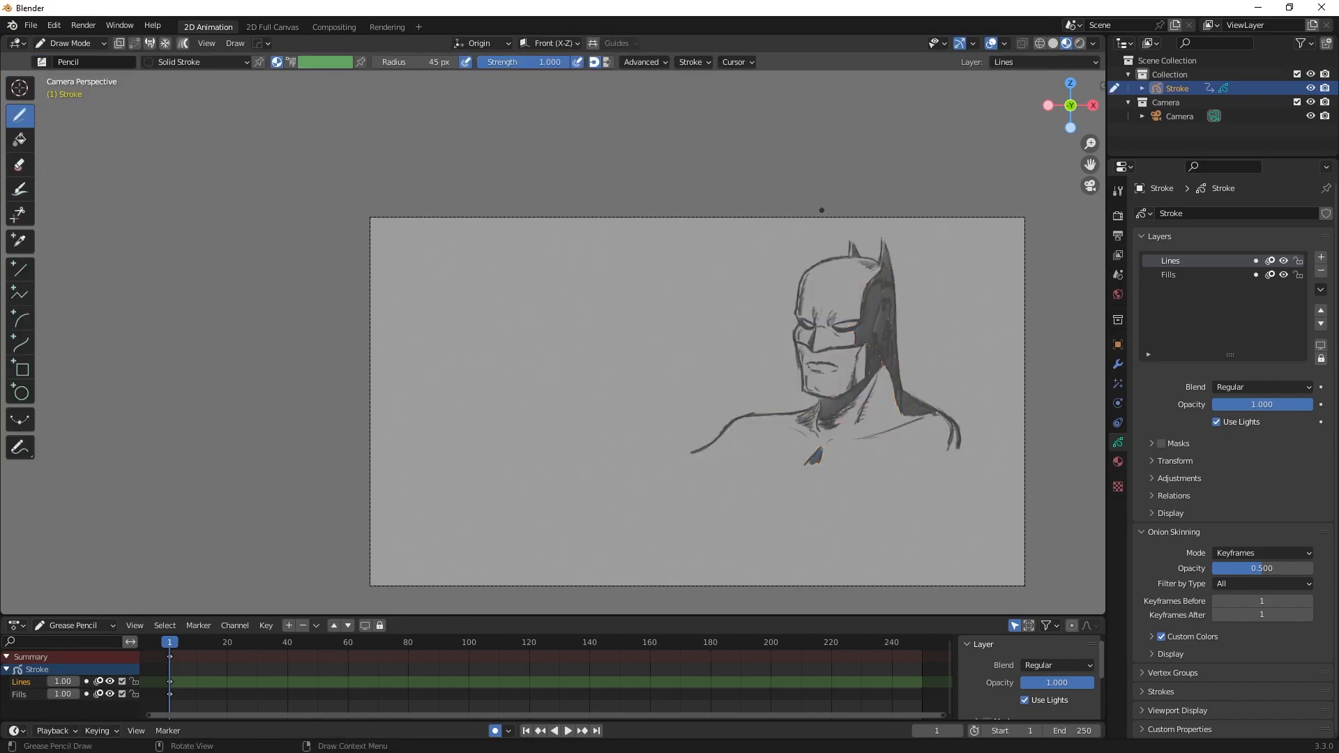
scroll(762, 482, up, 1)
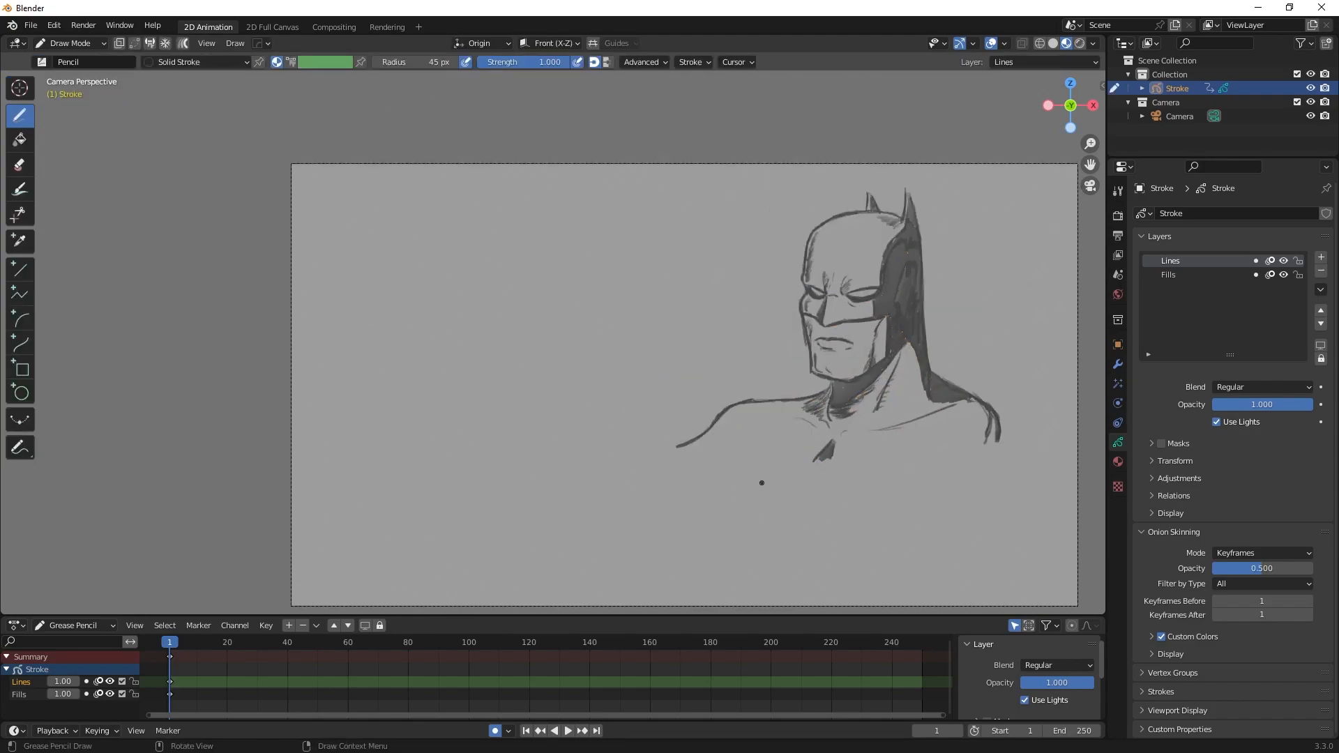
mouse_move(747, 401)
mouse_down()
mouse_move(645, 482)
mouse_move(496, 569)
mouse_move(767, 403)
mouse_up()
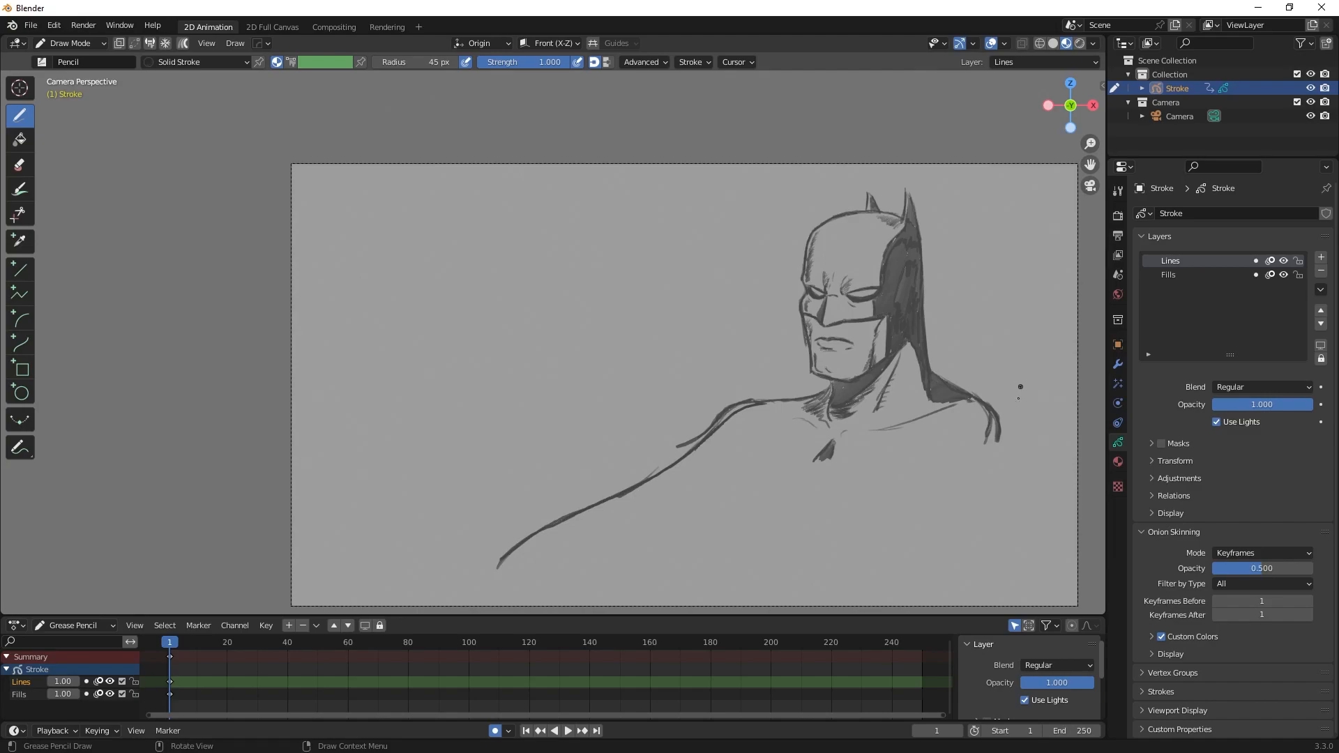
mouse_move(981, 398)
mouse_down()
mouse_move(1020, 430)
mouse_move(982, 604)
mouse_up()
drag(1007, 522, 1025, 423)
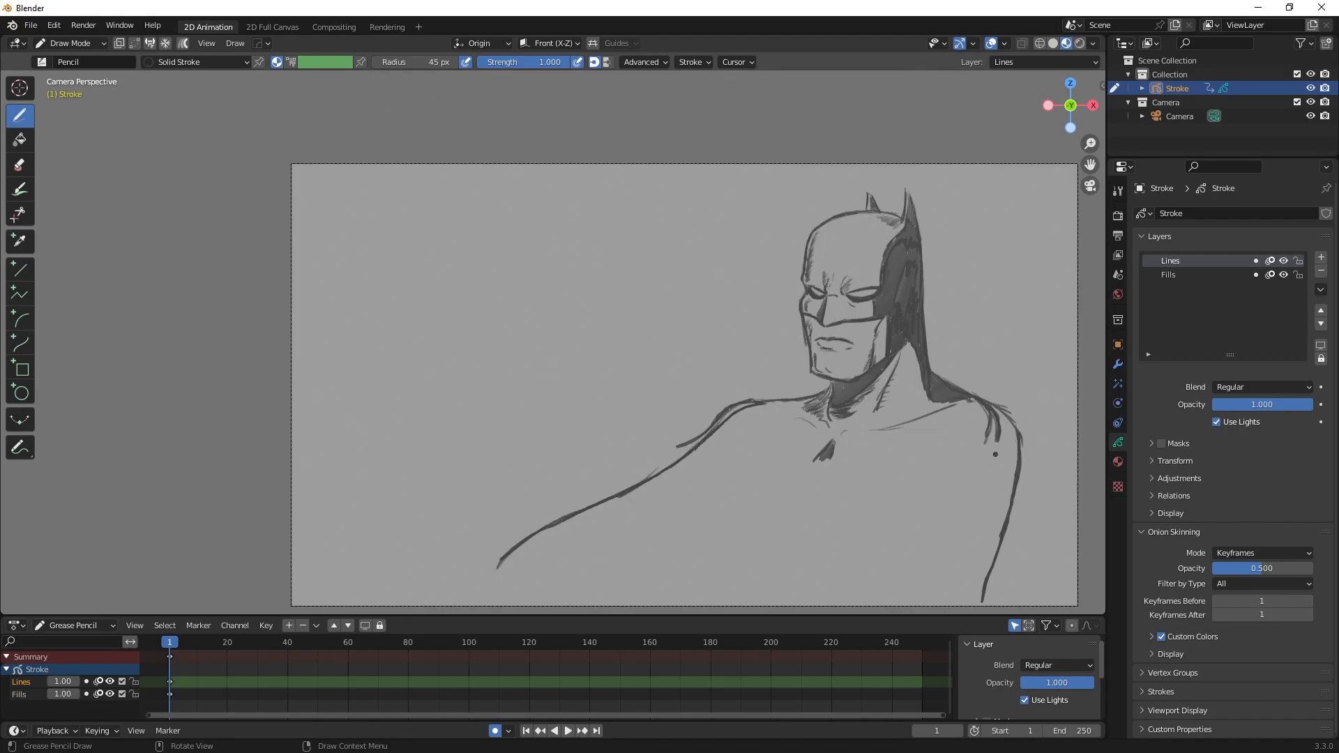
Erase the old short strokes inside the rear shoulder outline and reinforce the rear collarbone line
key(shift+space)
click(969, 480)
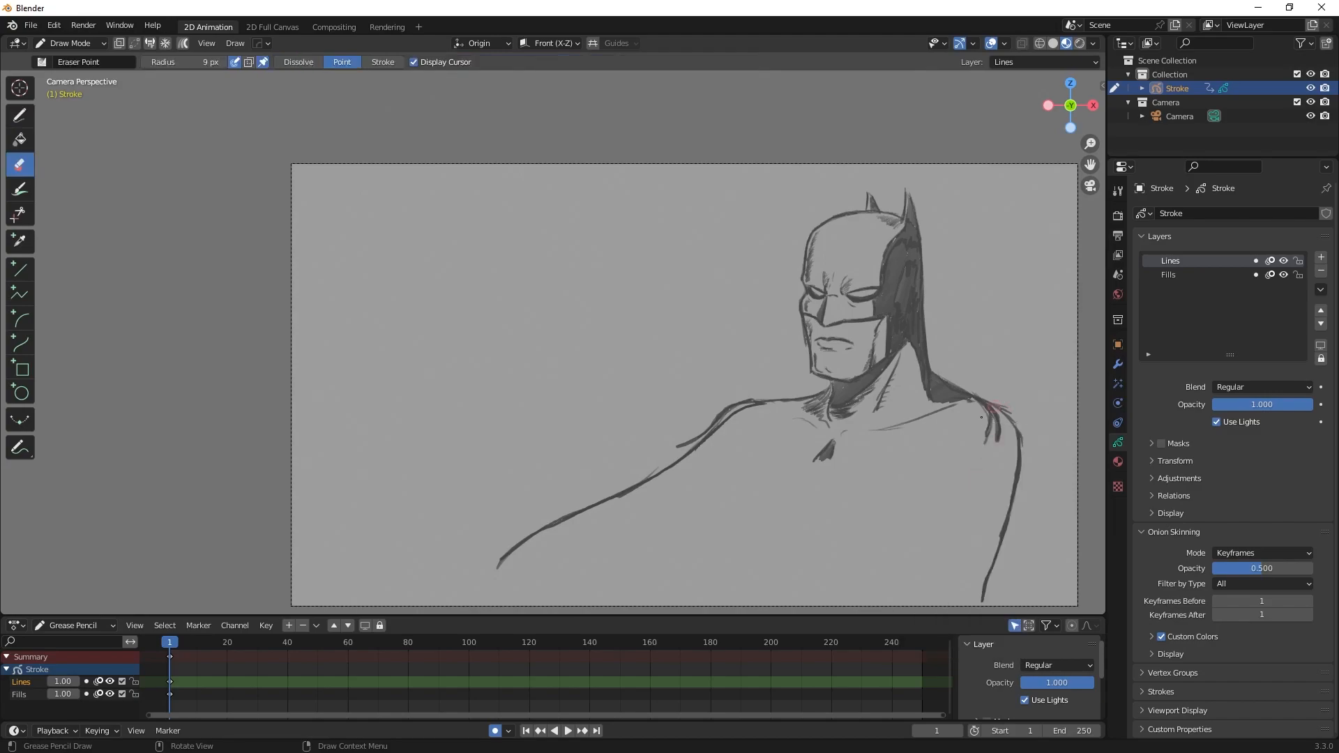
mouse_move(992, 417)
mouse_down()
mouse_move(984, 406)
mouse_move(991, 418)
mouse_up()
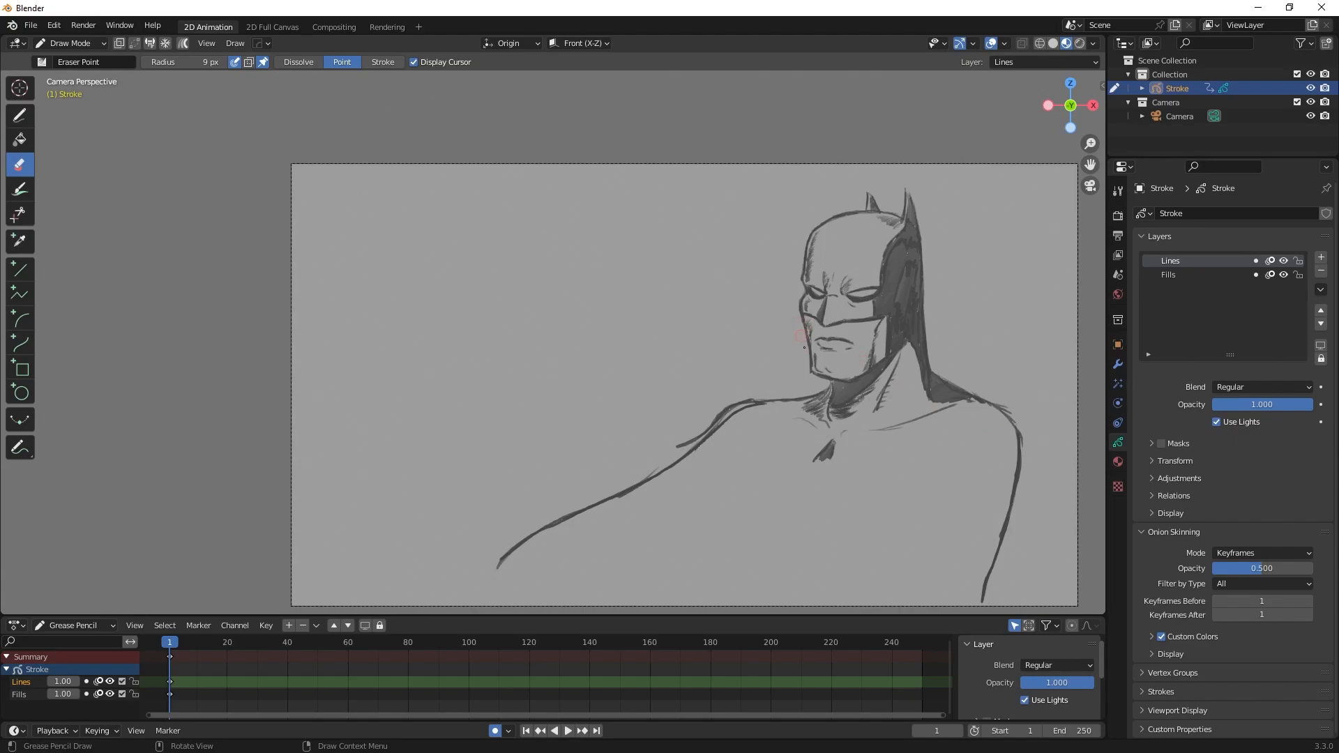
key(shift+space)
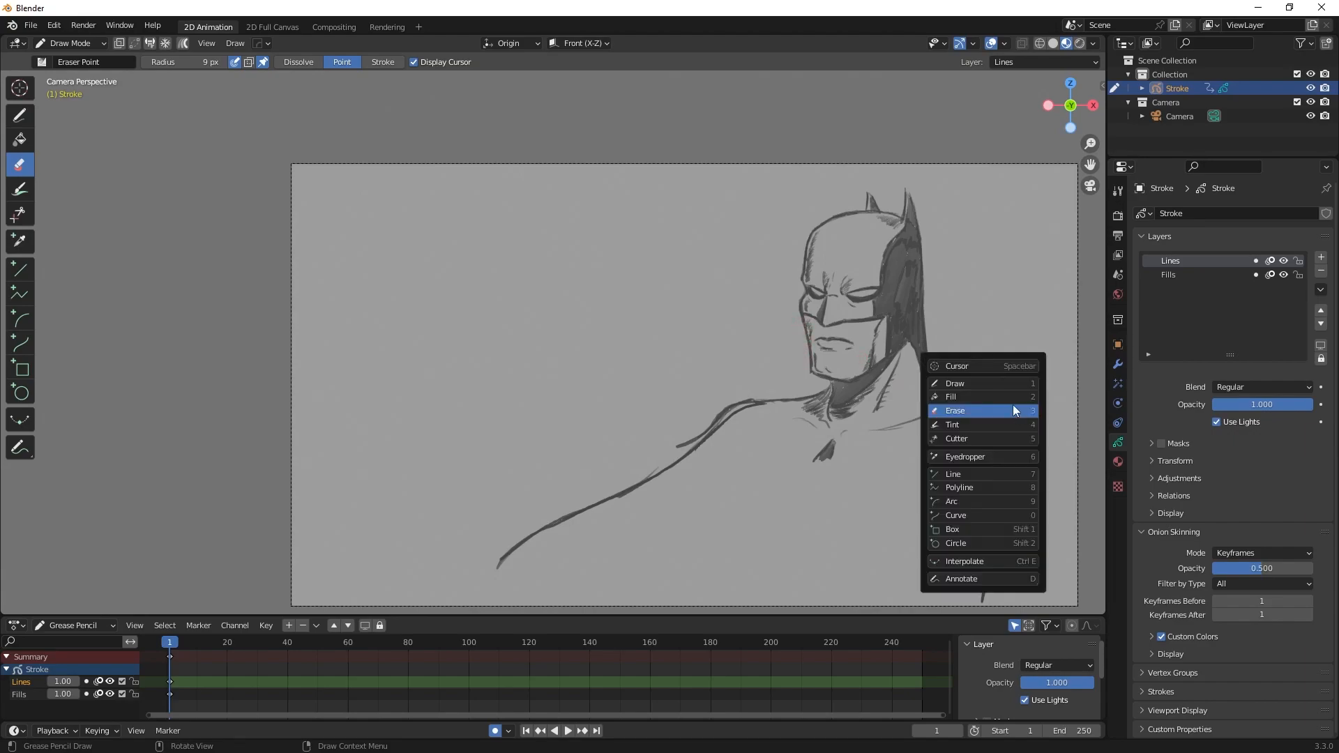
click(974, 380)
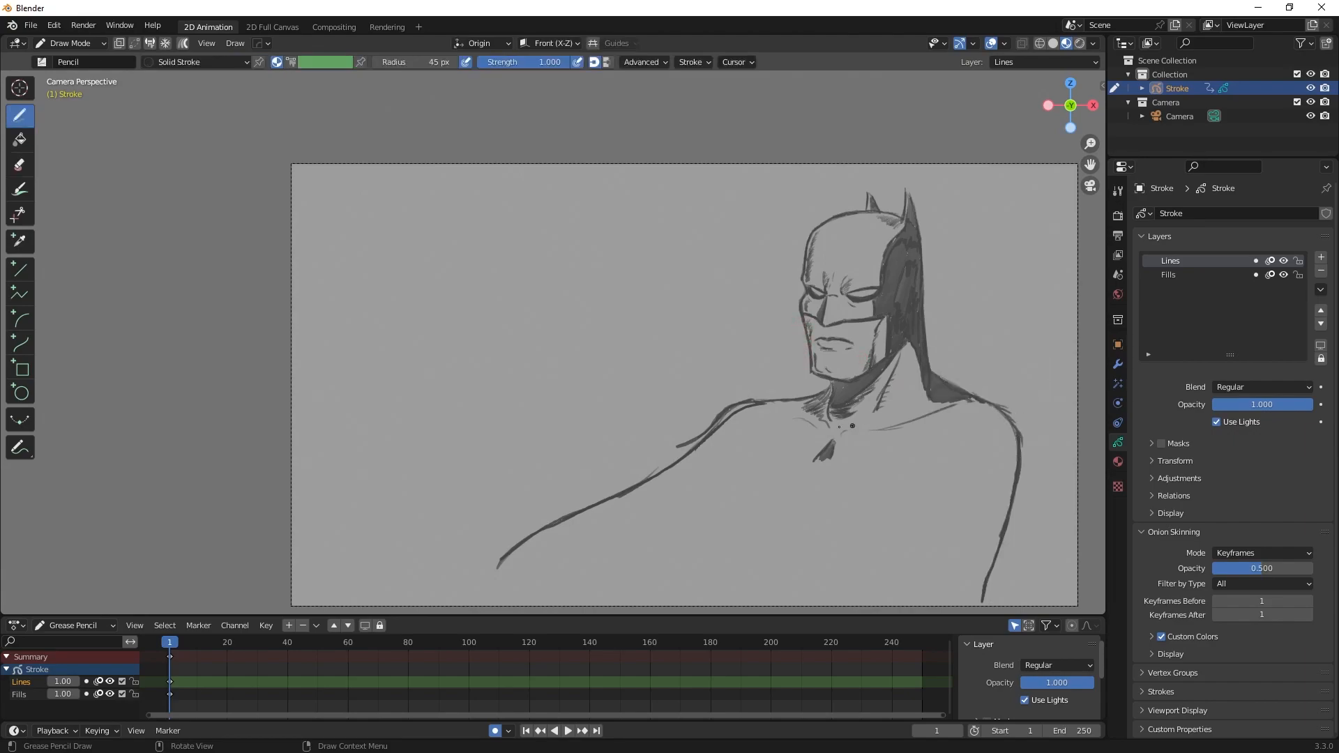
drag(877, 430, 920, 422)
Erase the old overlapping contour along the front shoulder
key(shift+space)
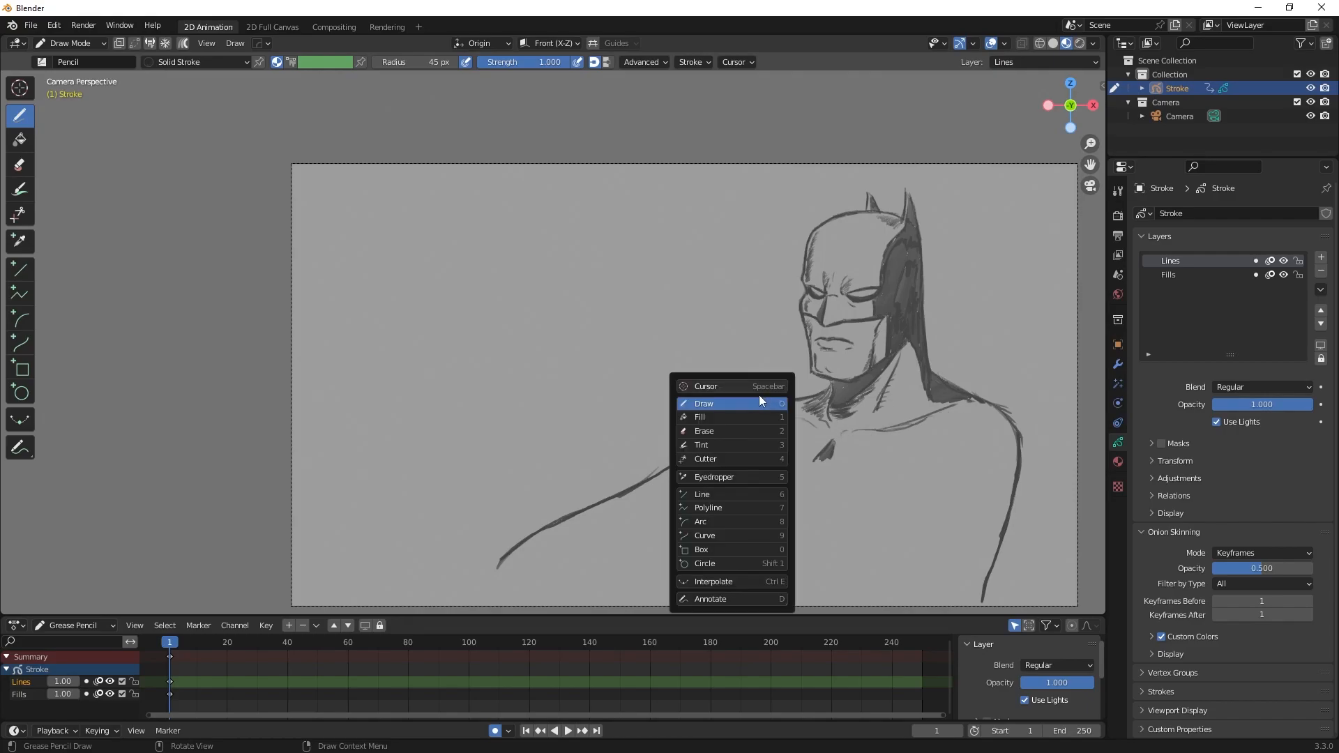
click(735, 431)
drag(689, 439, 758, 397)
Draw two long curved chest lines down from the crease below the collarbones and hatch the shadow between them
key(shift+space)
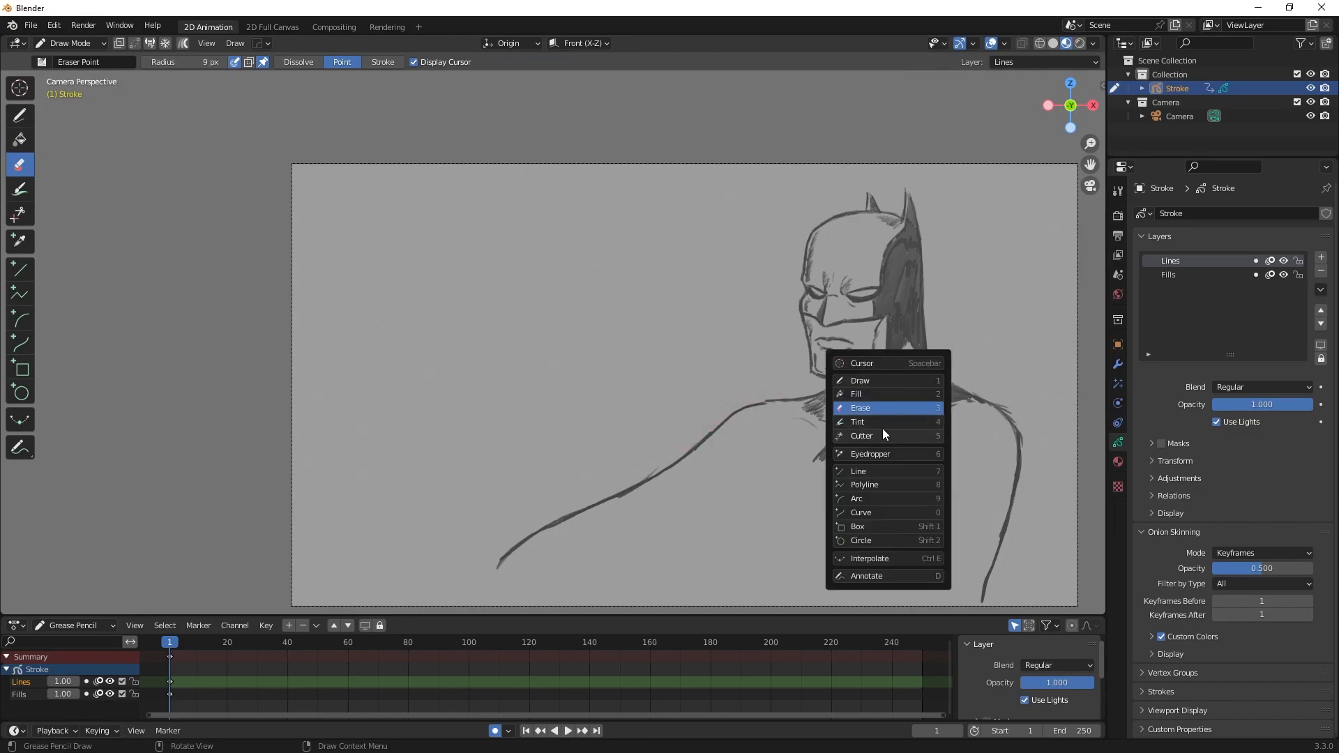
click(873, 385)
mouse_move(827, 447)
mouse_down()
mouse_move(720, 558)
mouse_move(635, 596)
mouse_up()
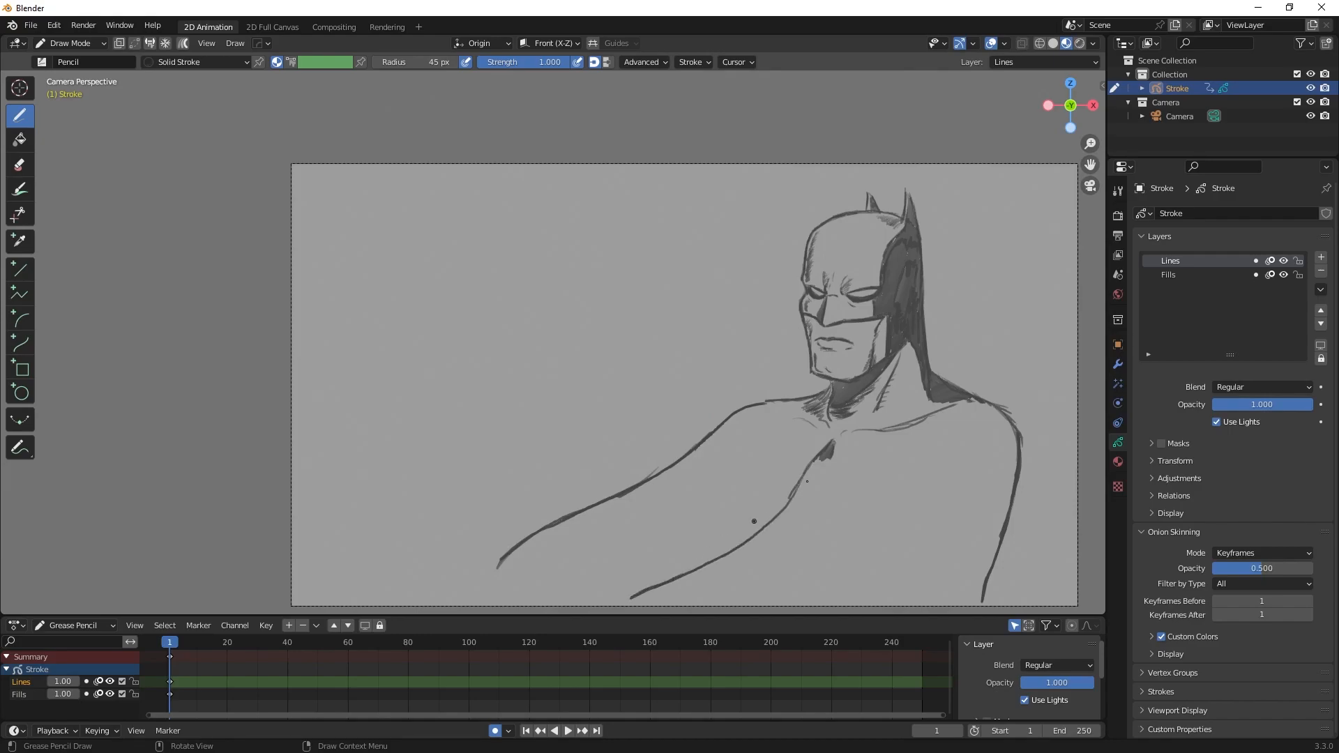
mouse_move(833, 447)
mouse_down()
mouse_move(777, 558)
mouse_move(735, 585)
mouse_up()
mouse_move(808, 478)
mouse_down()
mouse_move(817, 461)
mouse_move(803, 486)
mouse_move(827, 470)
mouse_up()
right_click(807, 477)
key(Escape)
mouse_move(793, 501)
mouse_down()
mouse_move(803, 518)
mouse_move(768, 530)
mouse_move(788, 526)
mouse_up()
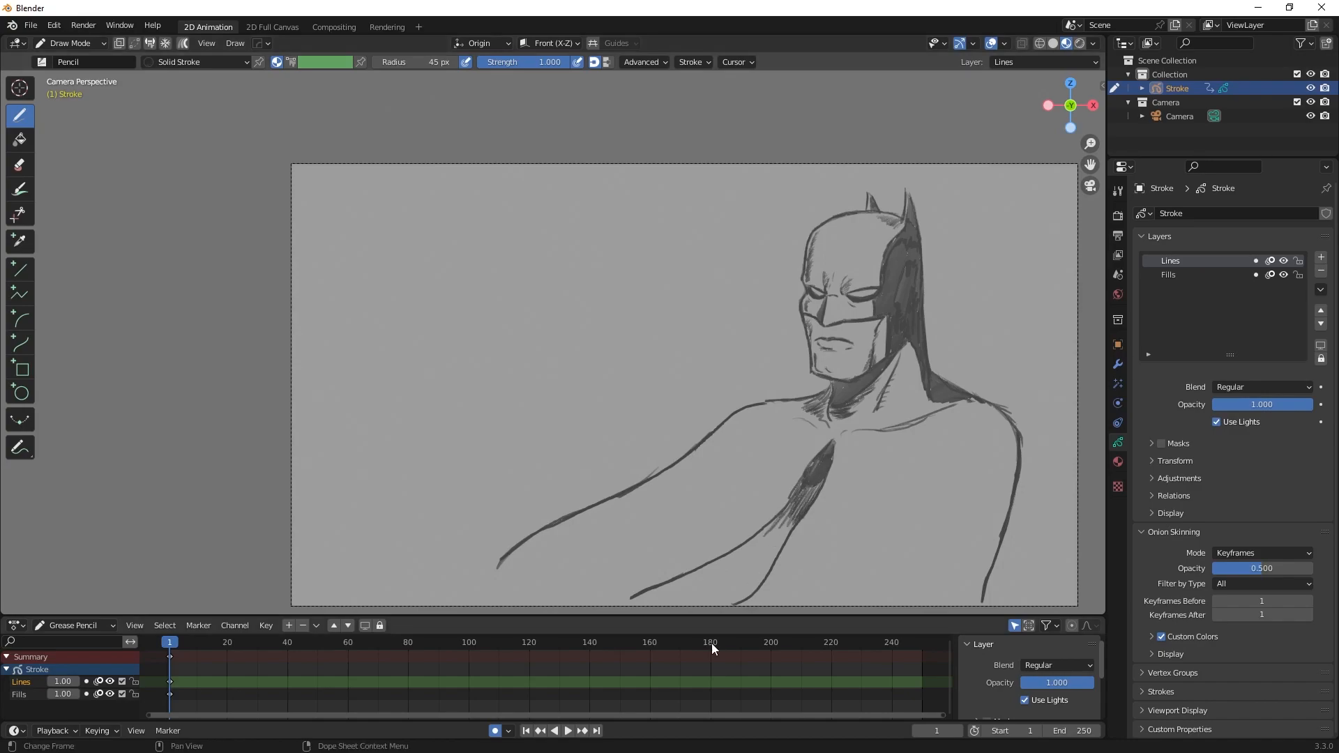
key(shift+space)
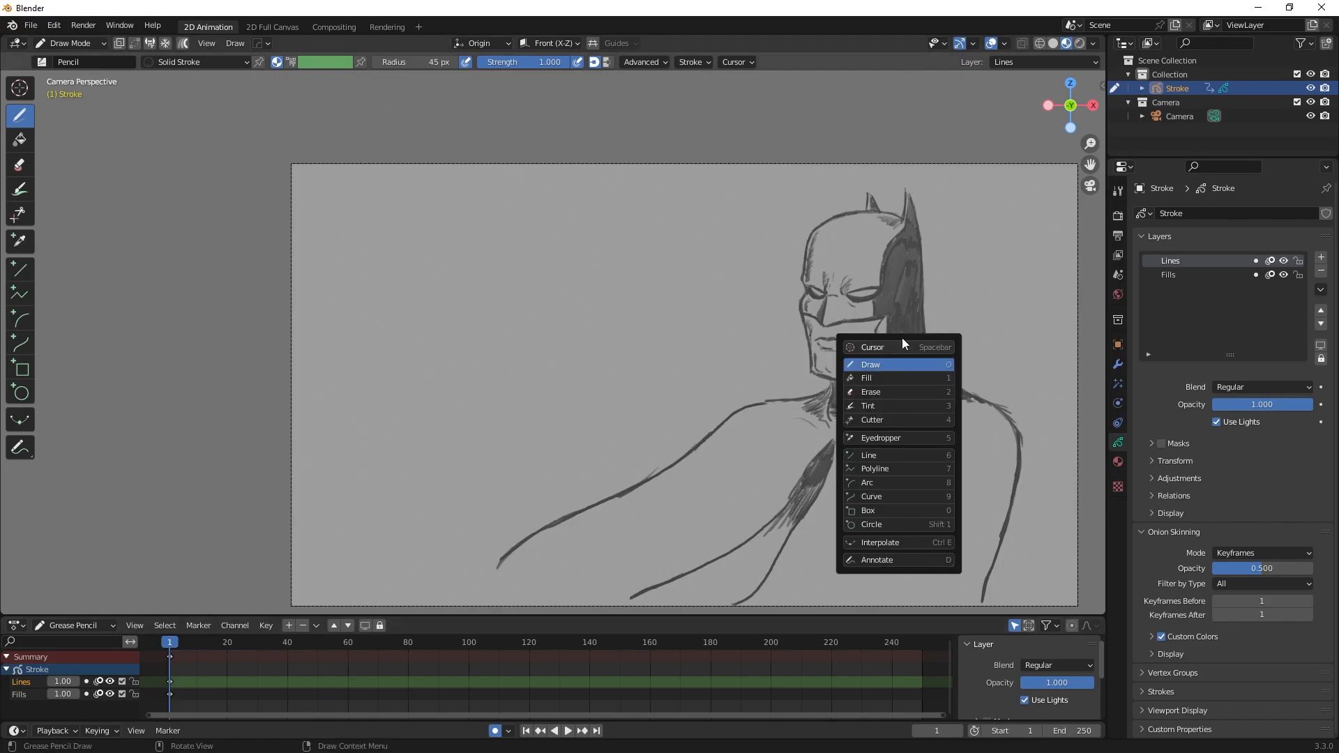
click(902, 337)
drag(859, 396, 849, 399)
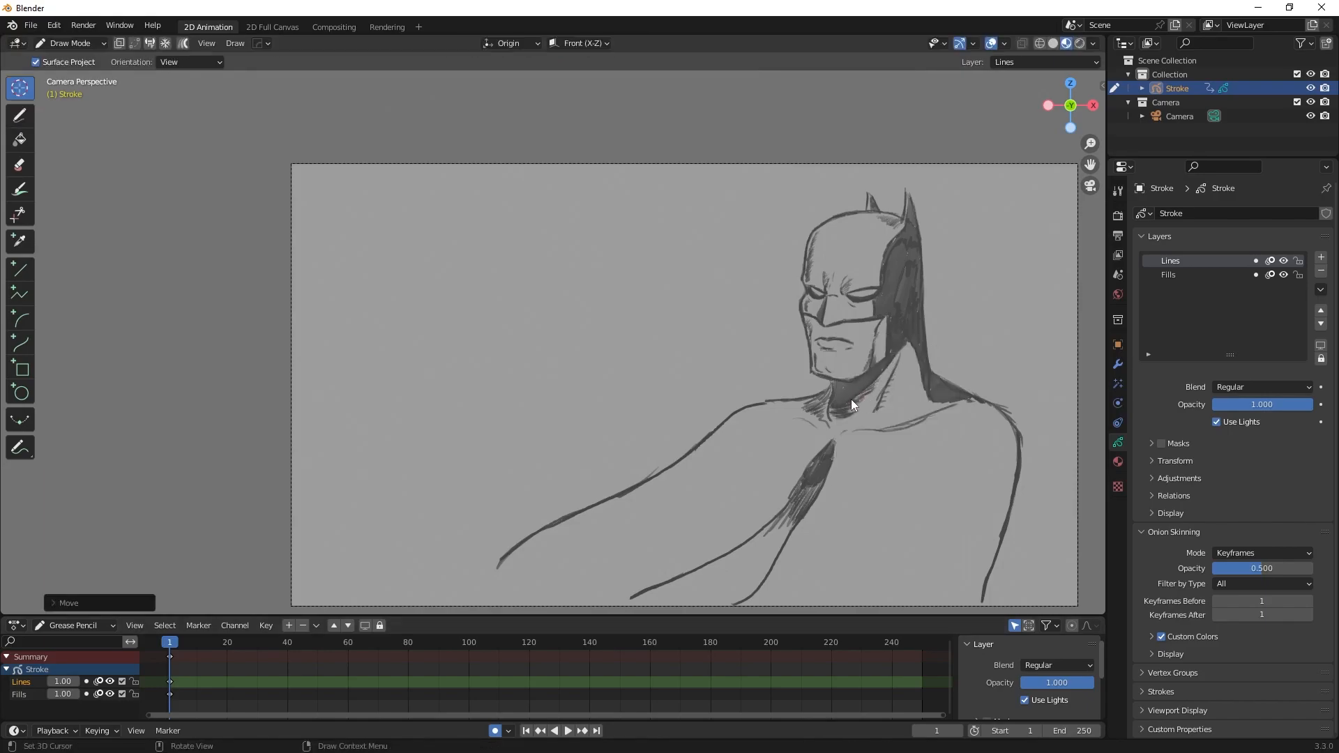
key(shift+space)
click(828, 417)
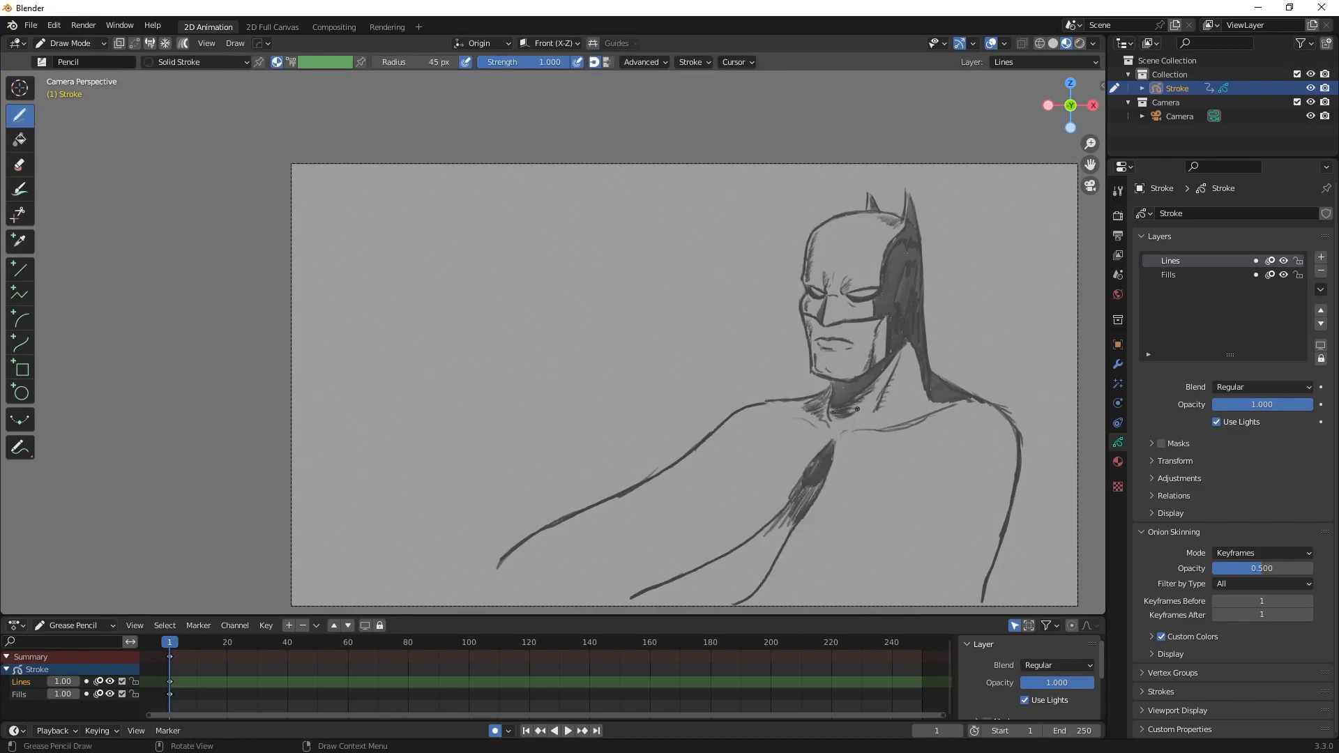
Reinforce both collarbone lines with thicker strokes running from the base of the neck toward the shoulders
mouse_move(832, 411)
mouse_down()
mouse_move(840, 419)
mouse_move(788, 420)
mouse_up()
mouse_move(872, 425)
mouse_down()
mouse_move(965, 411)
mouse_move(949, 409)
mouse_move(1015, 419)
mouse_up()
drag(763, 415, 828, 427)
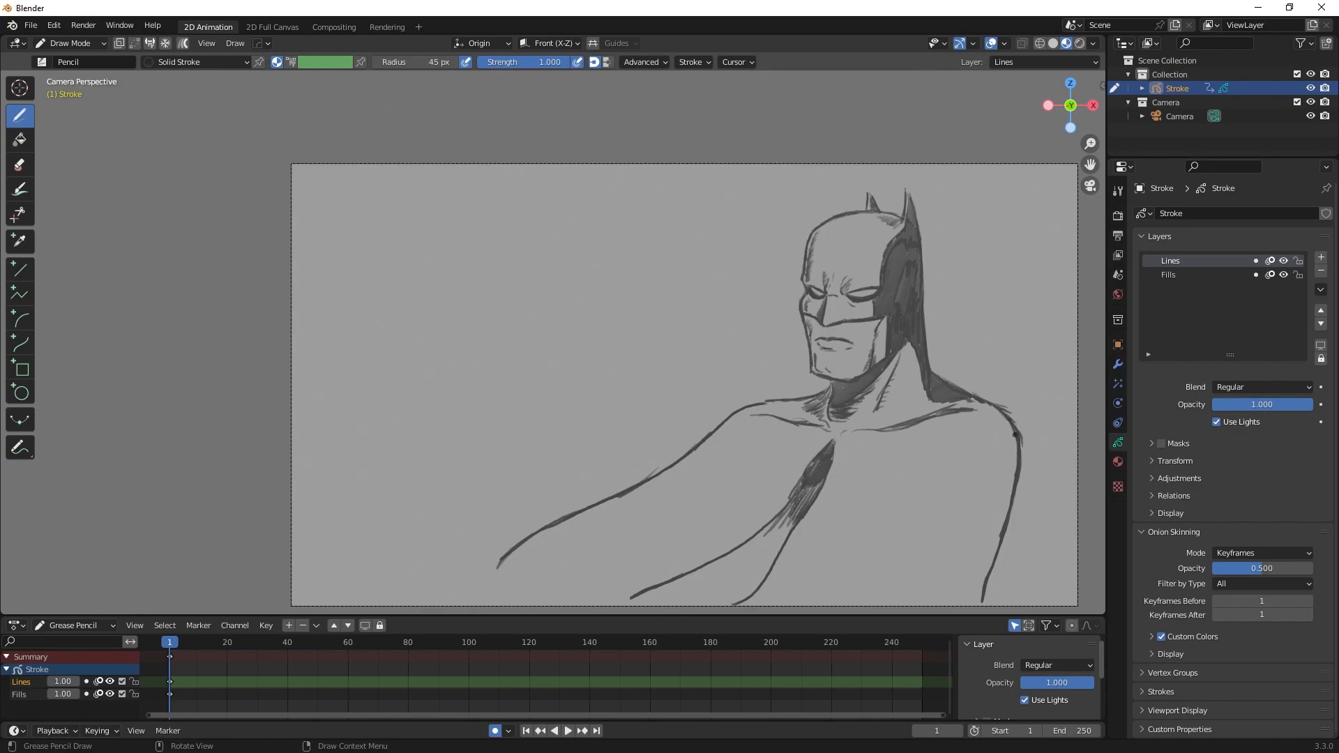
Thicken the outer outlines of both arms and extend the dark hatched shadow downward between the two chest lines
drag(1004, 535, 989, 582)
mouse_move(755, 404)
mouse_down()
mouse_move(821, 395)
mouse_move(750, 403)
mouse_move(619, 495)
mouse_up()
drag(549, 522, 495, 565)
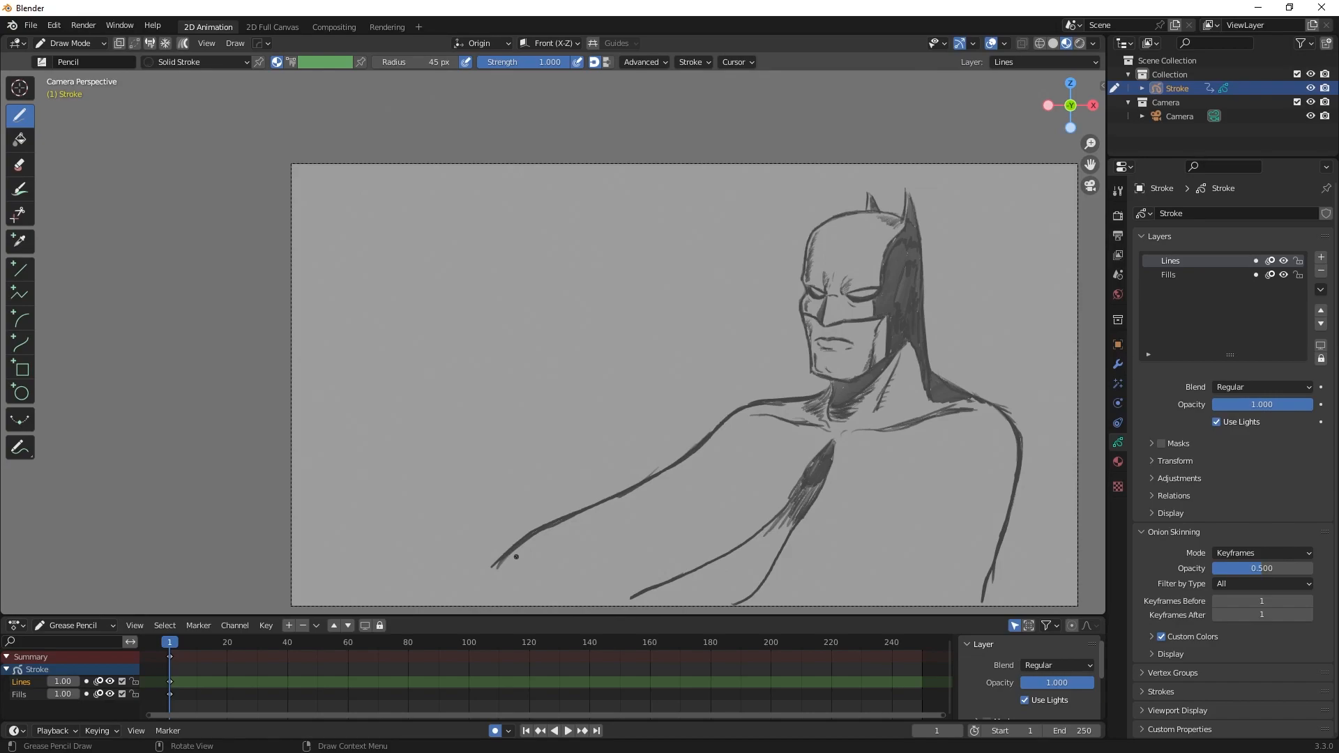
mouse_move(801, 482)
mouse_down()
mouse_move(746, 555)
mouse_move(798, 516)
mouse_move(770, 556)
mouse_move(812, 499)
mouse_up()
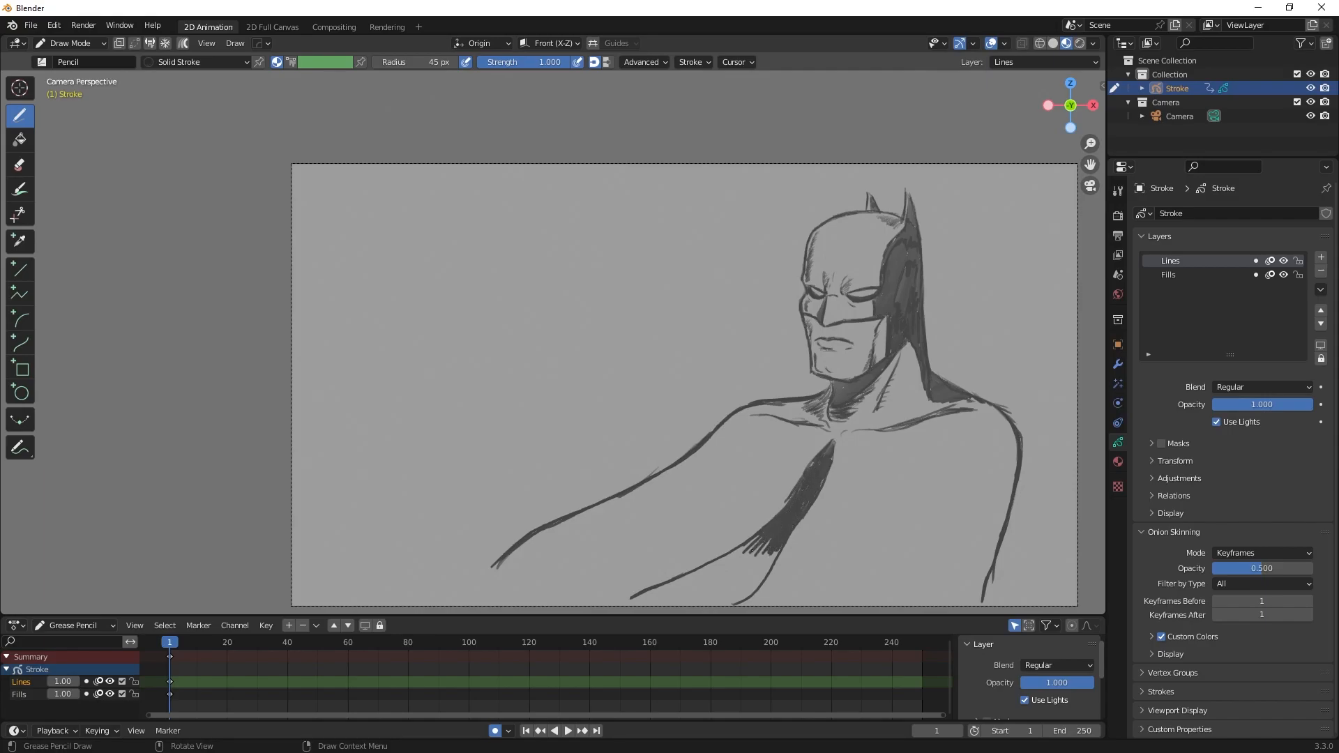